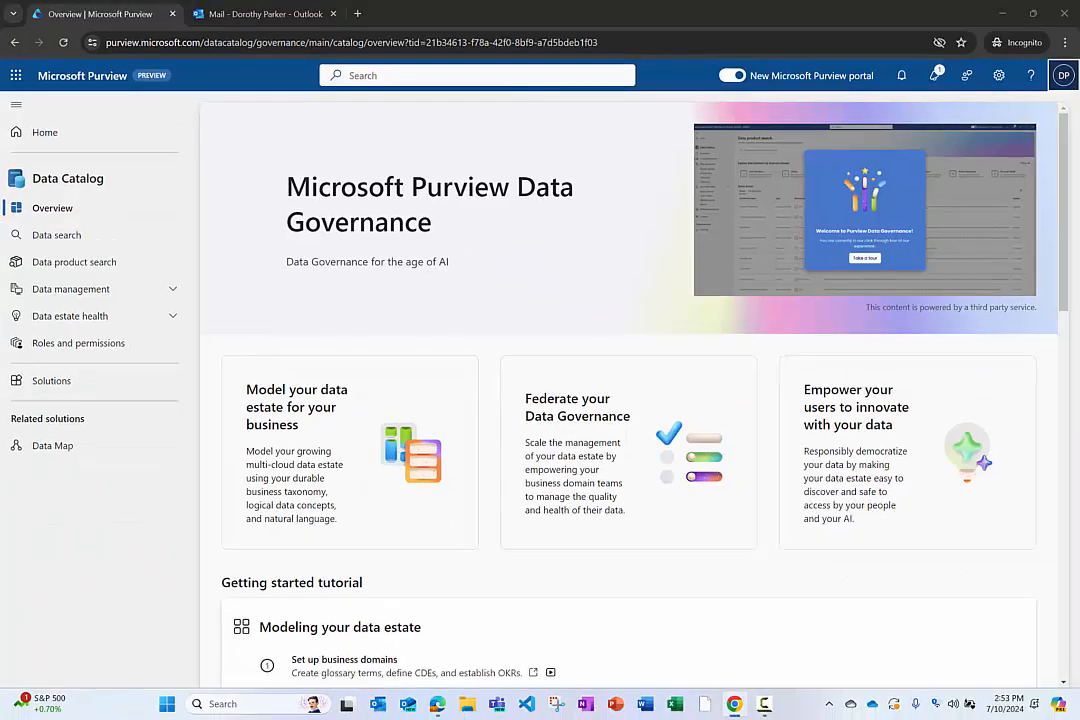
Step: Go to the Data Catalog's Data search page and enter 'concert information' in the catalog search box
left_click(115, 204)
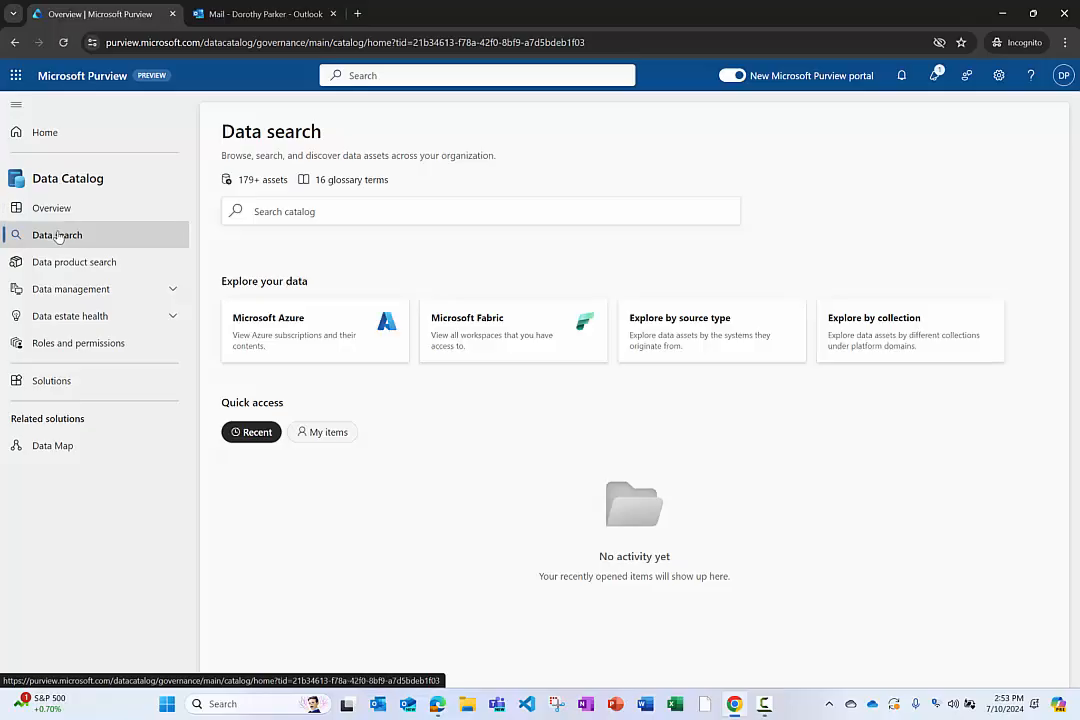
left_click(378, 213)
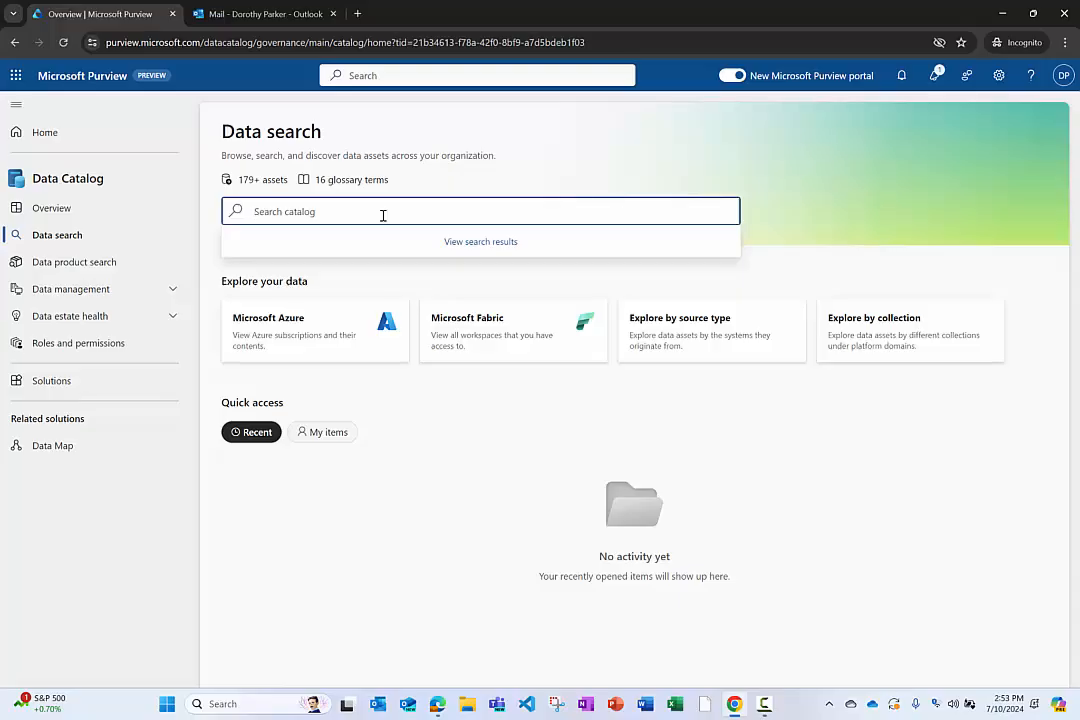
type("concert in")
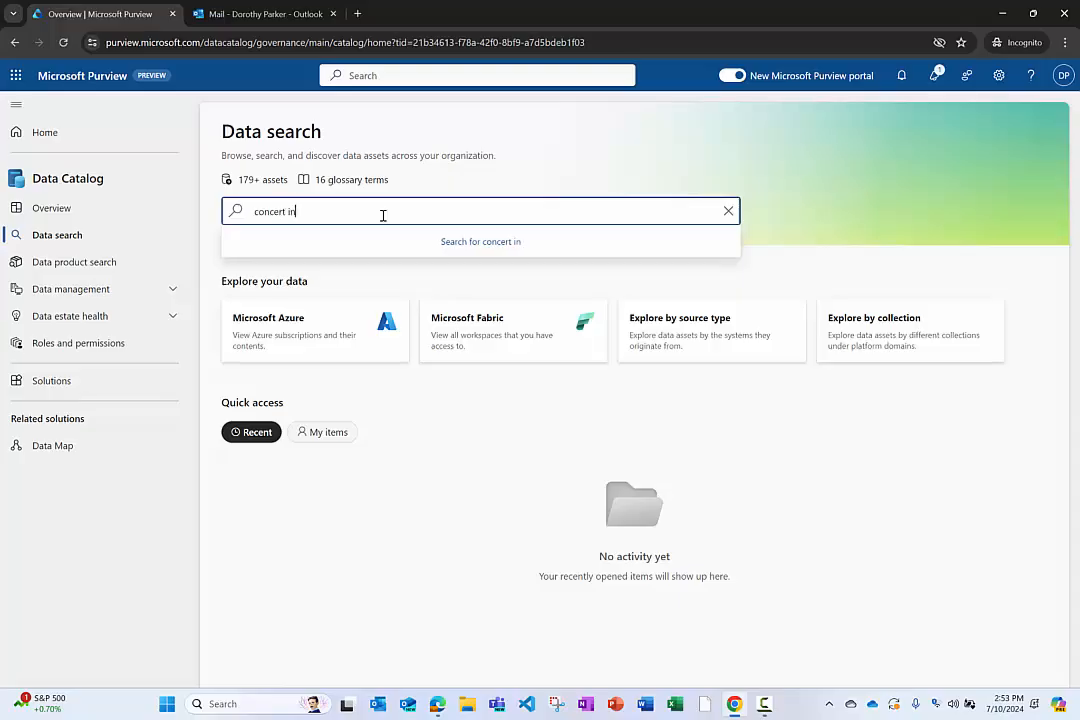
type("formation")
Step: Run the 'concert information' search and scroll through the 36+ results, such as ReportingTable and Power BI reports
key("Return")
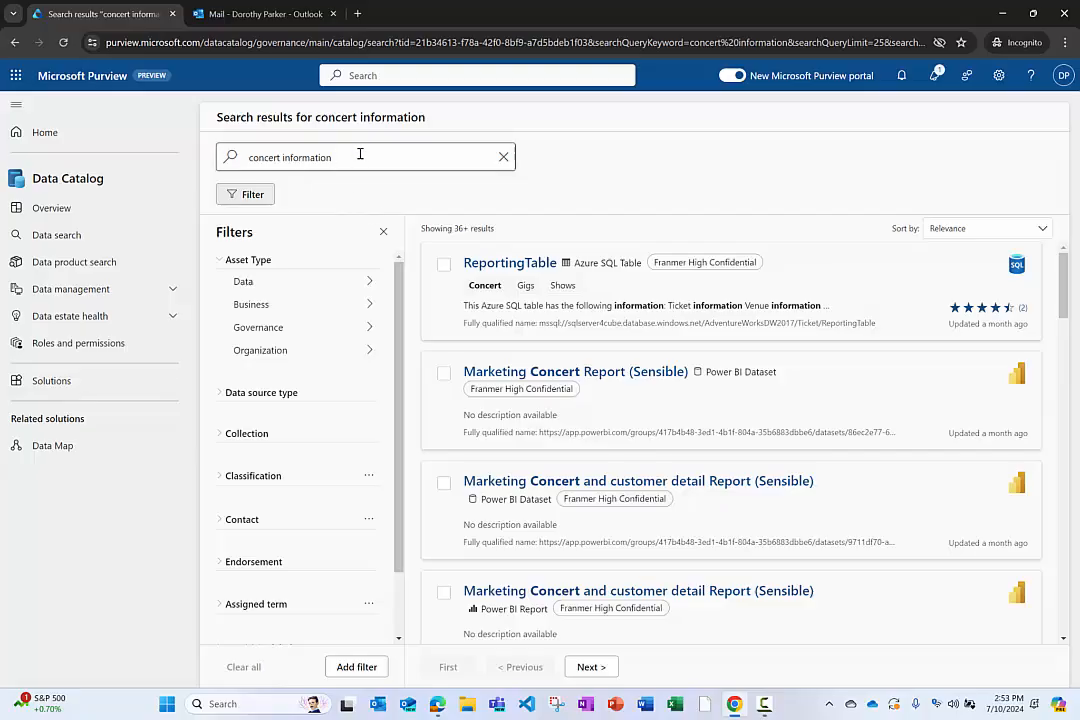
scroll(765, 450, "down", 3)
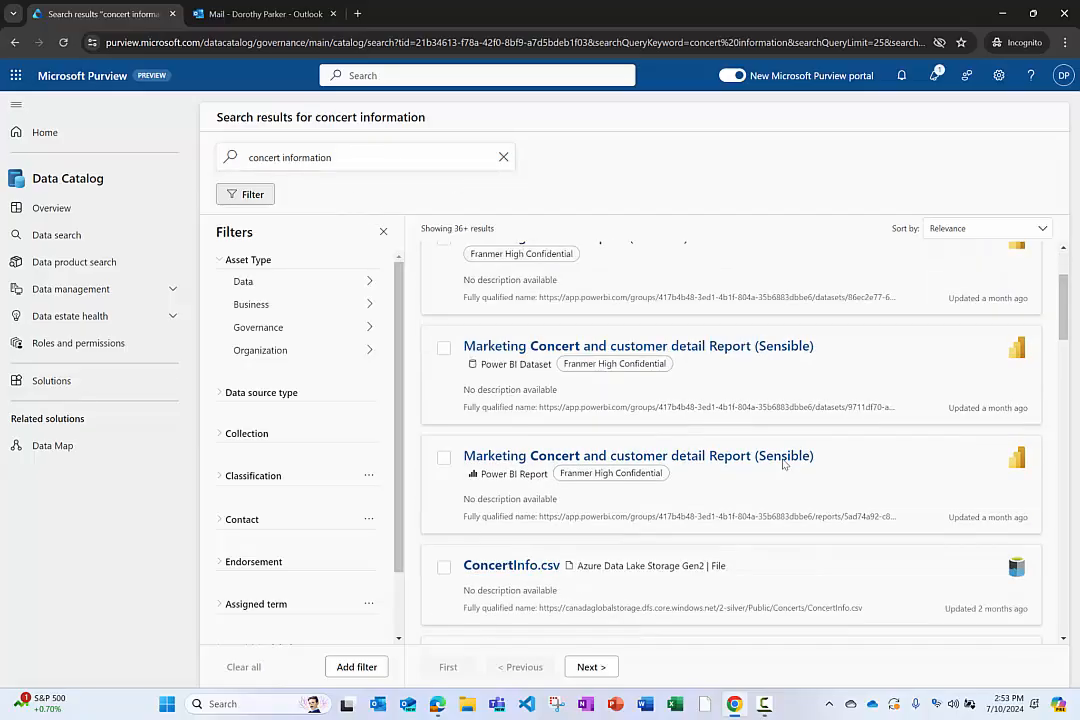
scroll(783, 464, "down", 6)
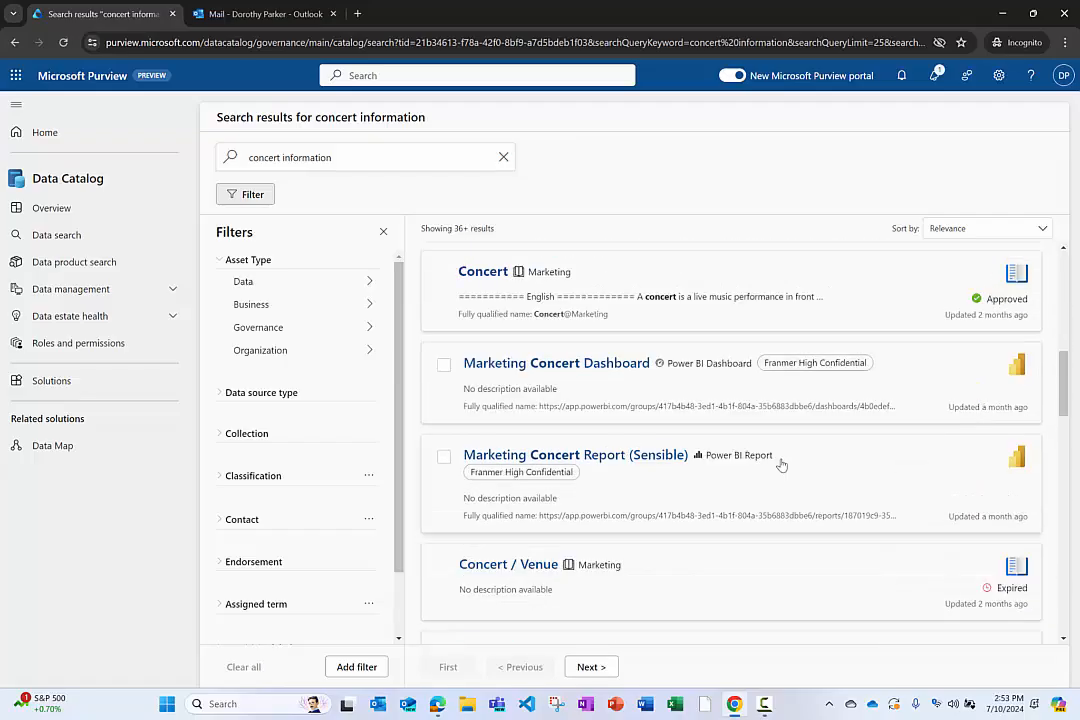
scroll(781, 465, "down", 2)
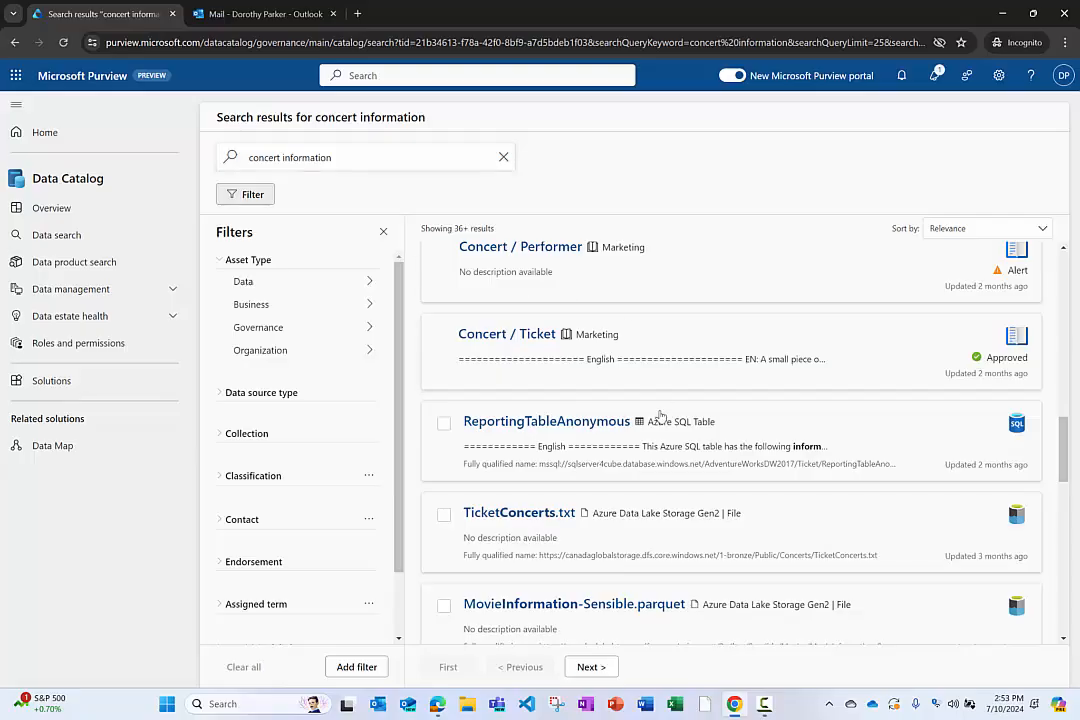
scroll(699, 408, "down", 8)
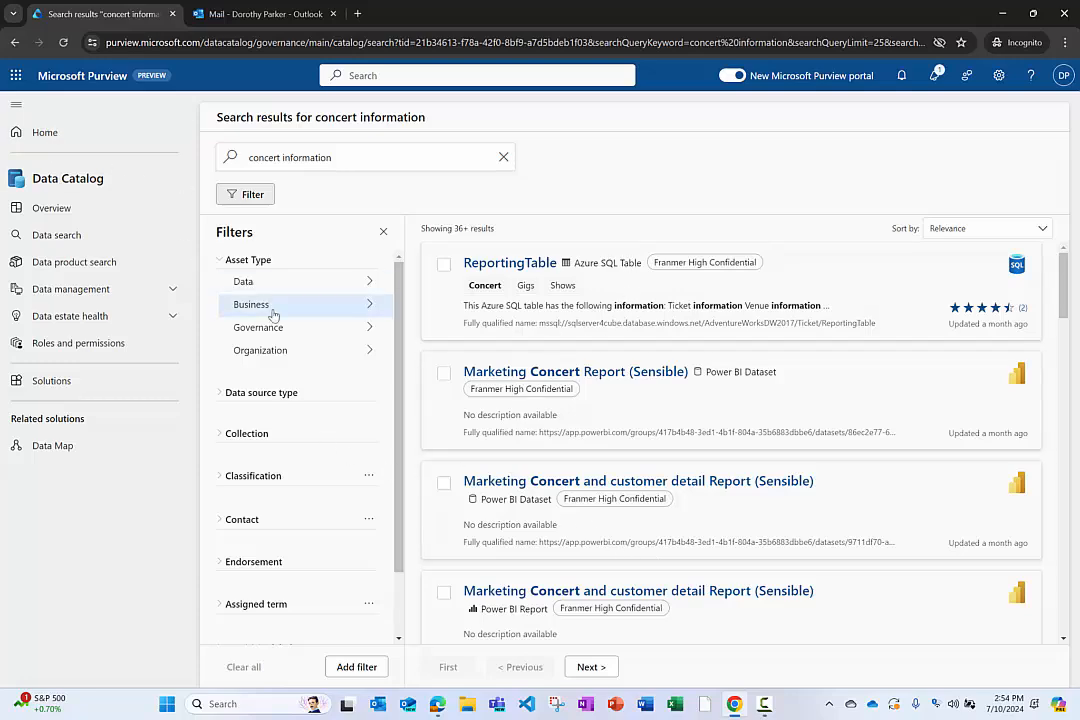
Step: Filter results to the assigned term Concert, leaving 10+ assets such as ConcertInfo.csv
left_click(222, 260)
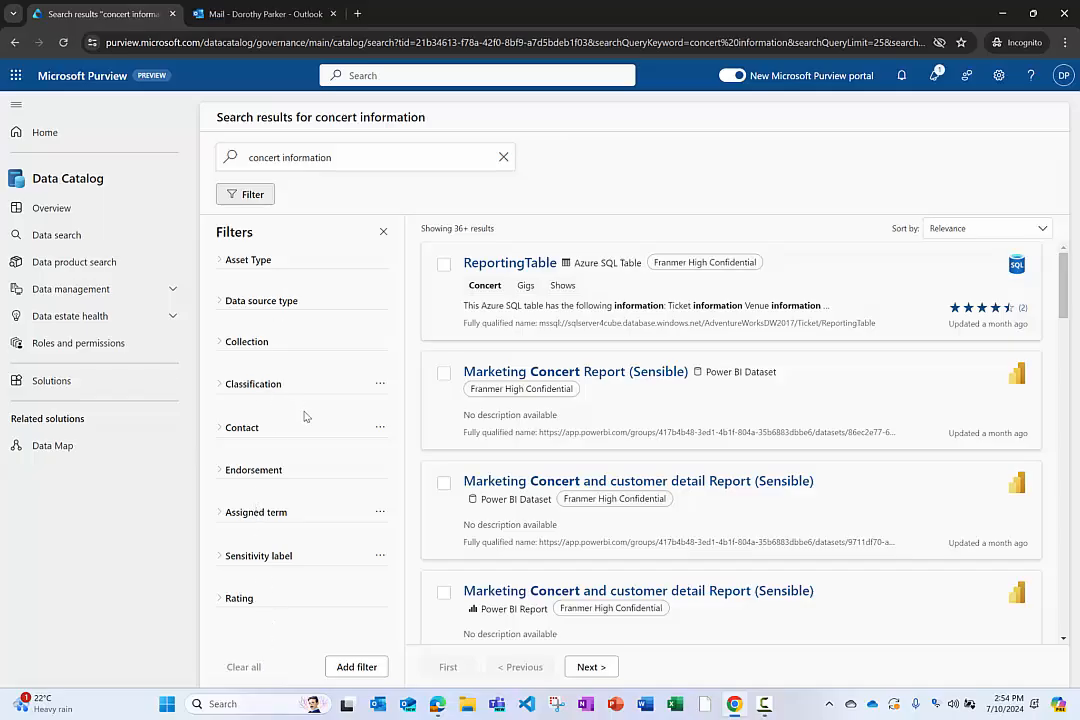
left_click(219, 343)
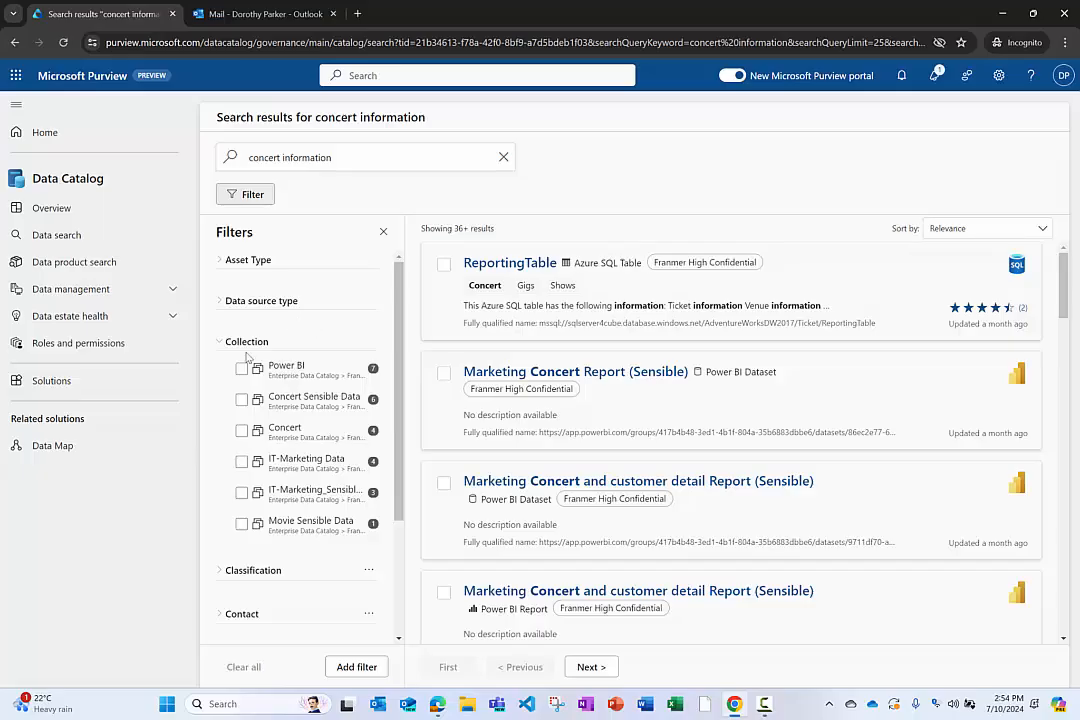
left_click(217, 344)
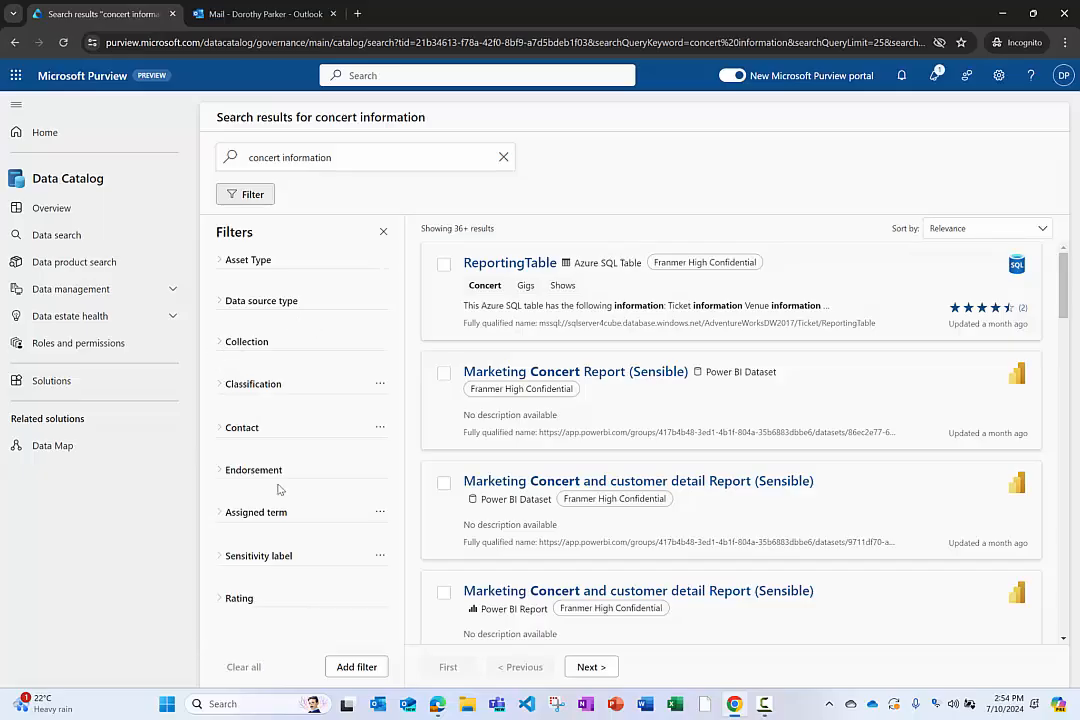
left_click(221, 514)
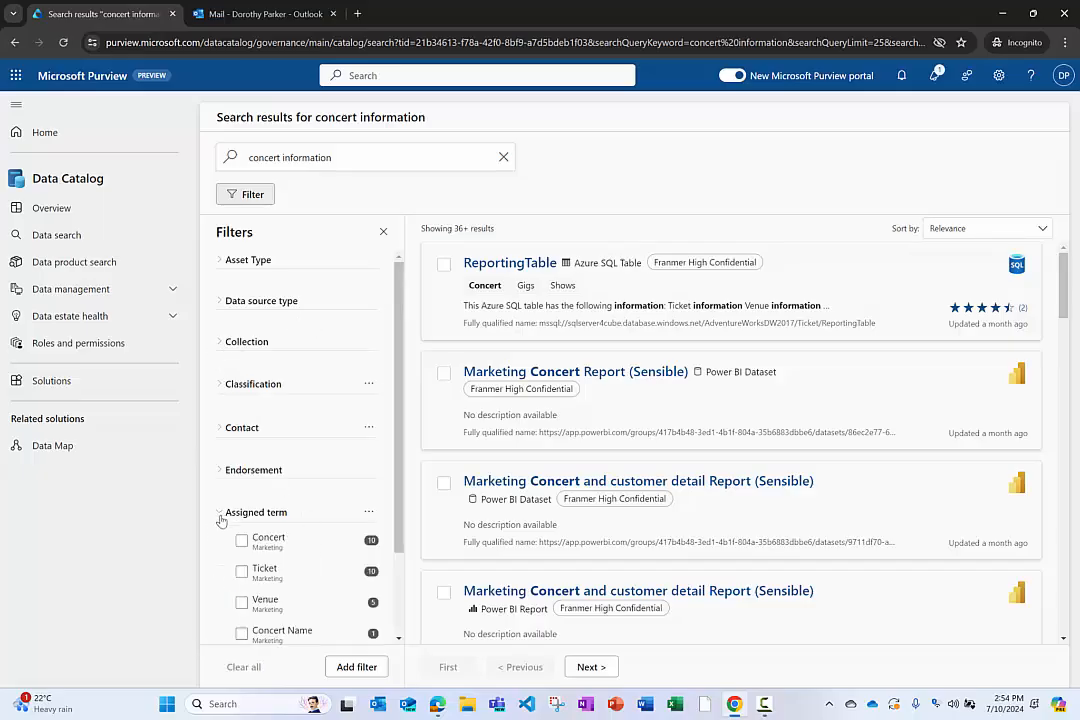
scroll(240, 450, "down", 1)
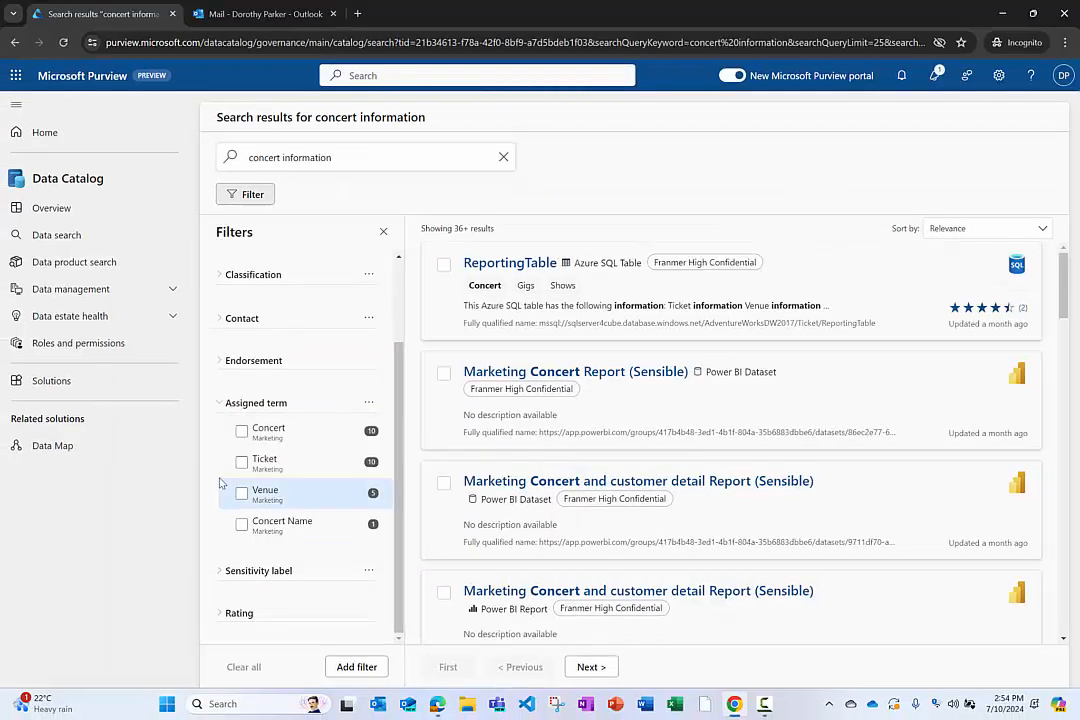
left_click(242, 432)
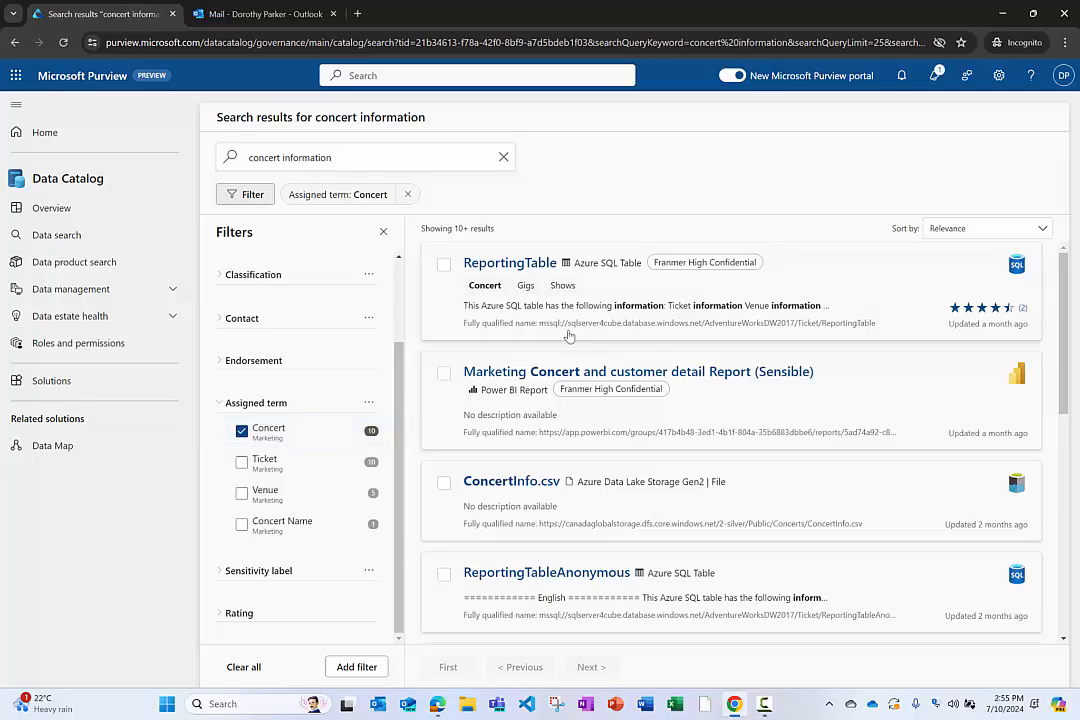
scroll(652, 415, "down", 2)
scroll(652, 415, "down", 2)
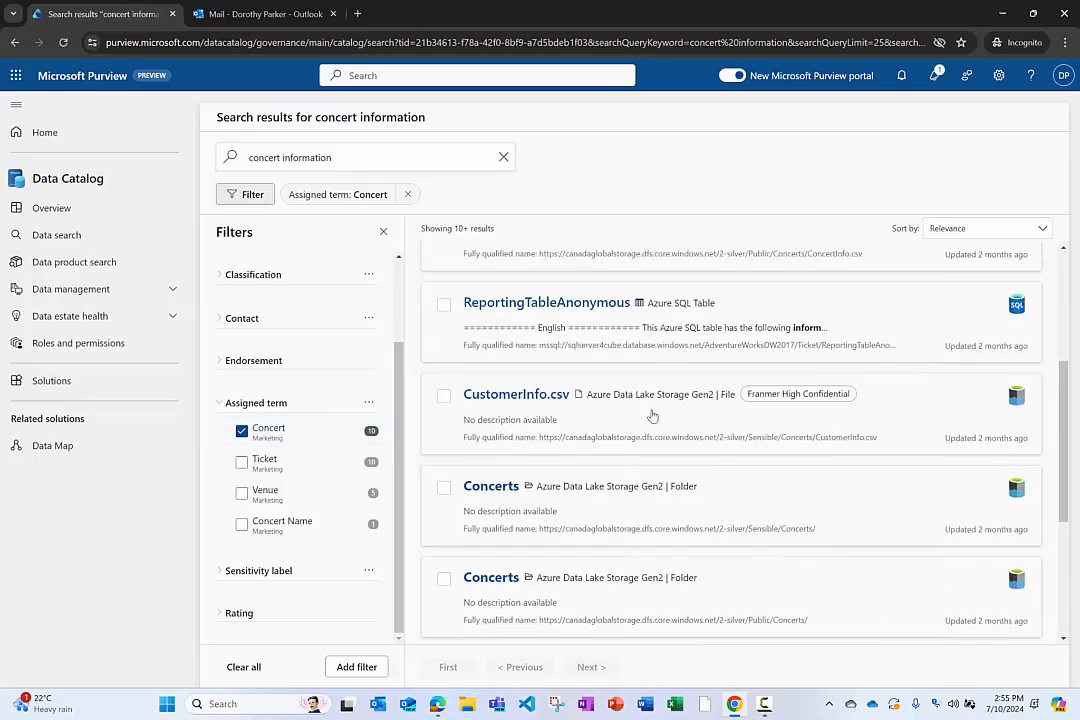
scroll(652, 415, "up", 4)
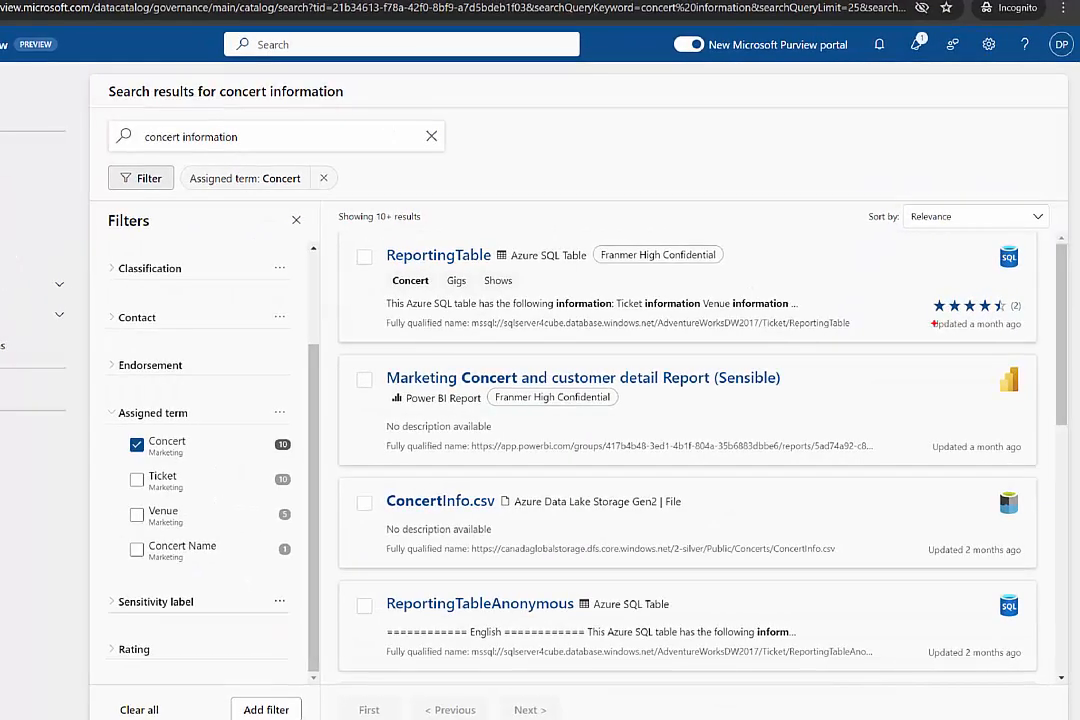
mouse_move(379, 268)
left_mouse_down()
mouse_move(422, 284)
mouse_move(530, 293)
left_mouse_up()
mouse_move(925, 290)
left_mouse_down()
mouse_move(960, 316)
mouse_move(1029, 334)
left_mouse_up()
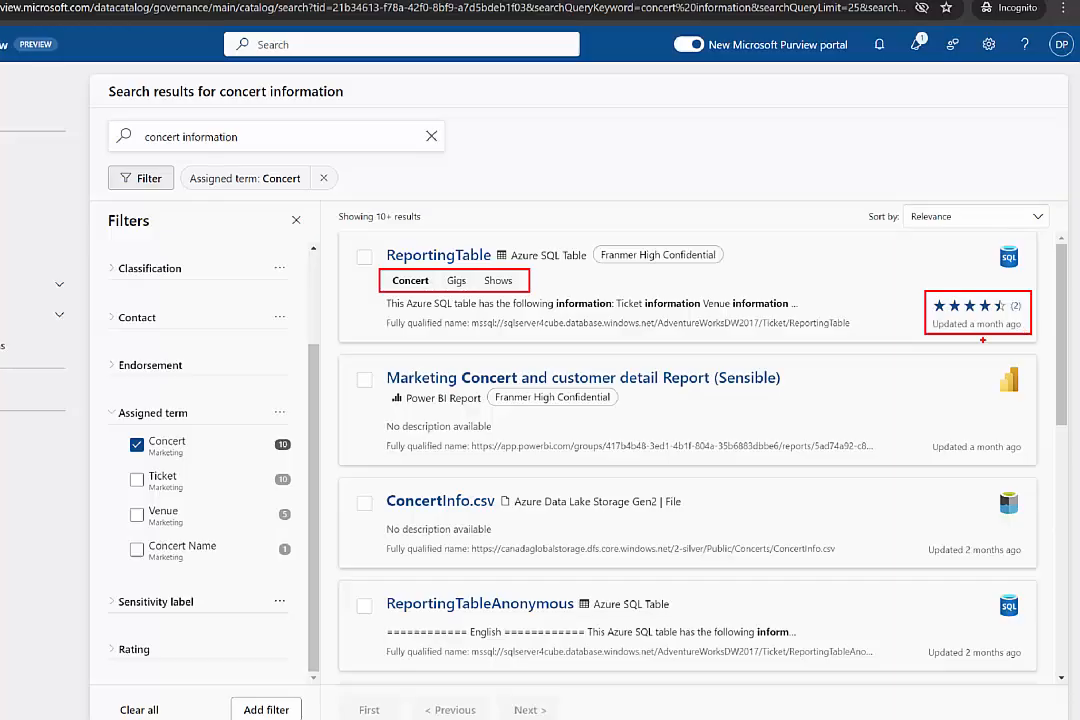
left_click_drag(748, 234, 729, 246)
left_click_drag(570, 224, 596, 241)
key("Escape")
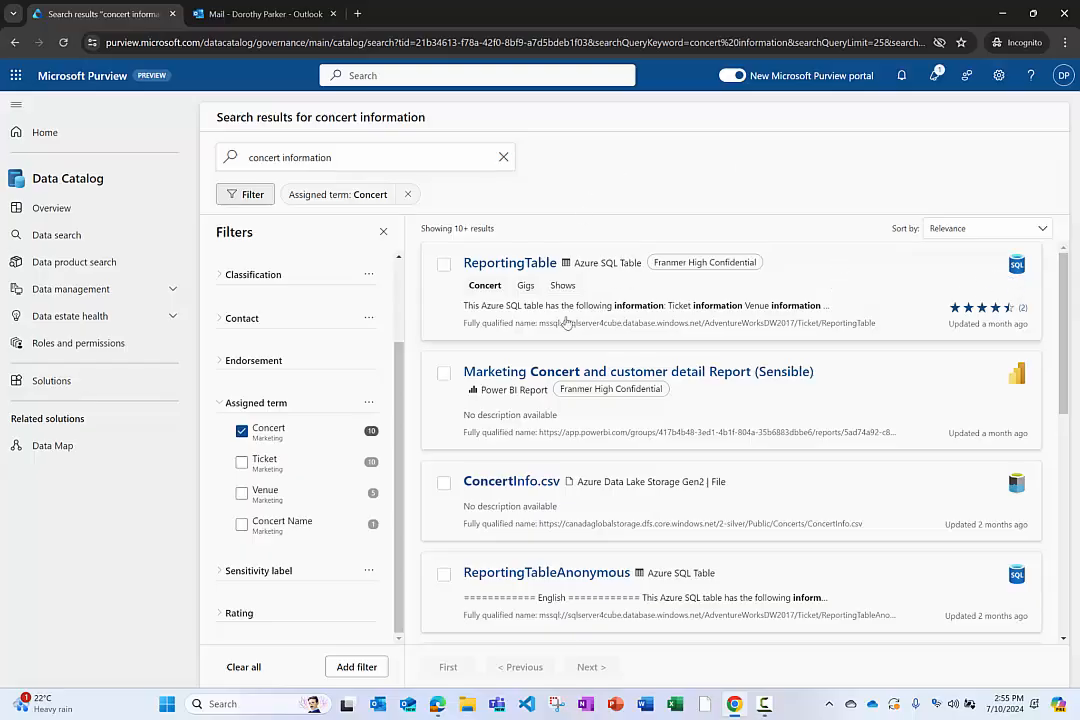
Step: Open ReportingTable's details and review its Protected B classification and 7 schema classifications
left_click(514, 264)
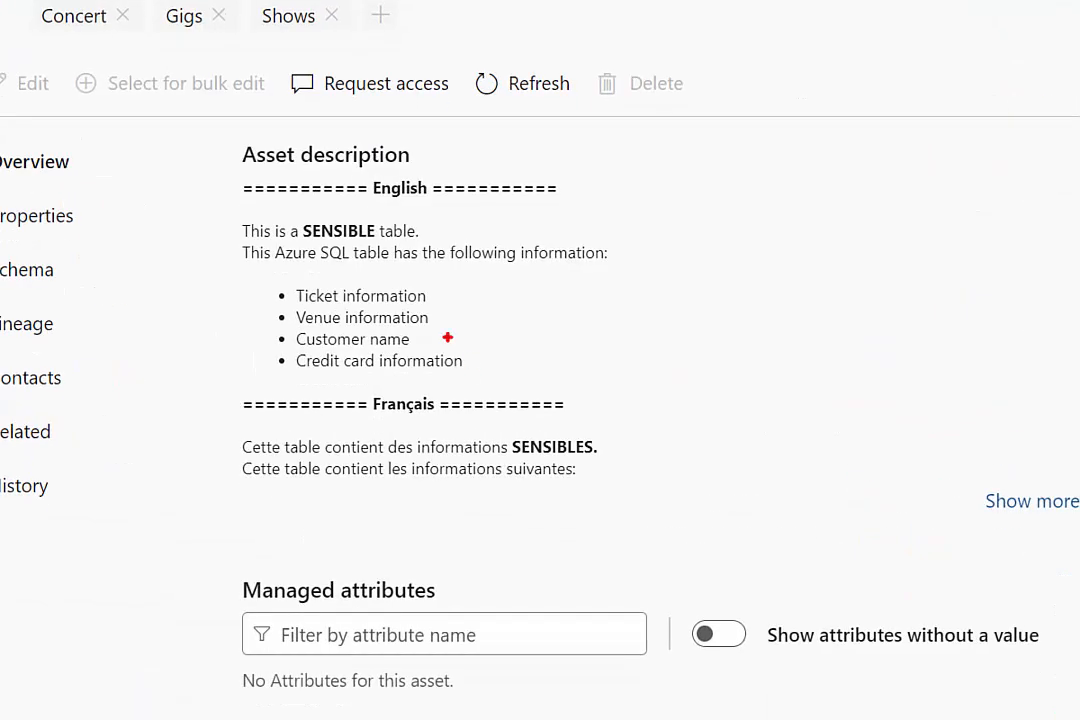
mouse_move(195, 128)
left_mouse_down()
mouse_move(634, 495)
mouse_move(710, 525)
left_mouse_up()
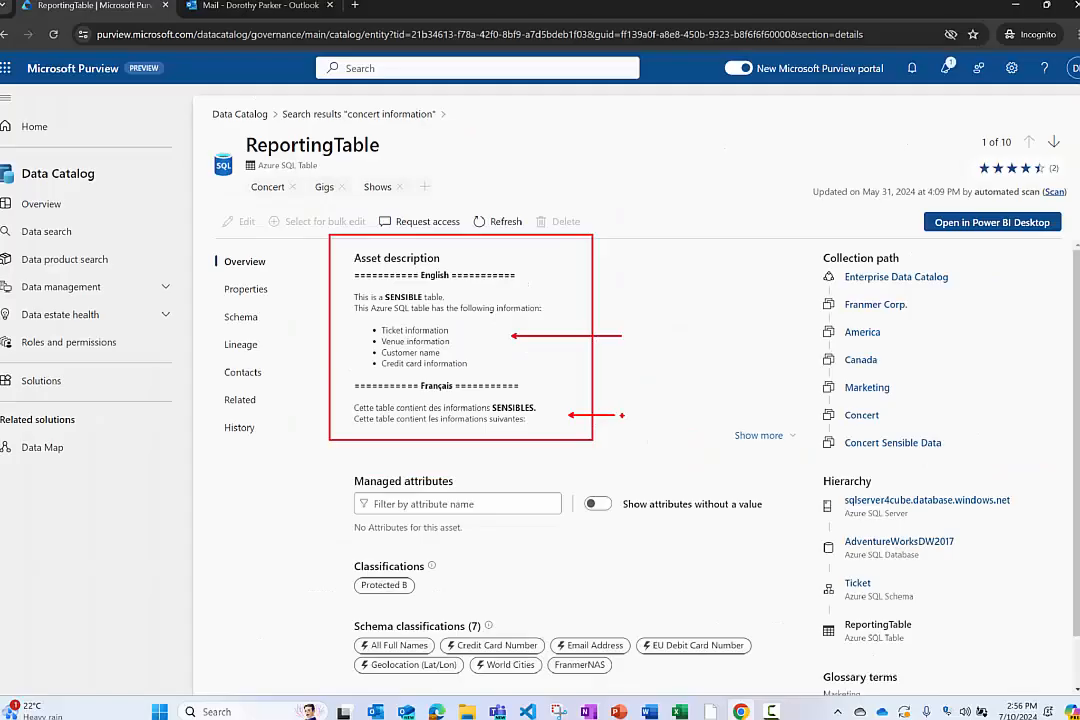
scroll(622, 420, "down", 1)
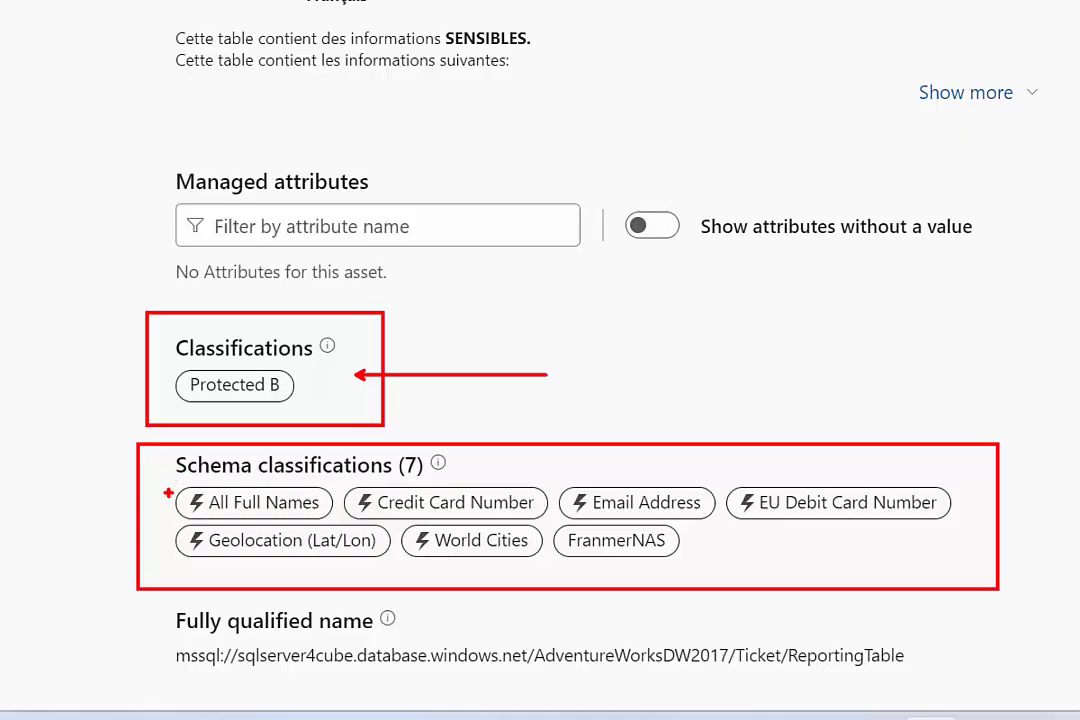
left_click_drag(168, 492, 93, 437)
left_click_drag(508, 480, 538, 432)
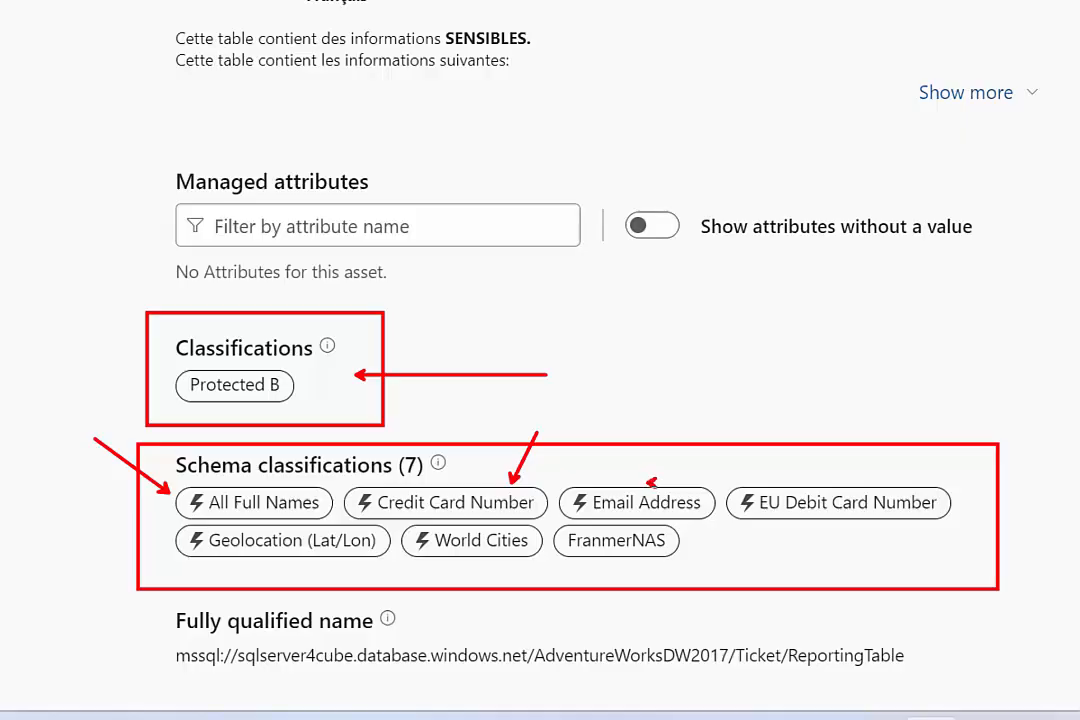
left_click_drag(647, 480, 671, 437)
left_click_drag(622, 566, 626, 590)
left_click_drag(686, 543, 727, 544)
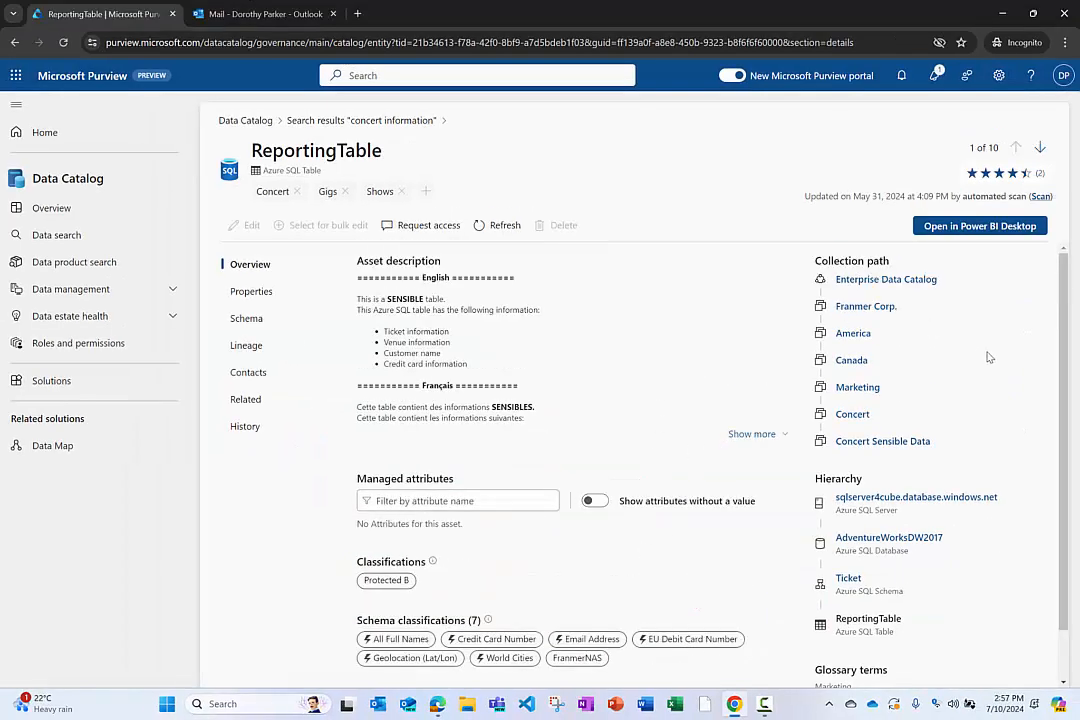
key("ctrl+1")
left_click(1039, 373)
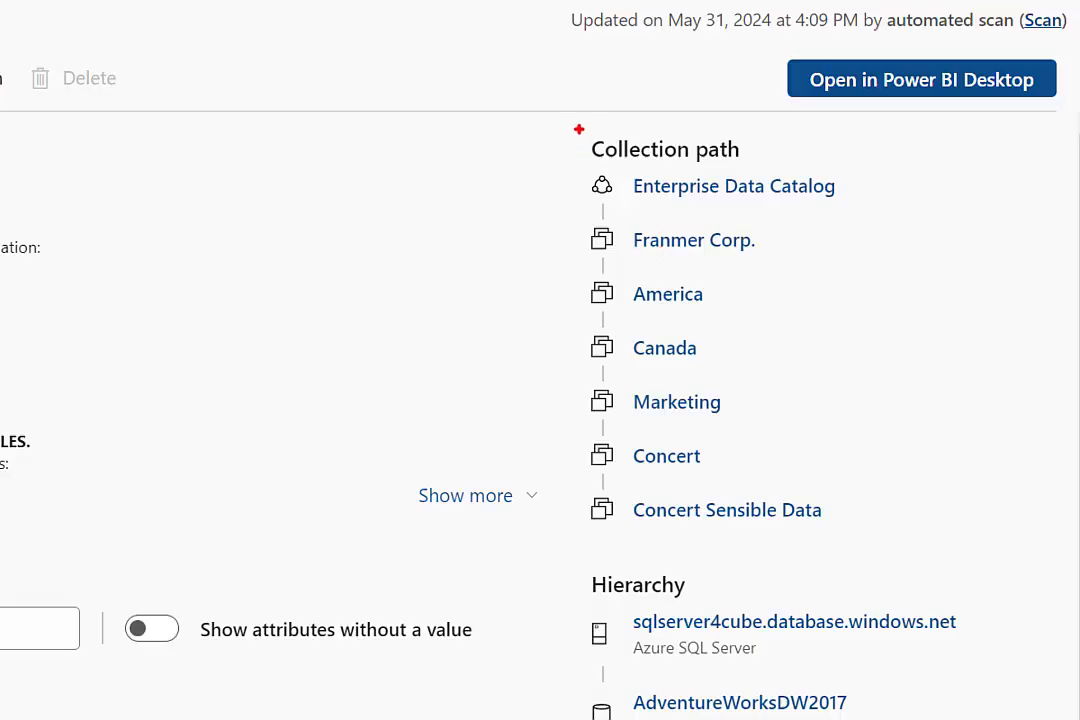
mouse_move(578, 127)
left_mouse_down()
mouse_move(626, 350)
mouse_move(759, 550)
mouse_move(866, 543)
left_mouse_up()
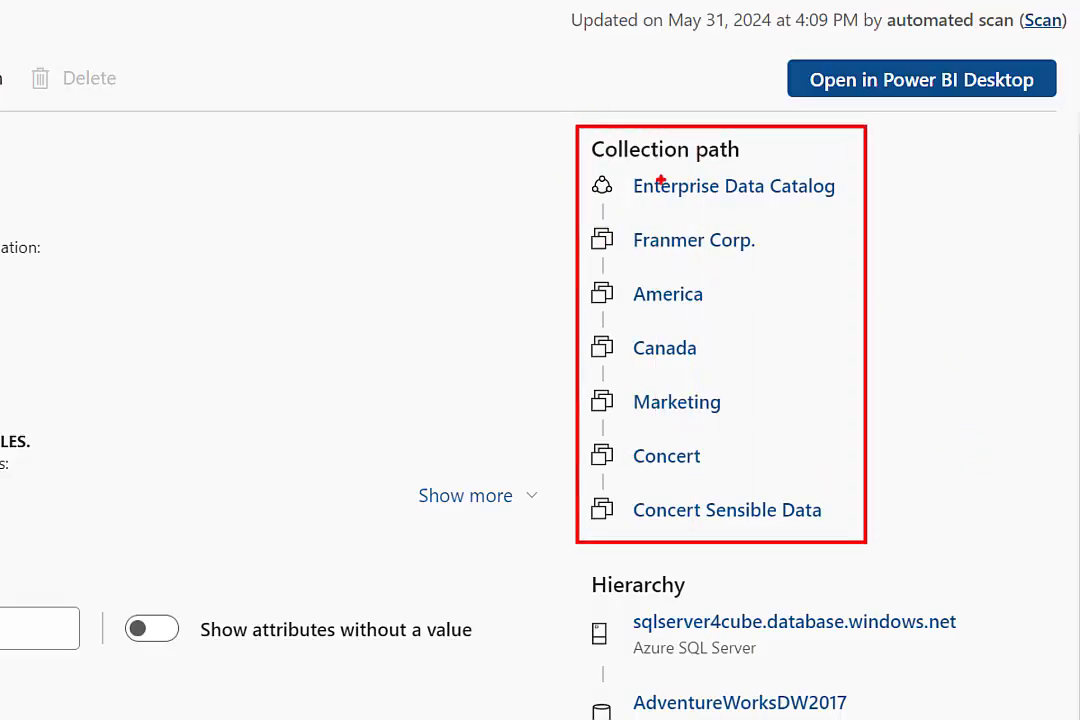
key("Escape")
scroll(1012, 440, "down", 1)
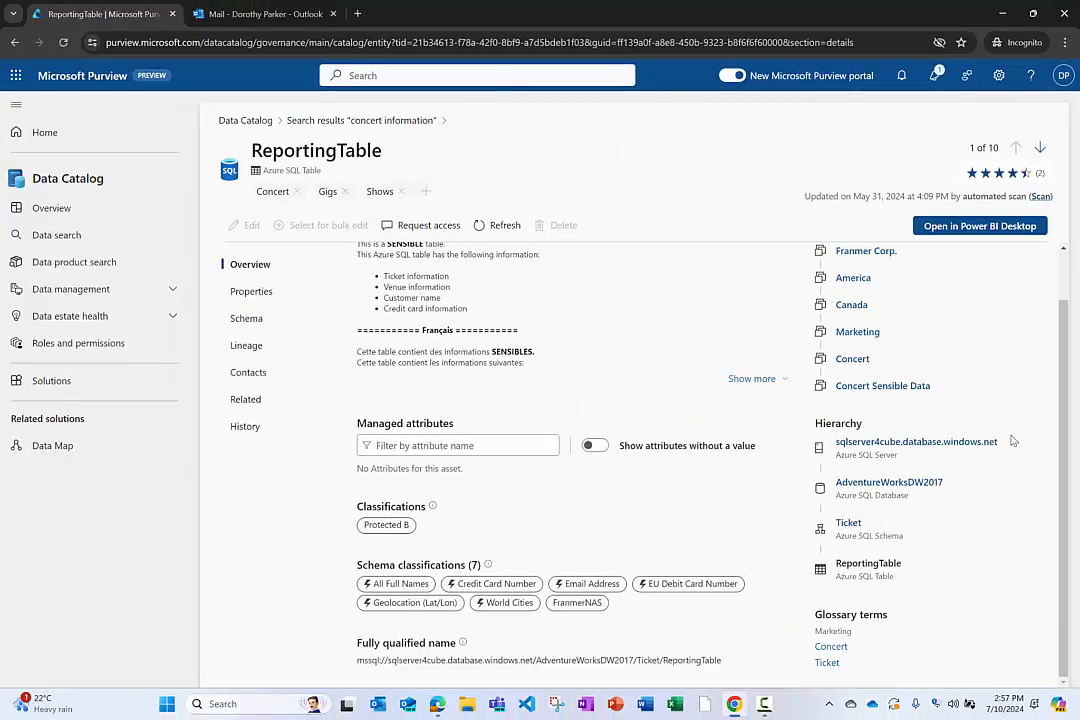
key("ctrl+1")
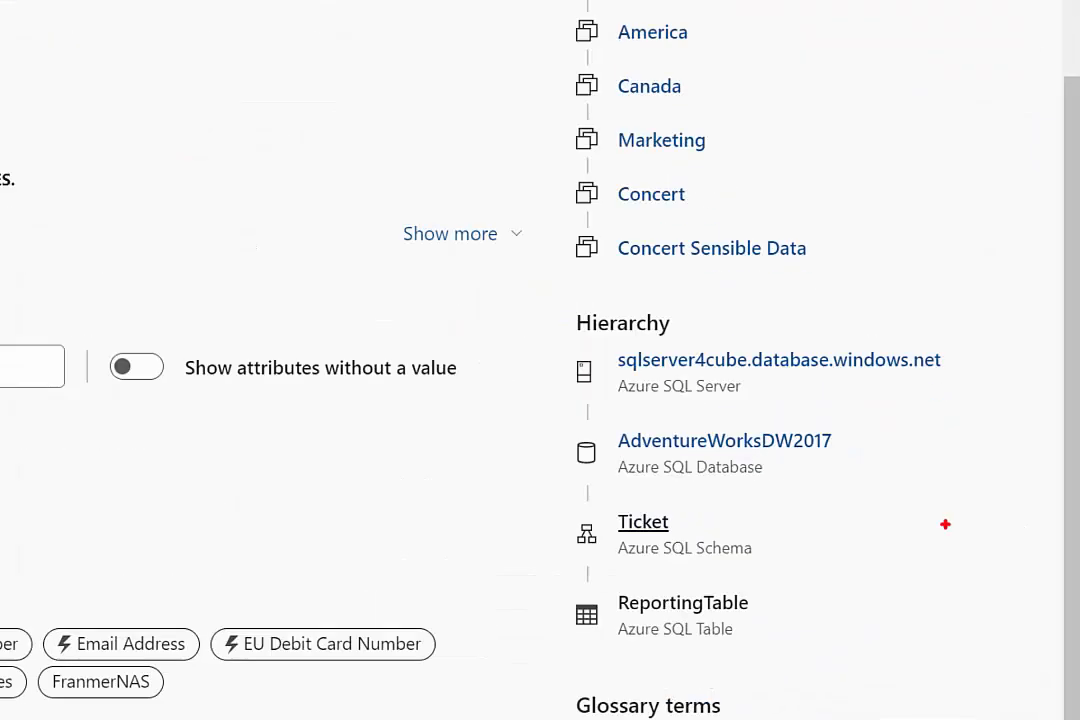
mouse_move(798, 407)
left_mouse_down()
mouse_move(853, 540)
mouse_move(919, 588)
left_mouse_up()
left_click_drag(785, 652, 972, 639)
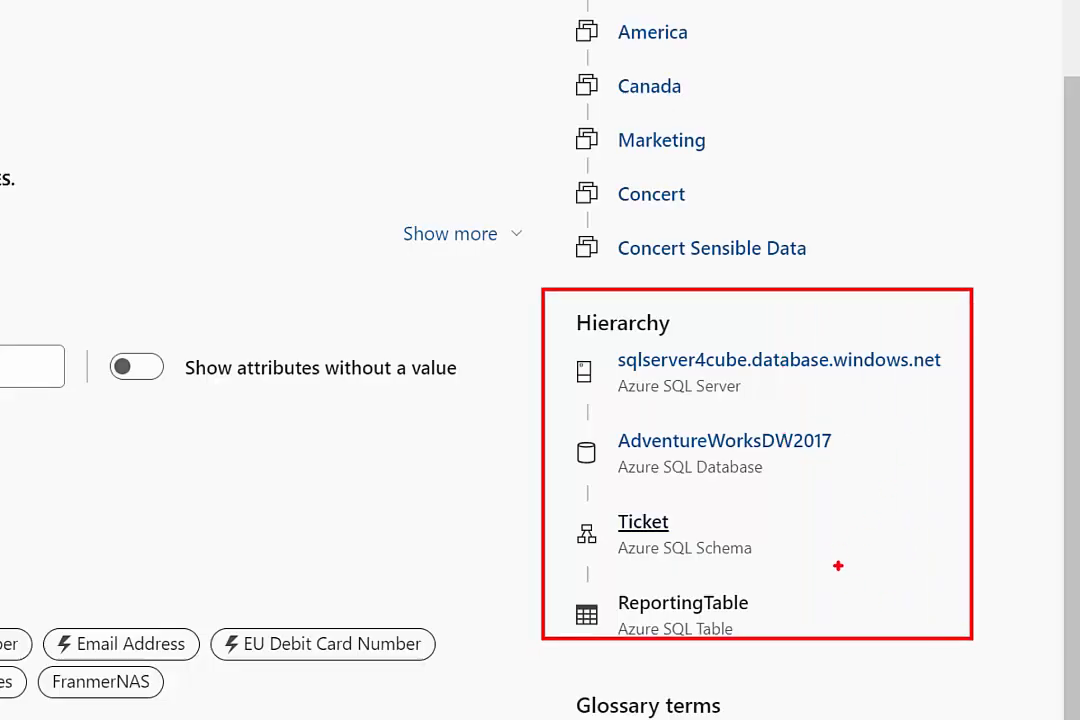
left_click_drag(758, 603, 818, 603)
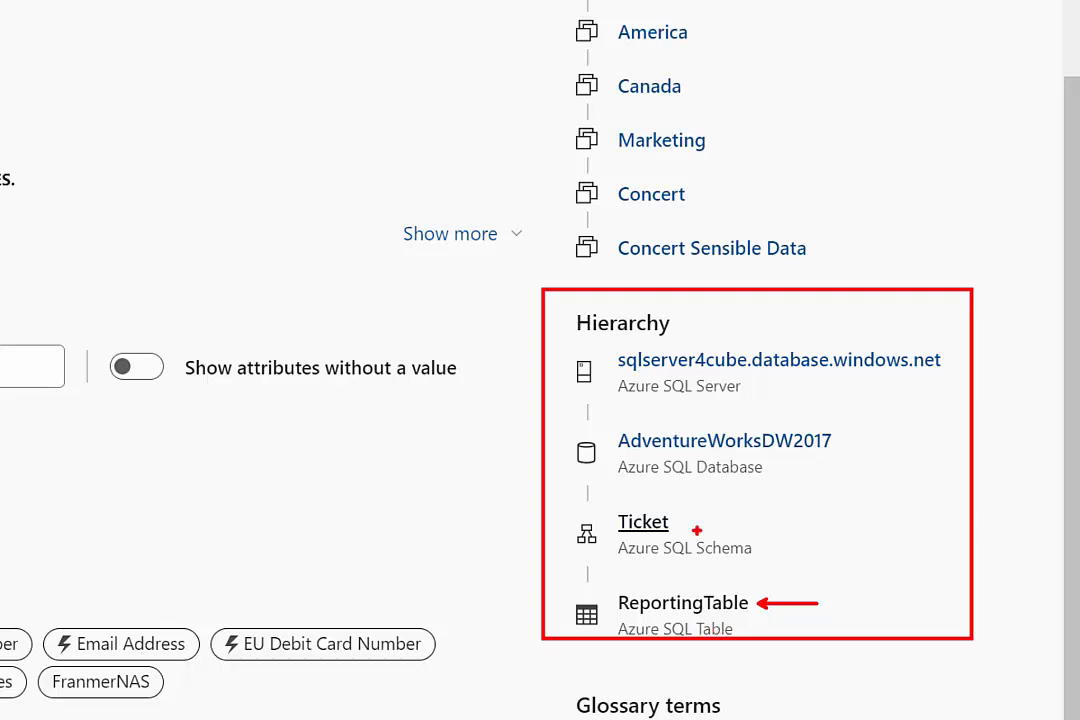
left_click_drag(681, 521, 768, 521)
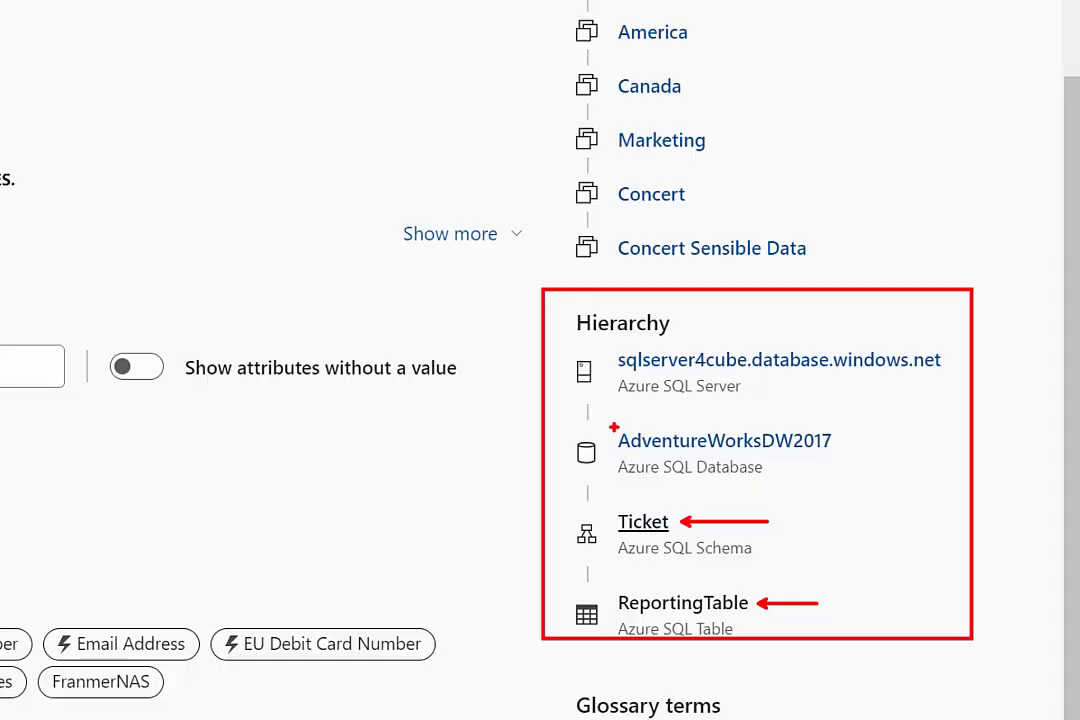
mouse_move(610, 422)
left_mouse_down()
mouse_move(634, 452)
mouse_move(866, 457)
left_mouse_up()
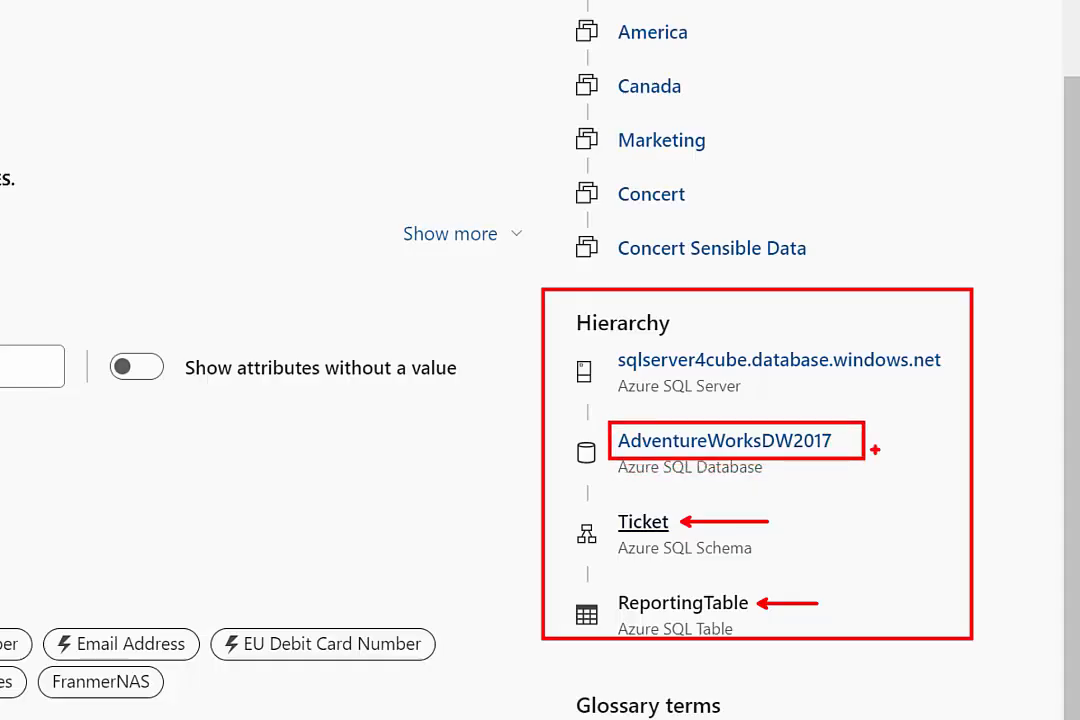
key("Escape")
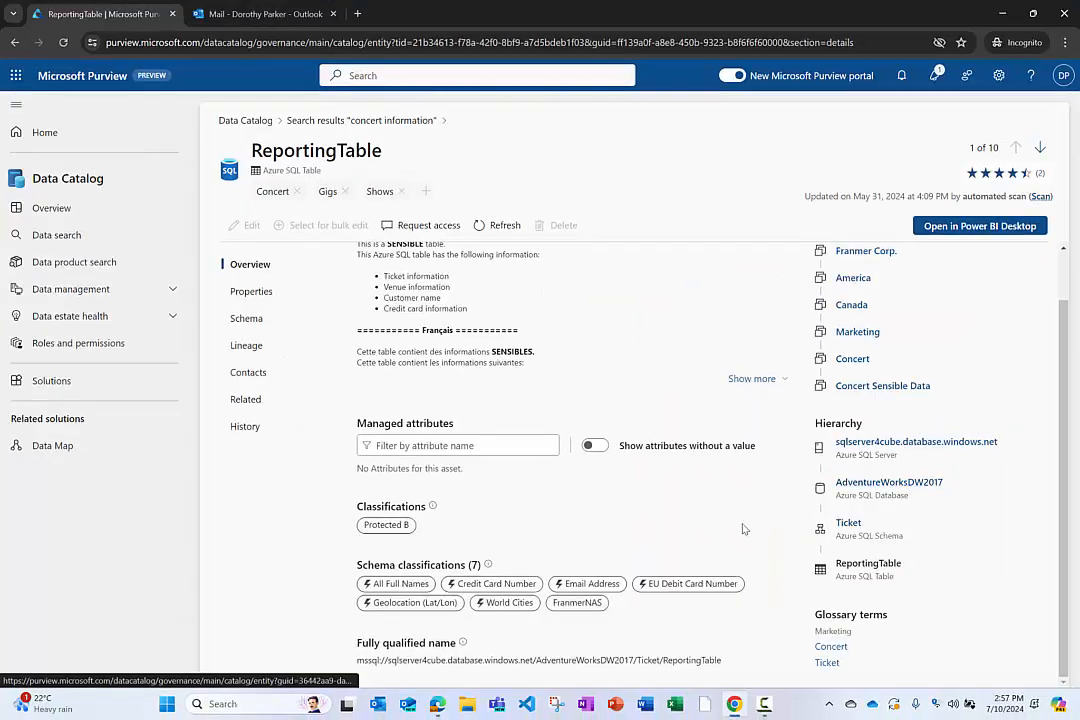
key("ctrl+1")
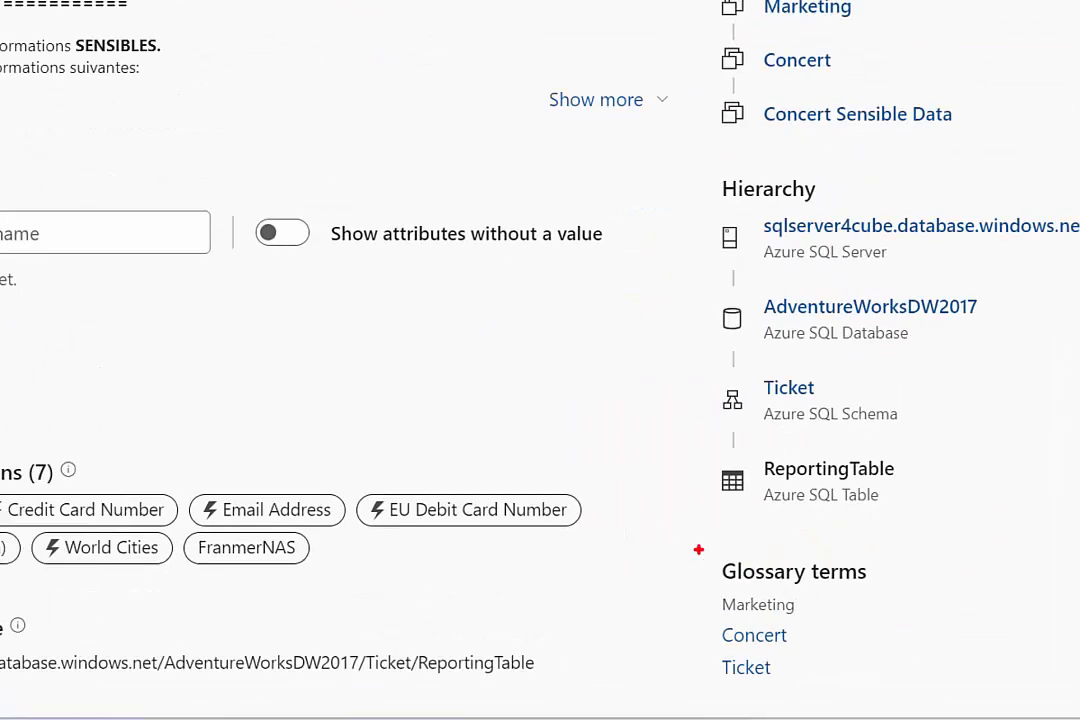
mouse_move(802, 602)
left_mouse_down()
mouse_move(853, 667)
mouse_move(898, 671)
left_mouse_up()
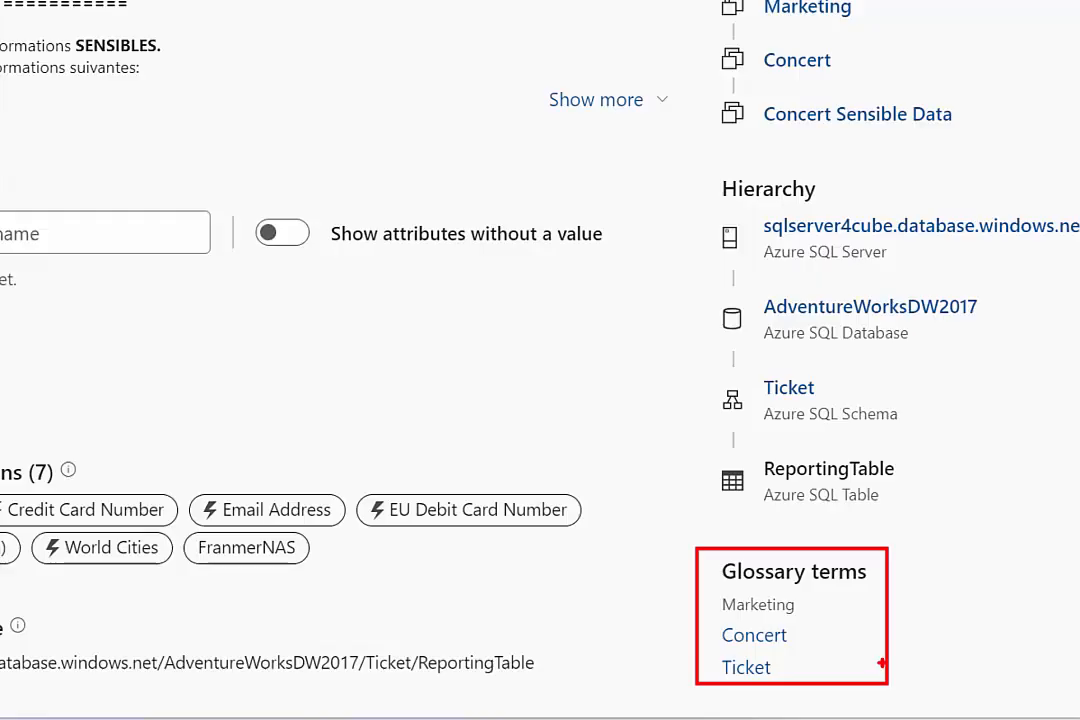
key("Escape")
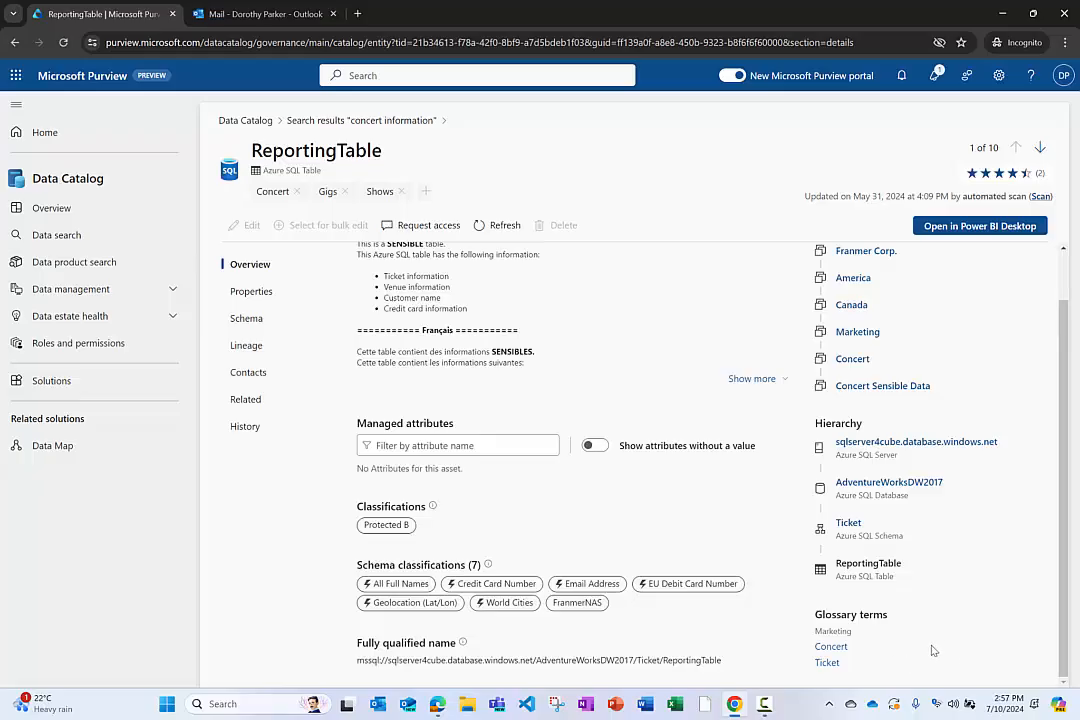
Step: Open the Concert glossary term page and expand its full English and French definition
left_click(831, 647)
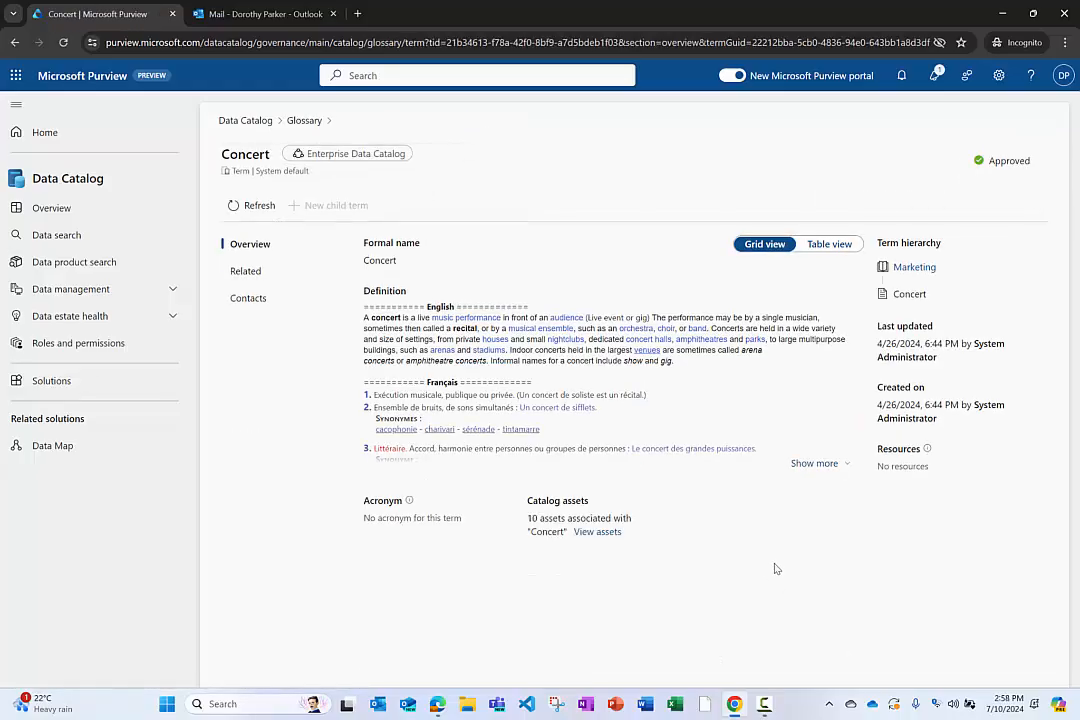
left_click(818, 463)
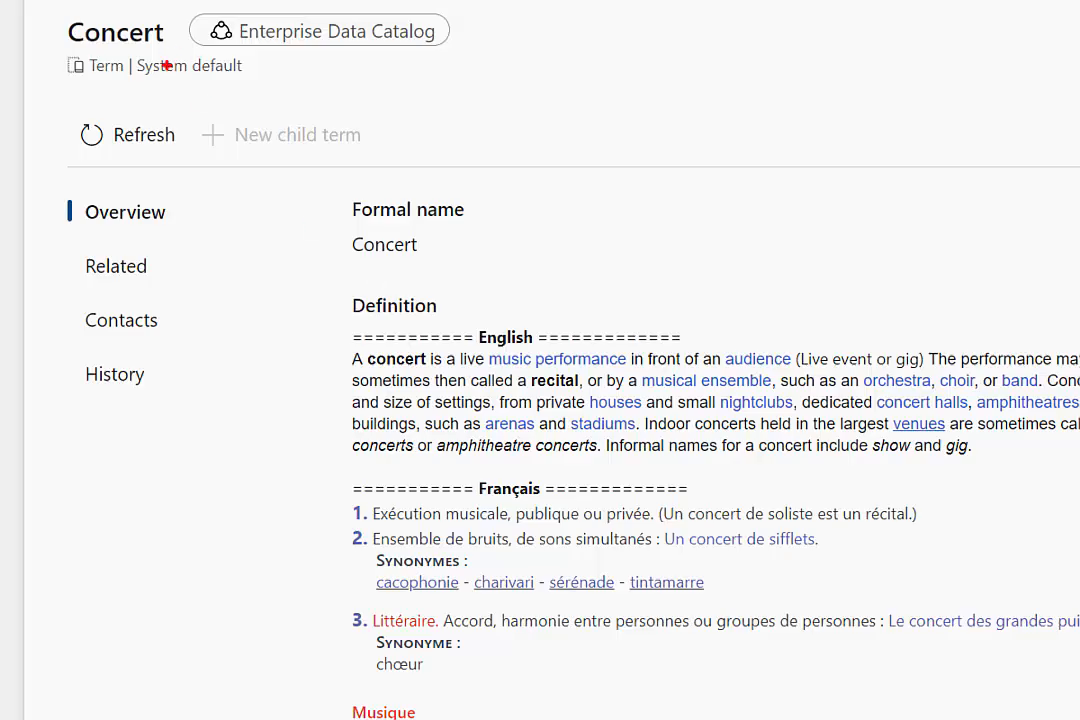
left_click_drag(175, 36, 195, 36)
key("Escape")
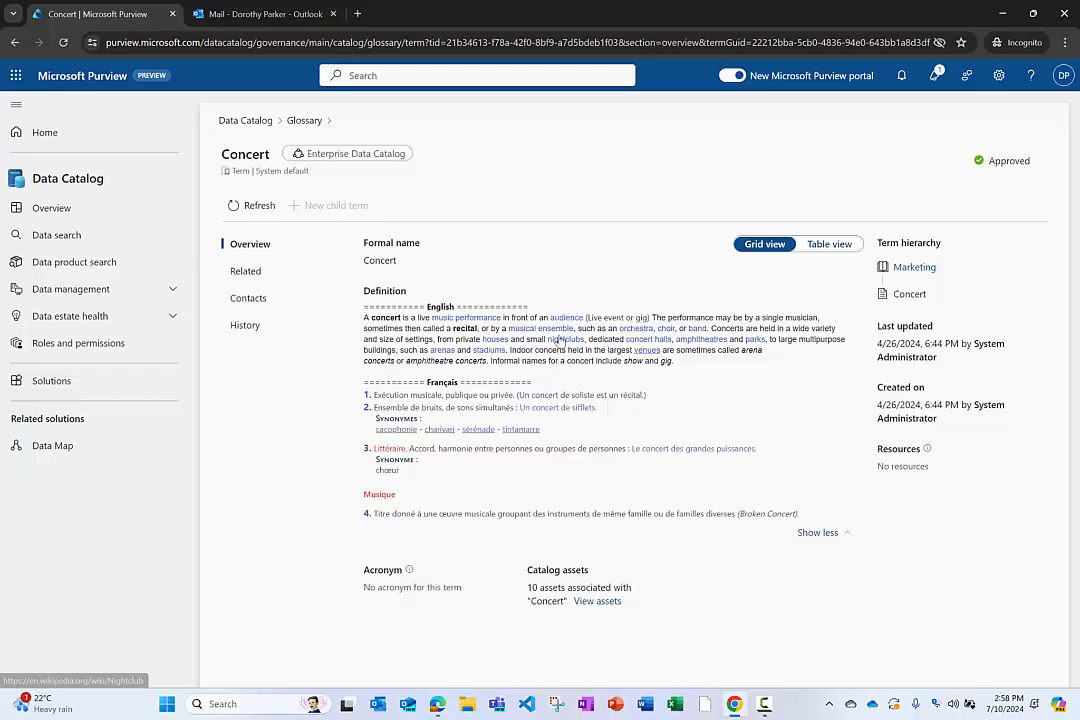
key("ctrl+1")
left_click(576, 631)
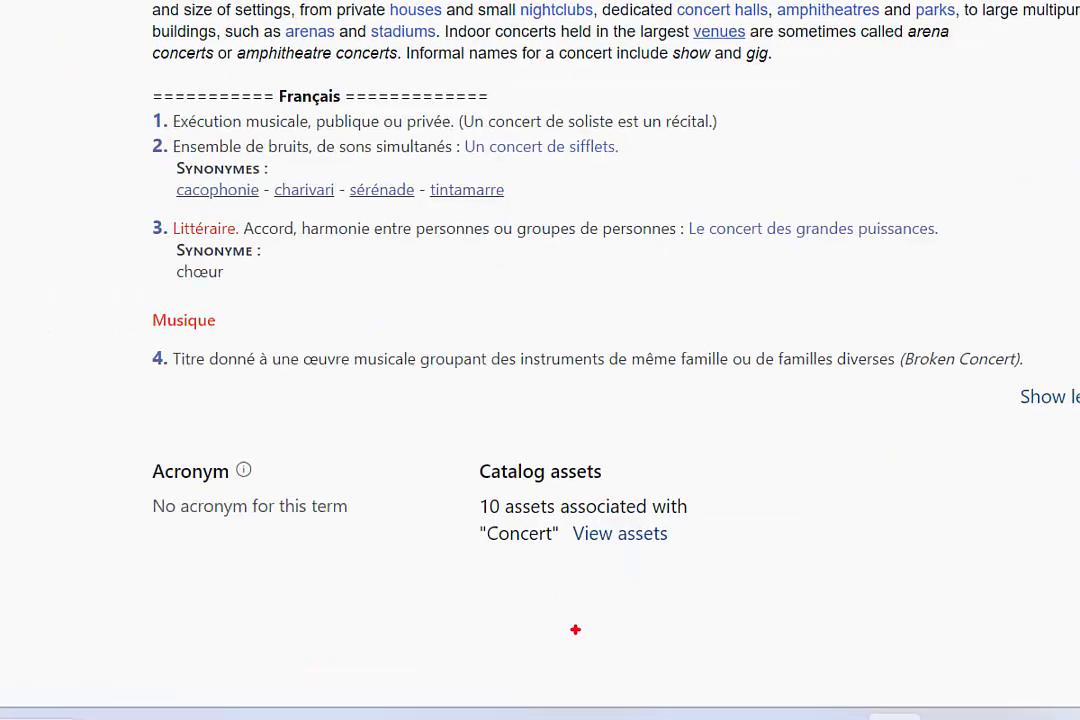
left_click_drag(438, 440, 731, 590)
left_click_drag(484, 495, 489, 417)
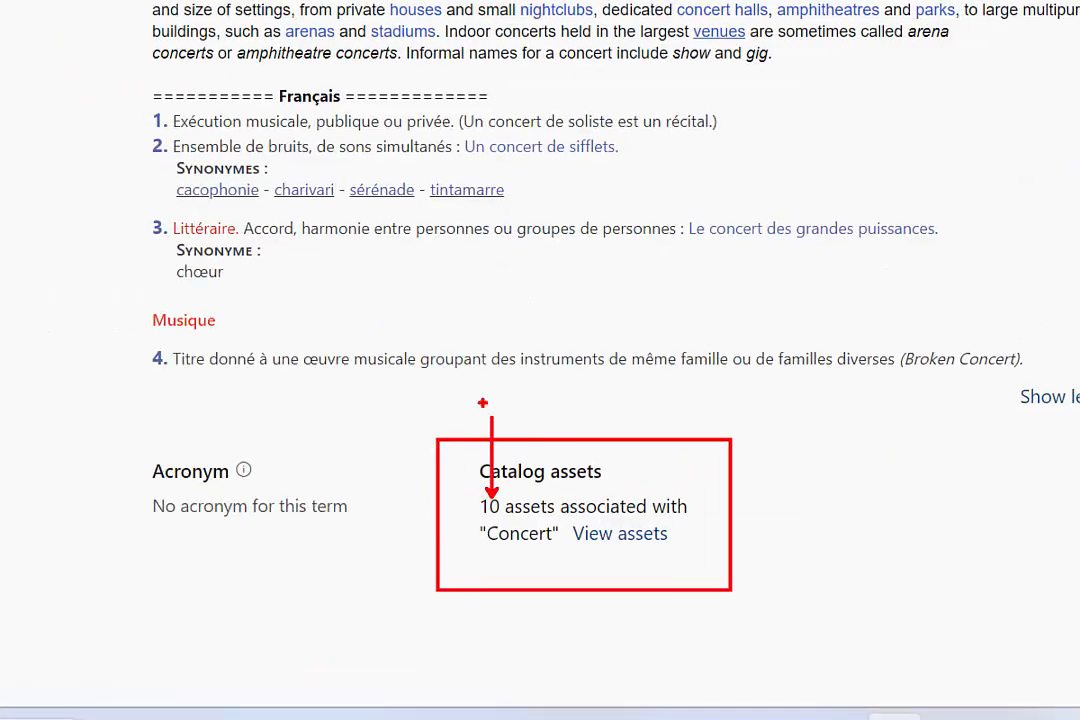
left_click_drag(569, 520, 678, 561)
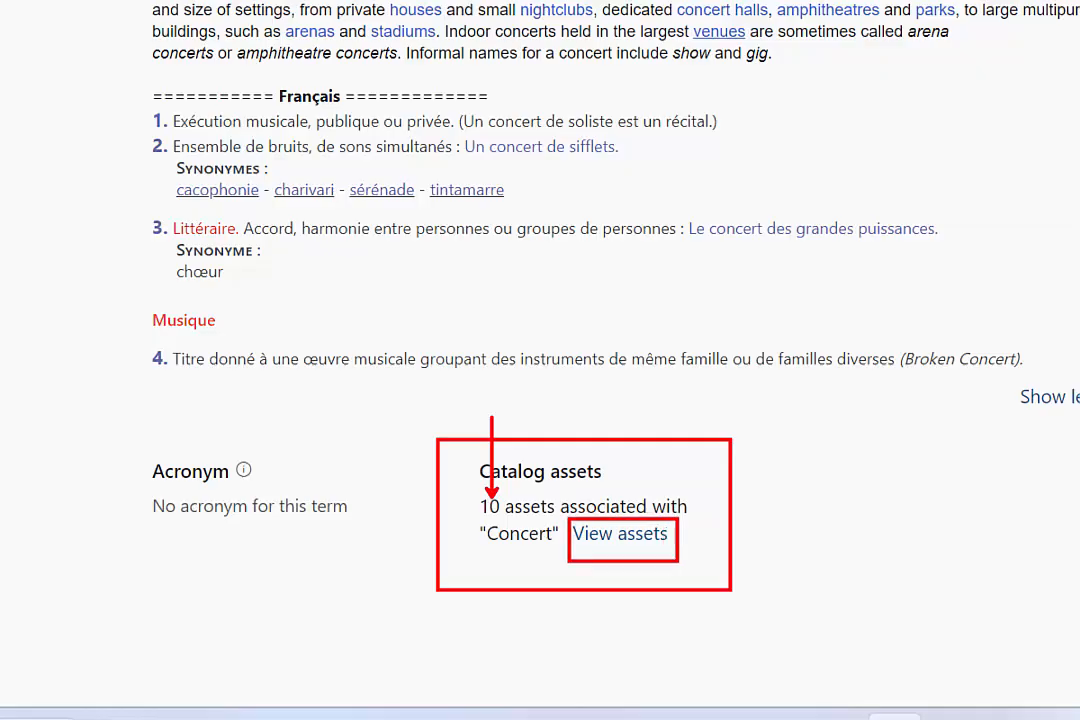
key("Escape")
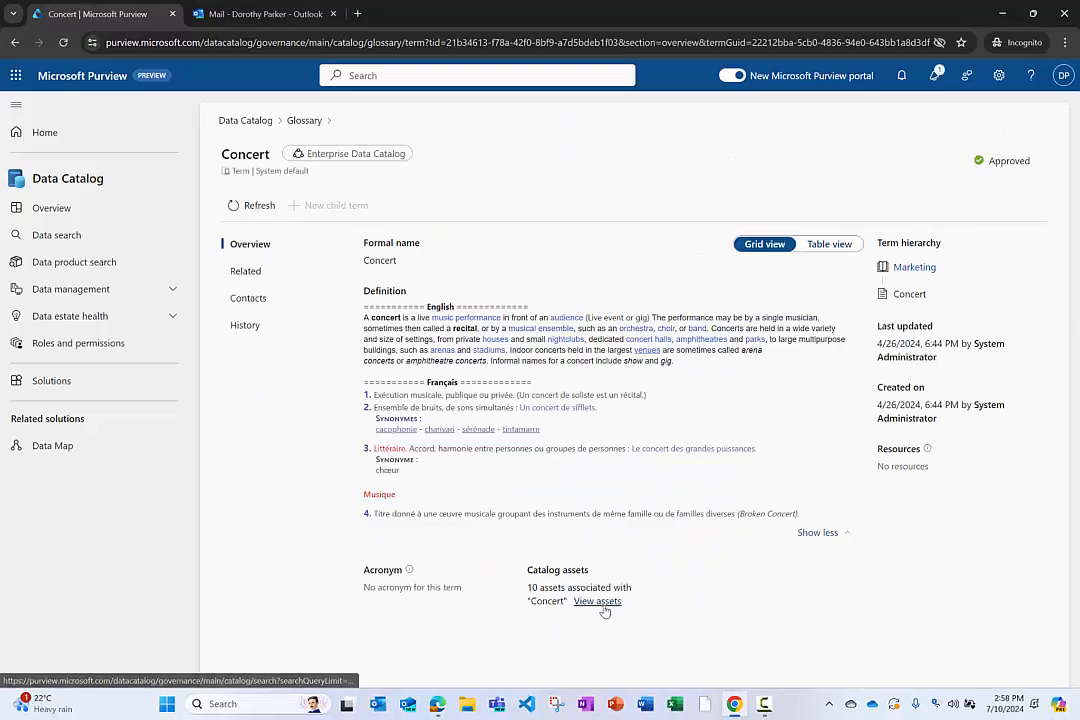
Step: View the 10 assets tagged Concert and open ReportingTable, result 1 of 10
left_click(605, 609)
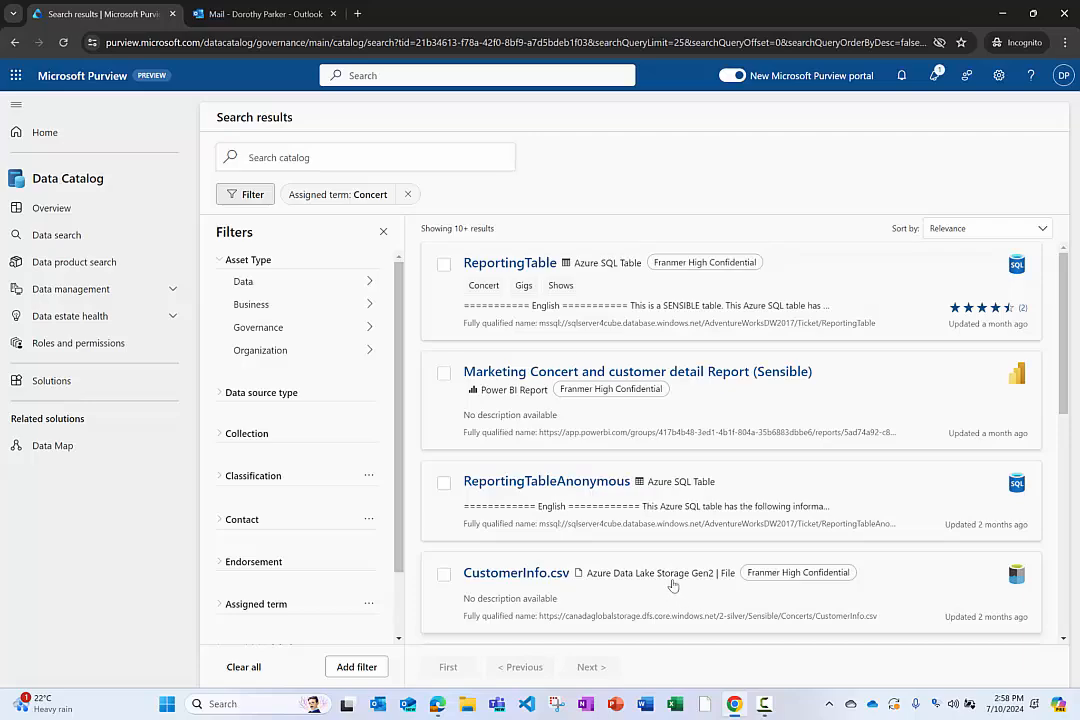
scroll(680, 598, "down", 3)
scroll(774, 465, "down", 2)
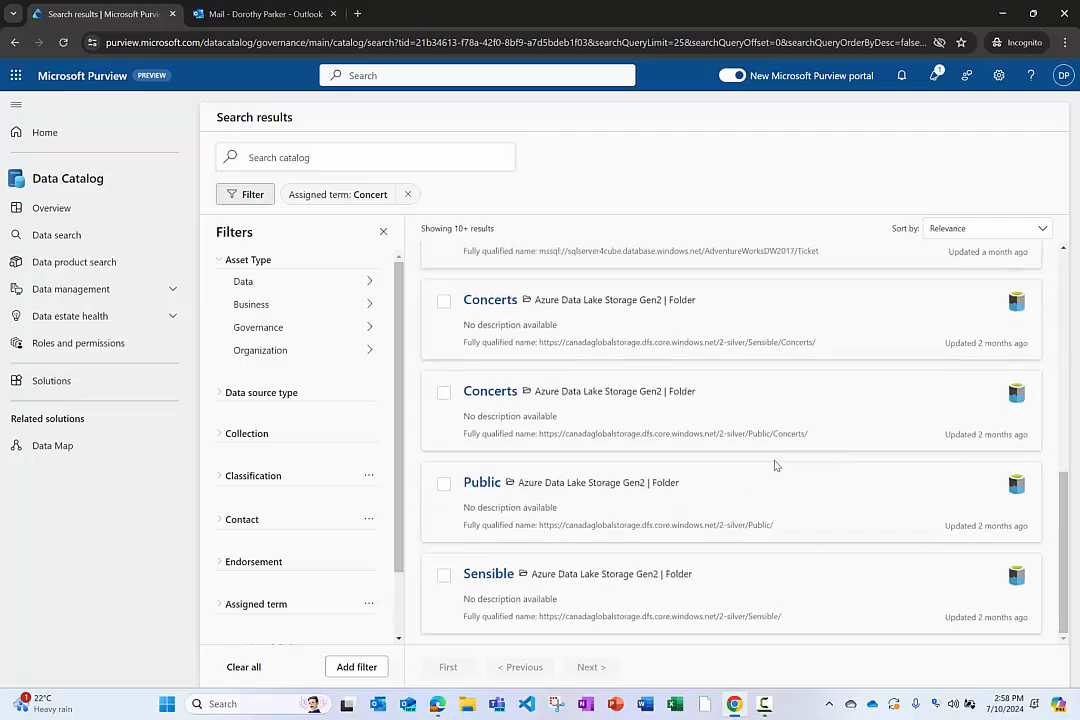
scroll(774, 466, "up", 6)
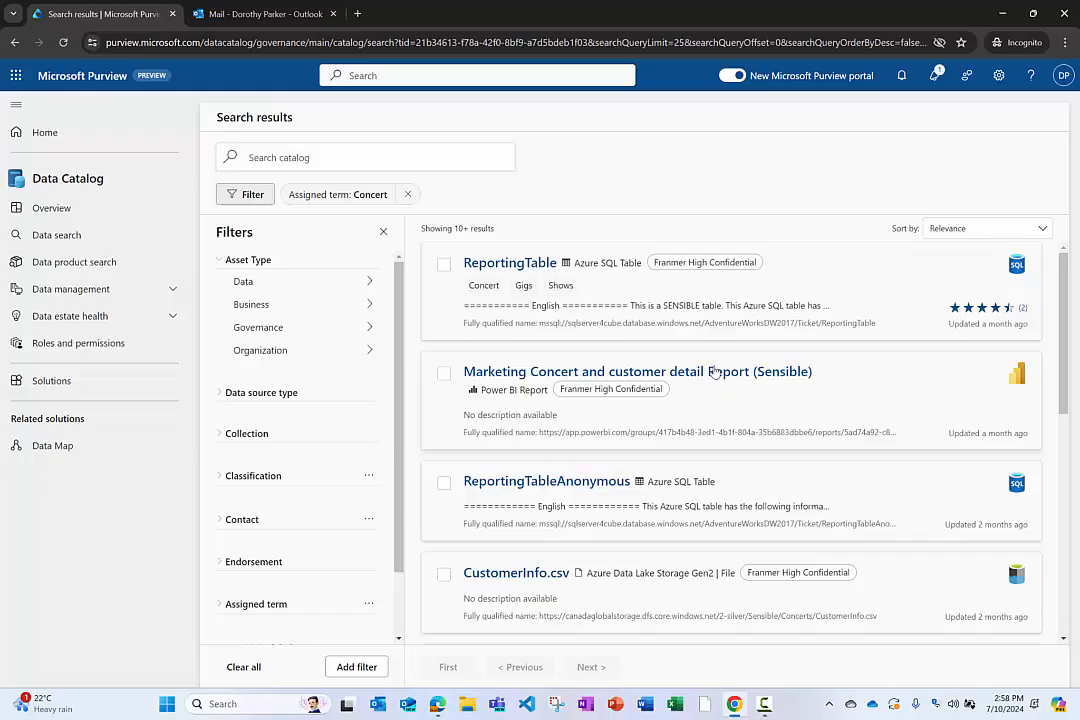
left_click(535, 264)
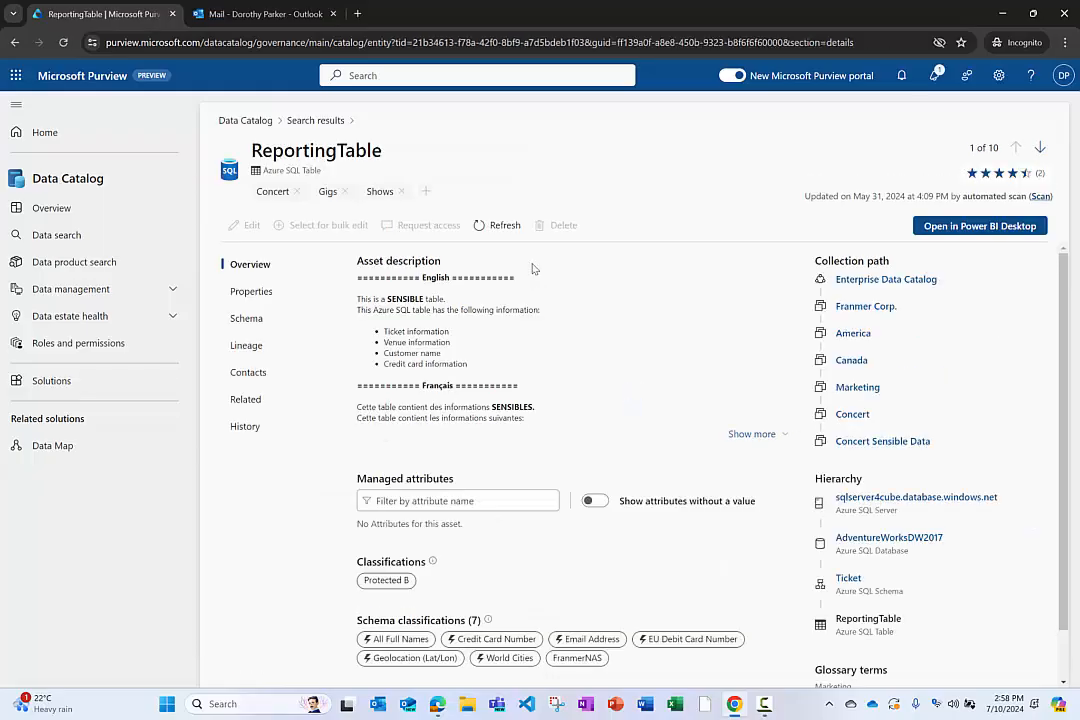
Step: Show ReportingTable's Schema tab with its 30 columns sorted by column name, navigation pane collapsed
left_click(252, 291)
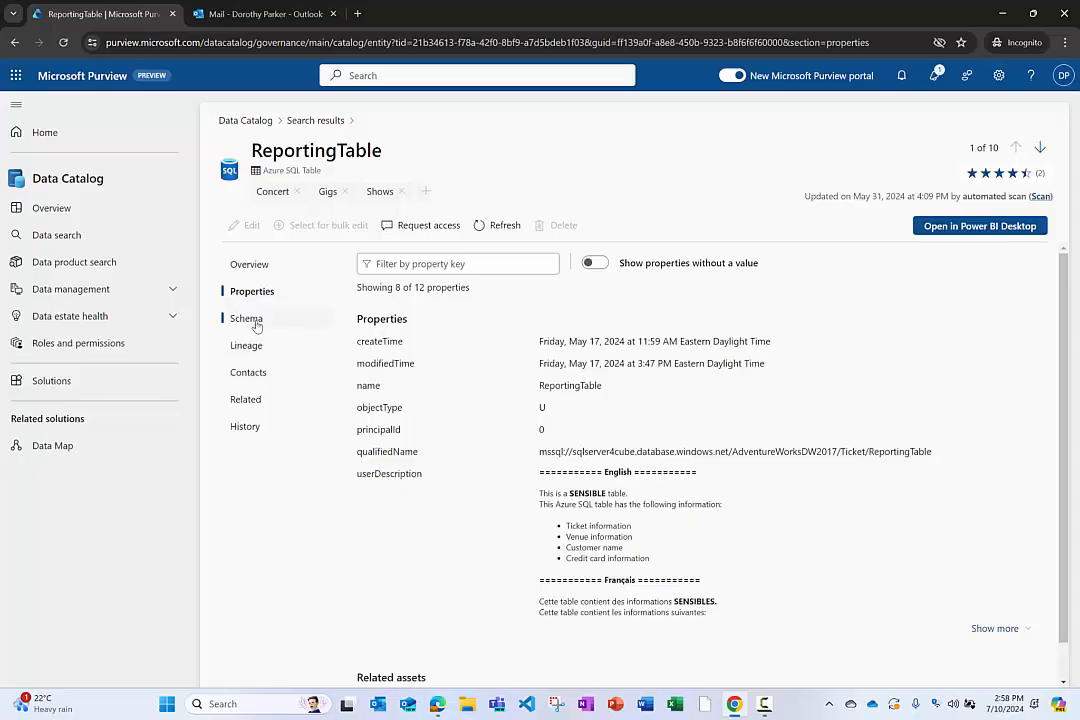
left_click(256, 320)
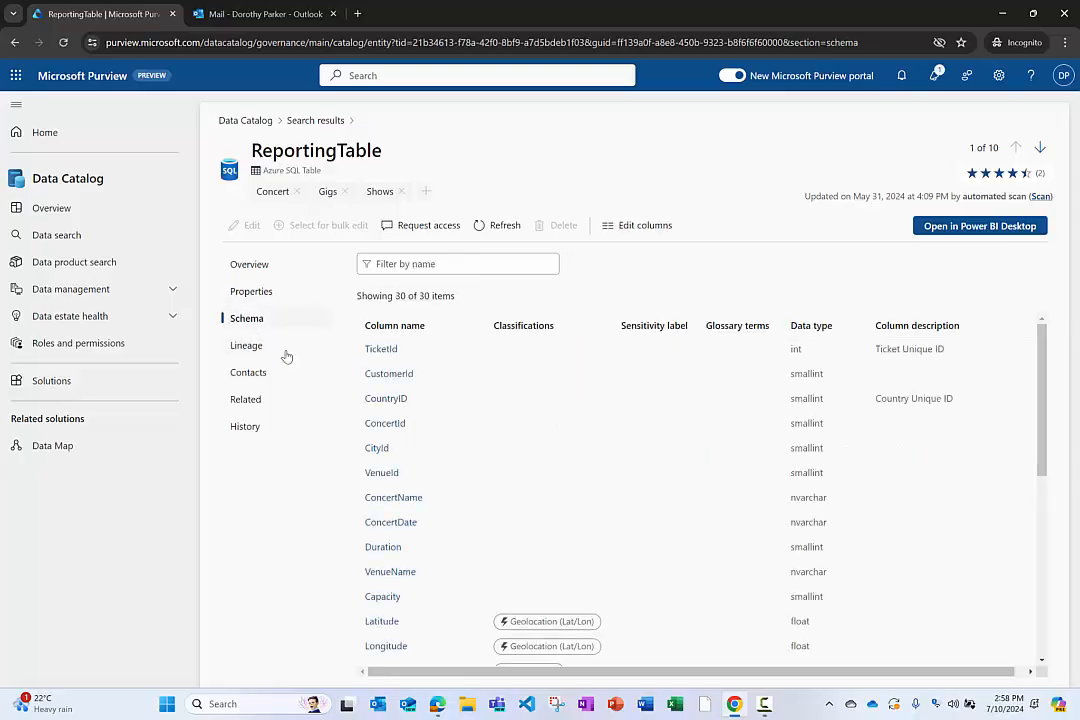
left_click(401, 334)
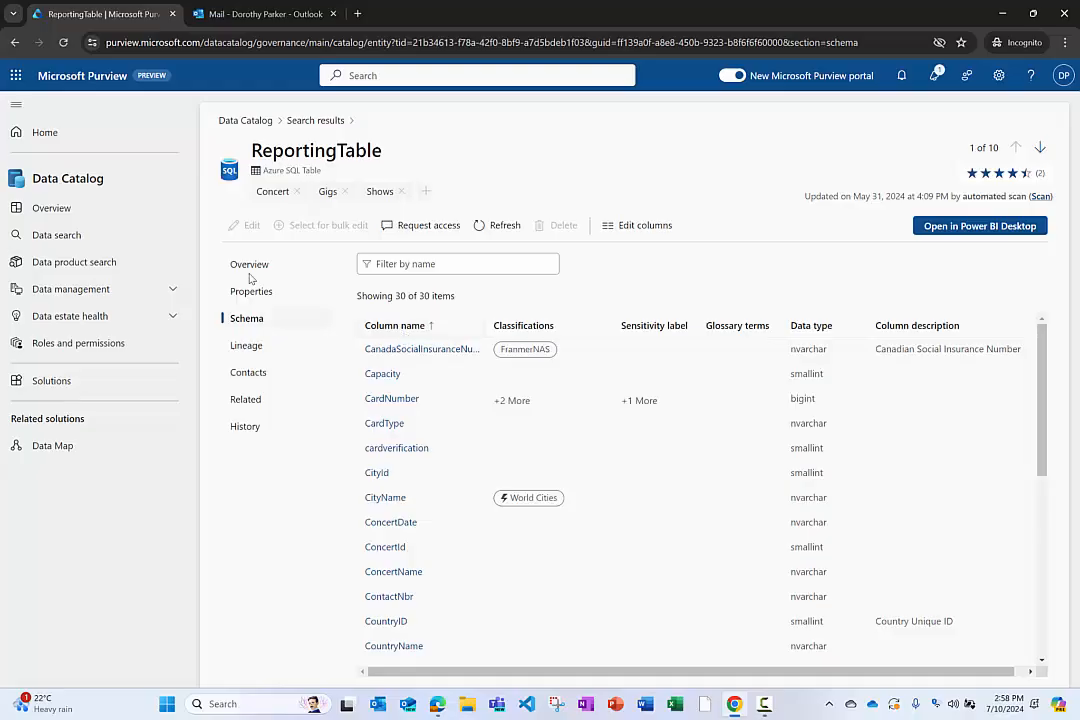
left_click(16, 104)
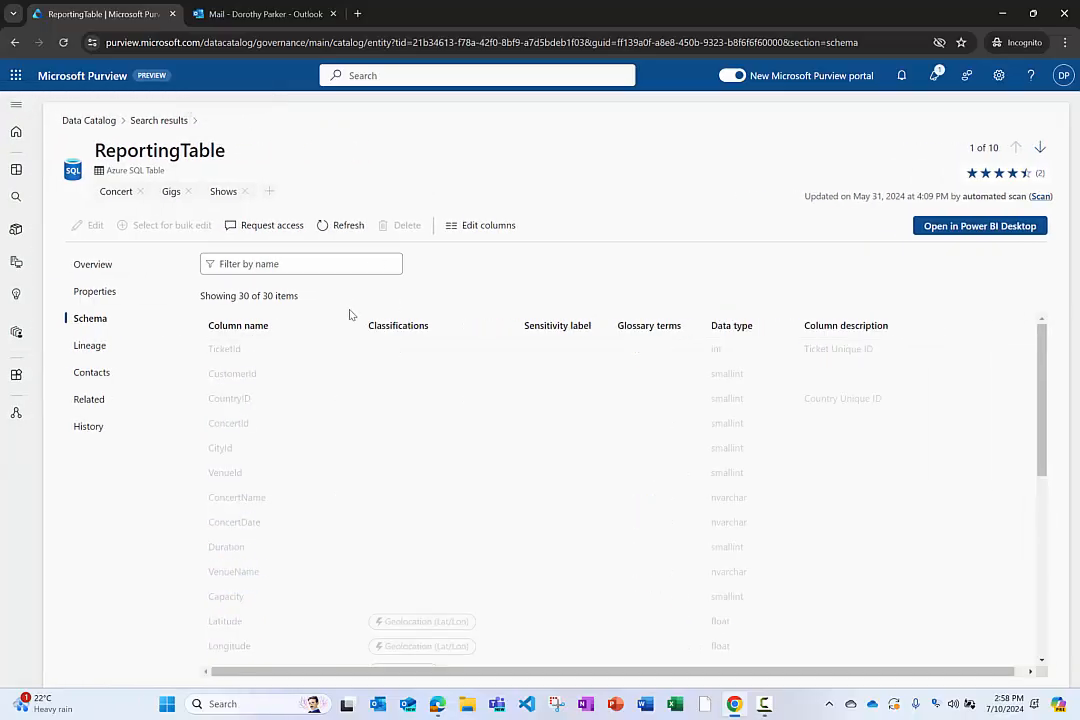
left_click(222, 328)
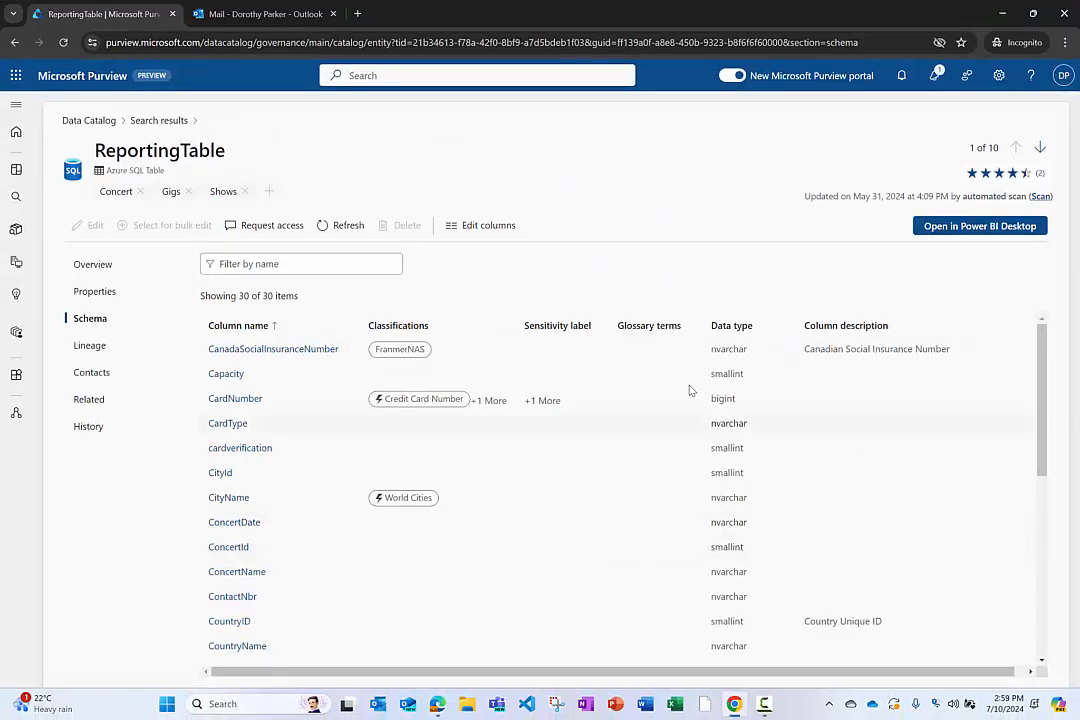
Step: Widen the Sensitivity label column to reveal CardNumber's full Franmer High Confidential label
left_click_drag(612, 326, 706, 327)
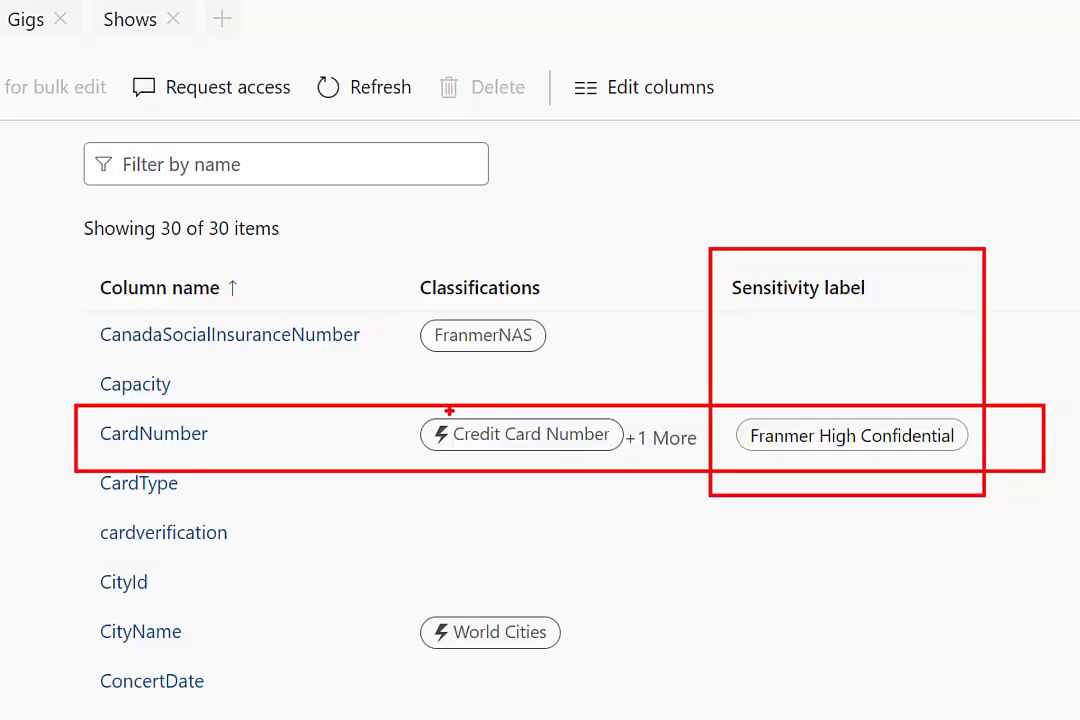
left_click_drag(450, 411, 429, 373)
left_click_drag(486, 409, 499, 362)
left_click_drag(565, 413, 591, 362)
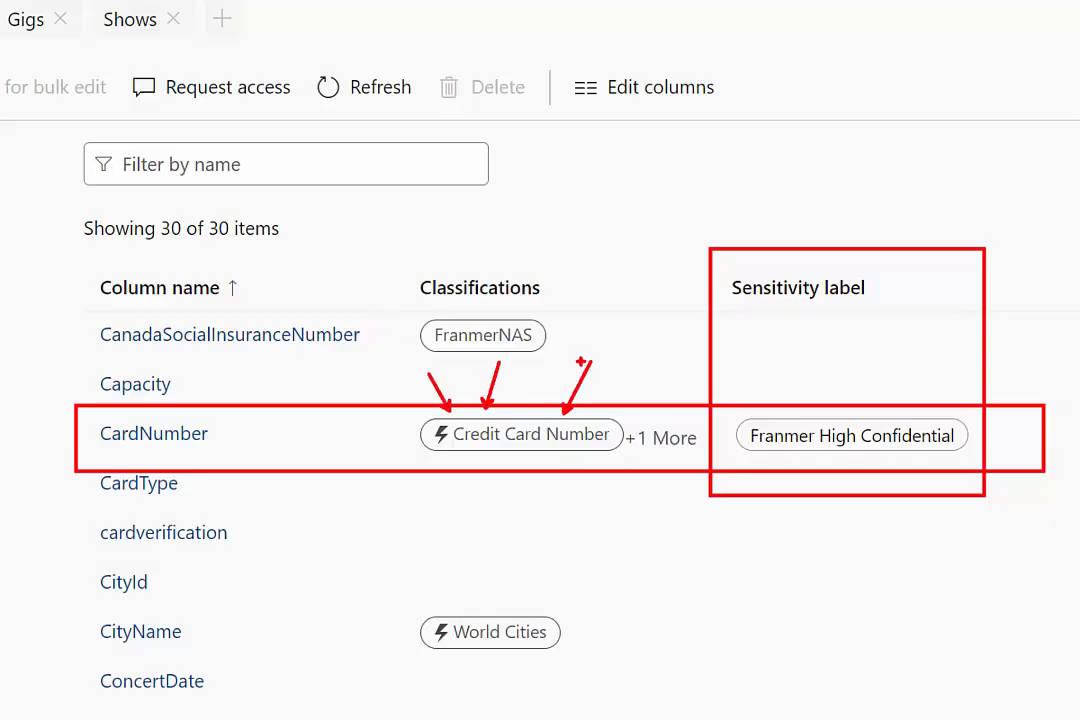
left_click_drag(674, 428, 673, 390)
left_click_drag(662, 460, 660, 496)
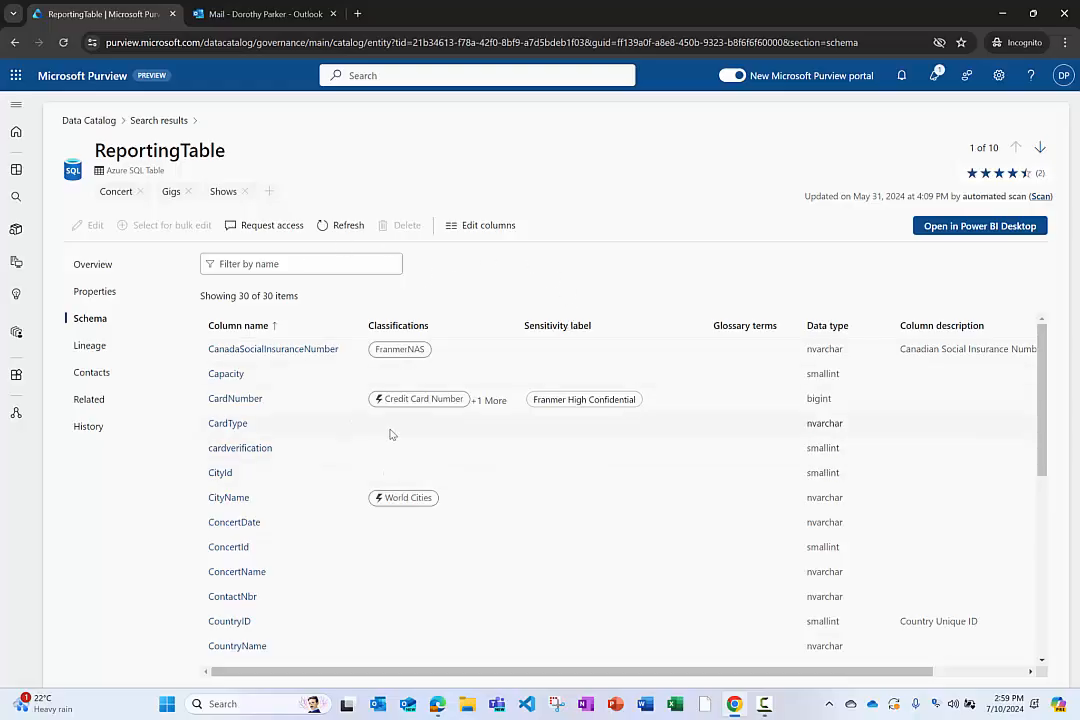
Step: Open ReportingTable's lineage graph with the column list hidden and the whole graph fitted to view
mouse_move(403, 402)
left_click(86, 347)
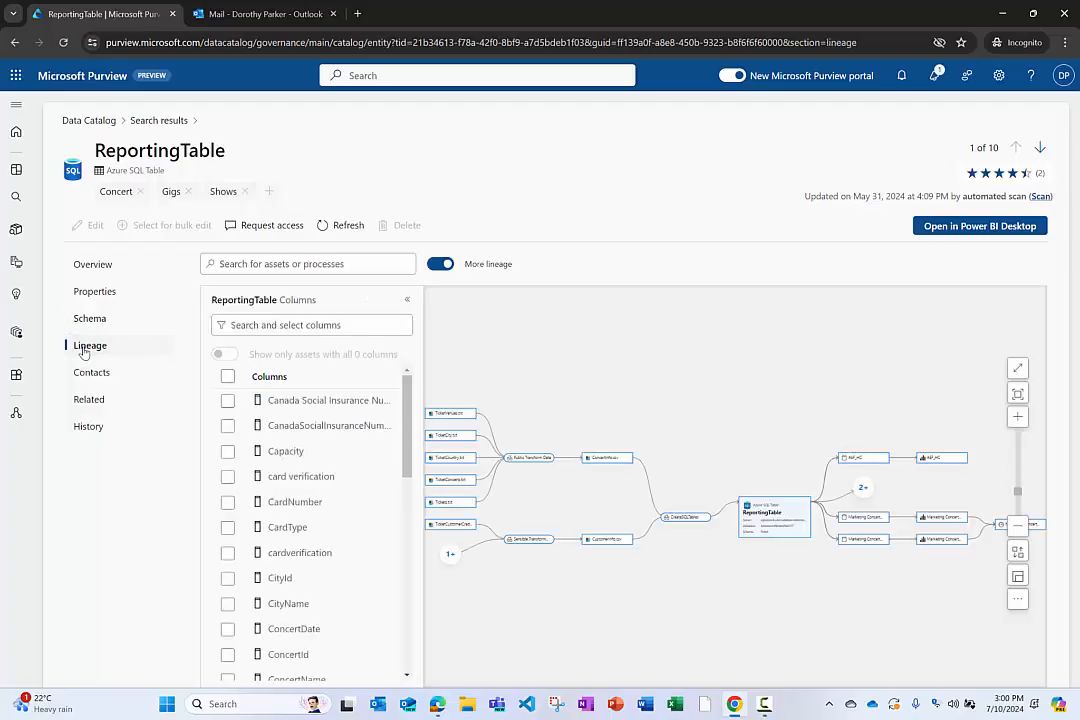
left_click(409, 302)
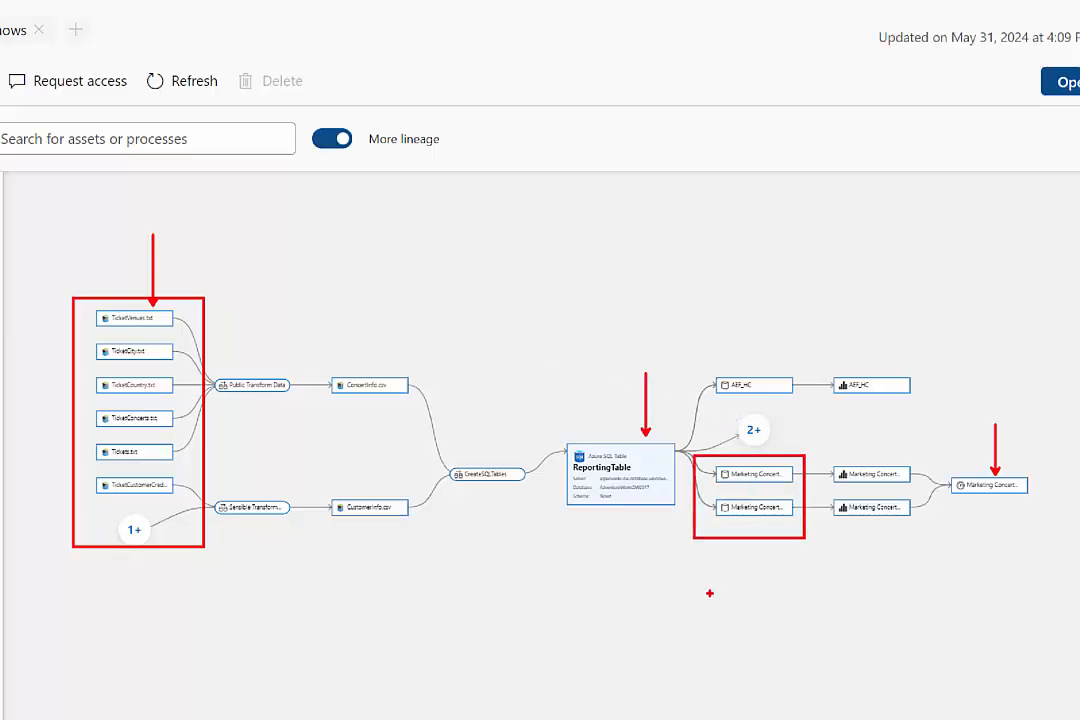
left_click(1079, 332)
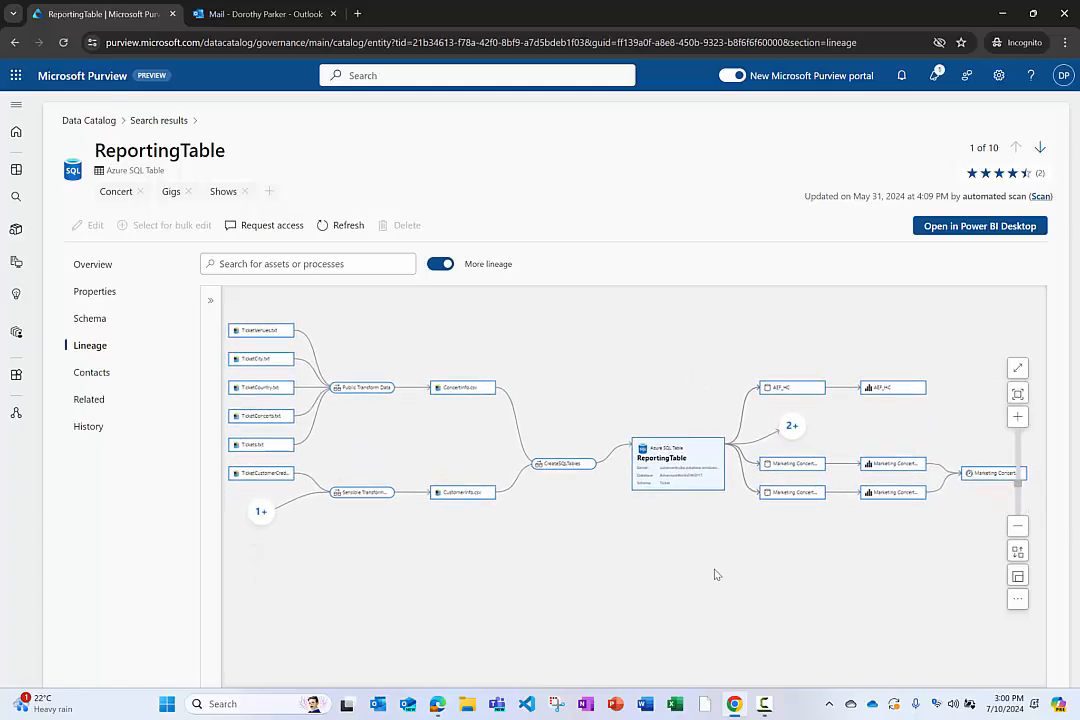
Step: Trace the FullName column's lineage back to CustomerInfo.csv's FirstName and LastName columns
left_click(210, 300)
scroll(315, 457, "down", 3)
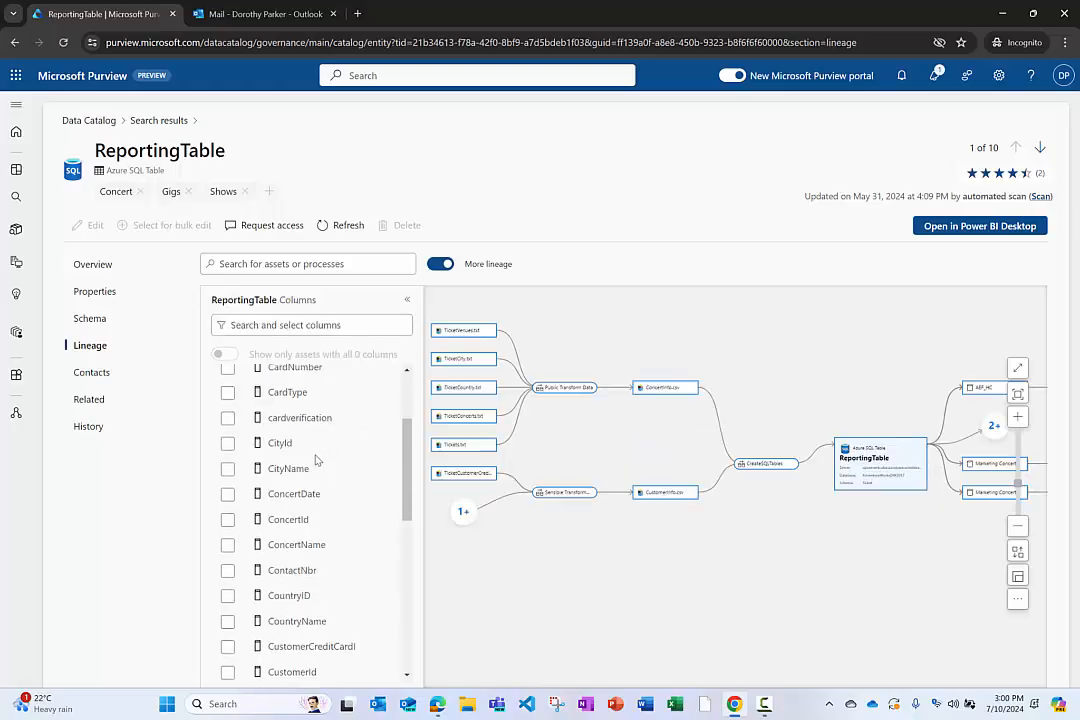
scroll(315, 459, "down", 1)
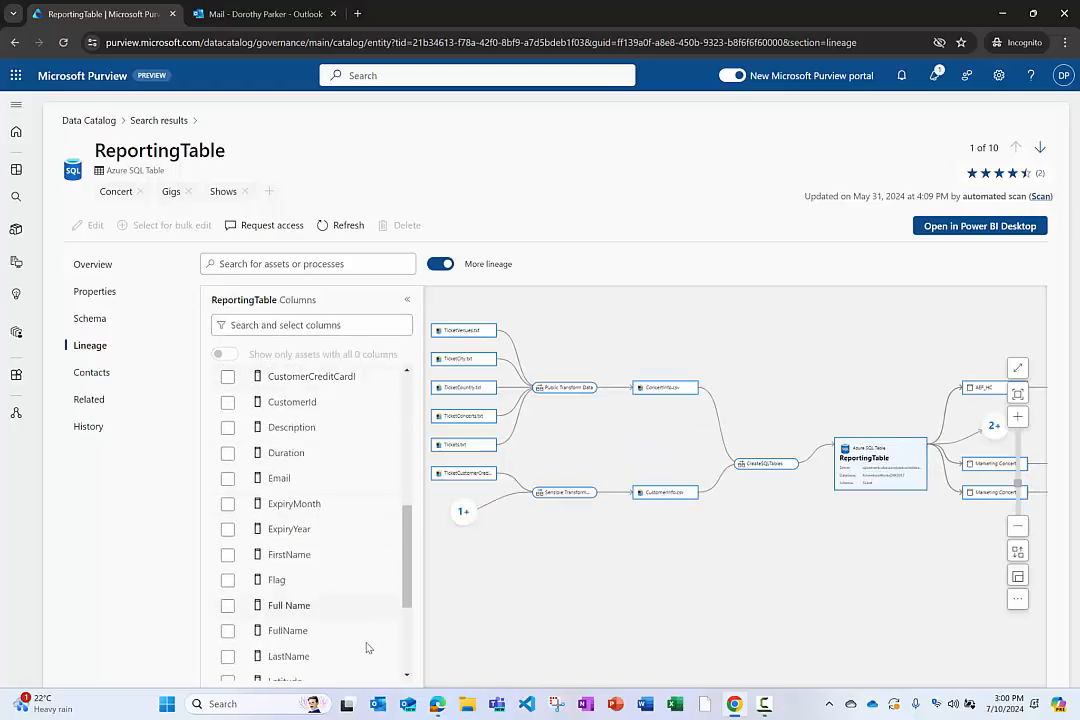
left_click(228, 630)
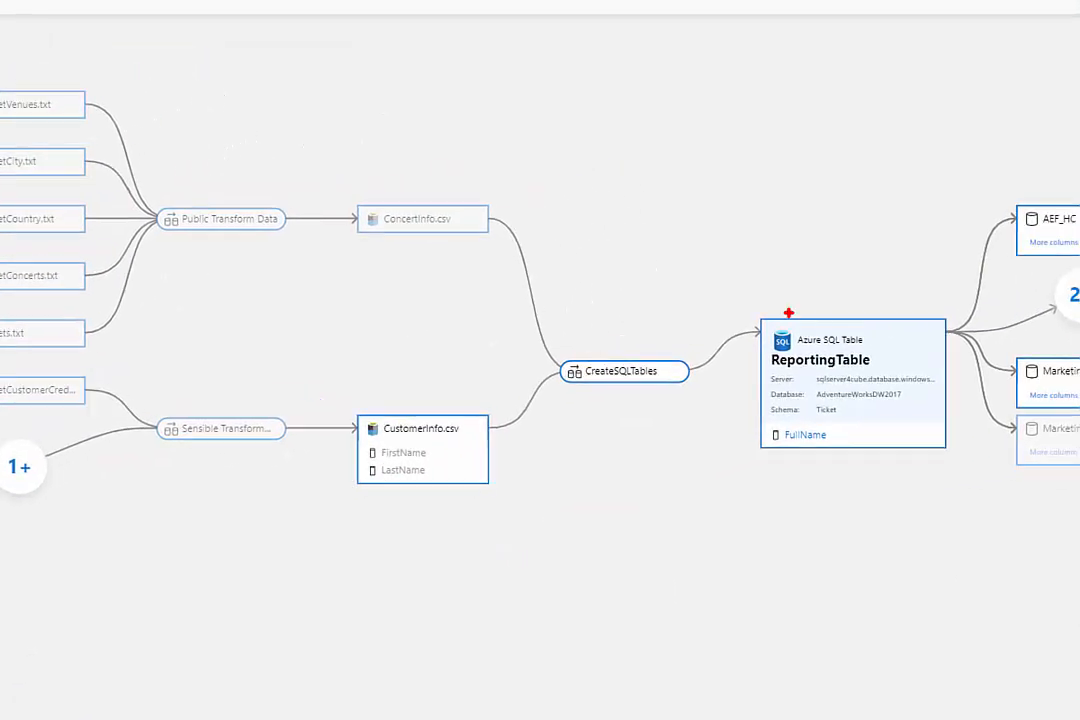
left_click_drag(902, 332, 902, 276)
left_click_drag(891, 435, 891, 497)
left_click_drag(772, 376, 860, 374)
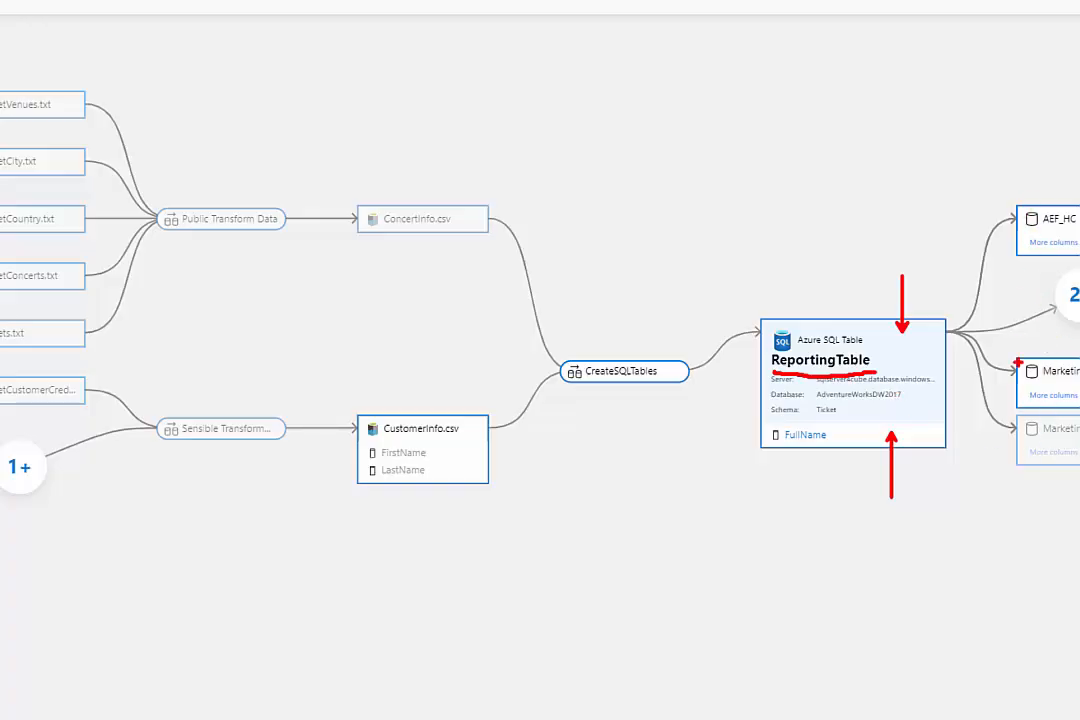
mouse_move(762, 416)
left_mouse_down()
mouse_move(803, 451)
mouse_move(840, 455)
left_mouse_up()
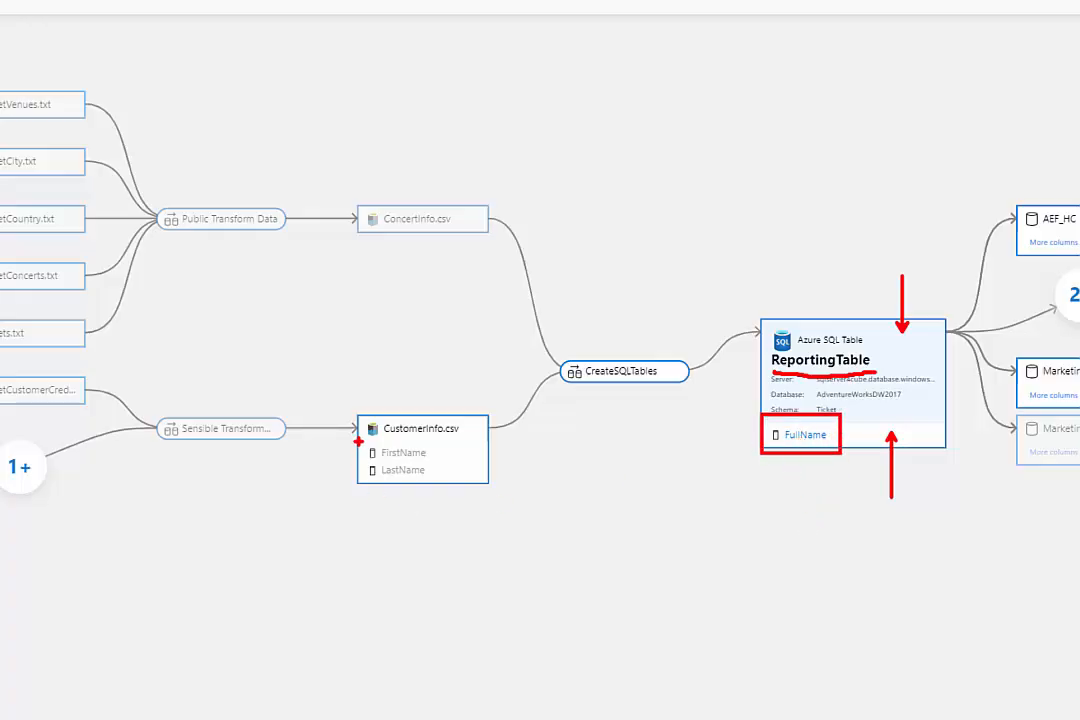
mouse_move(358, 440)
left_mouse_down()
mouse_move(362, 476)
mouse_move(438, 438)
left_mouse_up()
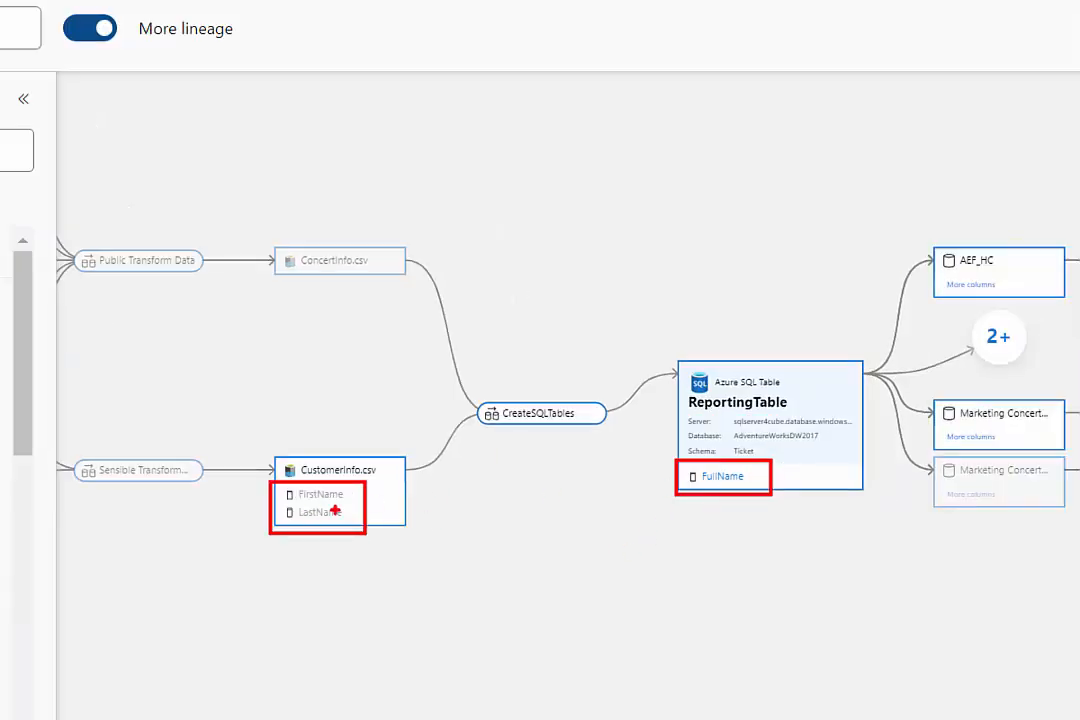
key("Escape")
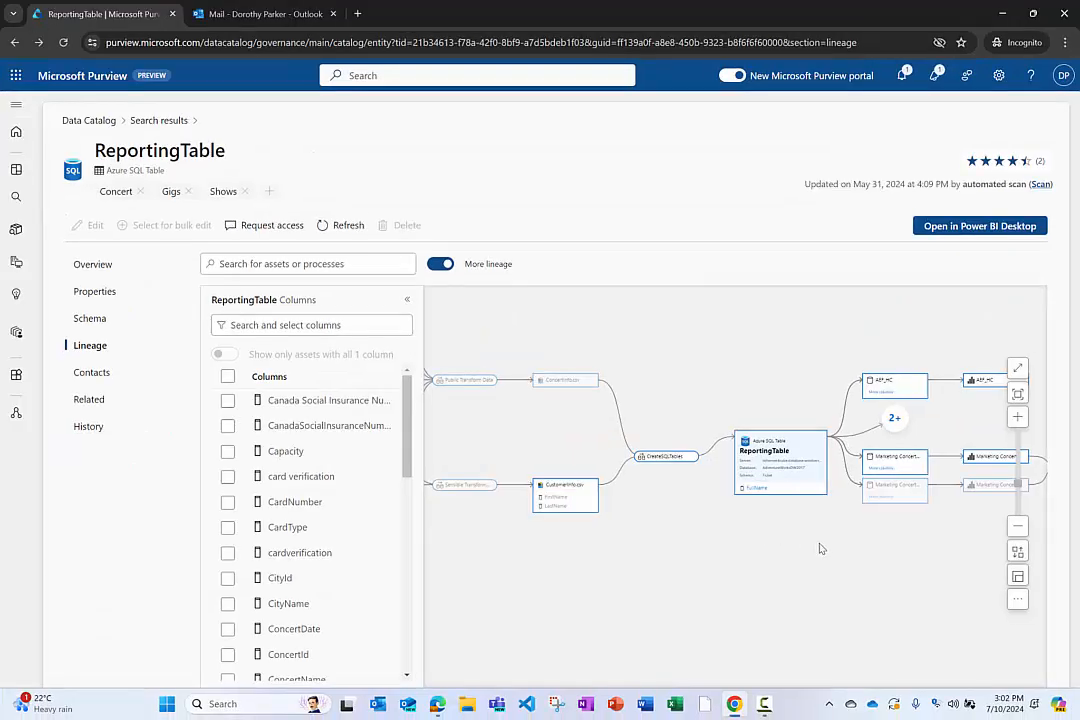
left_click_drag(826, 549, 634, 571)
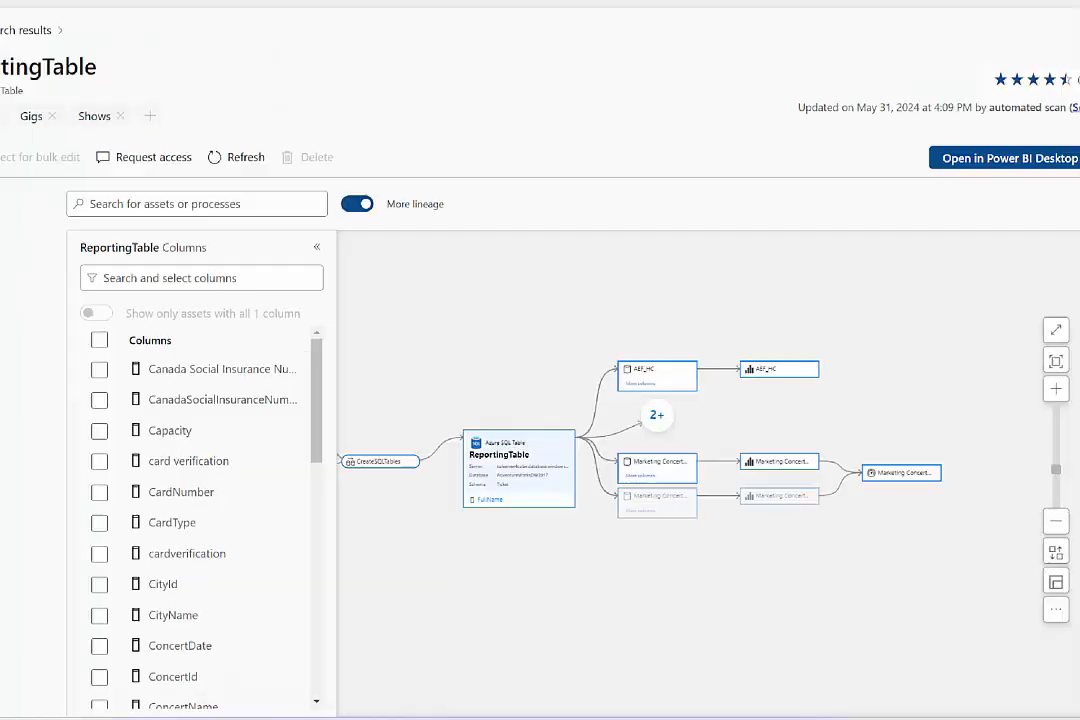
left_click(847, 526)
left_click_drag(814, 454, 857, 427)
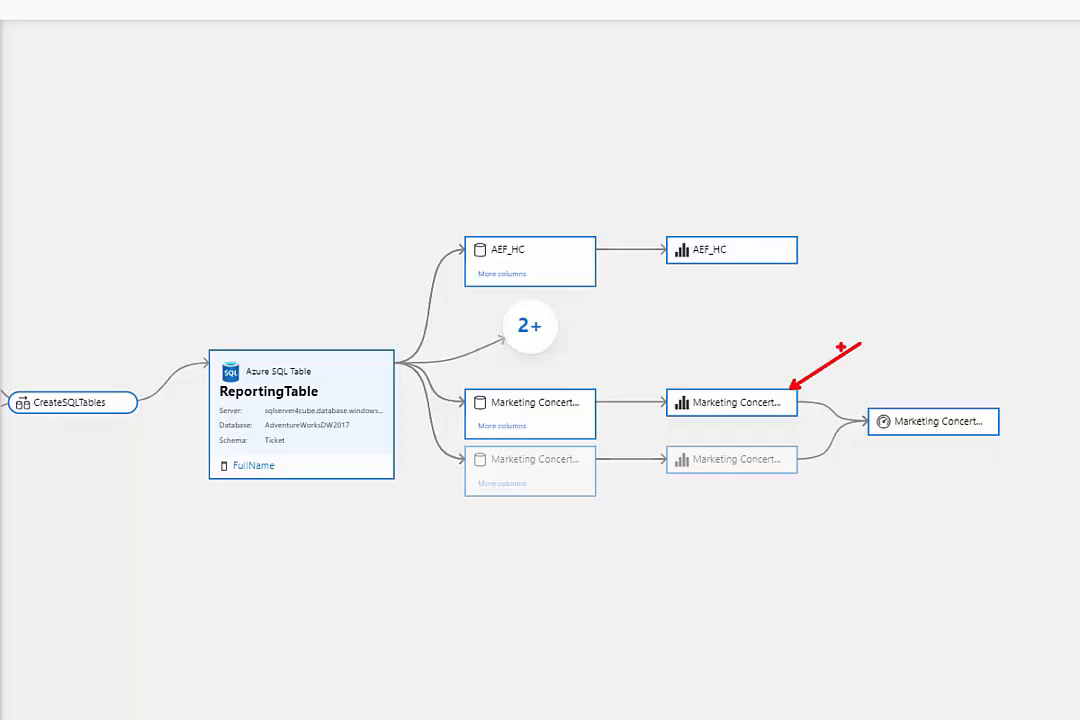
left_click_drag(976, 410, 1002, 366)
left_click_drag(362, 366, 377, 271)
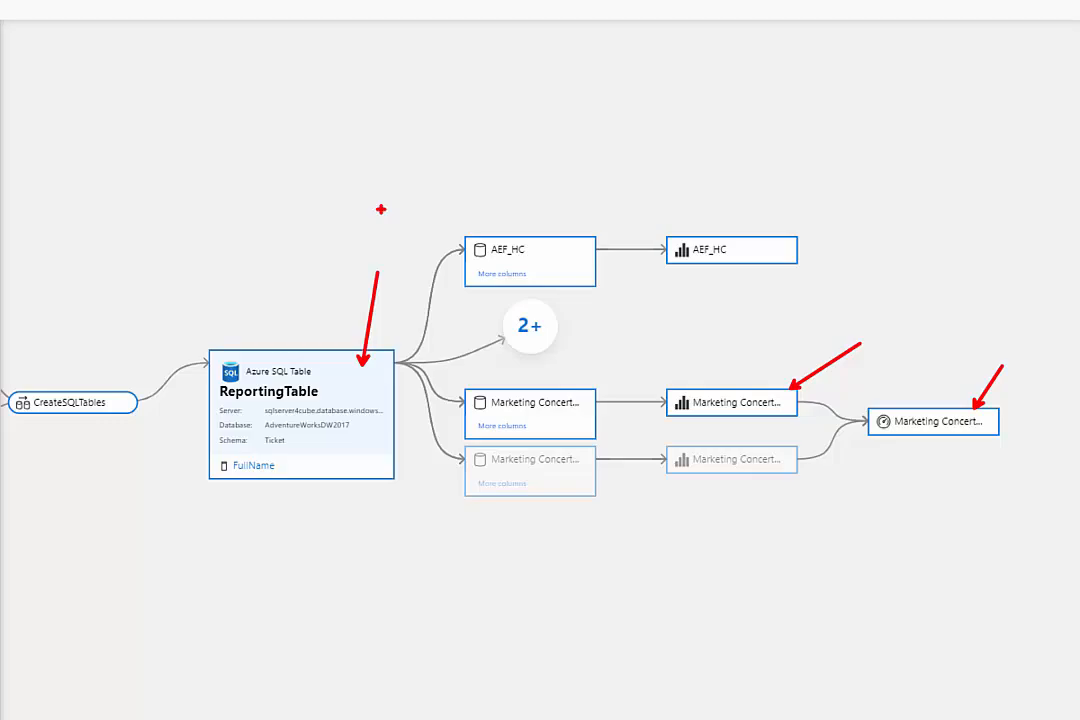
key("Escape")
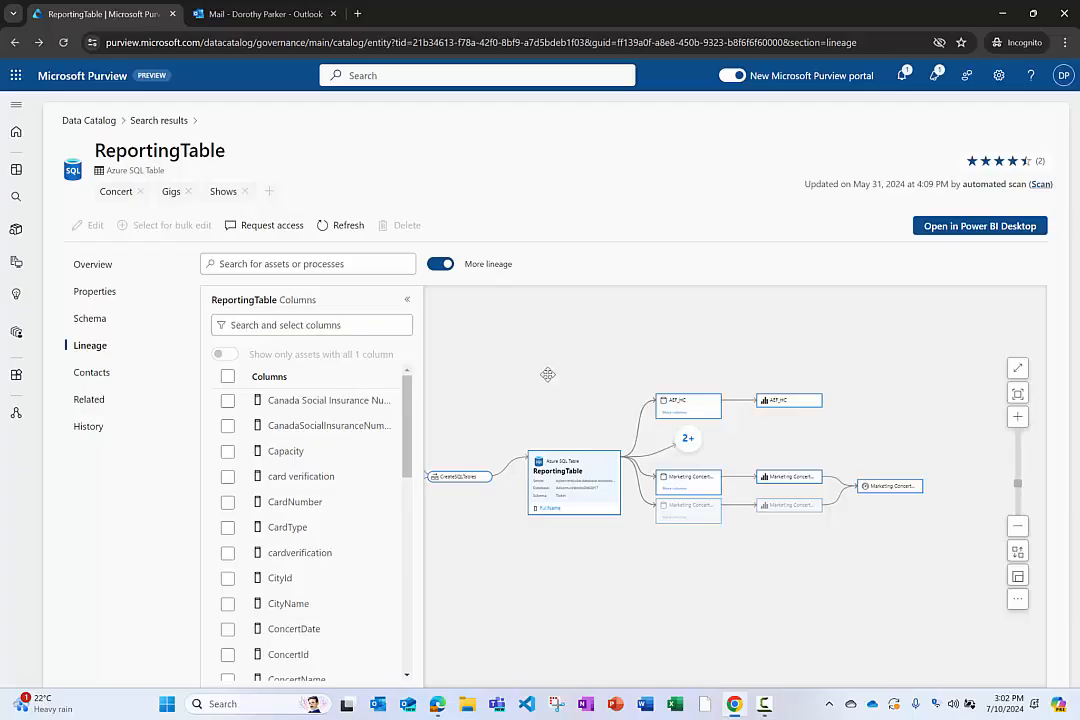
left_click_drag(549, 376, 575, 364)
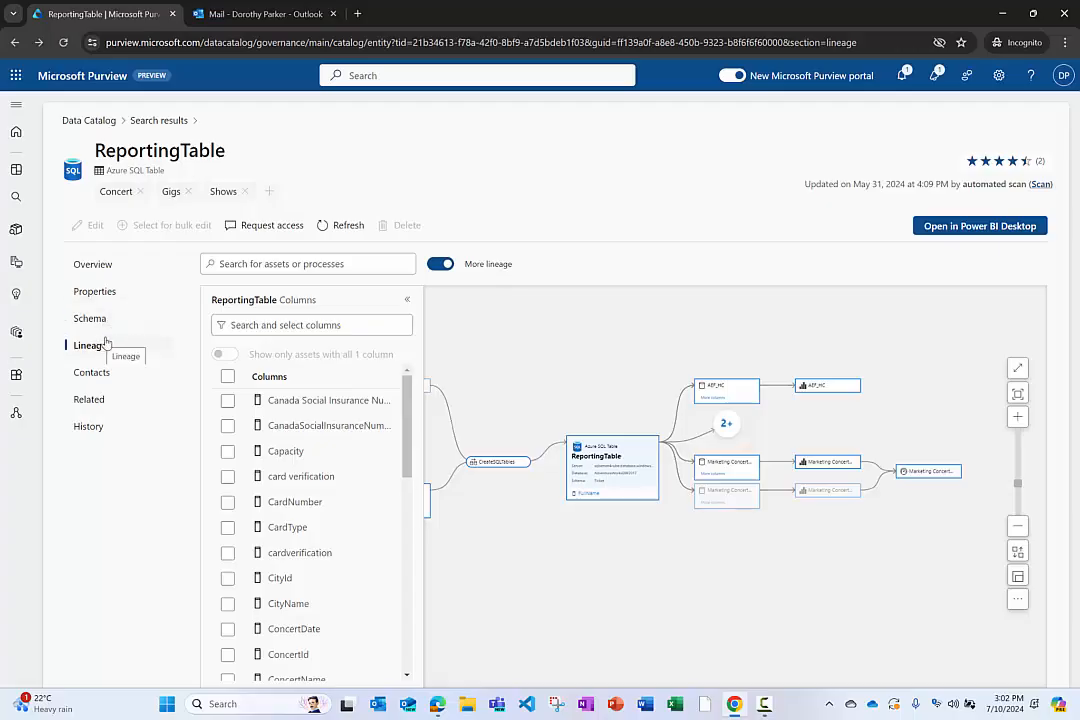
left_click_drag(613, 517, 637, 522)
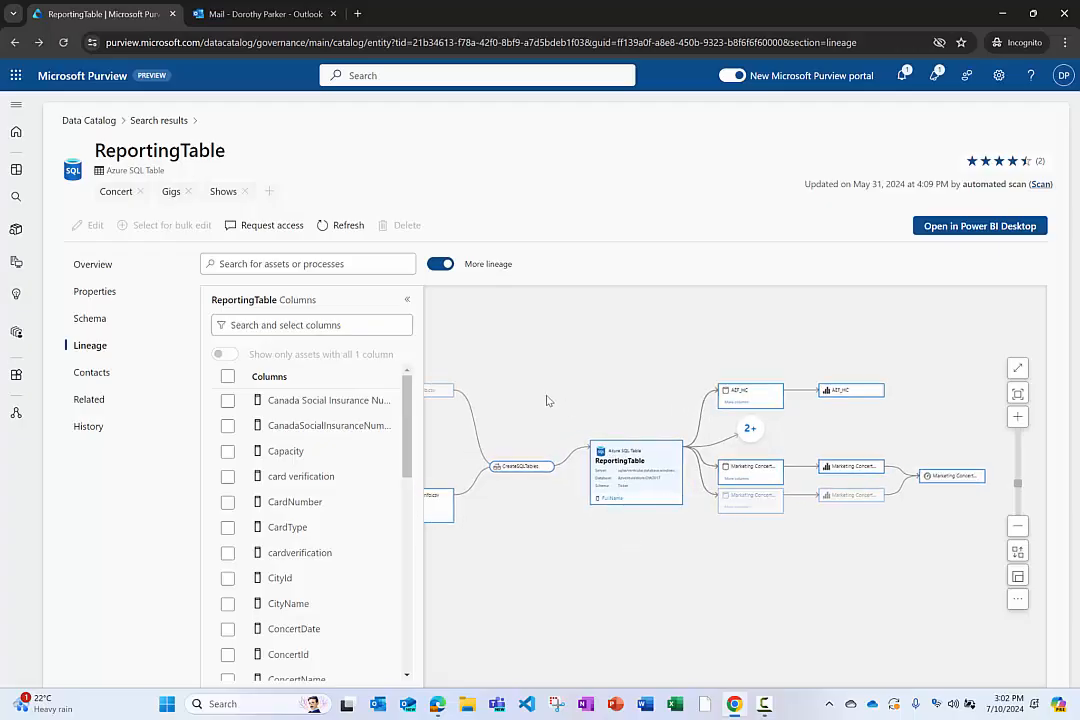
Step: Show ReportingTable's Contacts tab, listing its one expert and one owner
left_click(92, 372)
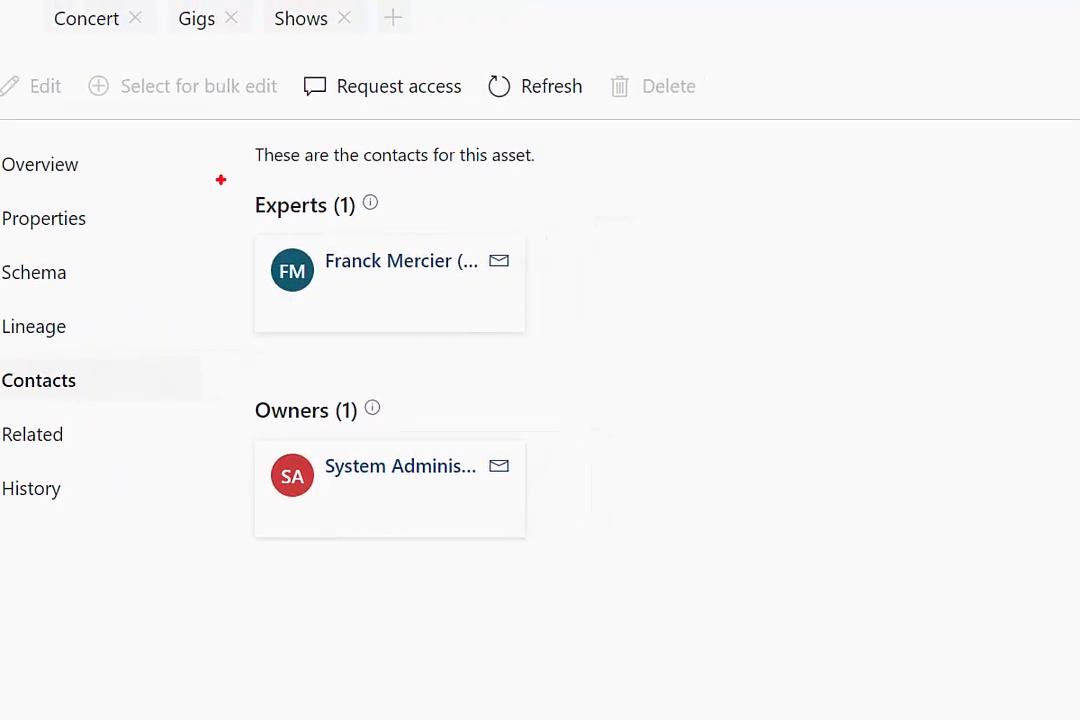
mouse_move(220, 182)
left_mouse_down()
mouse_move(376, 427)
mouse_move(506, 566)
mouse_move(614, 582)
left_mouse_up()
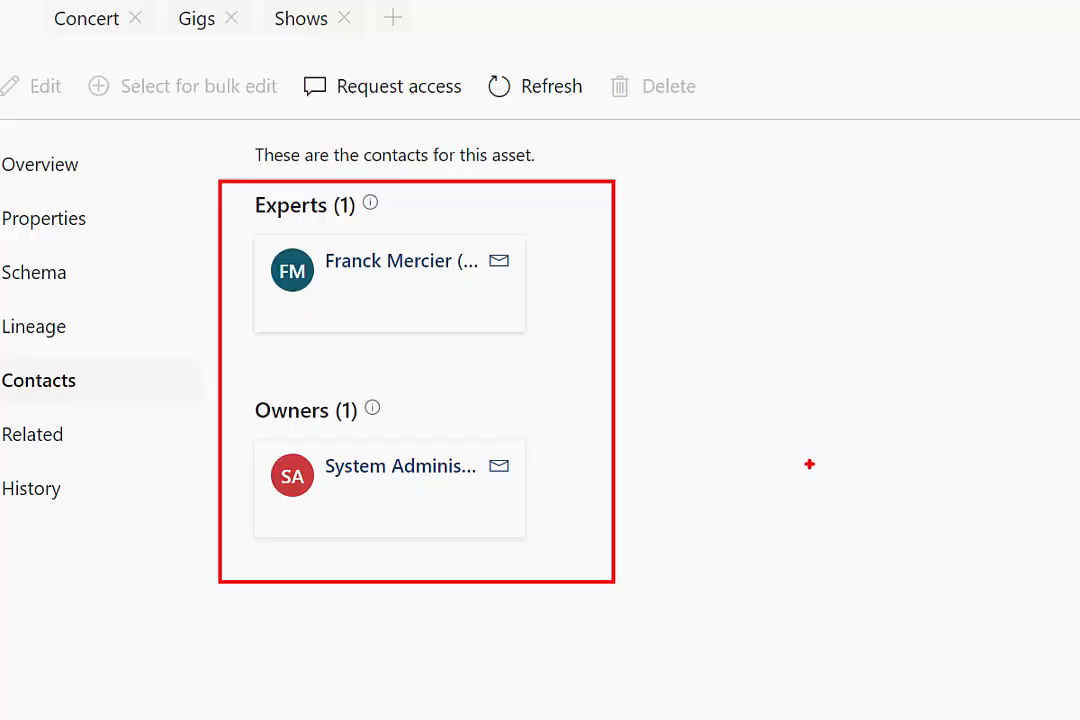
key("Escape")
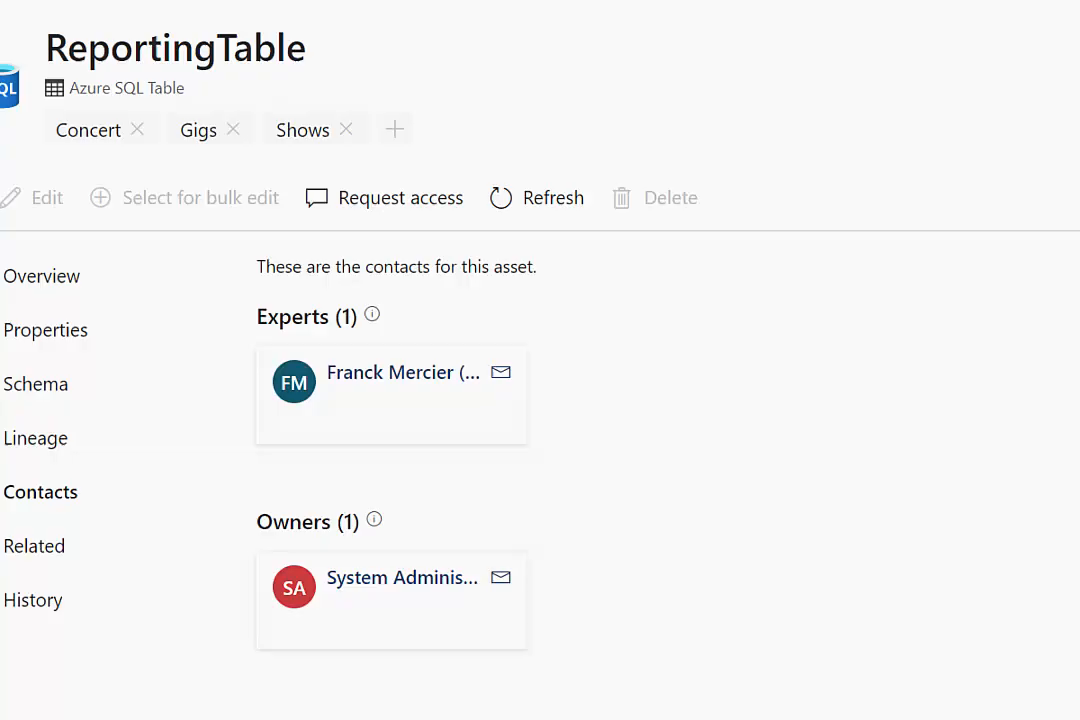
left_click(389, 301)
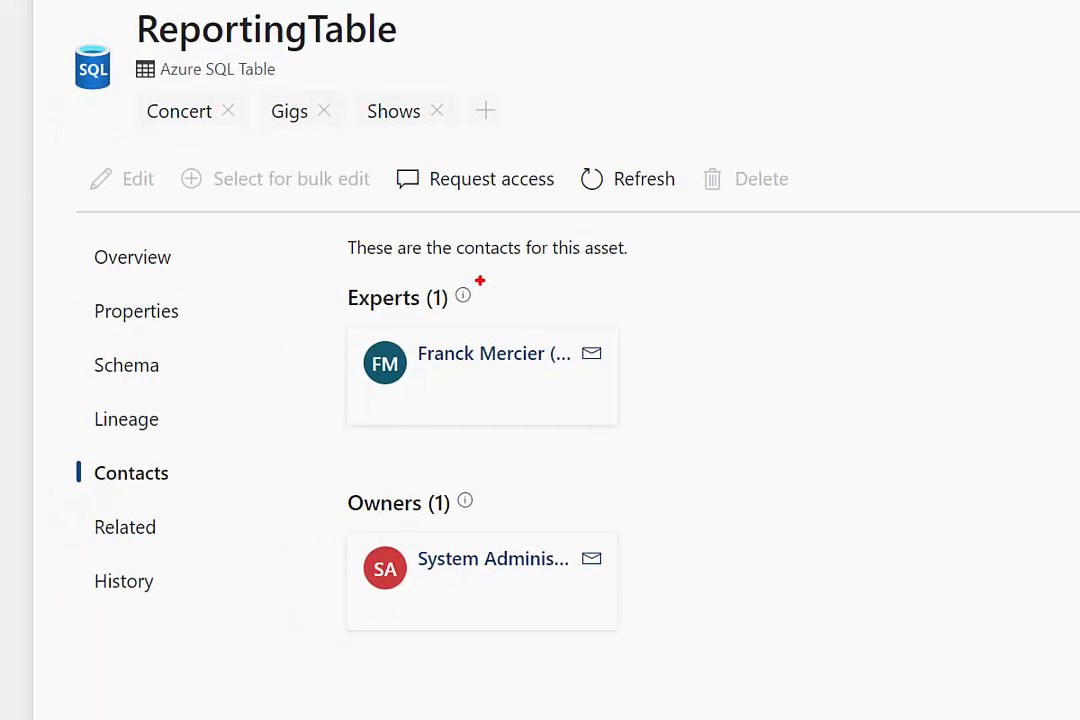
mouse_move(290, 173)
left_mouse_down()
mouse_move(326, 205)
mouse_move(443, 228)
left_mouse_up()
mouse_move(534, 208)
left_mouse_down()
mouse_move(575, 206)
mouse_move(637, 100)
left_mouse_up()
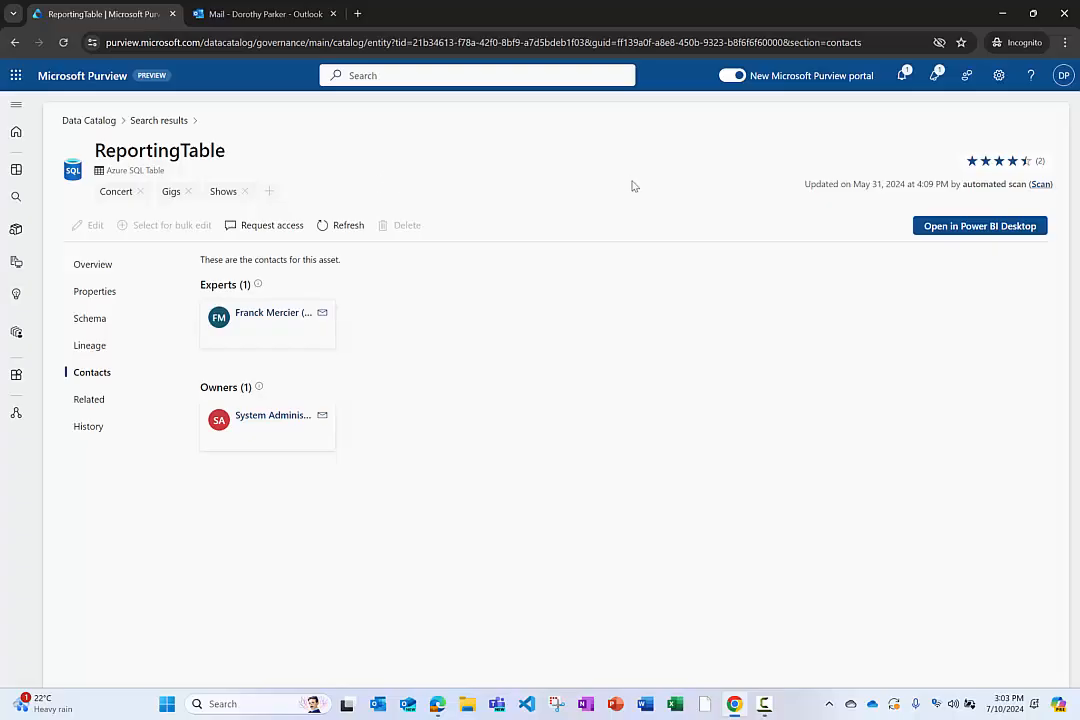
Step: Request access to ReportingTable with the justification 'I need access for my demo. Pleas' and send it
left_click(268, 225)
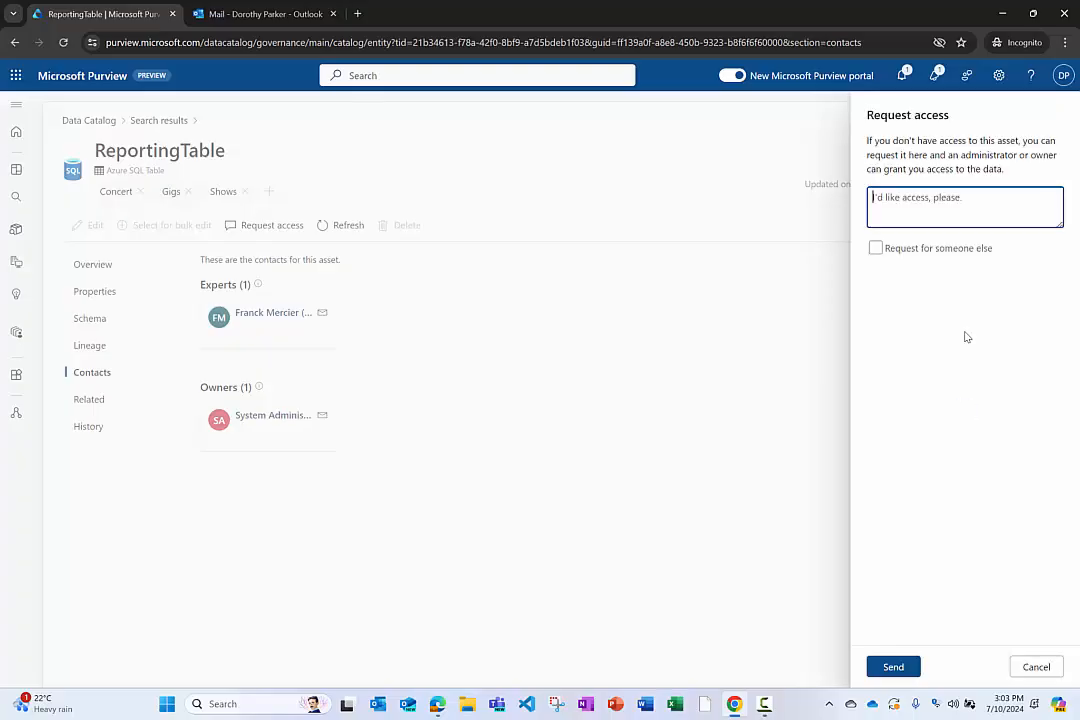
type("I need access for my demo.")
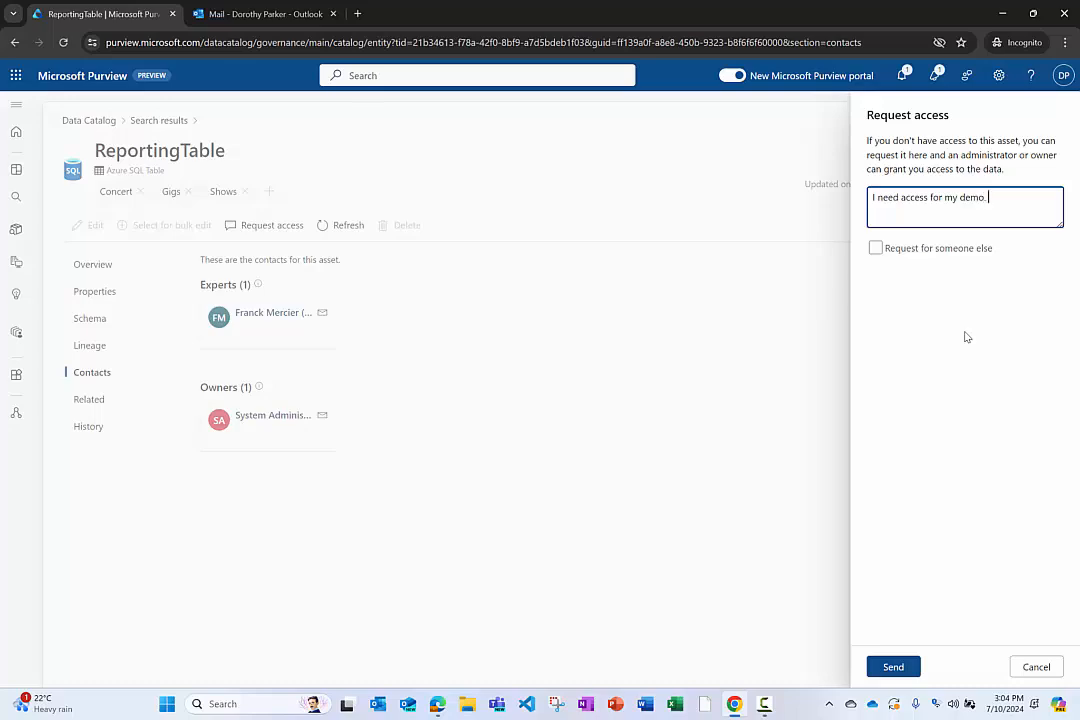
type(" Please!")
left_click(895, 668)
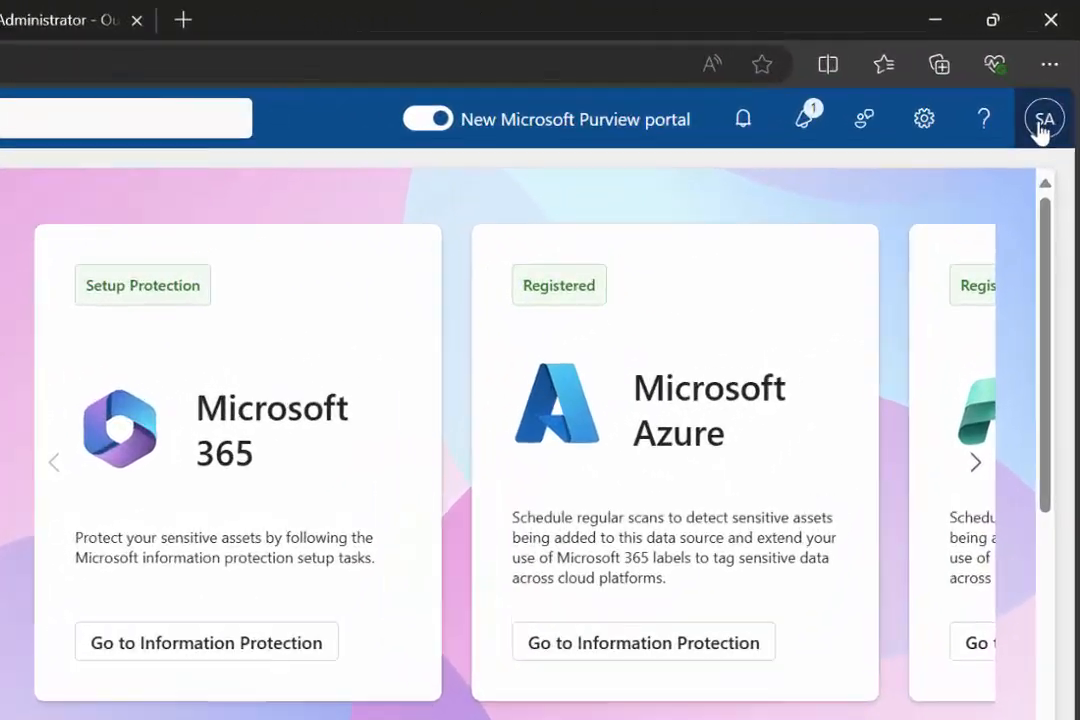
left_click(1058, 67)
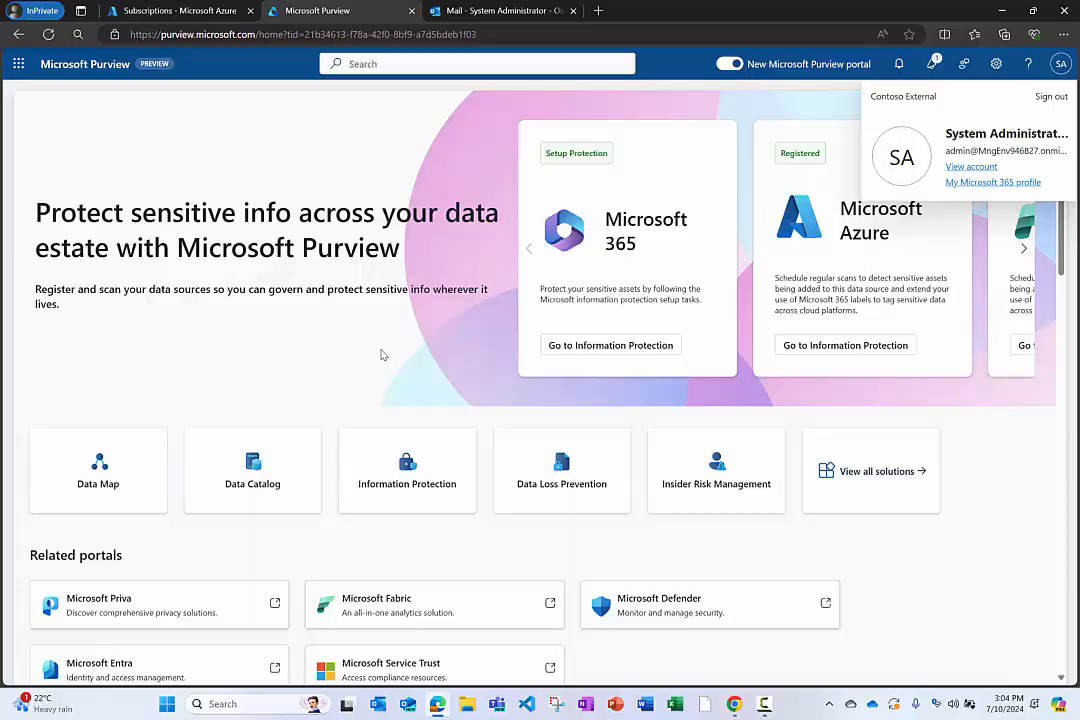
left_click(381, 354)
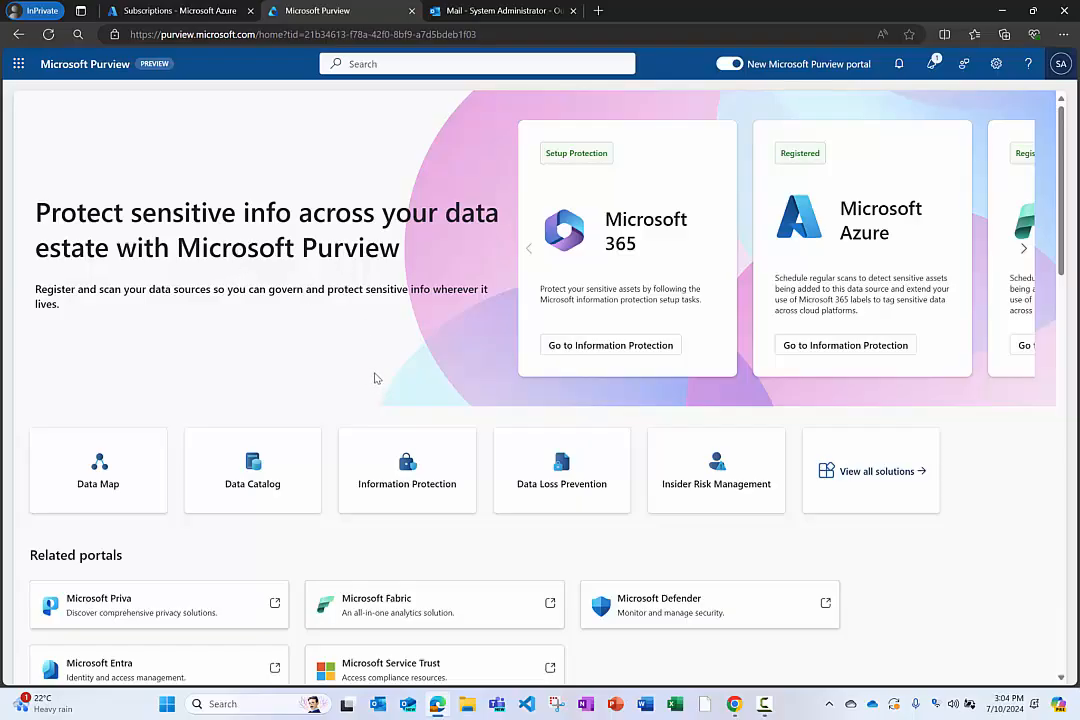
Step: Show all solutions and browse the Core, Risk & Compliance, Data Governance, Data Security and Resources categories
left_click(879, 487)
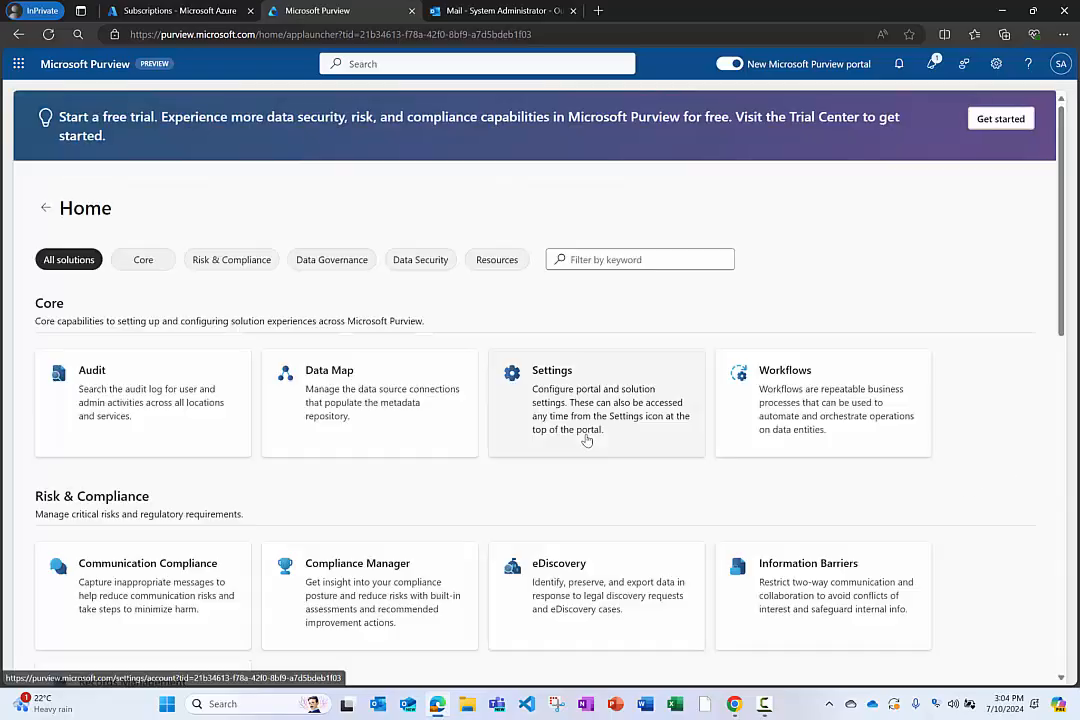
scroll(976, 411, "down", 1)
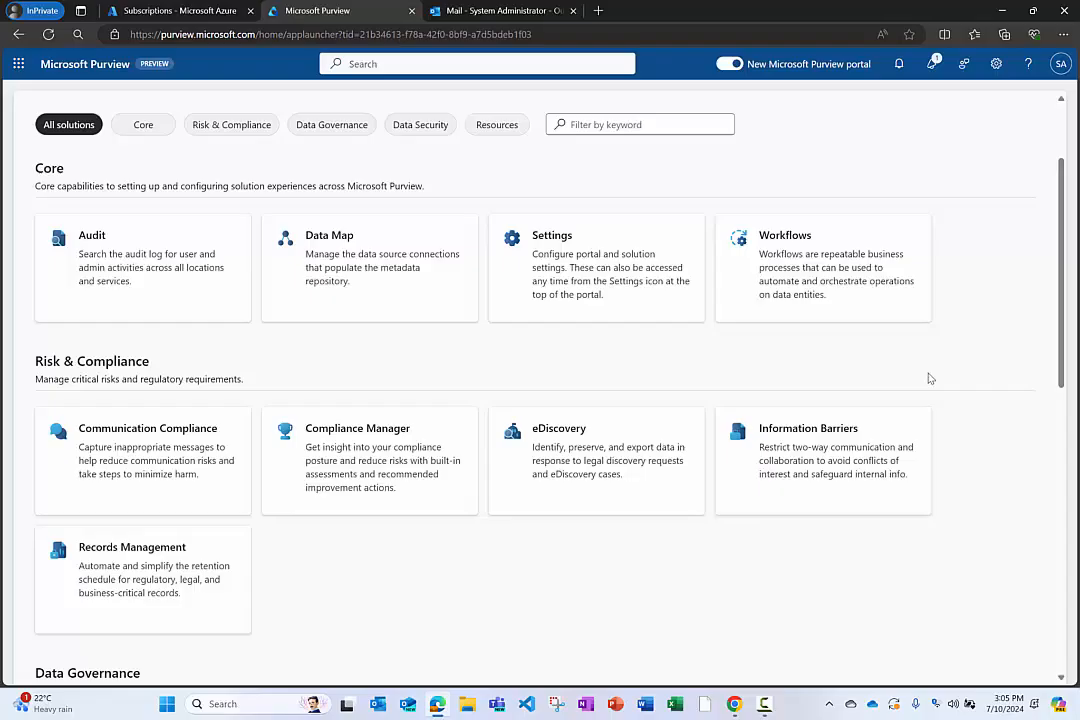
scroll(929, 360, "down", 2)
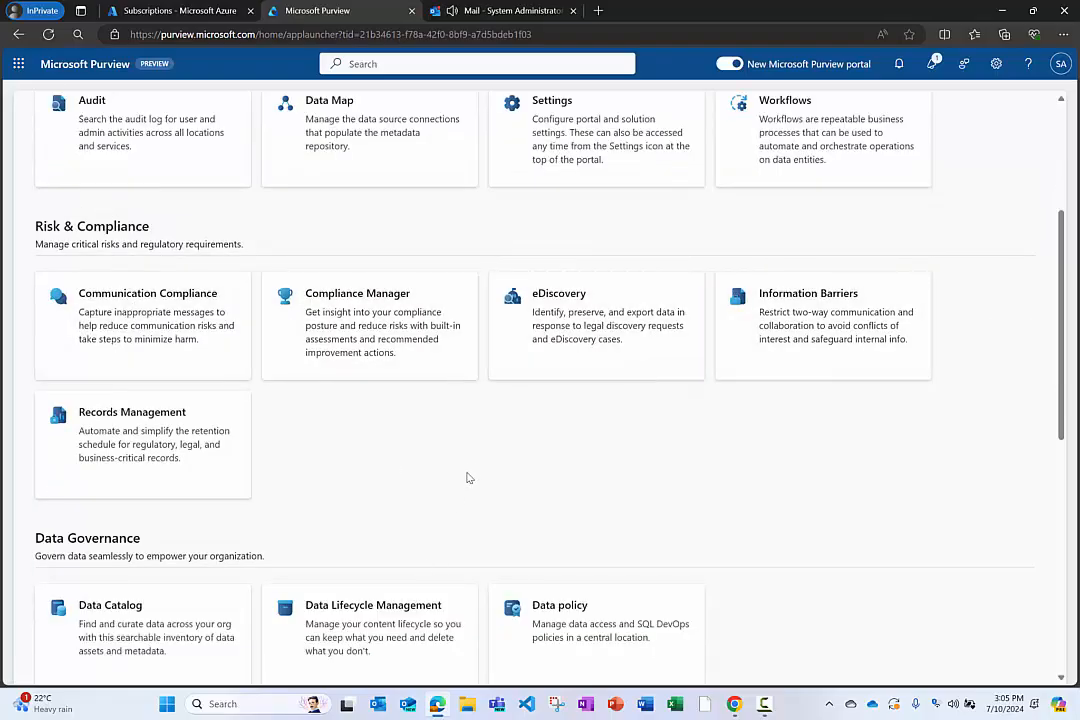
scroll(470, 400, "down", 2)
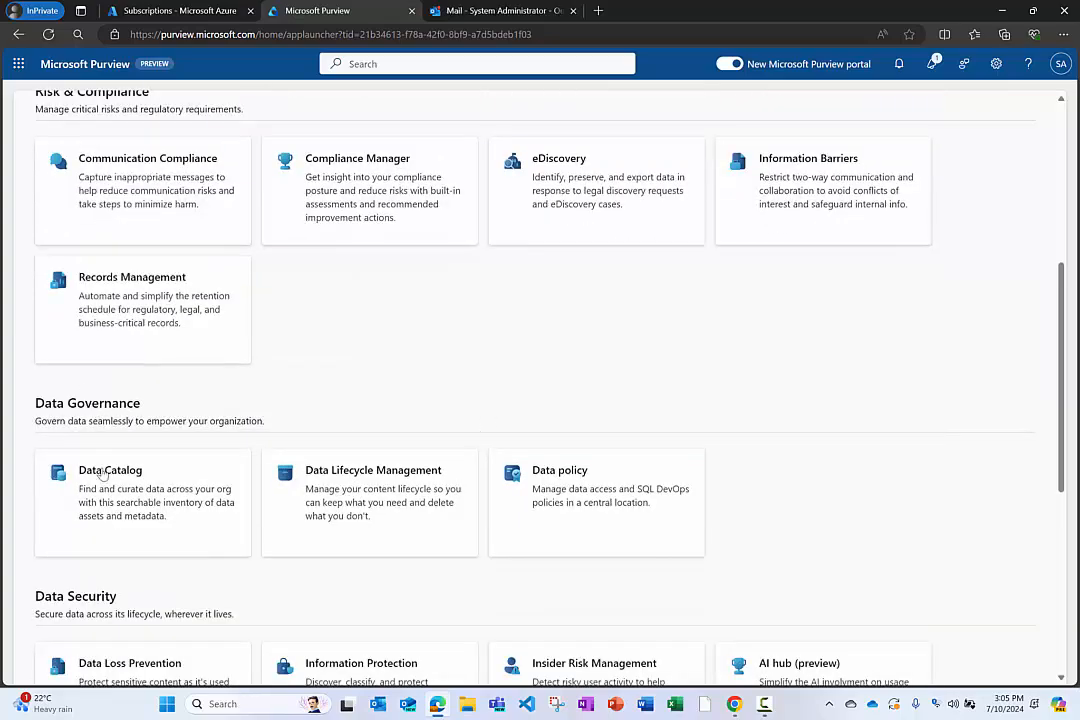
scroll(340, 510, "down", 3)
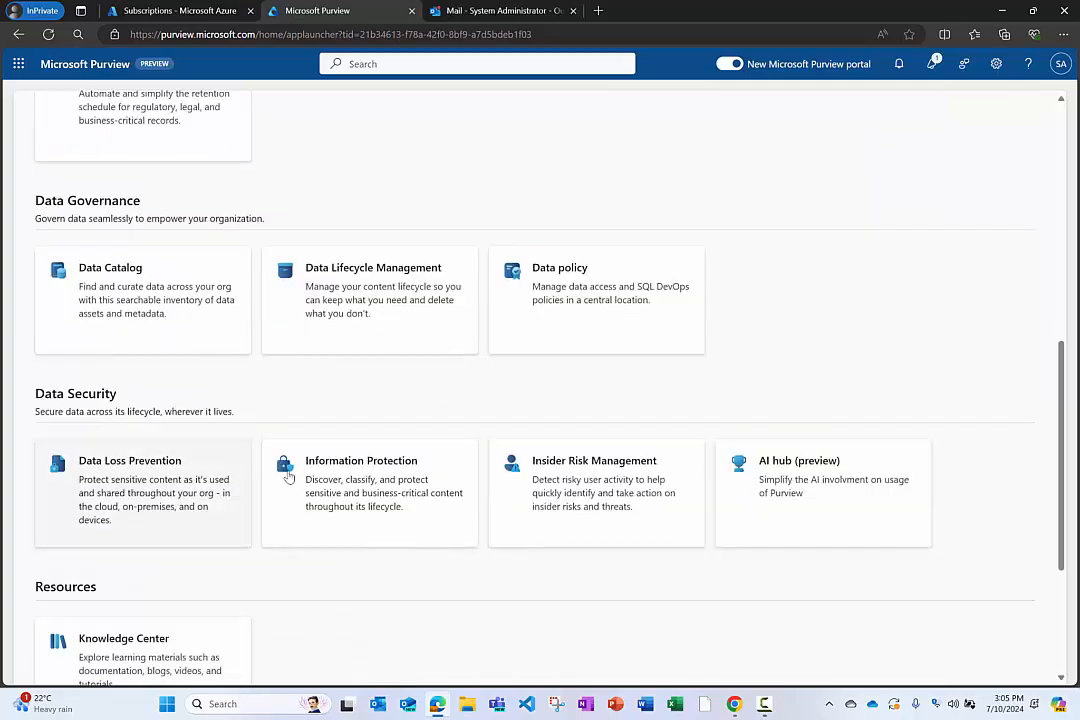
scroll(790, 390, "up", 5)
scroll(795, 370, "up", 4)
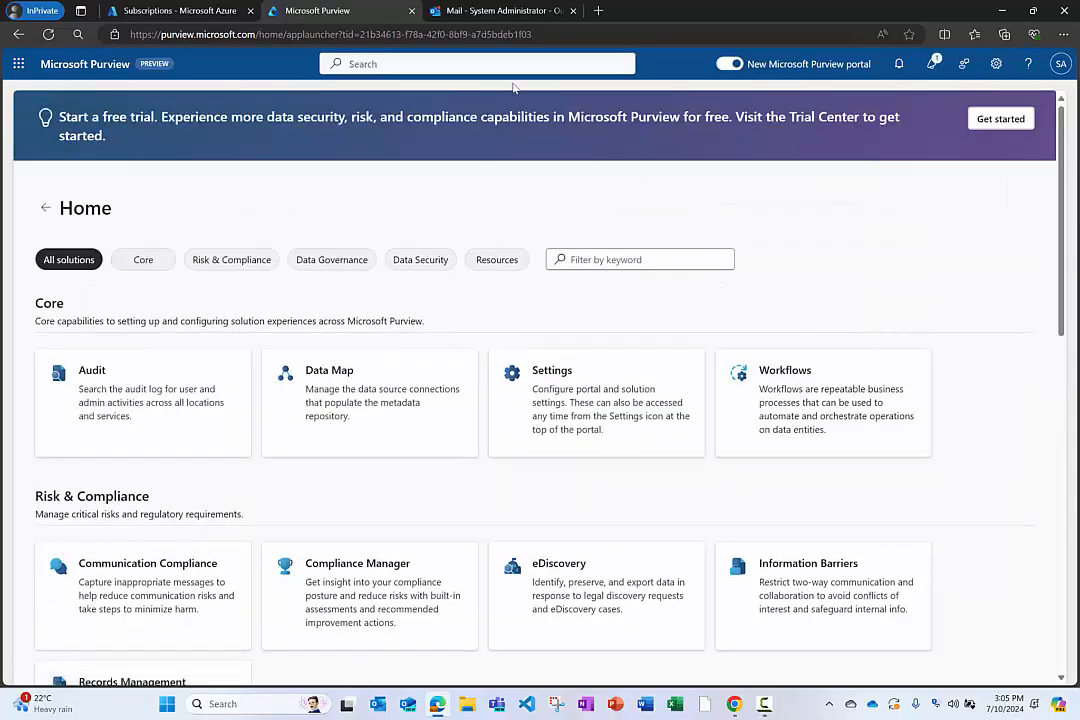
Step: Open the Outlook 'Action required: Approve or reject' email for the ReportingTable access request
left_click(430, 14)
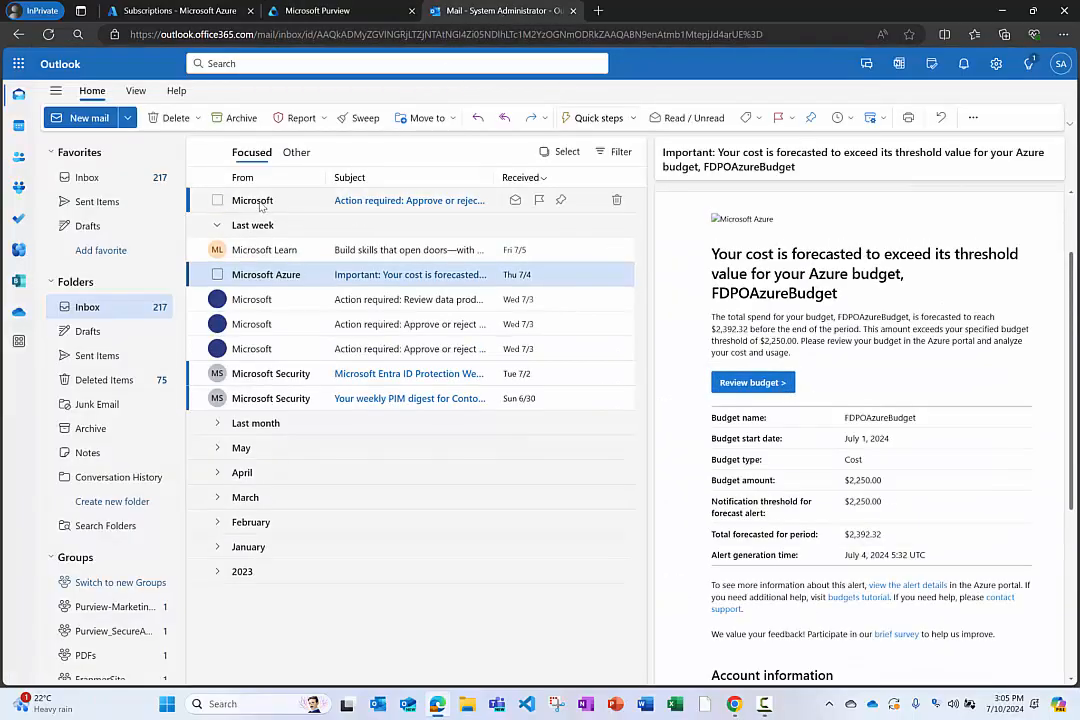
left_click(420, 201)
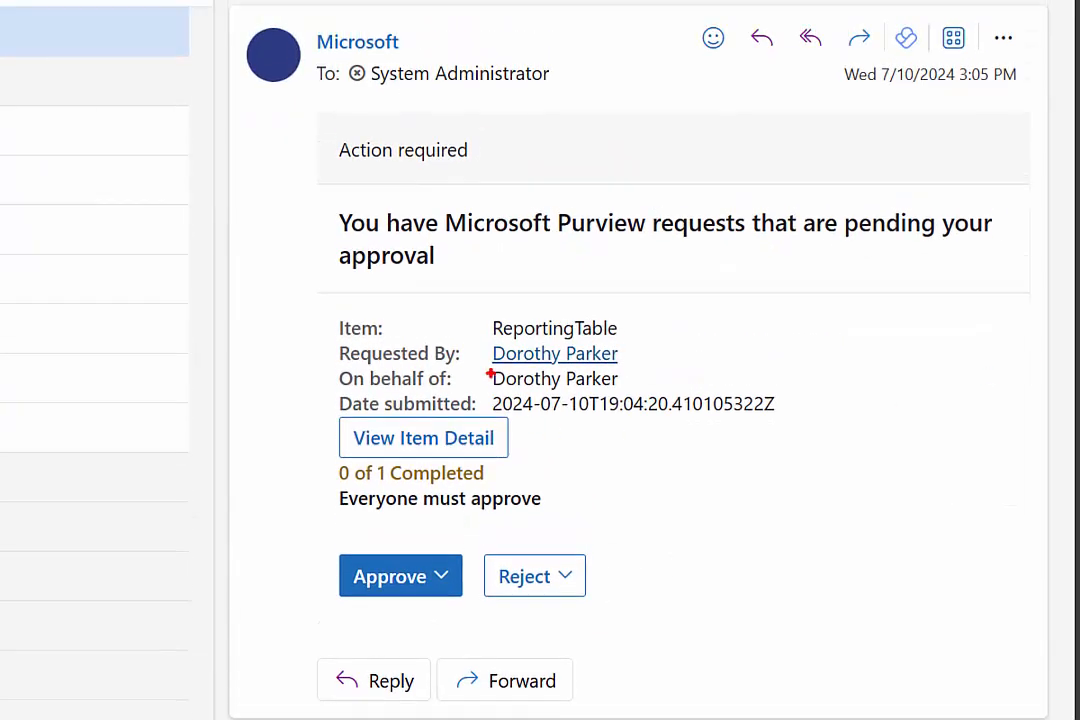
mouse_move(634, 355)
left_mouse_down()
mouse_move(680, 355)
mouse_move(704, 326)
left_mouse_up()
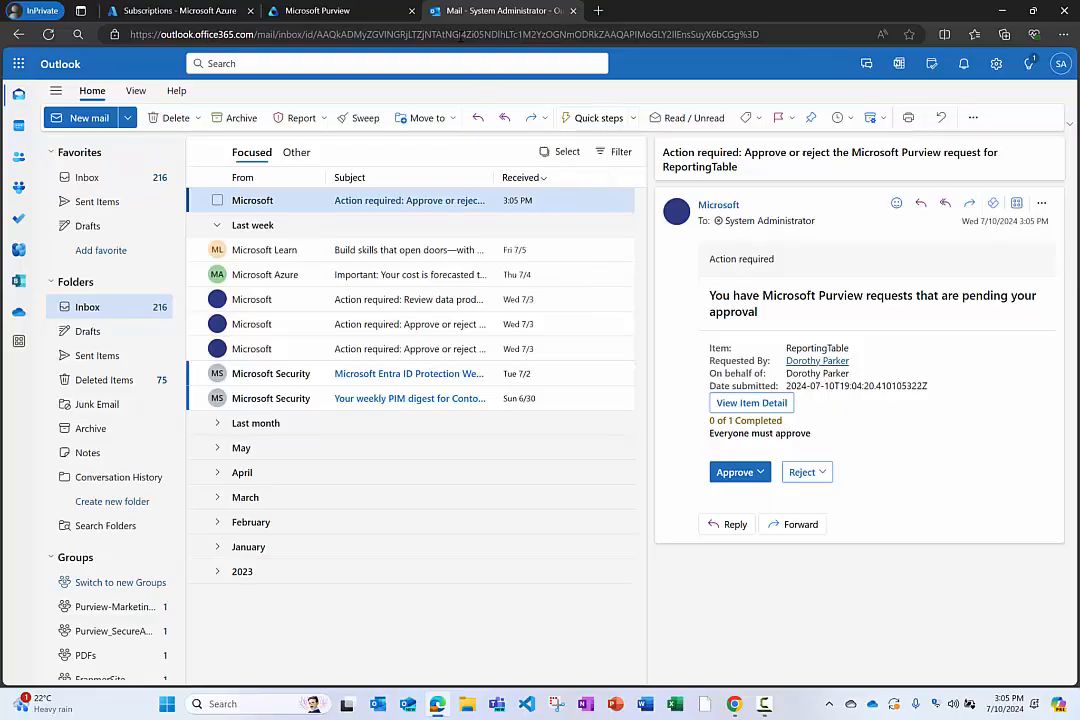
Step: Back in Purview, go to Workflows > Requests and approvals to find the pending ReportingTable request
left_click(326, 17)
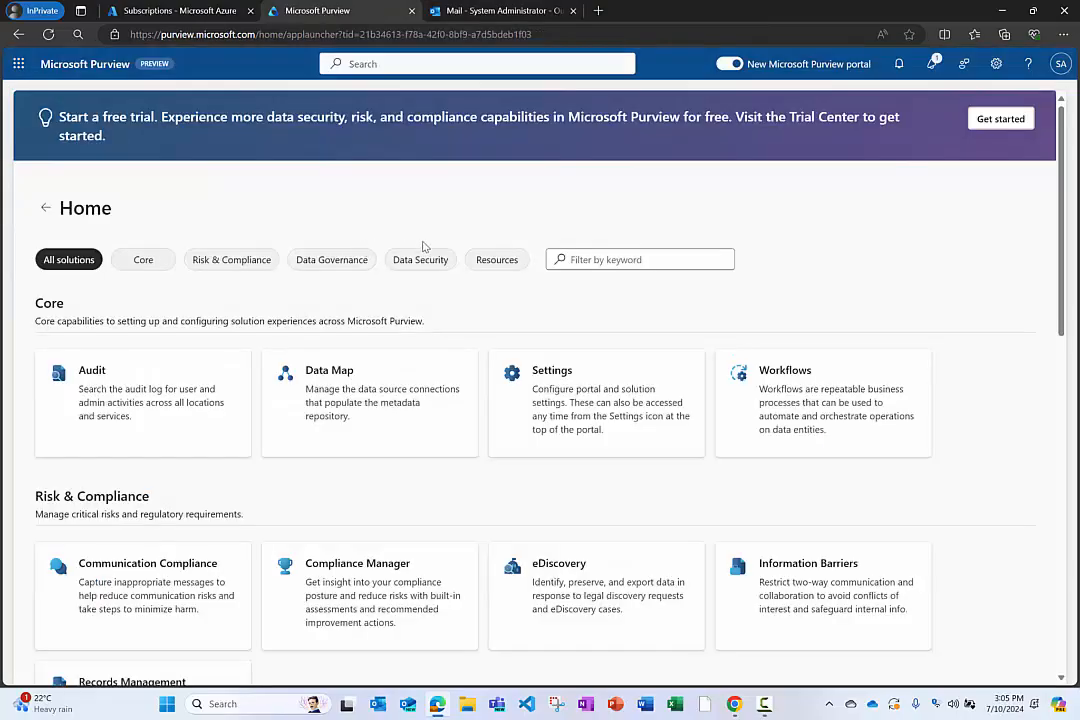
left_click(822, 436)
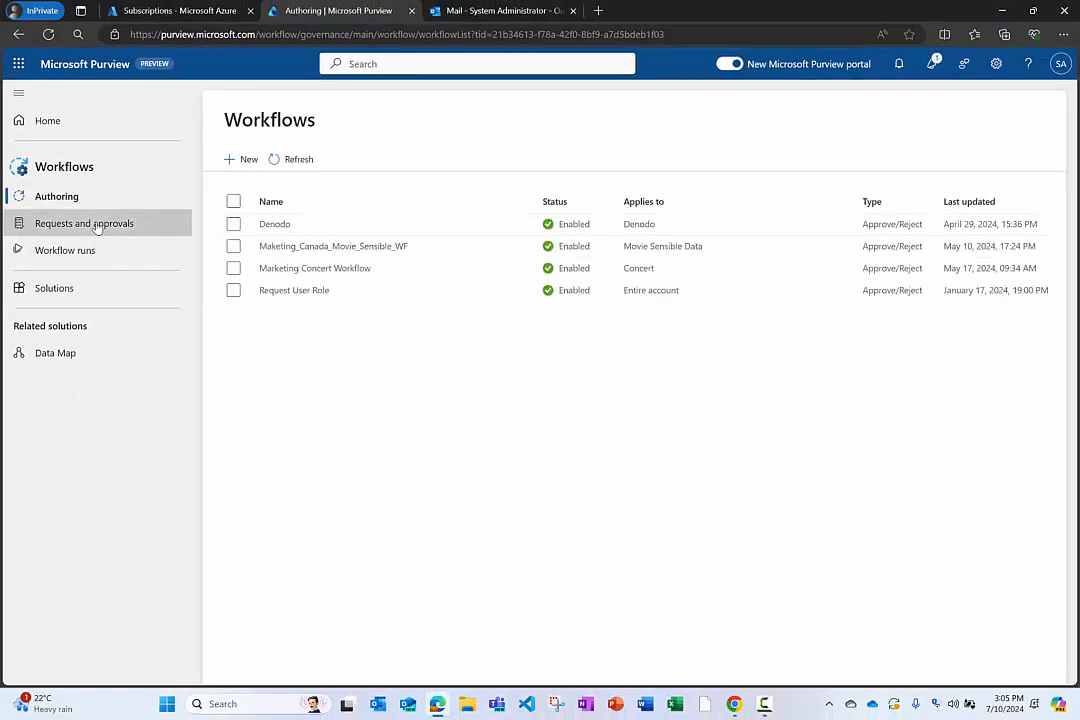
left_click(191, 216)
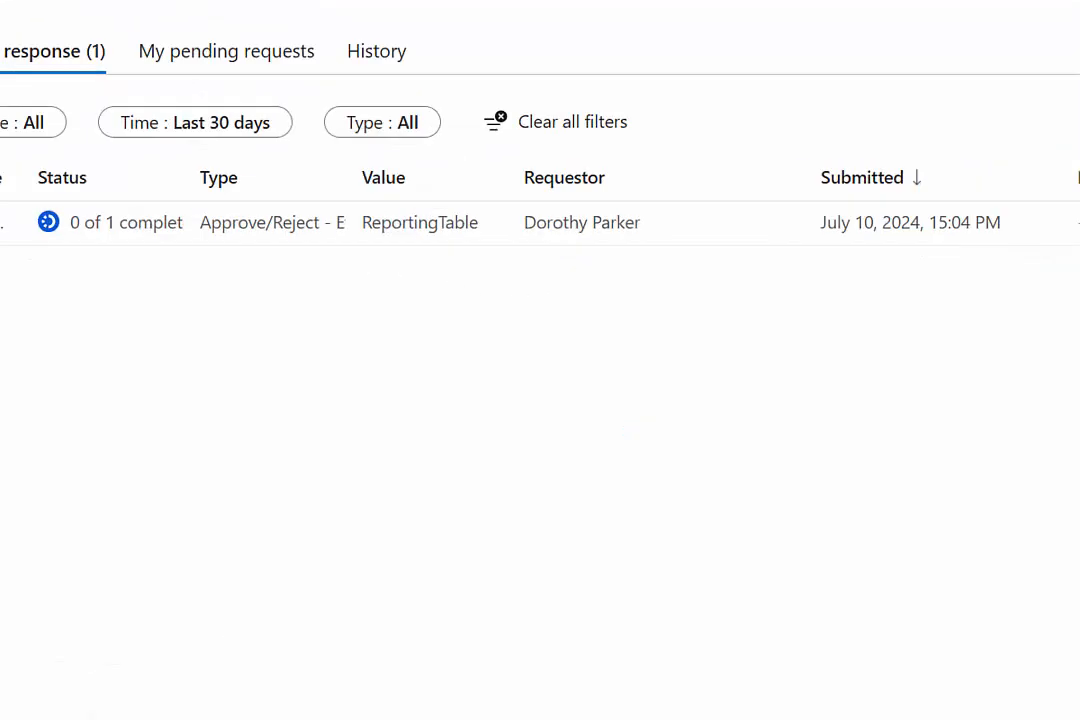
left_click(682, 234)
mouse_move(381, 189)
left_mouse_down()
mouse_move(537, 287)
mouse_move(580, 287)
left_mouse_up()
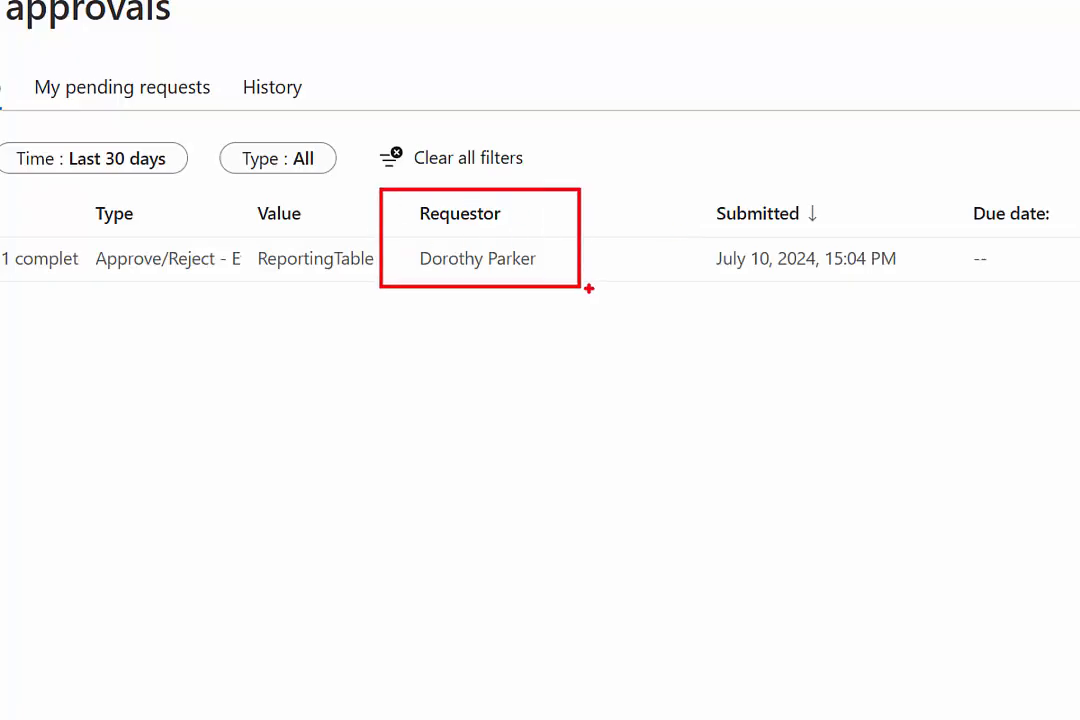
key("Escape")
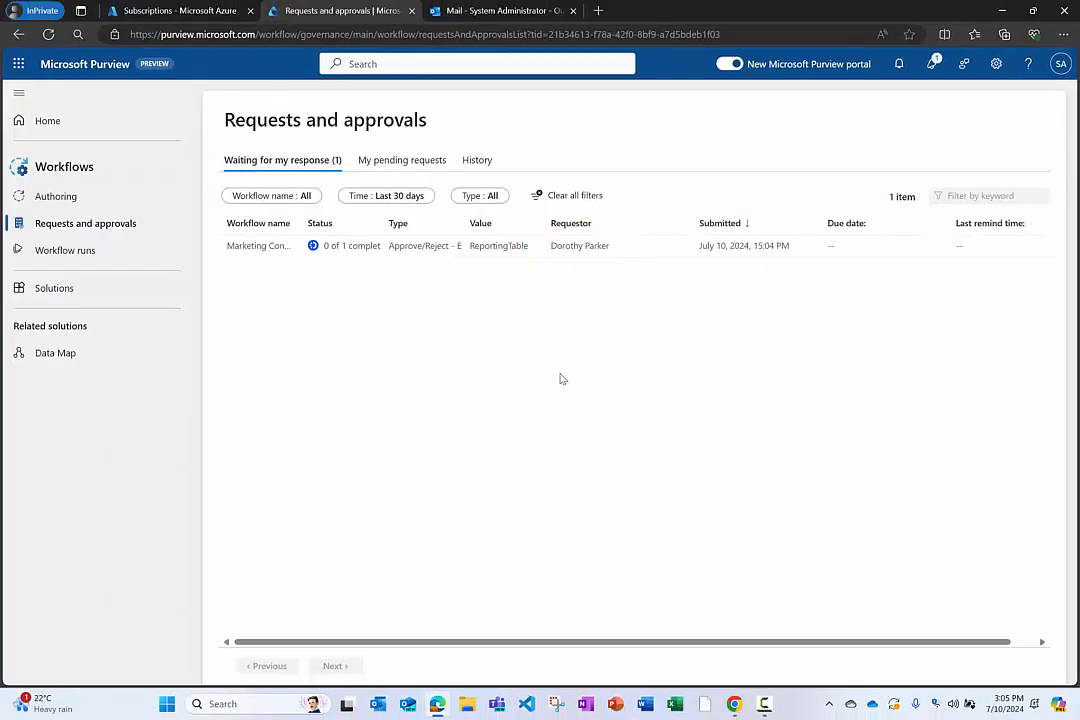
Step: Open the ReportingTable access request and review its details in the Respond panel
left_click(258, 246)
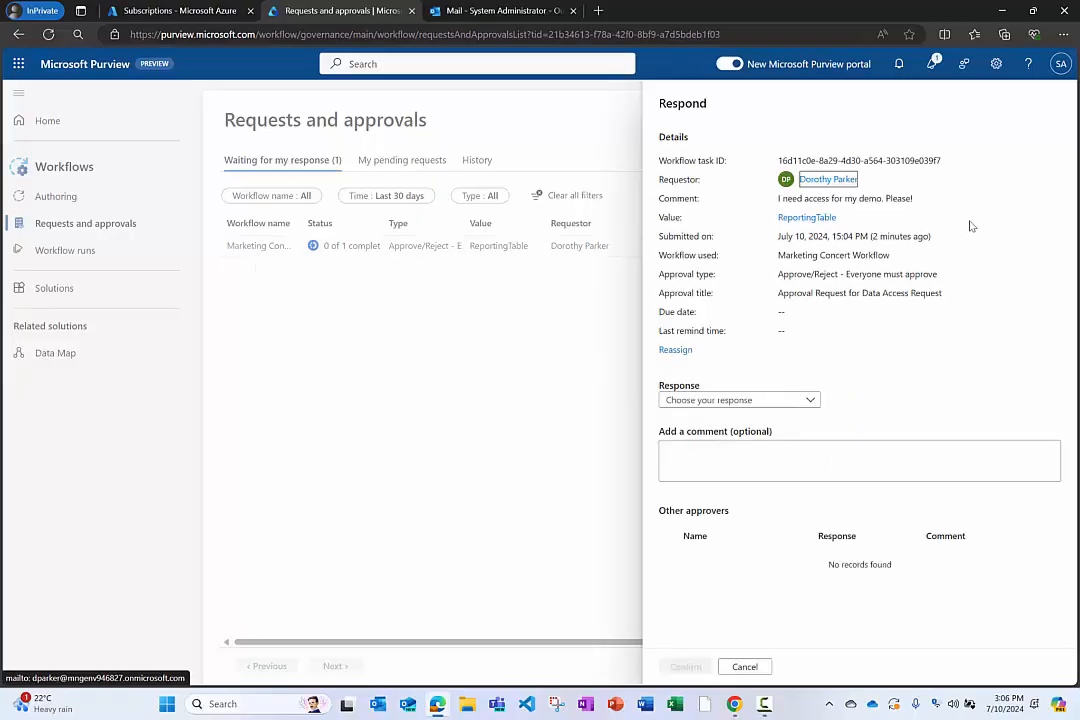
key("ctrl+1")
left_click(945, 243)
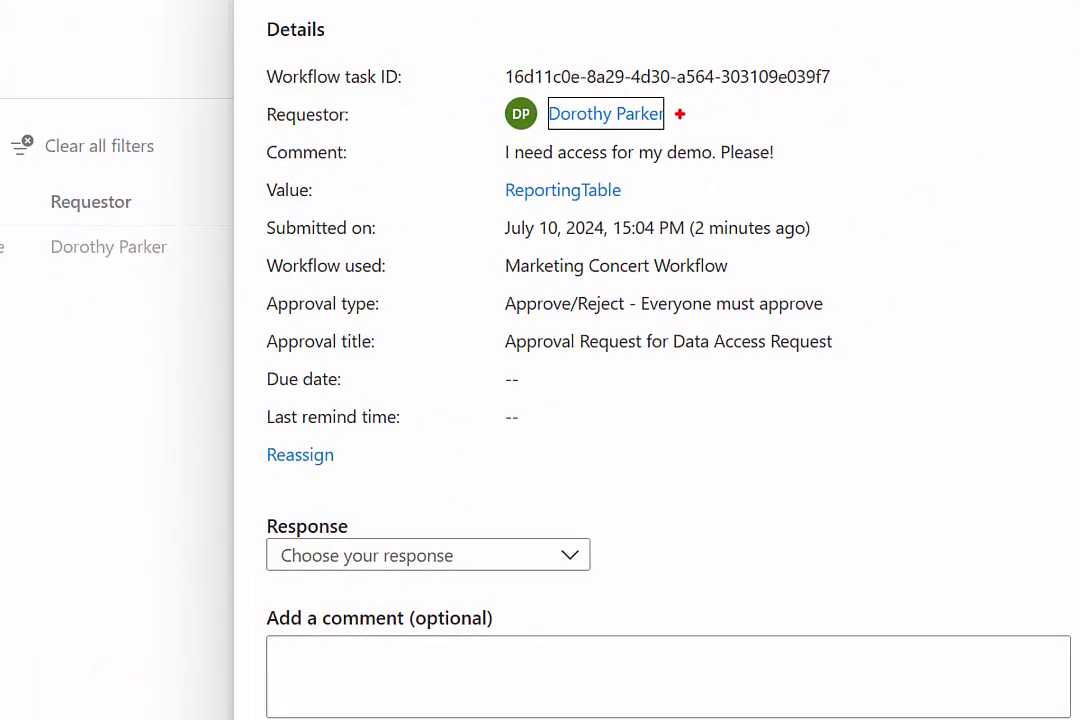
mouse_move(680, 114)
left_mouse_down()
mouse_move(764, 114)
mouse_move(845, 153)
left_mouse_up()
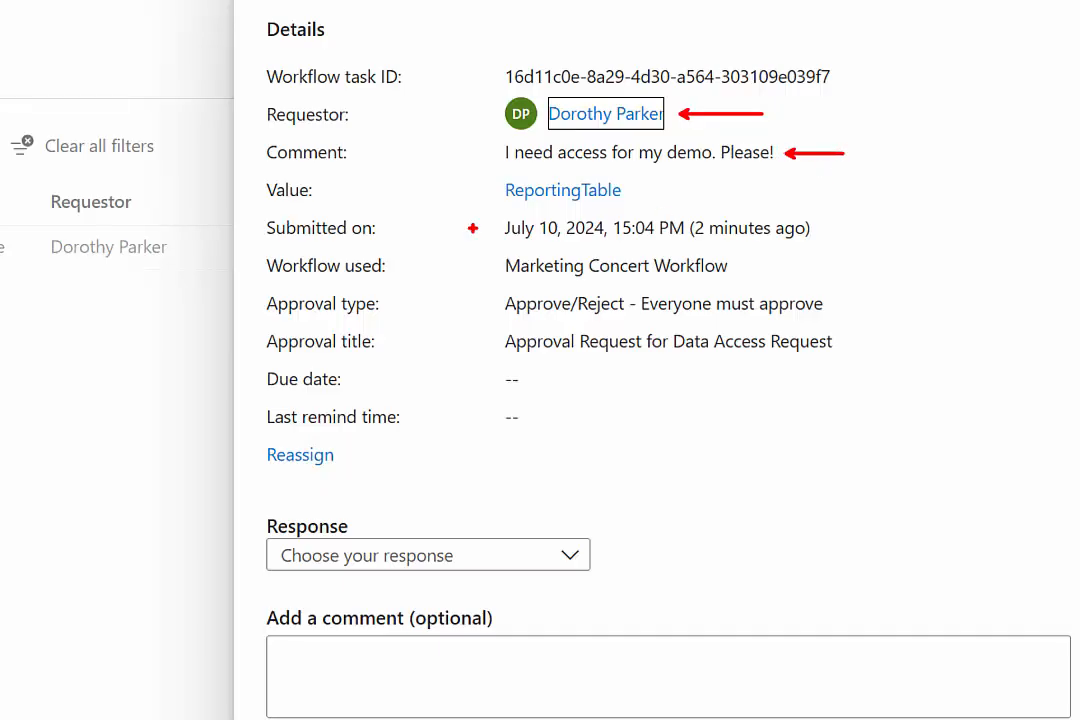
mouse_move(491, 170)
left_mouse_down()
mouse_move(600, 210)
mouse_move(637, 211)
left_mouse_up()
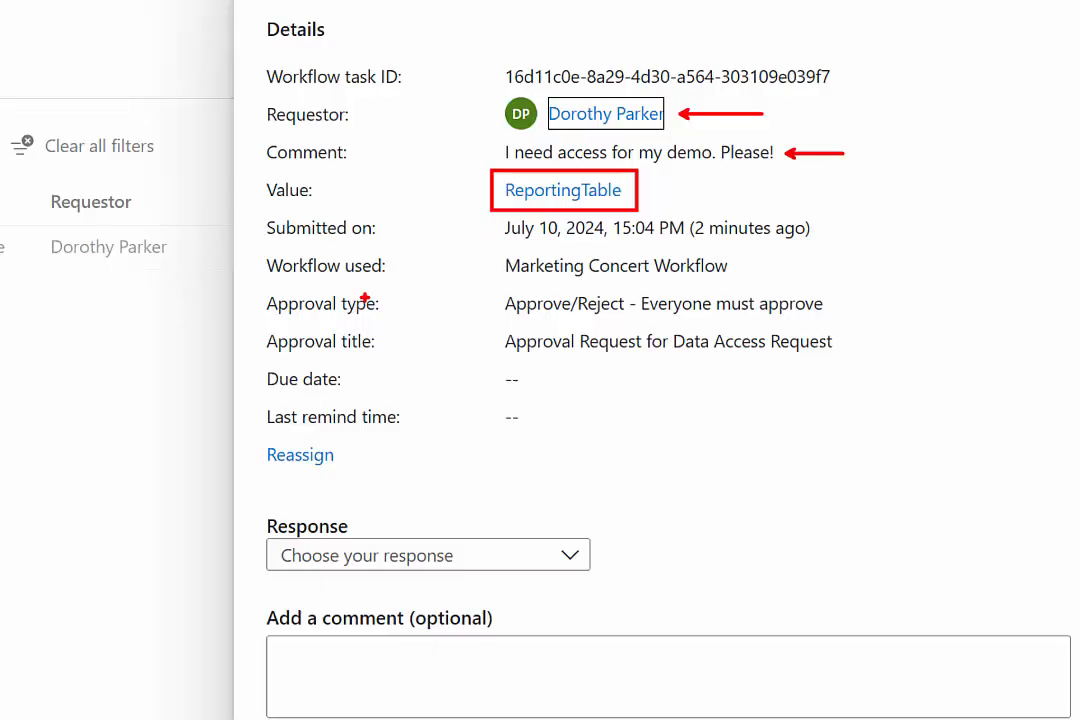
key("Escape")
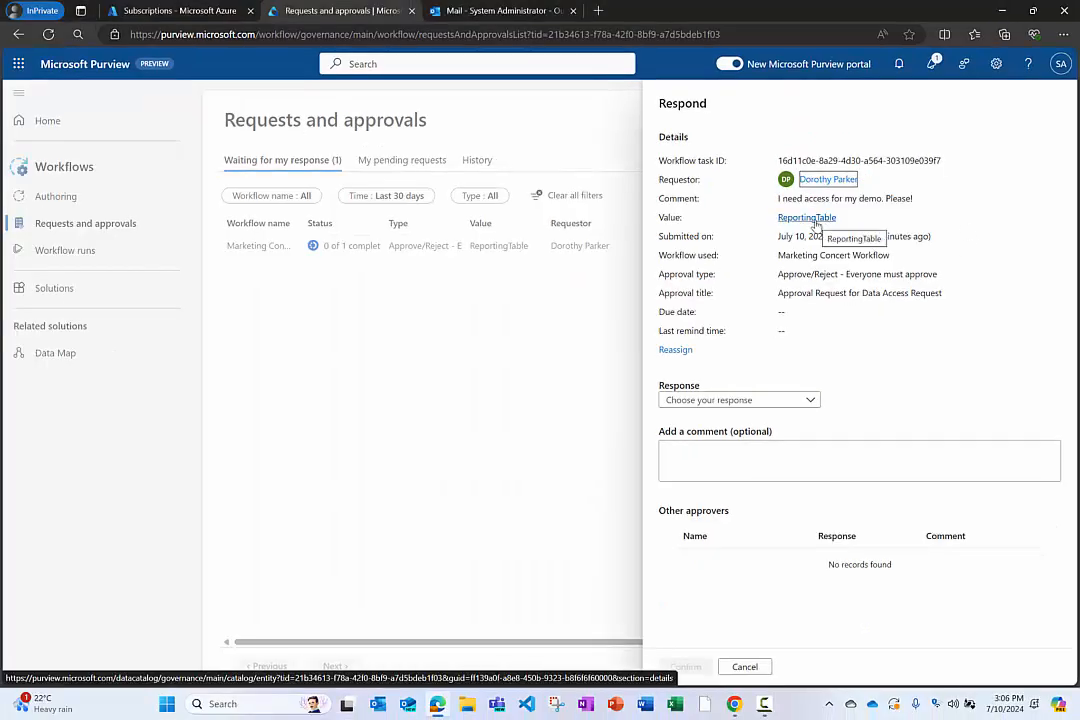
key("ctrl+1")
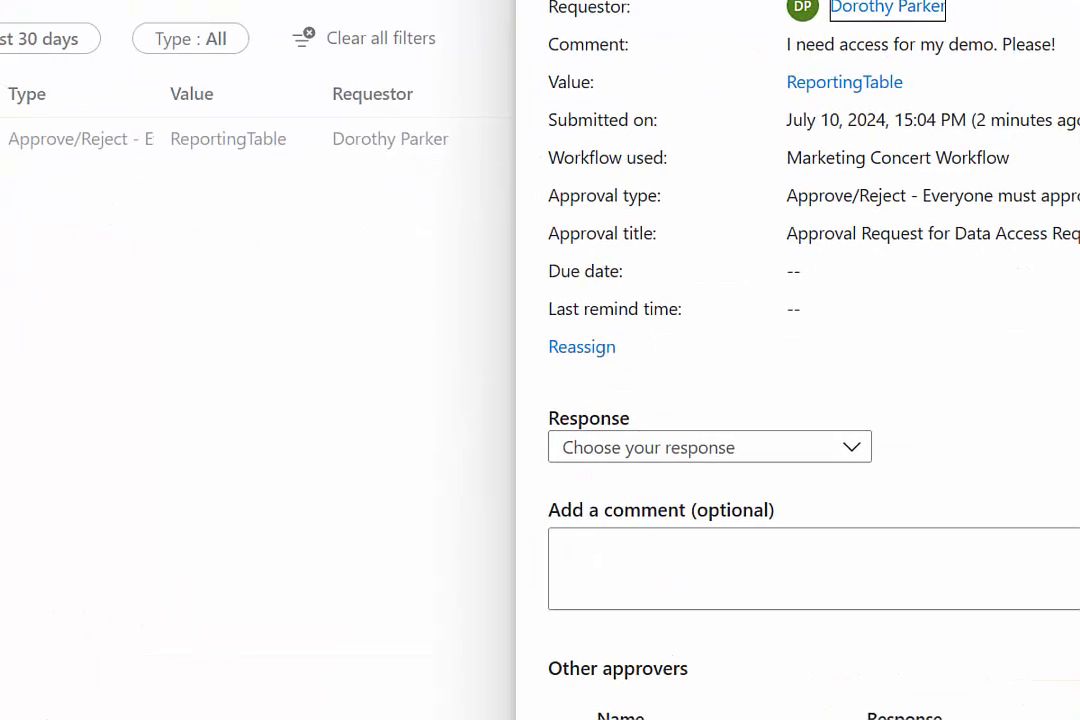
mouse_move(654, 338)
left_mouse_down()
mouse_move(712, 362)
mouse_move(740, 340)
mouse_move(780, 338)
left_mouse_up()
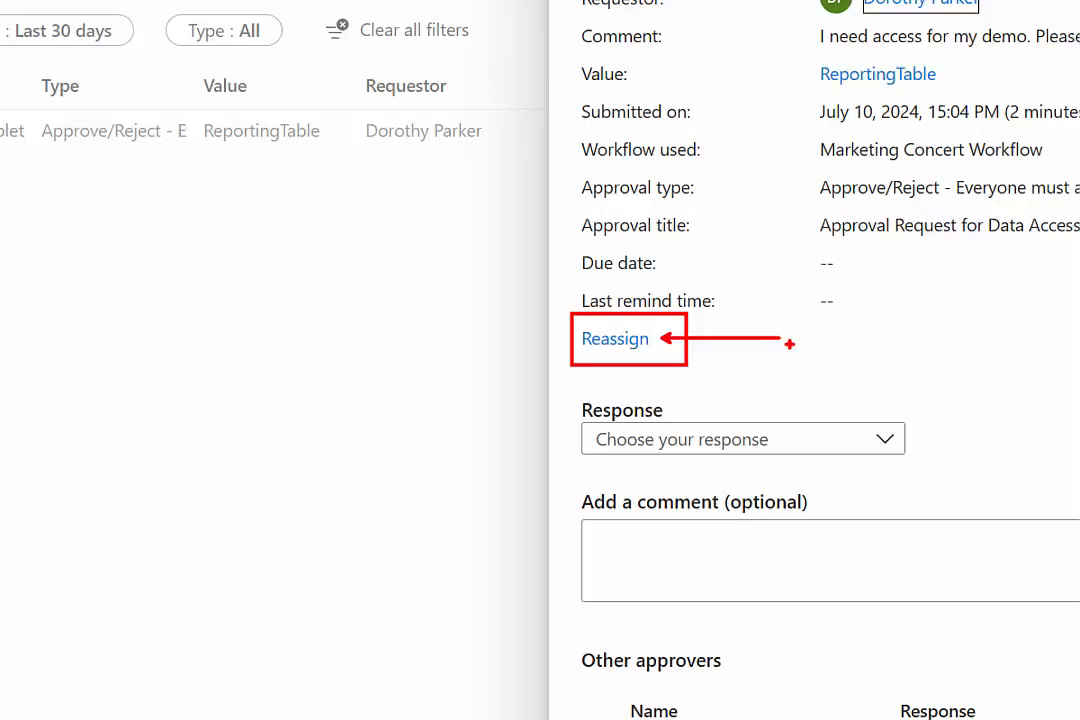
key("Escape")
Step: Set the request's Response to Approve
left_click(815, 399)
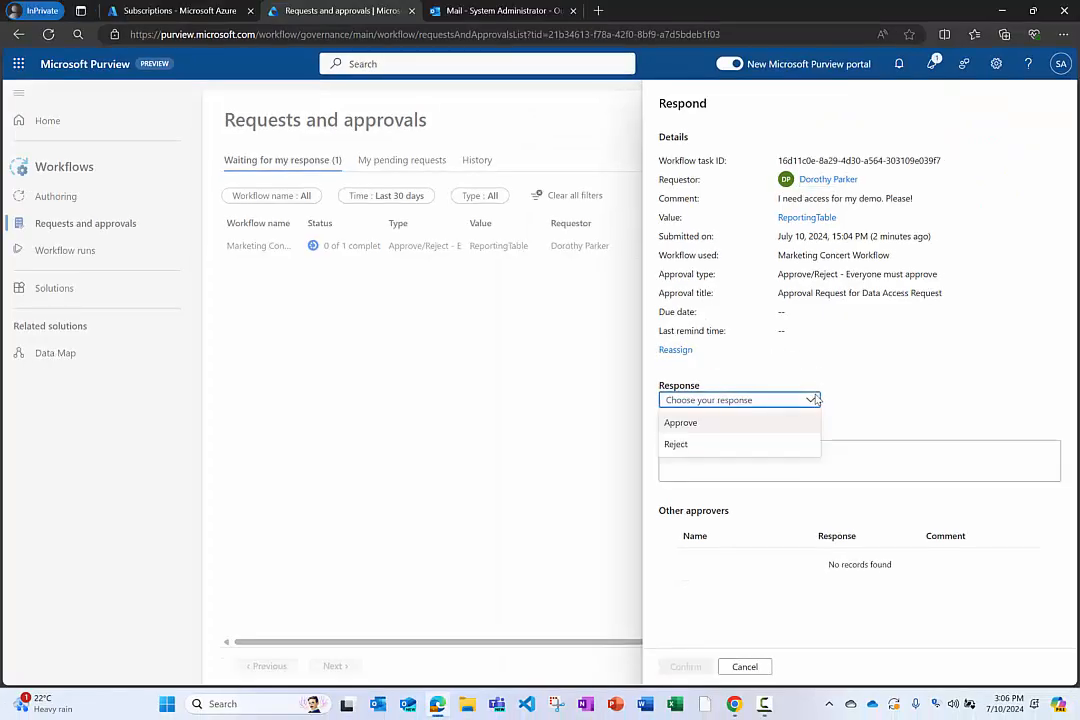
key("ctrl+1")
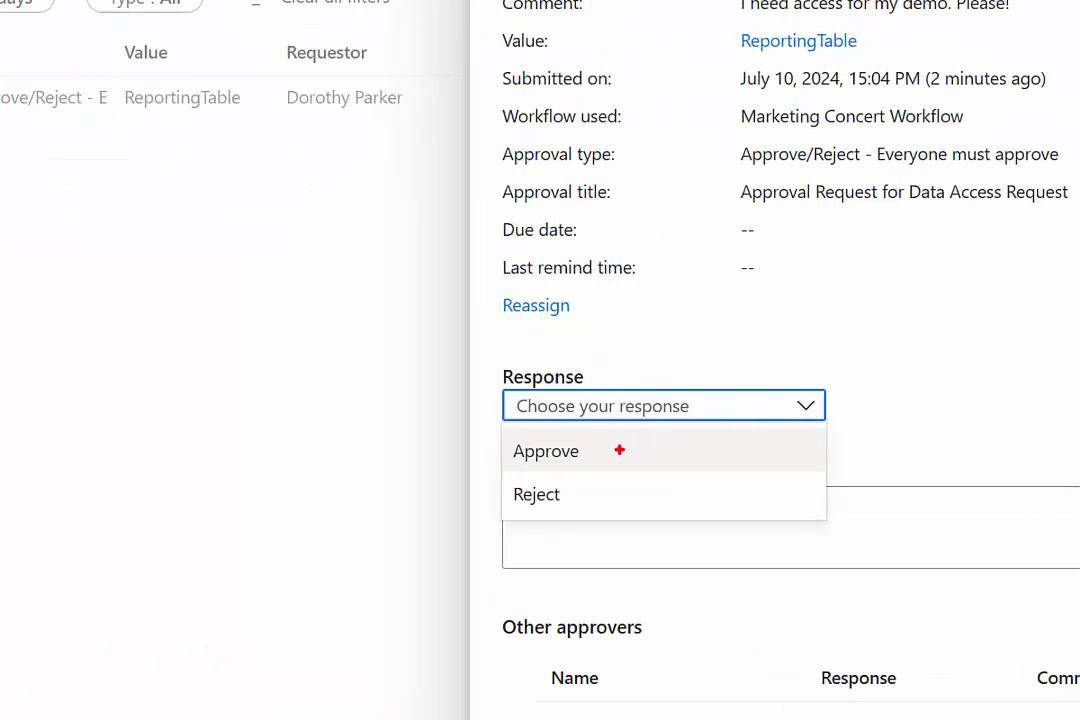
mouse_move(716, 421)
left_mouse_down()
mouse_move(743, 421)
mouse_move(734, 446)
left_mouse_up()
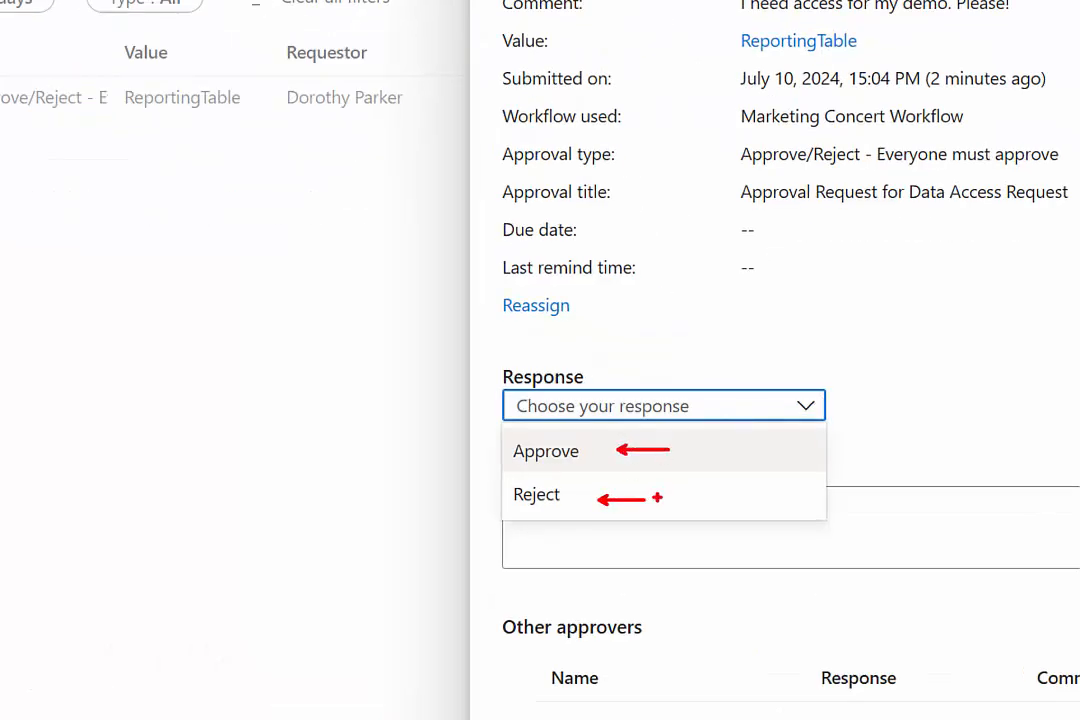
key("Escape")
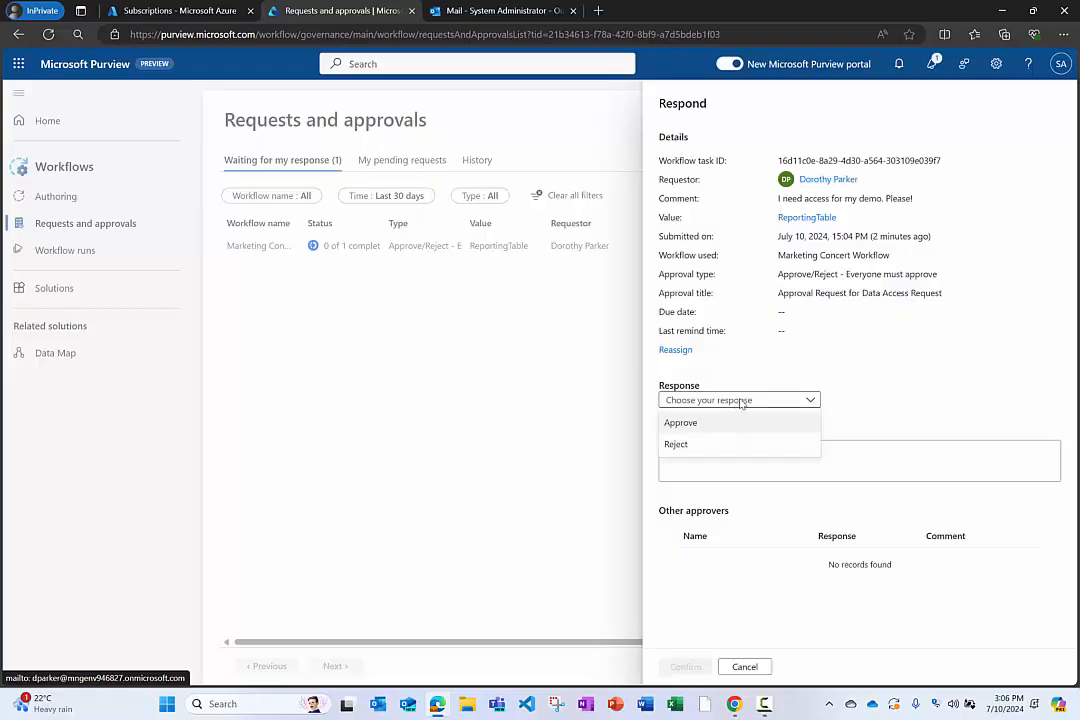
left_click(695, 423)
Step: Confirm the approval, then open the Data policy solution under Data Governance
left_click(687, 665)
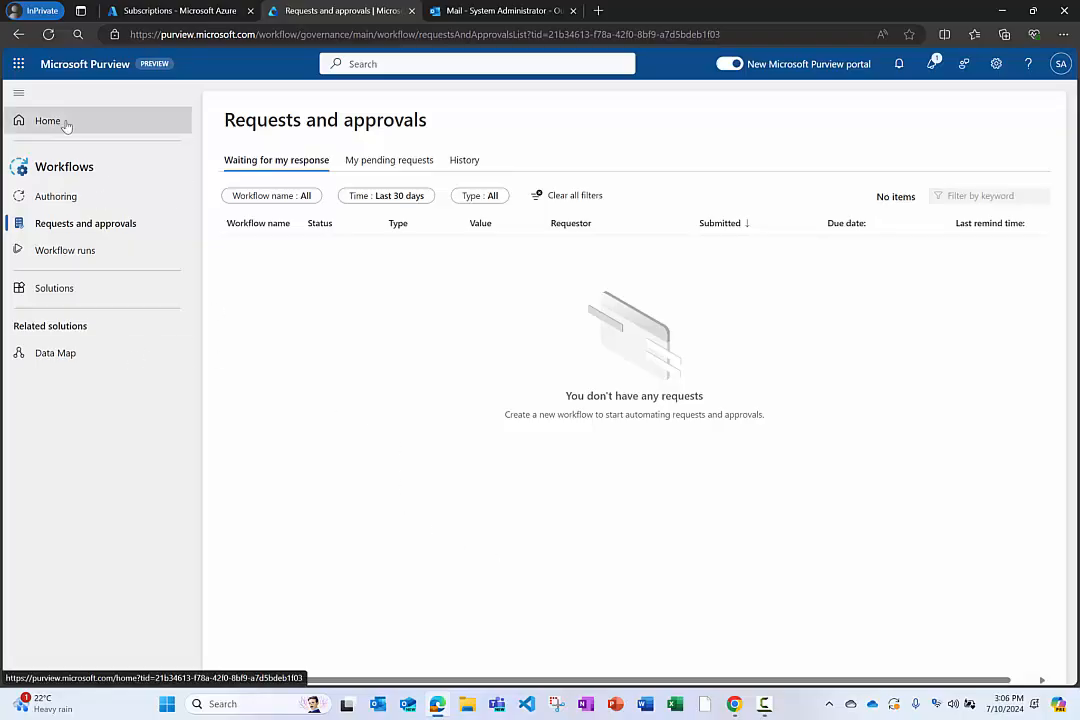
left_click(53, 290)
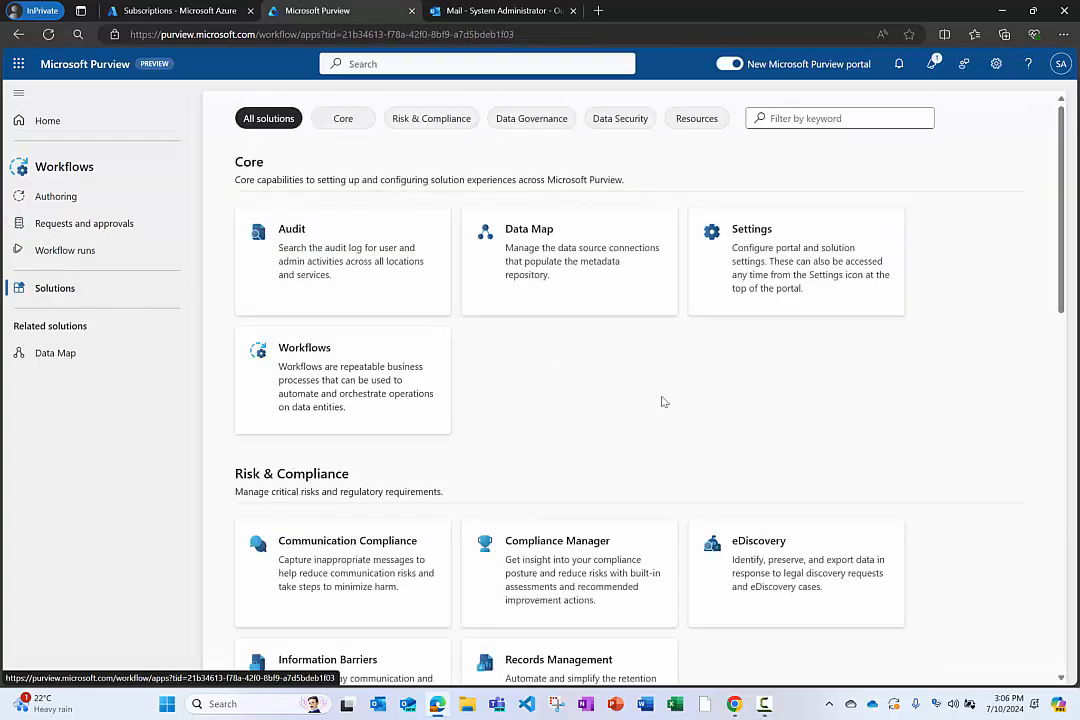
scroll(677, 410, "down", 5)
scroll(677, 410, "down", 3)
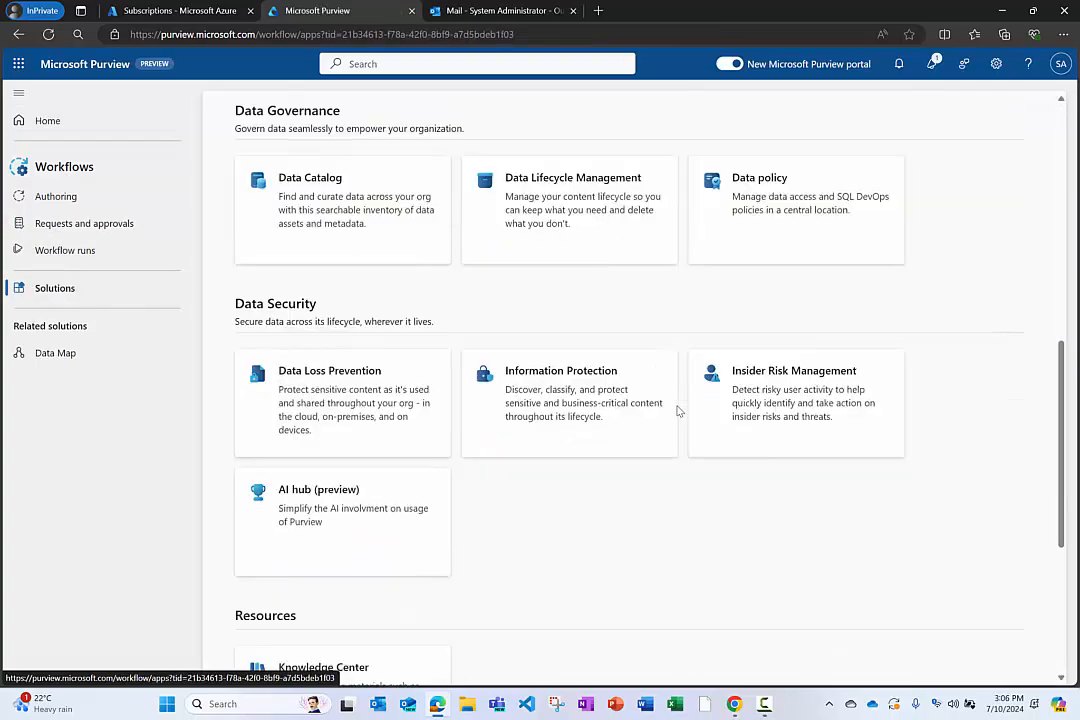
scroll(676, 414, "up", 1)
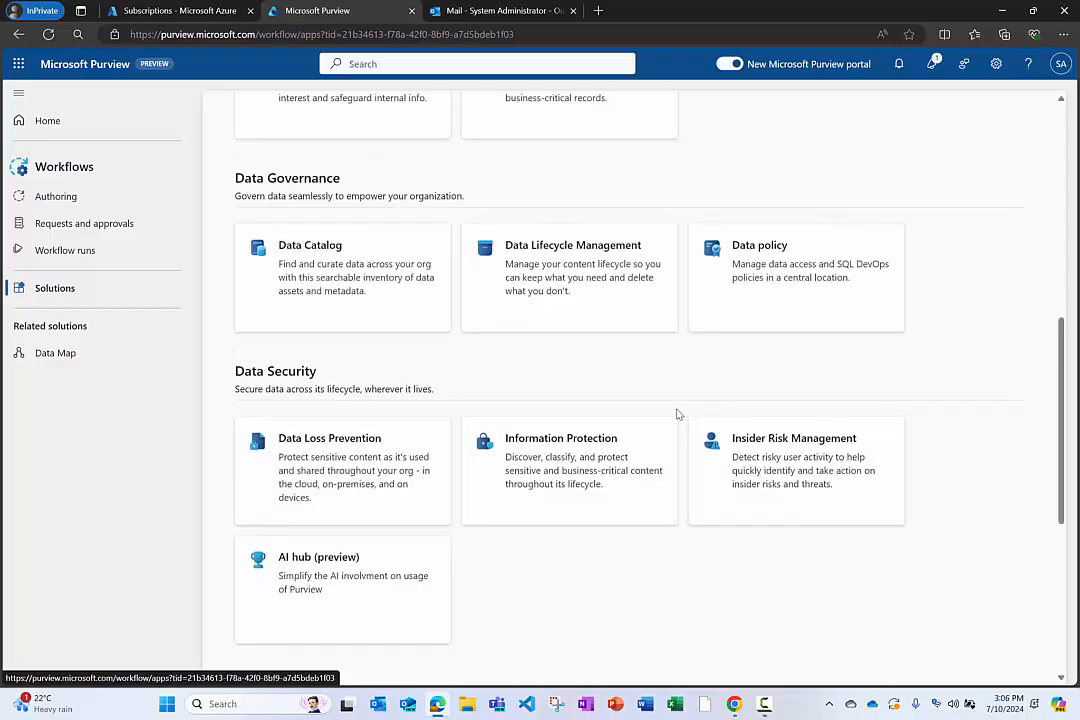
left_click(778, 292)
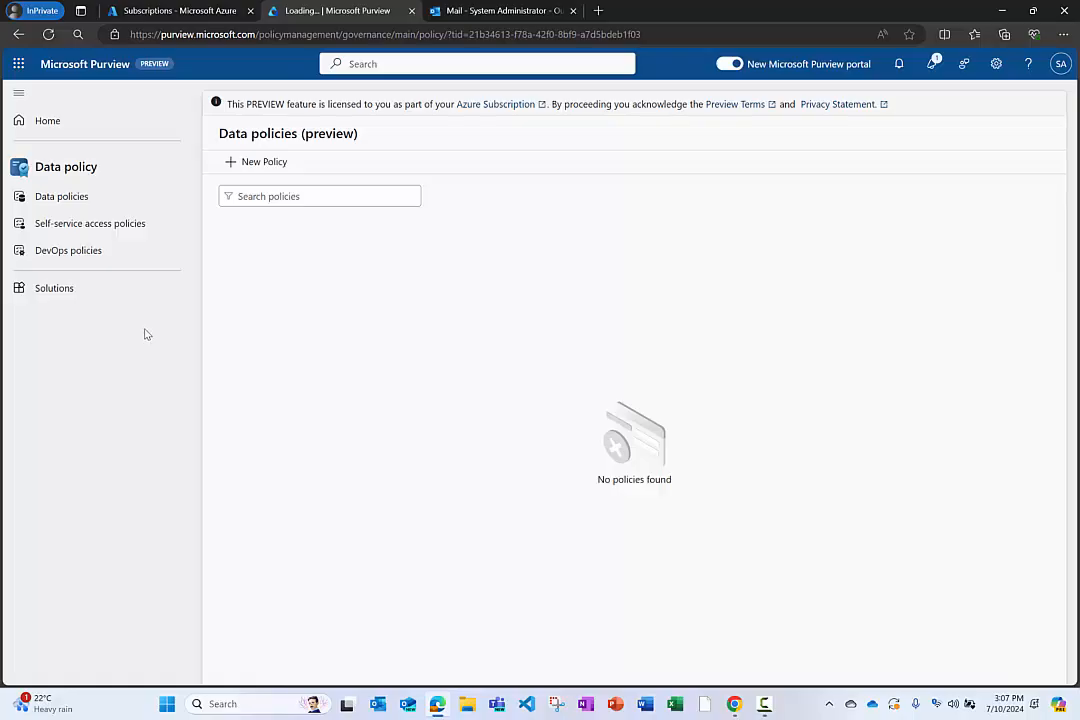
Step: View the Self-service access policies page, then return to the Data policies list
left_click(75, 224)
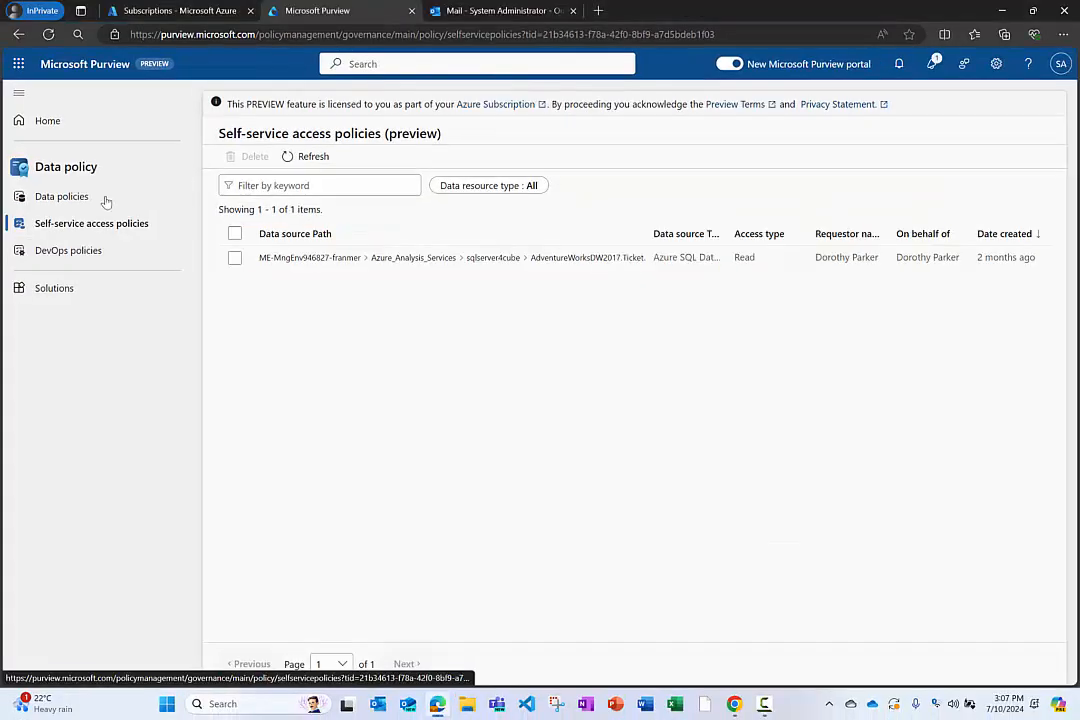
left_click(79, 198)
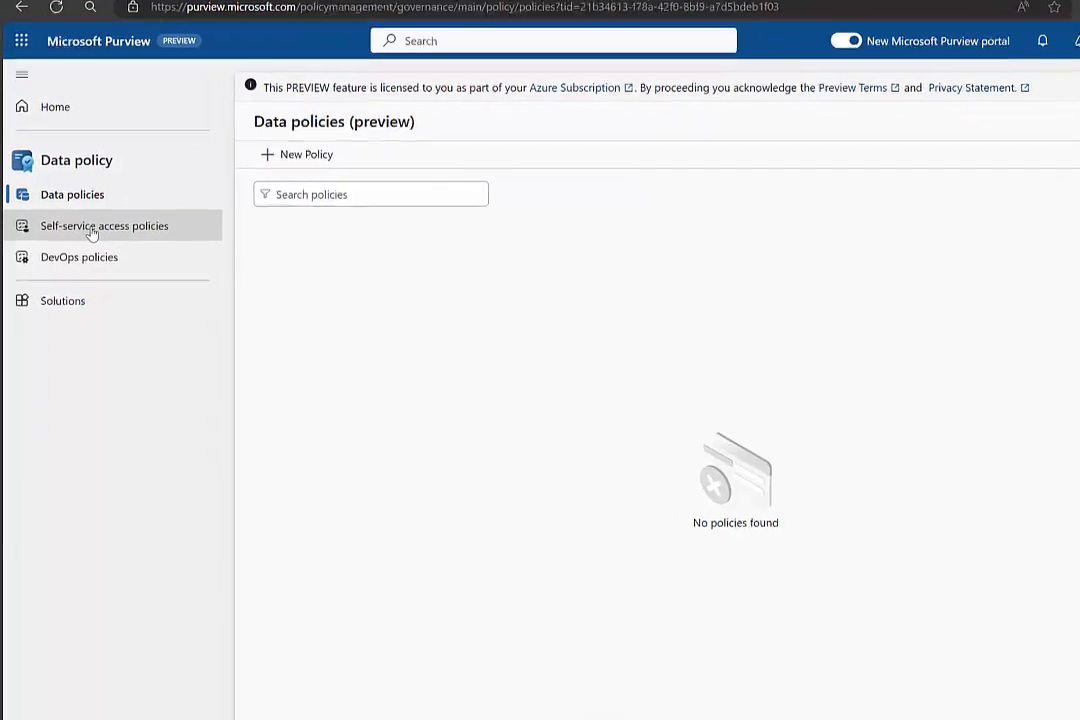
Step: Create a new data policy named 'Policy' with the description 'Policy'
left_click(413, 146)
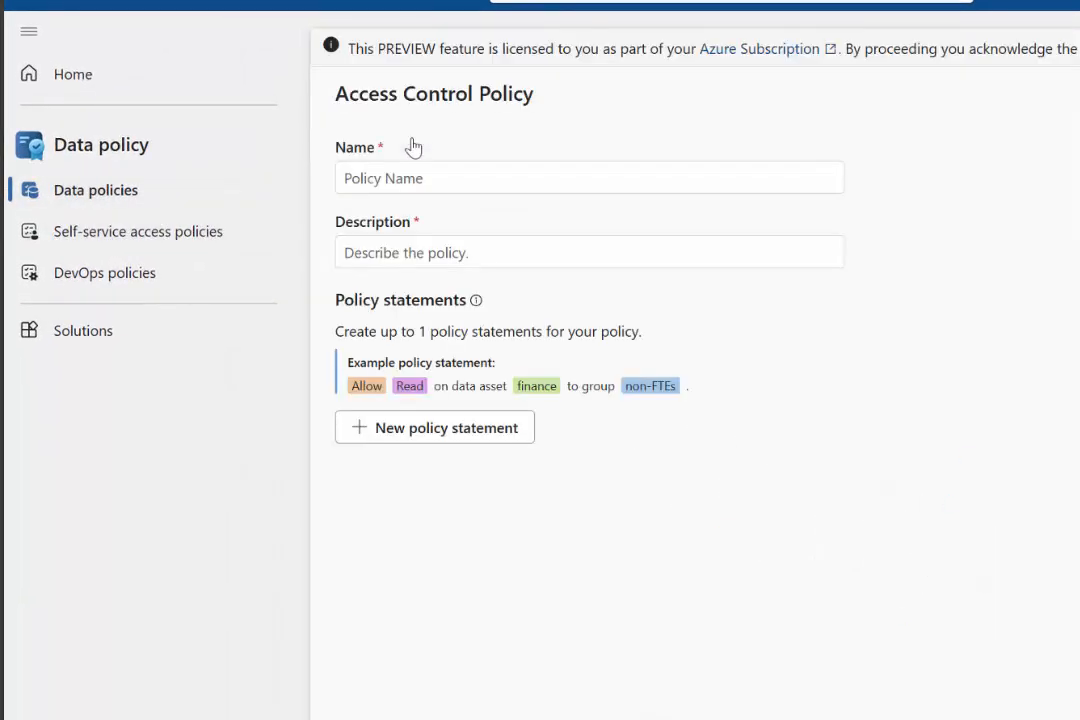
left_click(445, 182)
type("Pol")
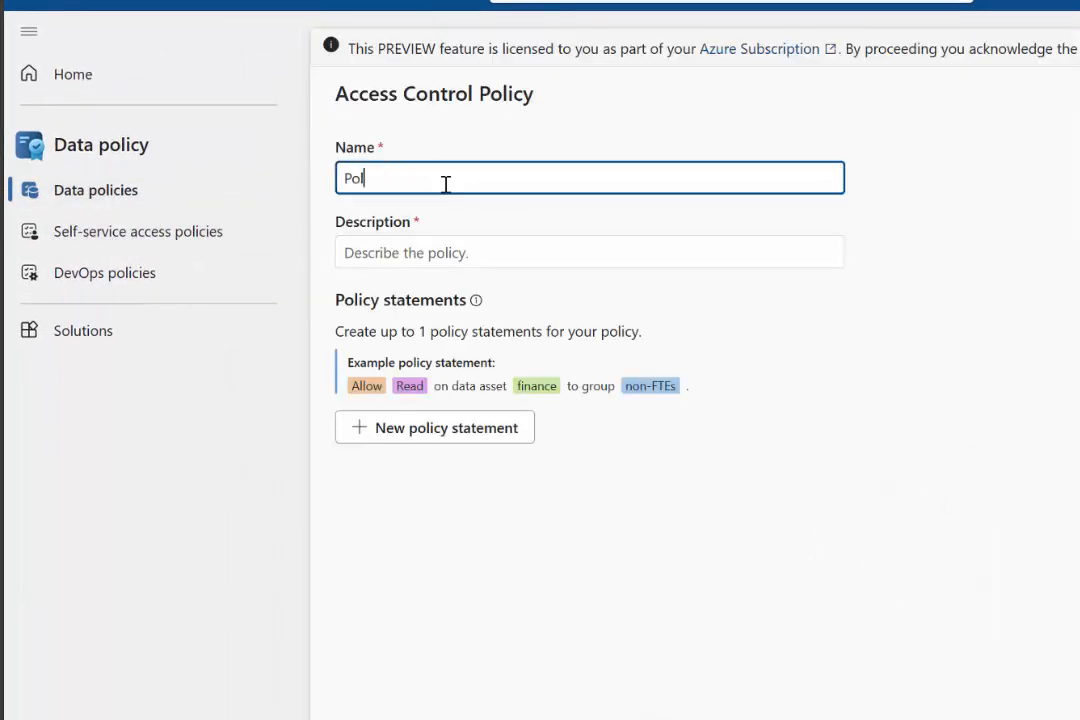
type("icy")
left_click(458, 249)
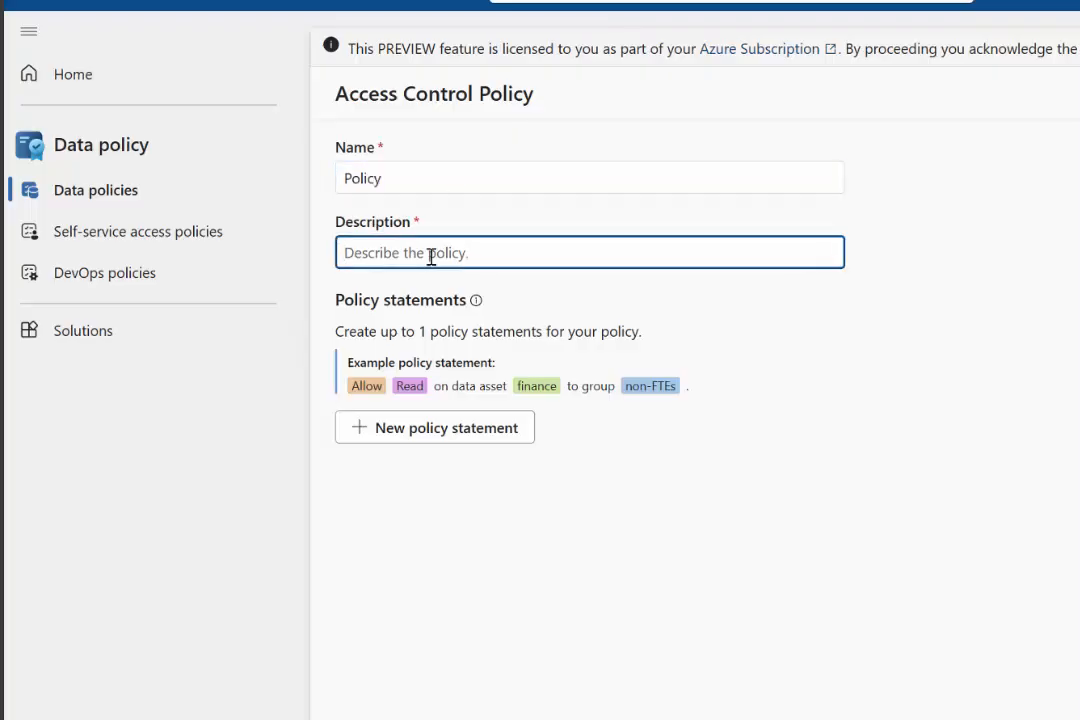
type("Policy")
Step: Add a policy statement with effect Allow and action Modify
left_click(477, 430)
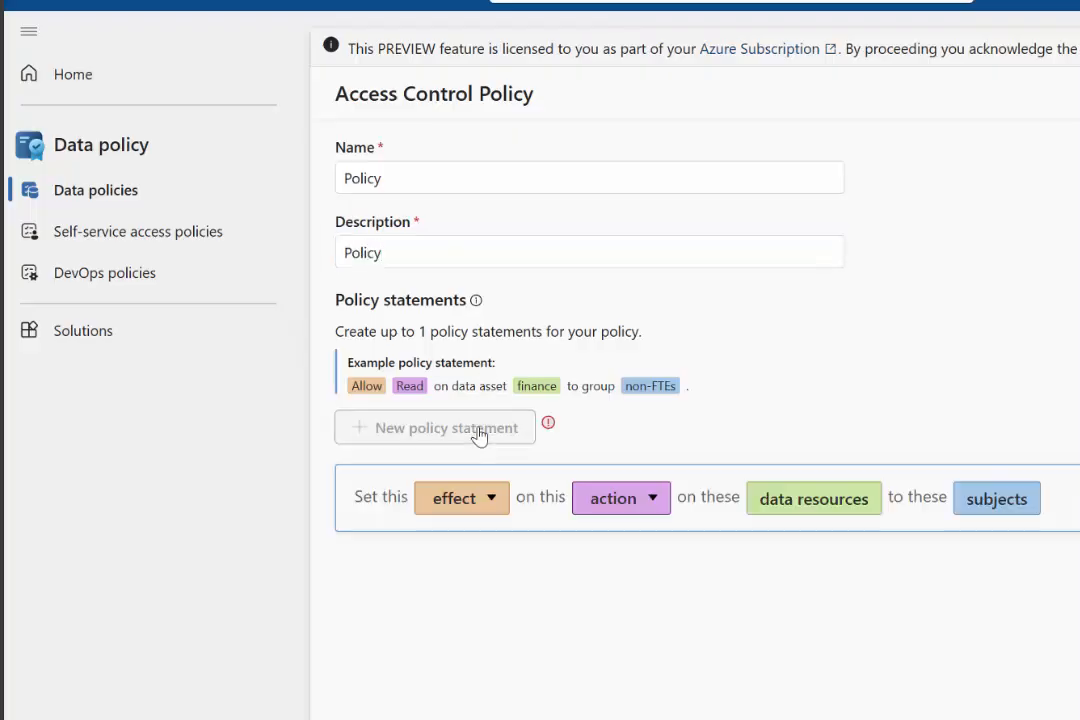
left_click(479, 500)
left_click(470, 546)
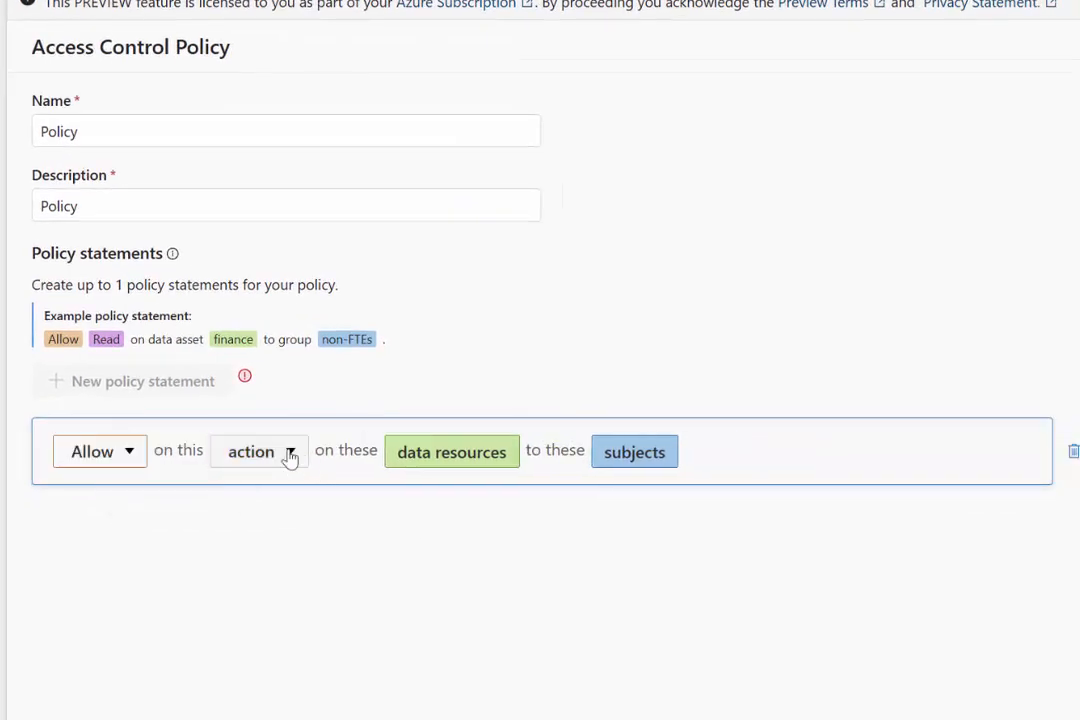
left_click(640, 497)
left_click(260, 492)
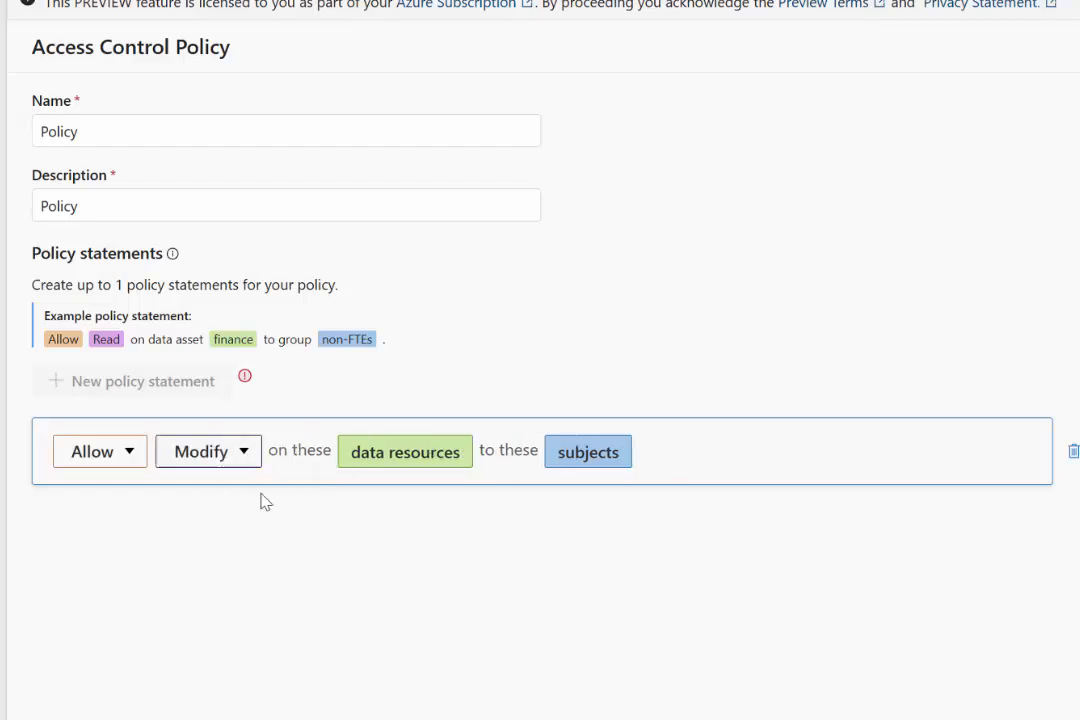
Step: Set the statement's data resource to the Azure Data Lake Storage Gen2 source canadaglobalstorage
left_click(400, 462)
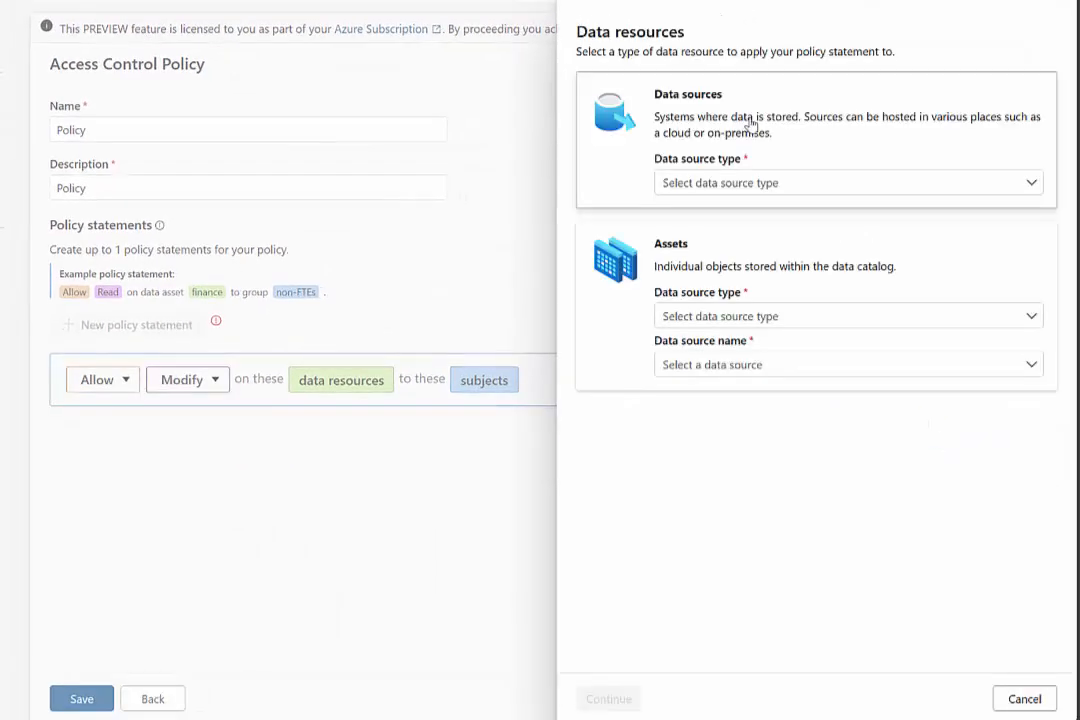
left_click(916, 188)
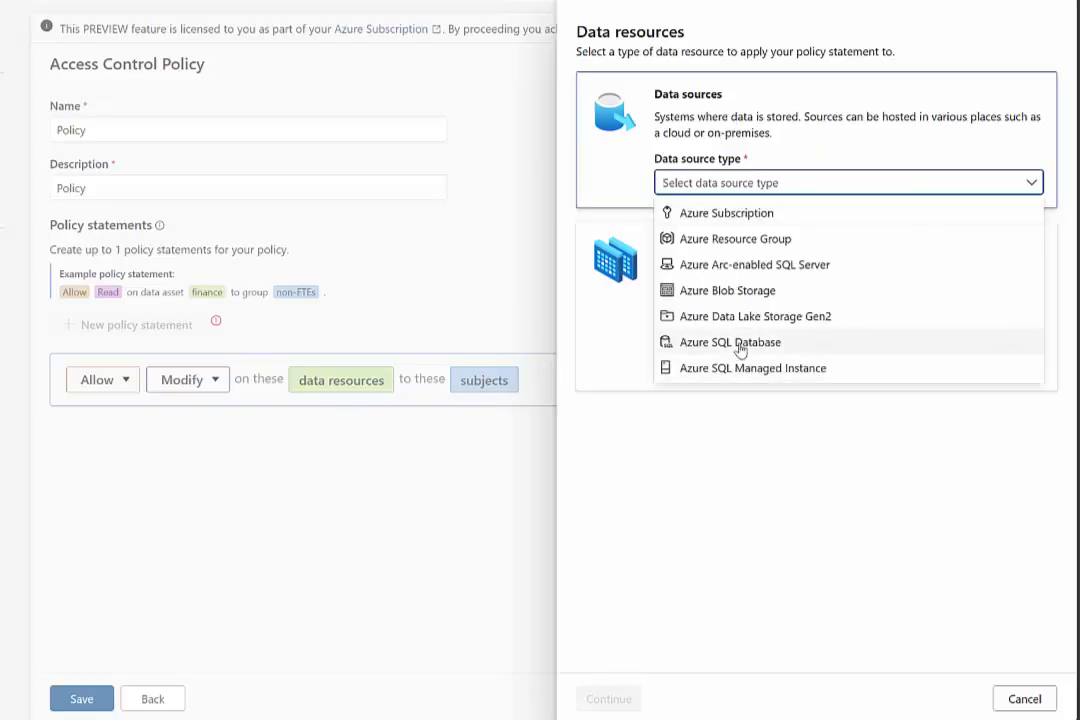
left_click(793, 318)
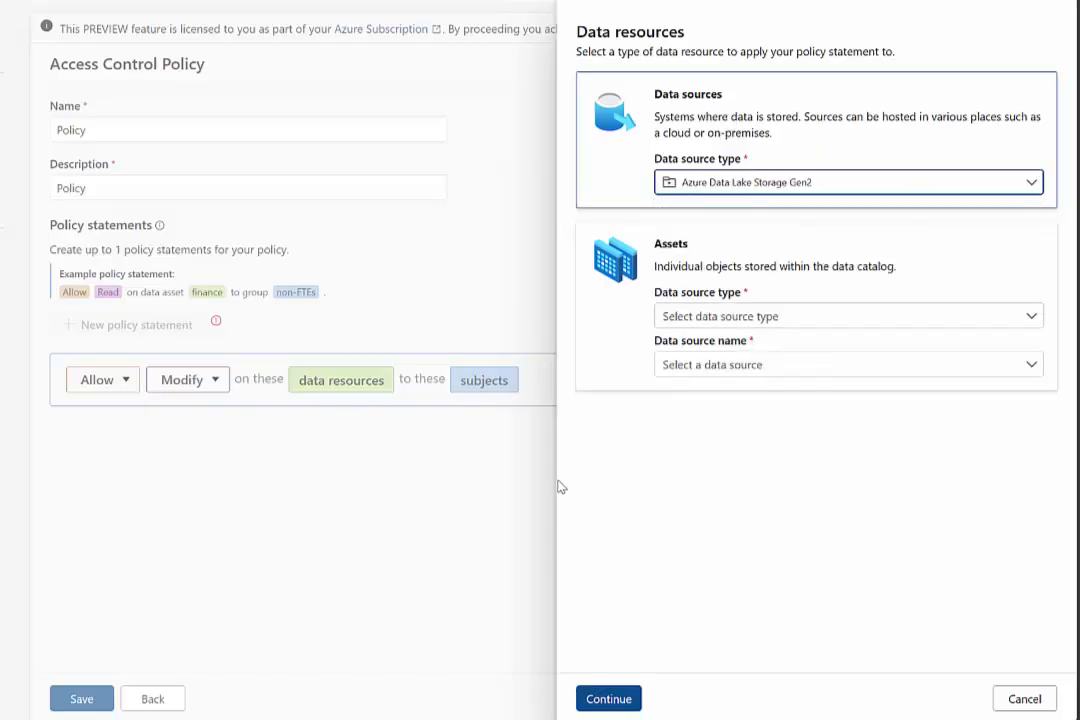
left_click(620, 699)
left_click(655, 220)
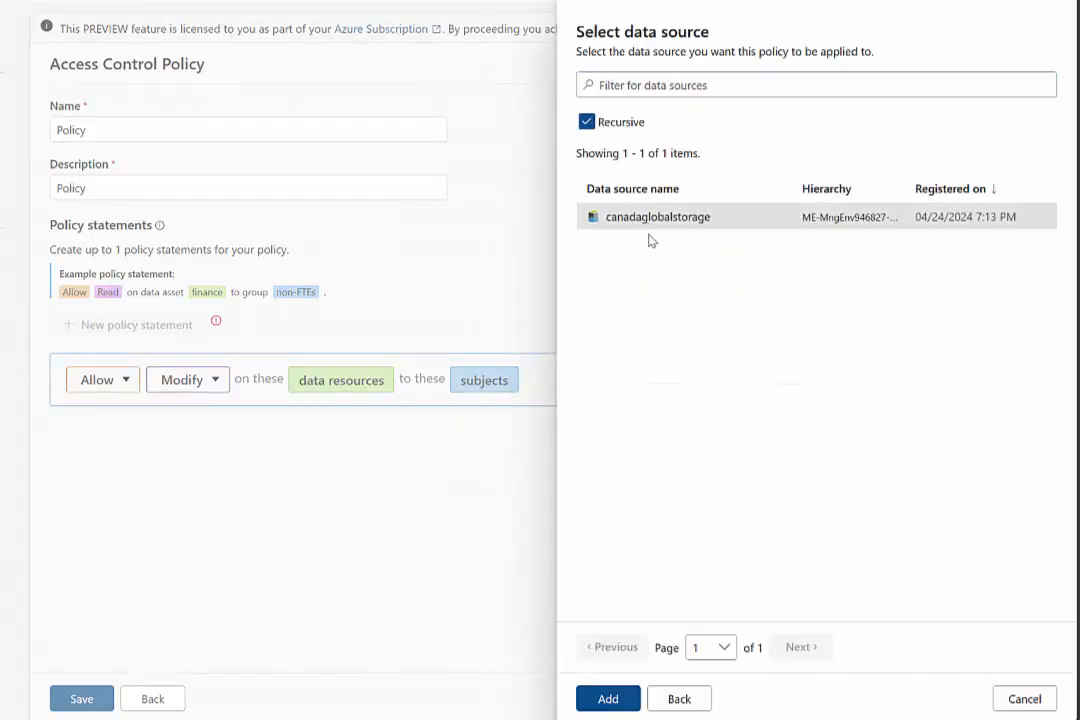
left_click(625, 703)
Step: Make the Purview-Marketing_WF_Approvers group the statement's subject
left_click(591, 383)
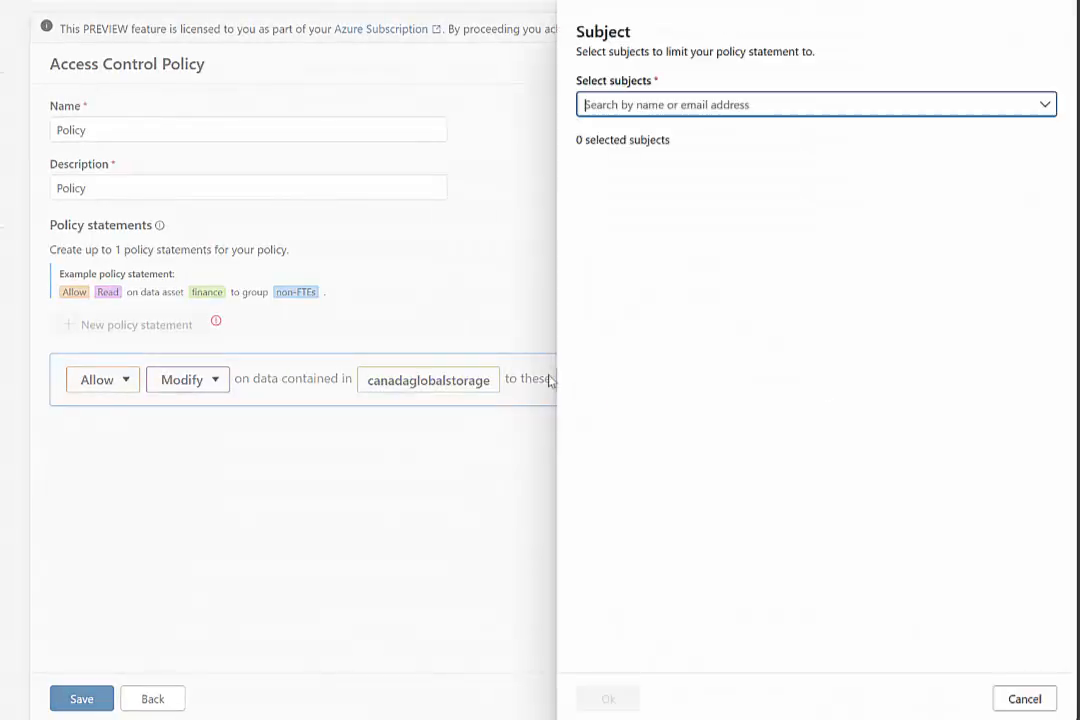
type("purv")
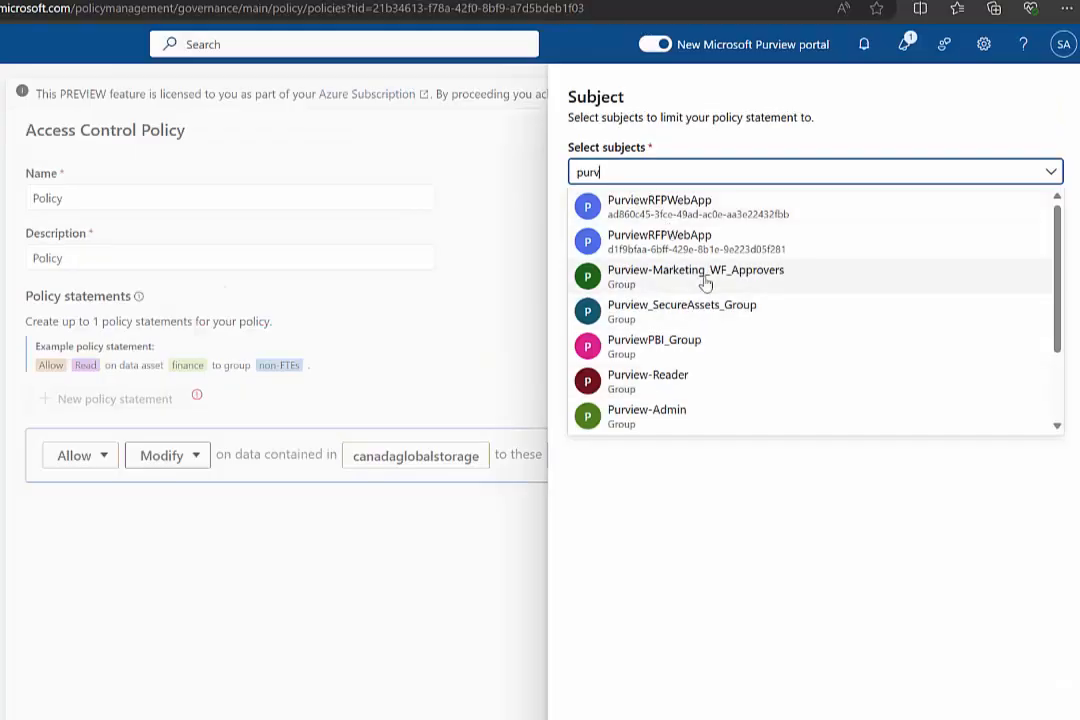
left_click(705, 276)
left_click(600, 715)
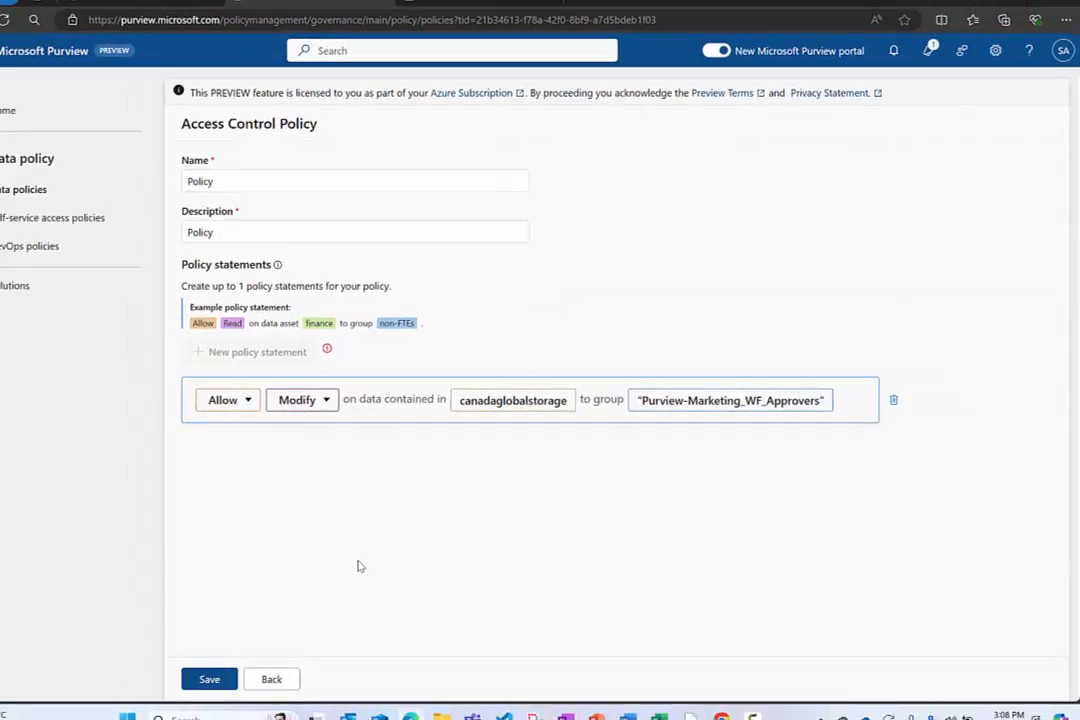
Step: Discard the unsaved policy, return to Purview home, and switch to the requester's ReportingTable session
left_click(242, 692)
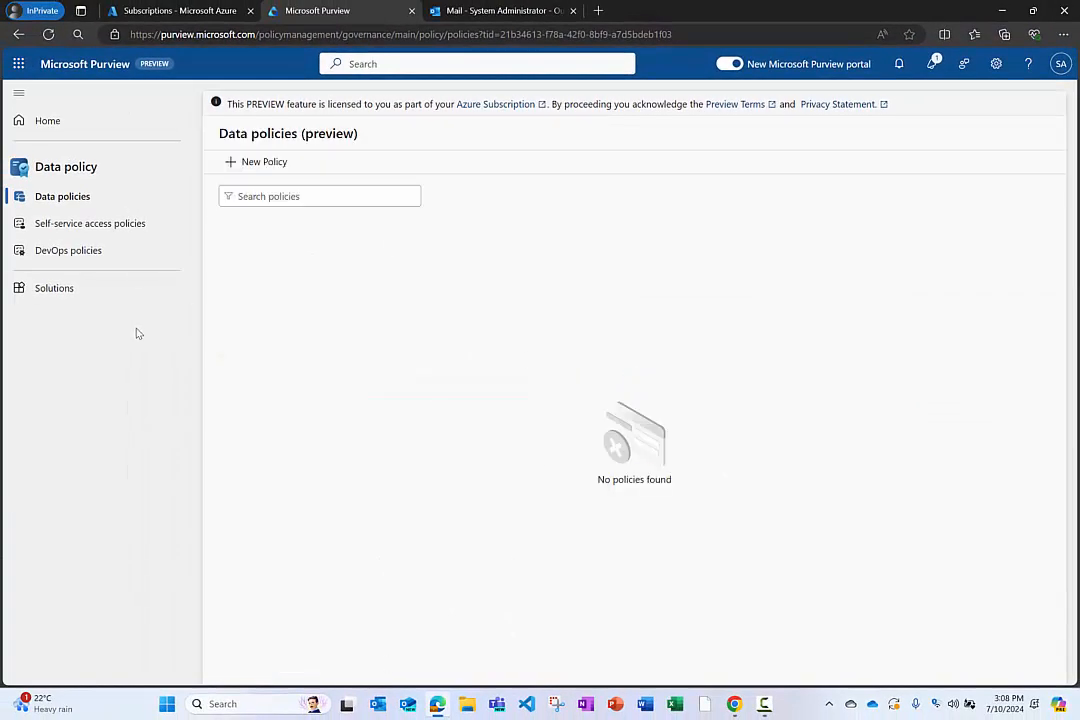
left_click(47, 120)
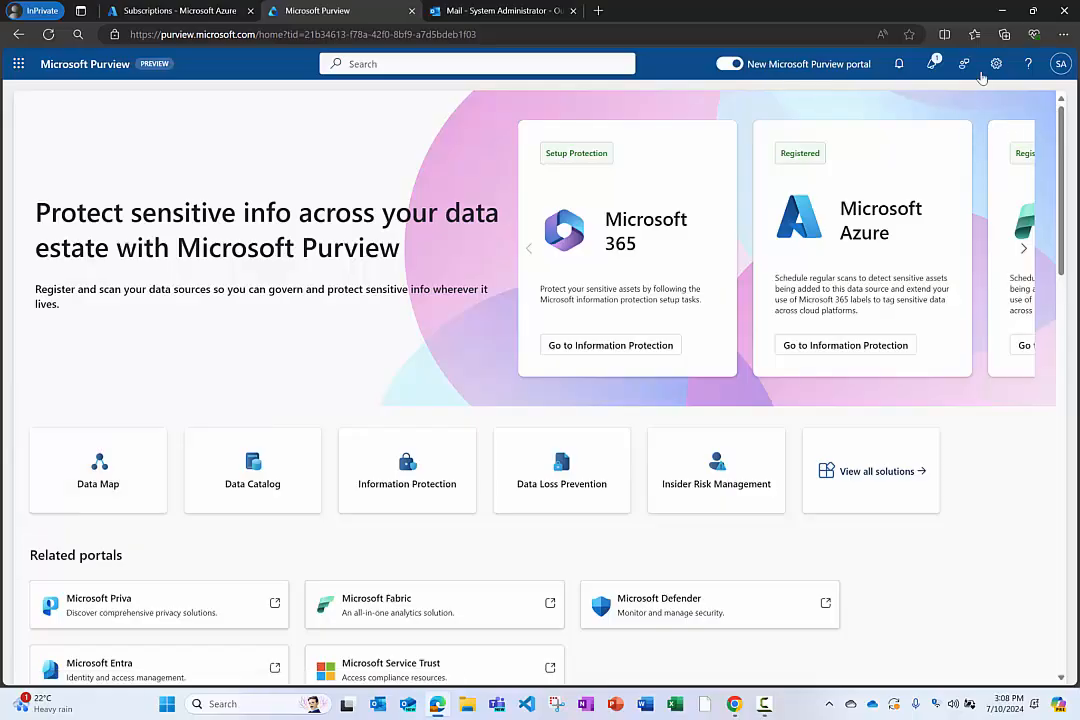
left_click(1004, 11)
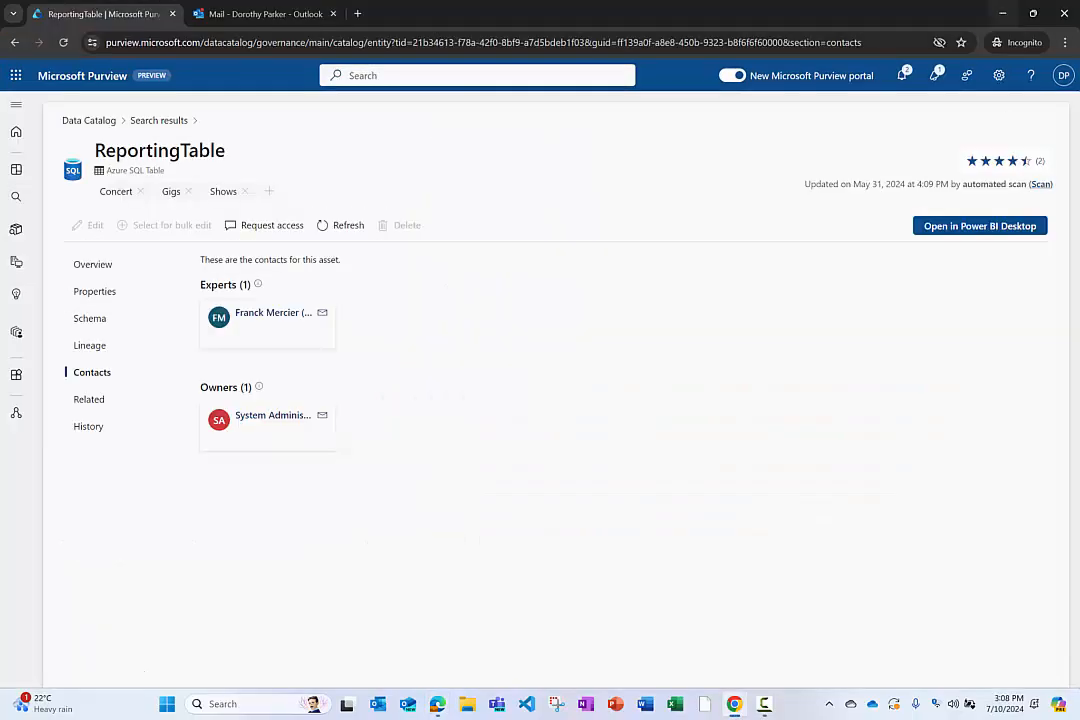
Step: Check the signed-in account in the avatar popup, then switch to that user's Outlook mailbox
left_click(1063, 84)
key("ctrl+1")
left_click(1011, 153)
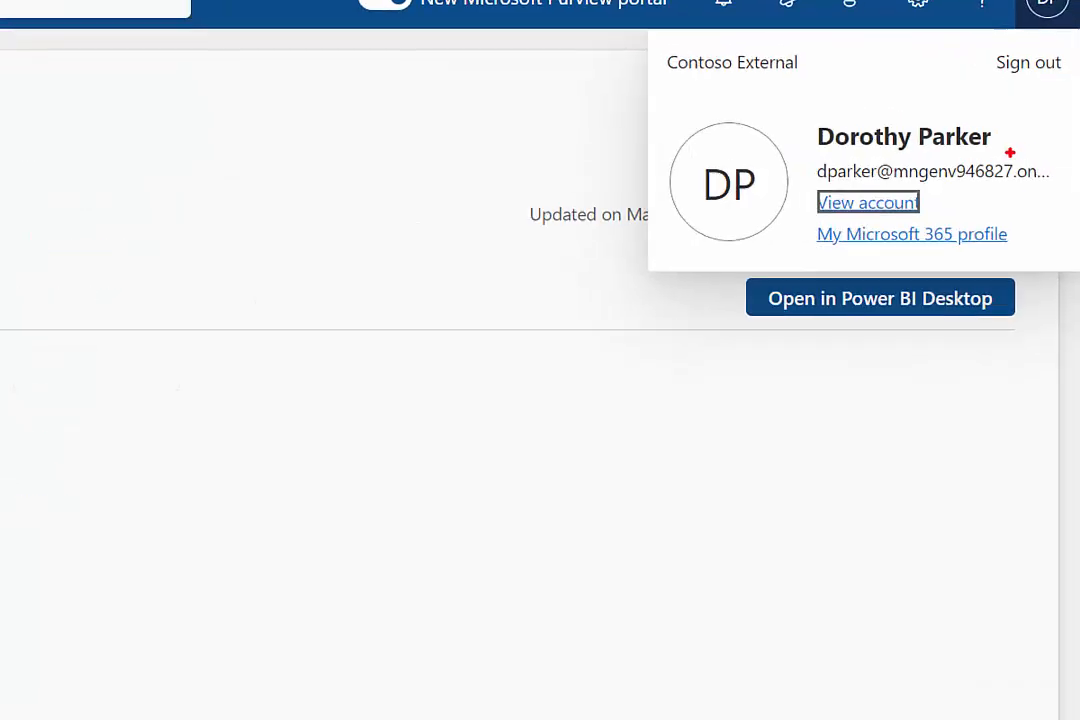
left_click_drag(811, 110, 1008, 159)
left_click_drag(970, 122, 992, 108)
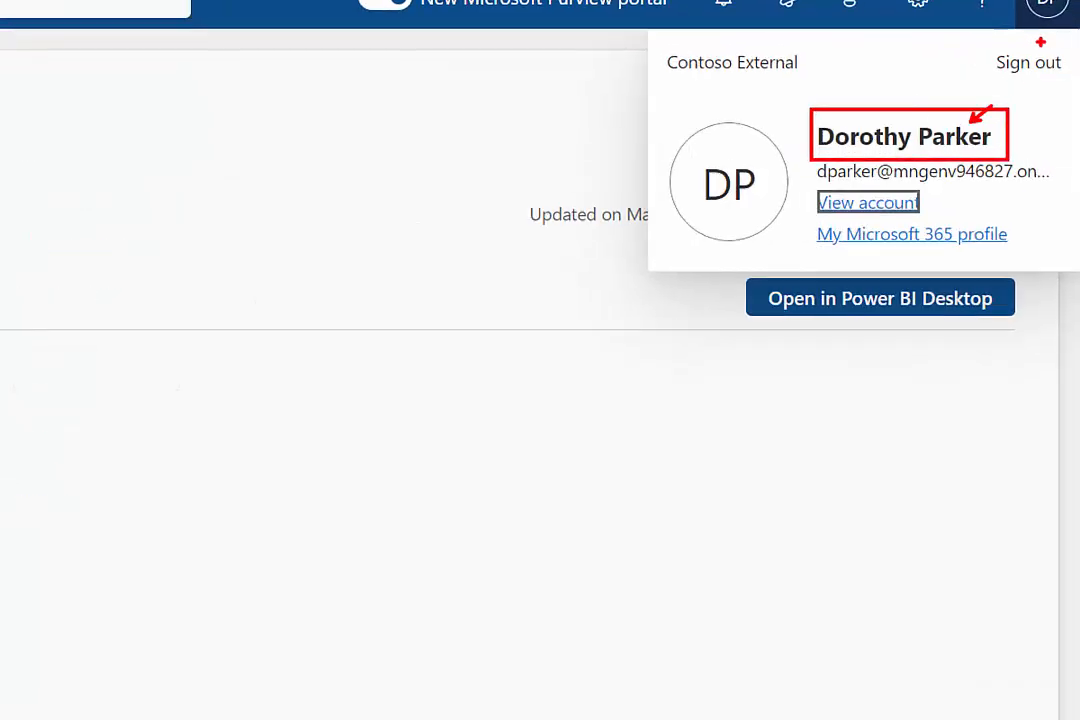
key("Escape")
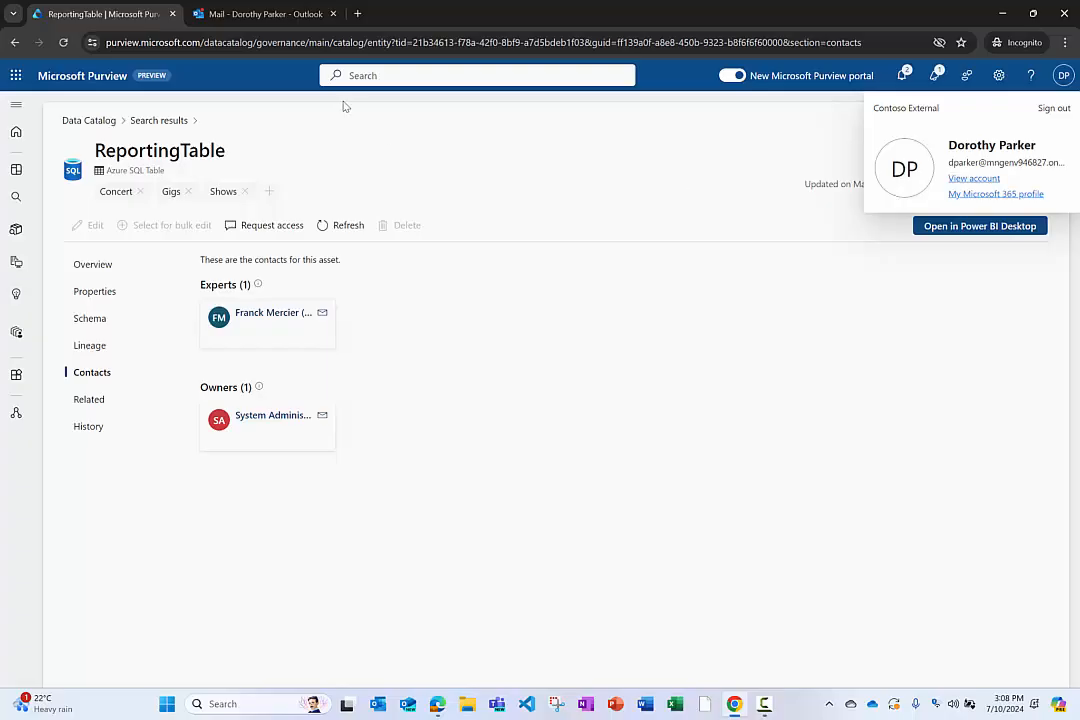
left_click(256, 18)
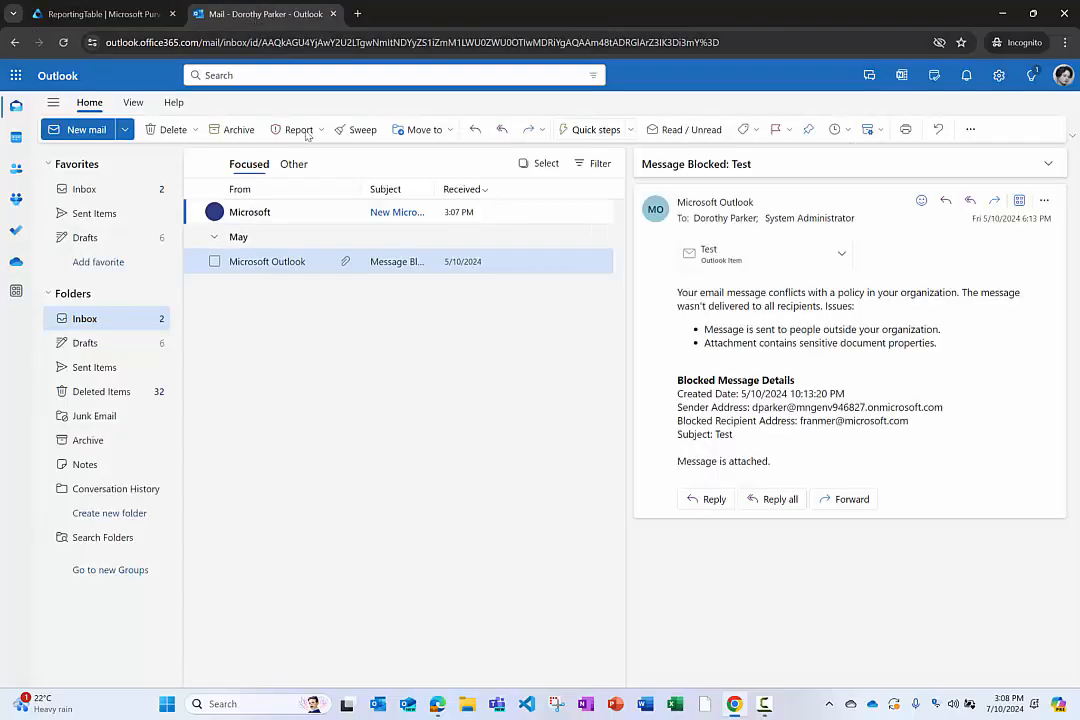
Step: Read the 'Access Request - APPROVED' email, then highlight the signed-in user's name on ReportingTable's page
left_click(265, 212)
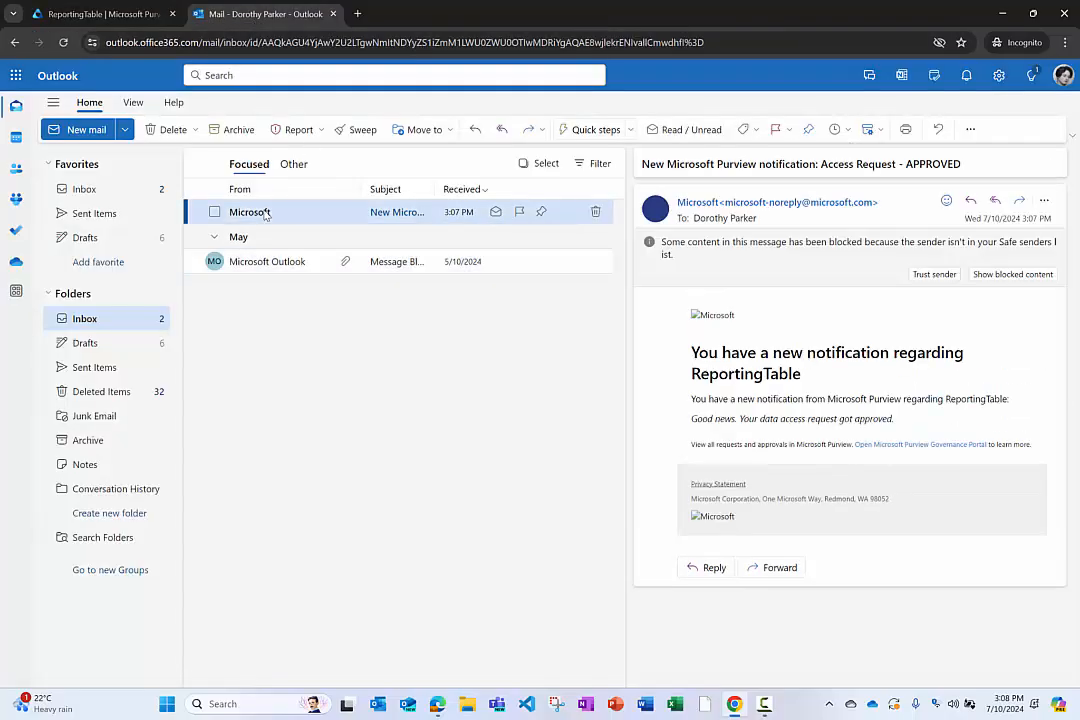
key("ctrl+1")
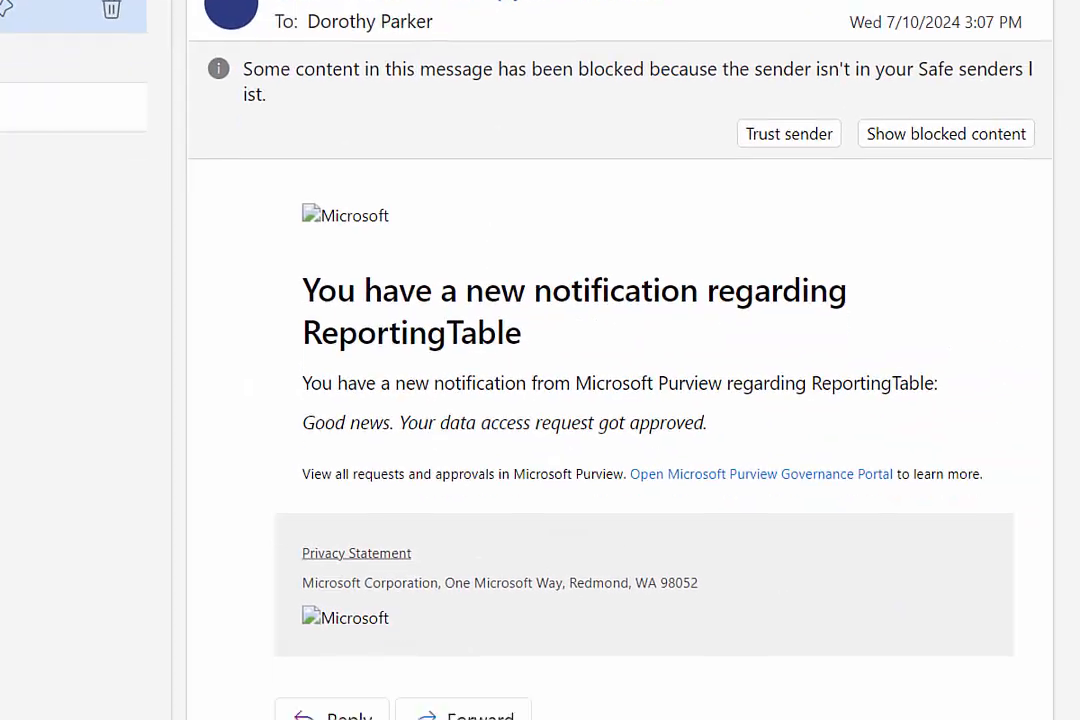
left_click(1077, 465)
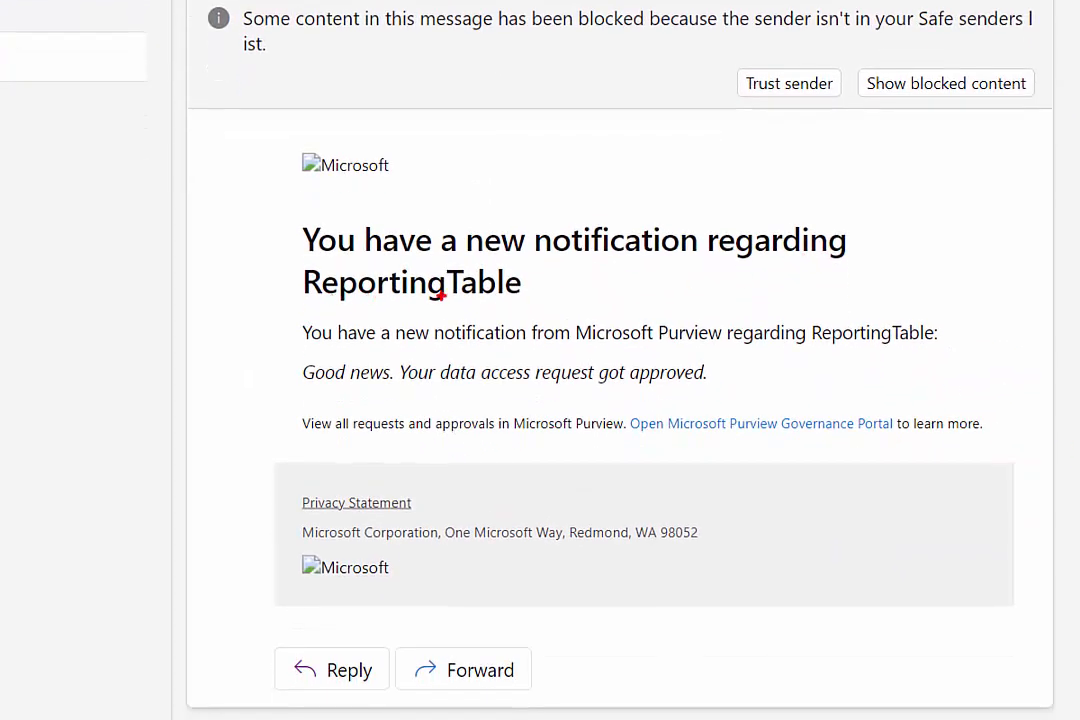
mouse_move(275, 348)
left_mouse_down()
mouse_move(728, 404)
mouse_move(760, 404)
mouse_move(798, 375)
left_mouse_up()
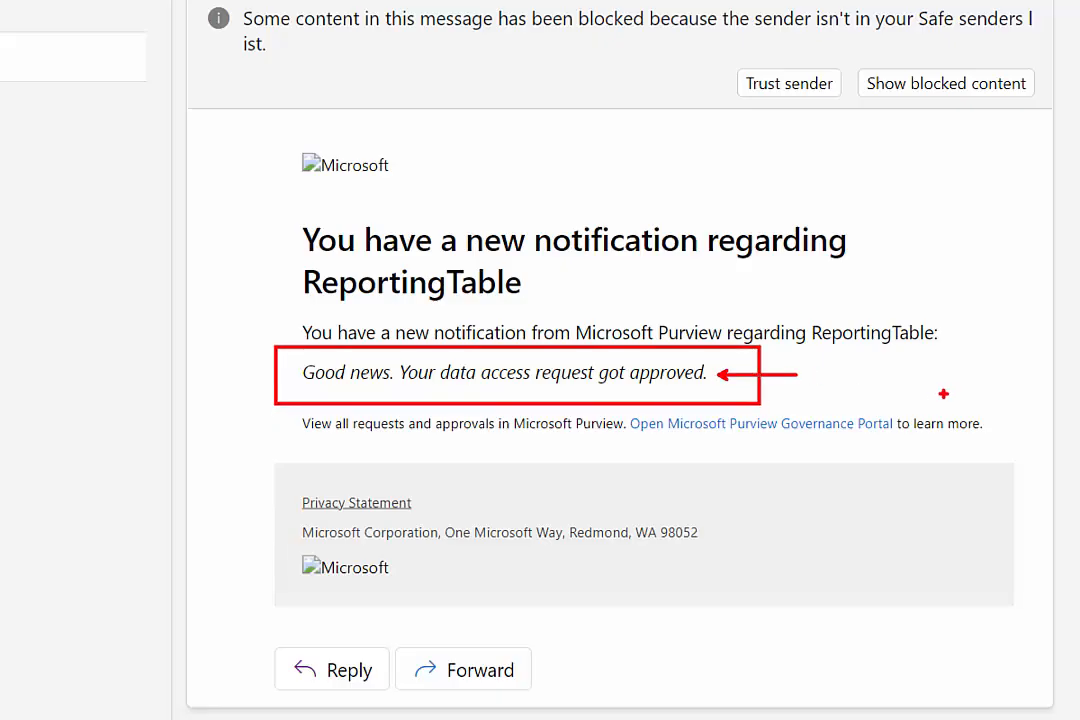
key("Escape")
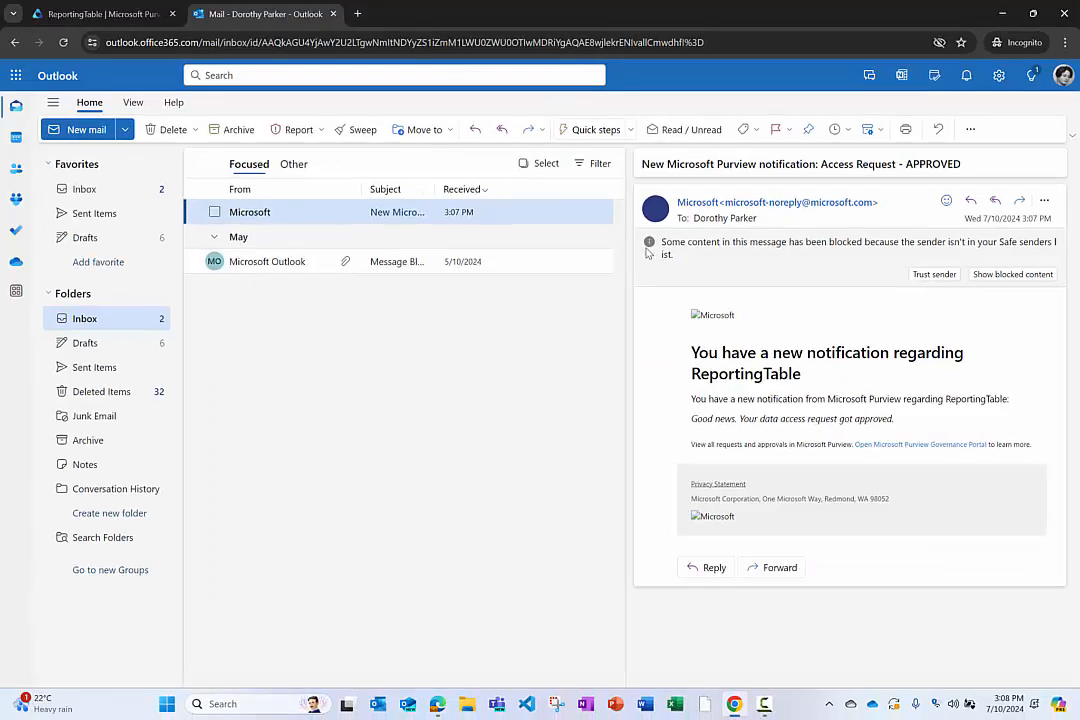
left_click(113, 15)
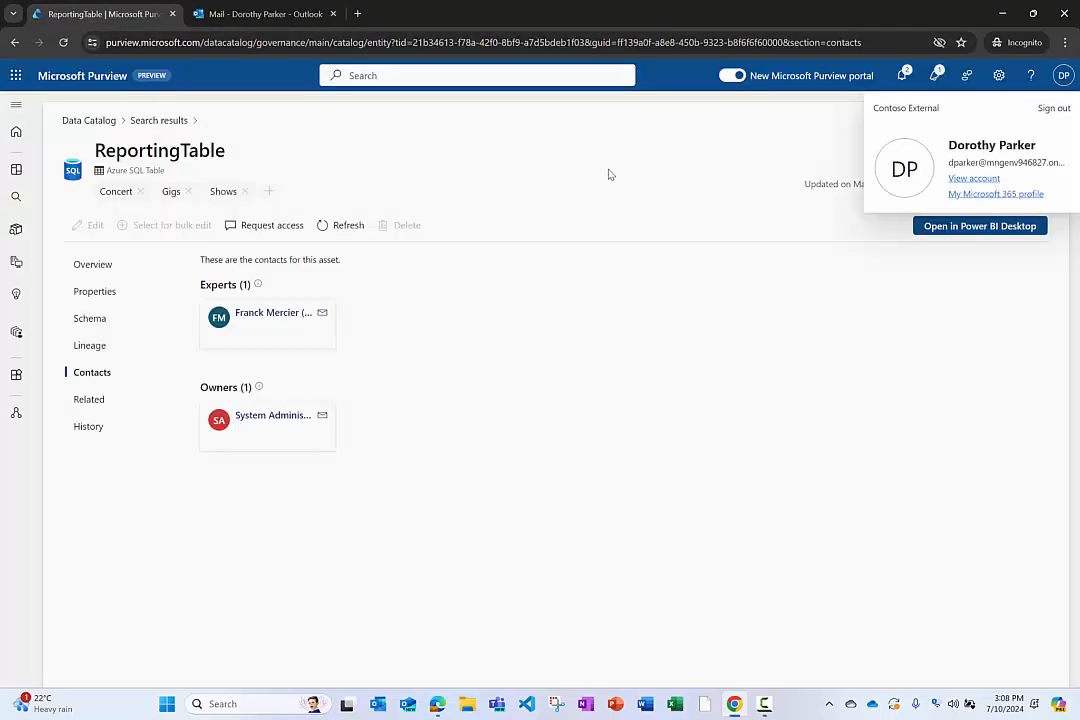
triple_click(974, 148)
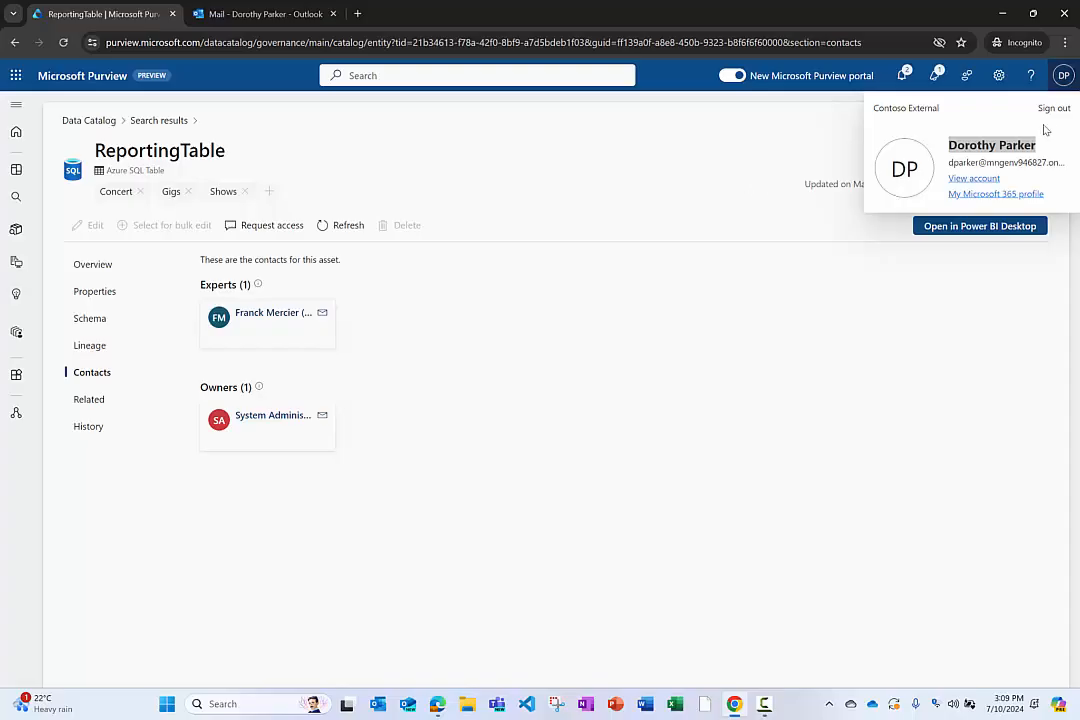
Step: Close the account panel and generate a Power BI Desktop connection file for ReportingTable
left_click(1063, 75)
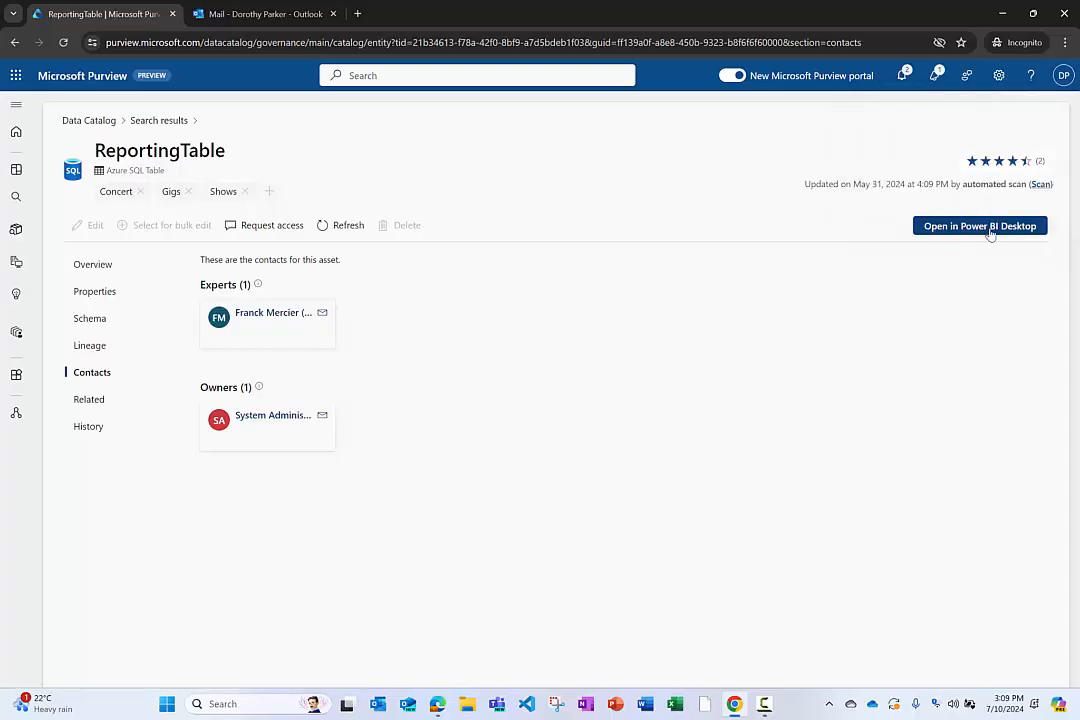
left_click_drag(974, 240, 961, 271)
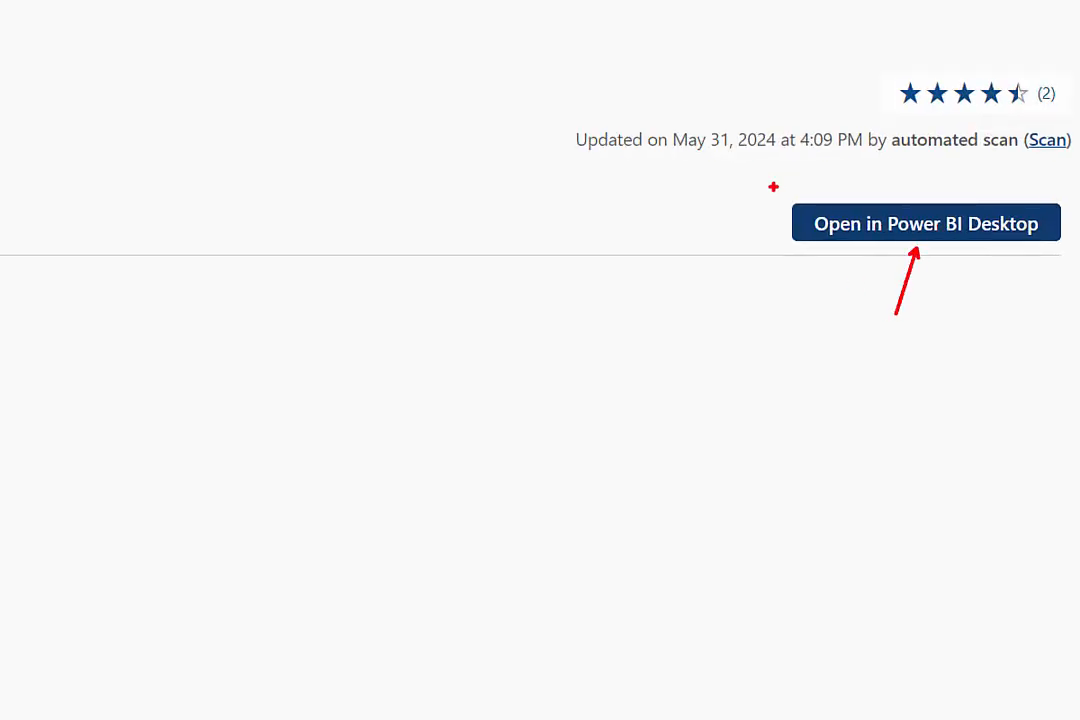
left_click_drag(773, 186, 1071, 252)
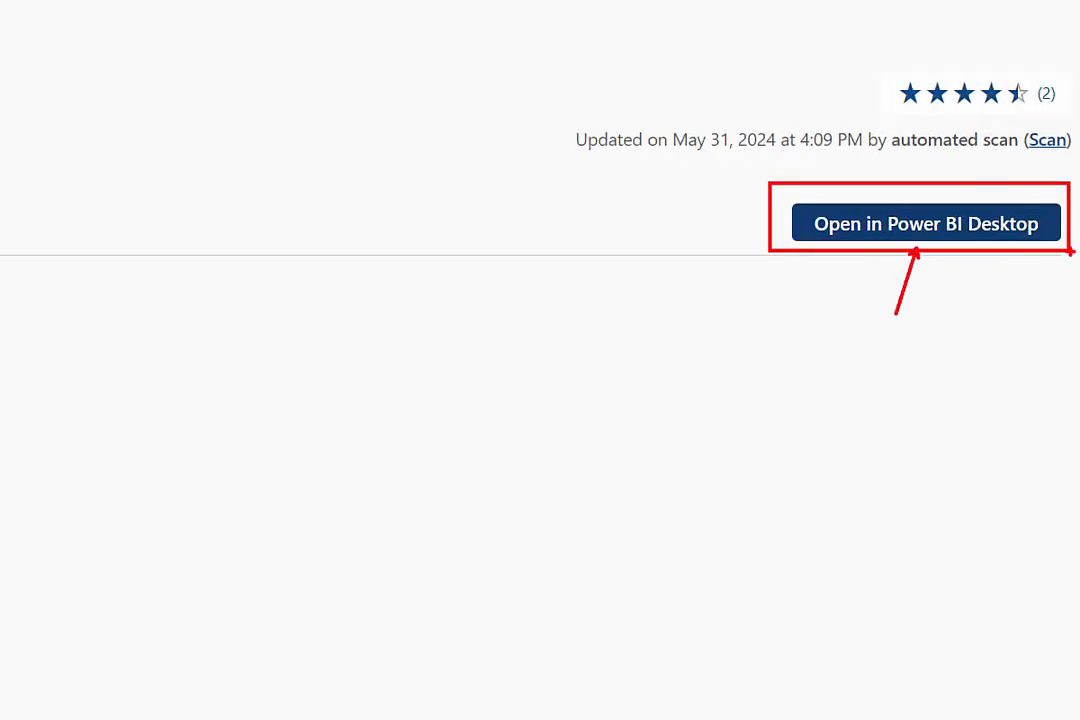
left_click(940, 226)
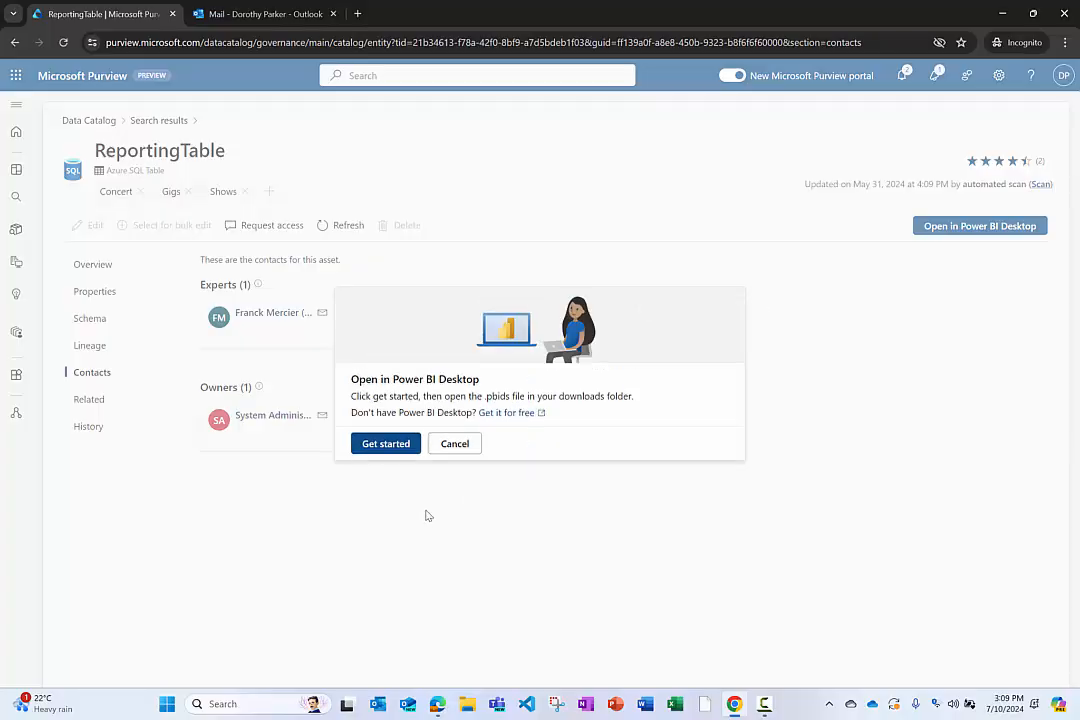
left_click(386, 444)
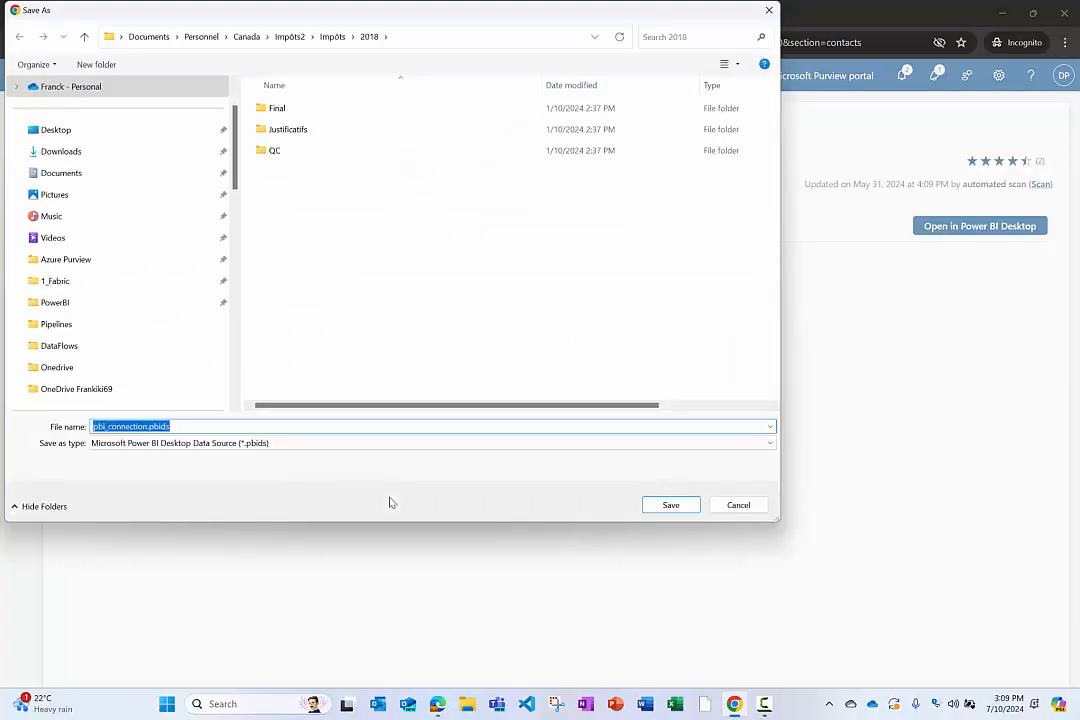
Step: Save the connection file to Downloads as pbi_connection-vid.pbids
left_click(80, 152)
left_click(137, 426)
type("-vid")
left_click(232, 424)
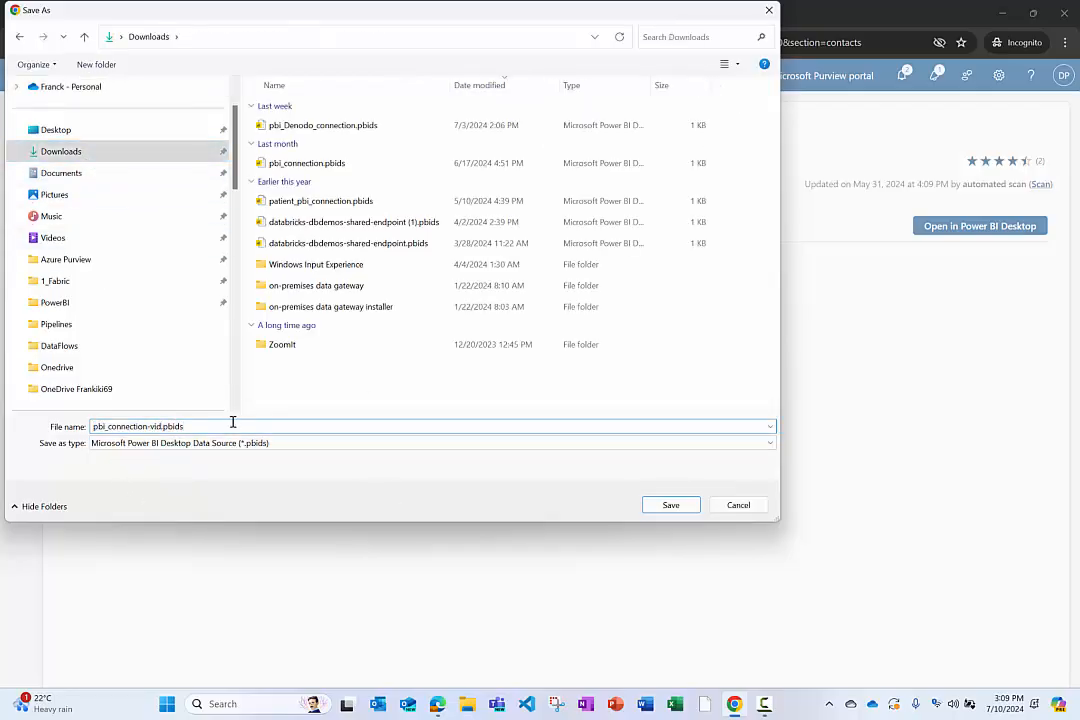
left_click(662, 507)
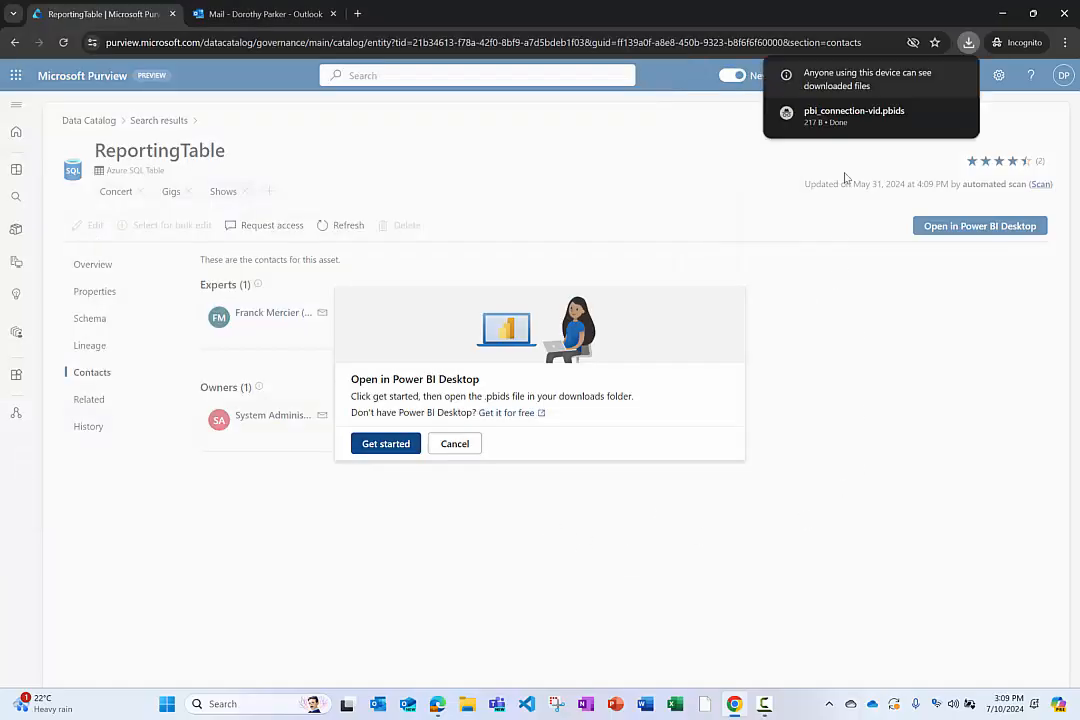
Step: Open pbi_connection-vid.pbids and load the table in Import mode as DataSourceConnection
left_click(854, 112)
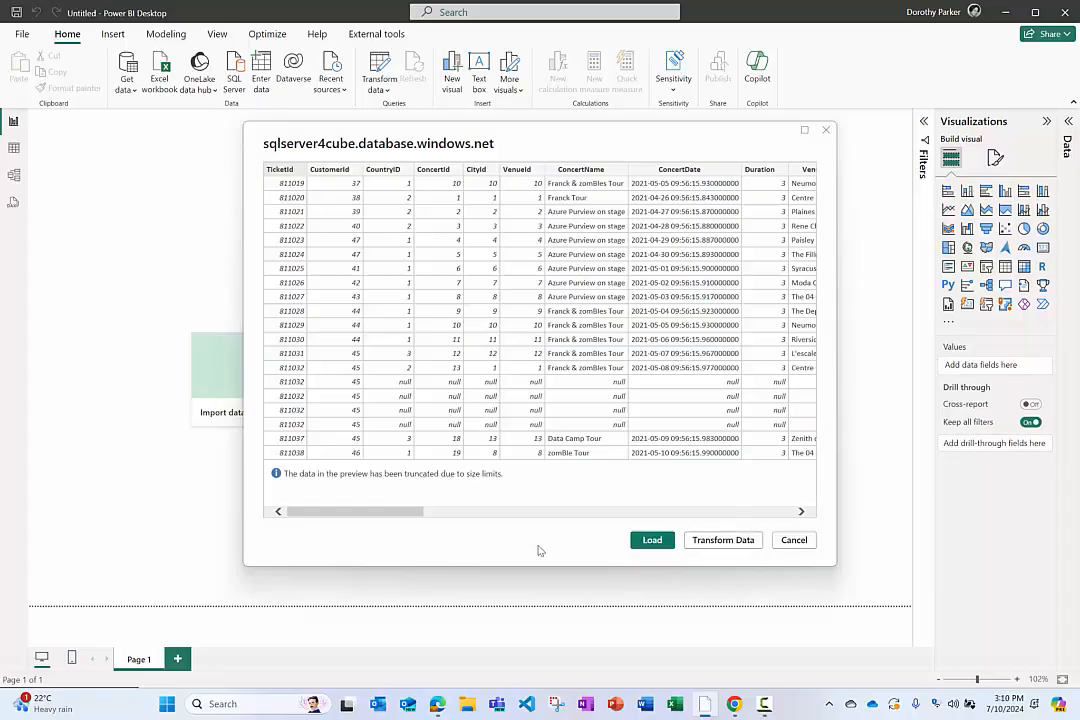
left_click(652, 540)
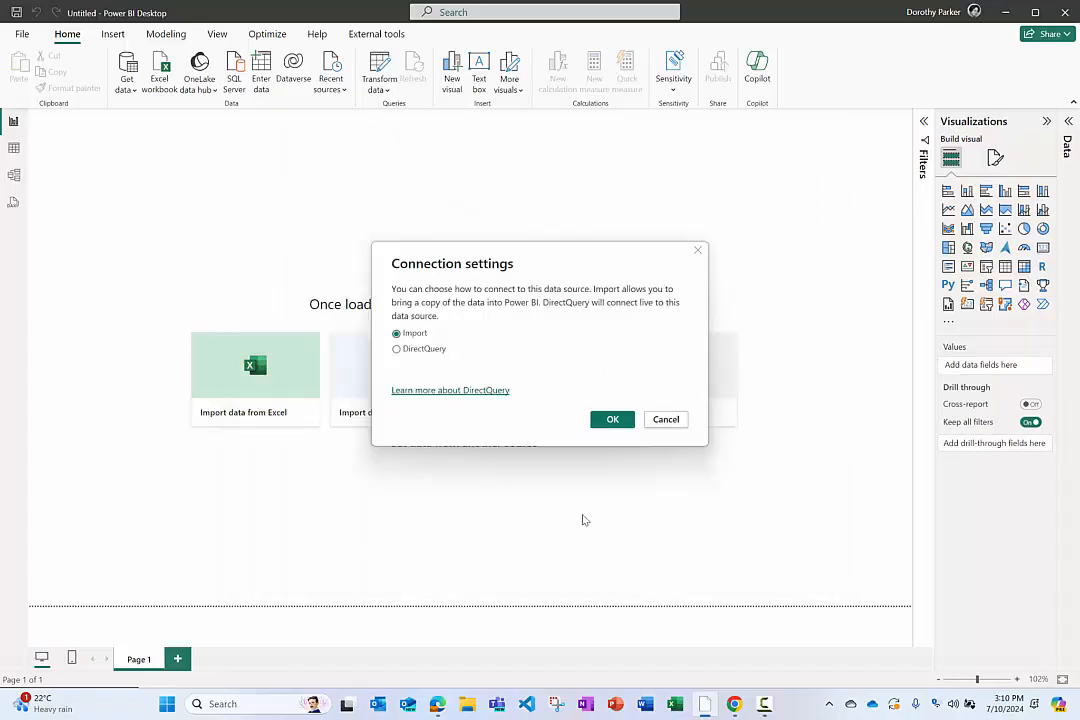
left_click(615, 419)
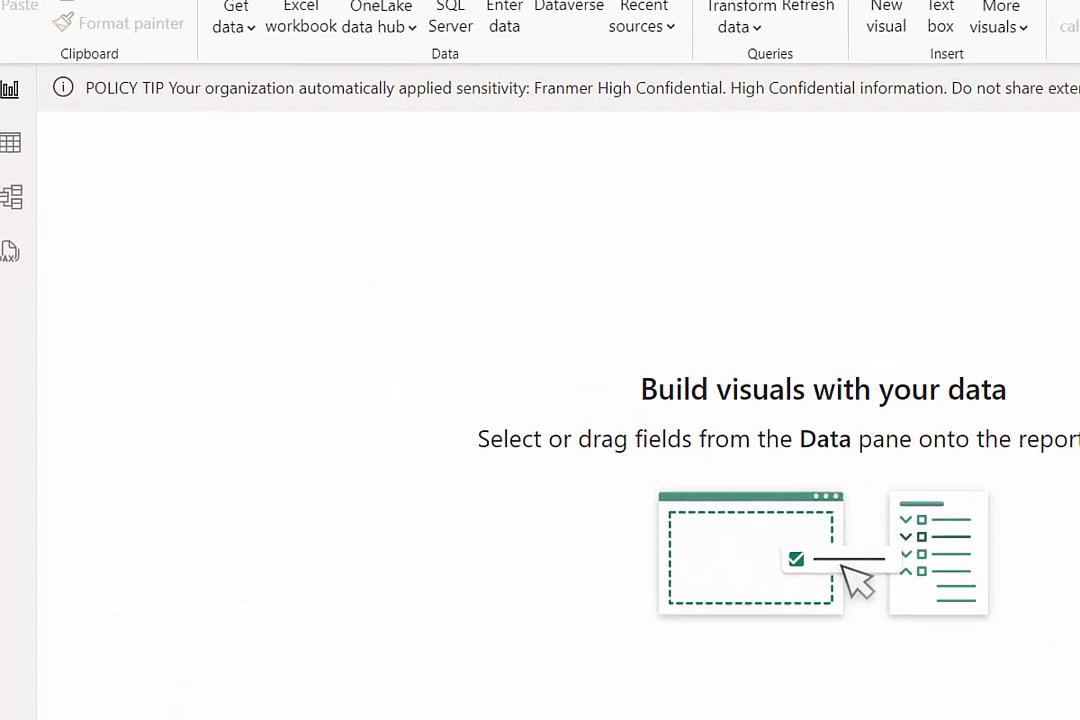
mouse_move(519, 82)
left_mouse_down()
mouse_move(636, 123)
mouse_move(728, 123)
left_mouse_up()
left_click_drag(655, 124, 655, 180)
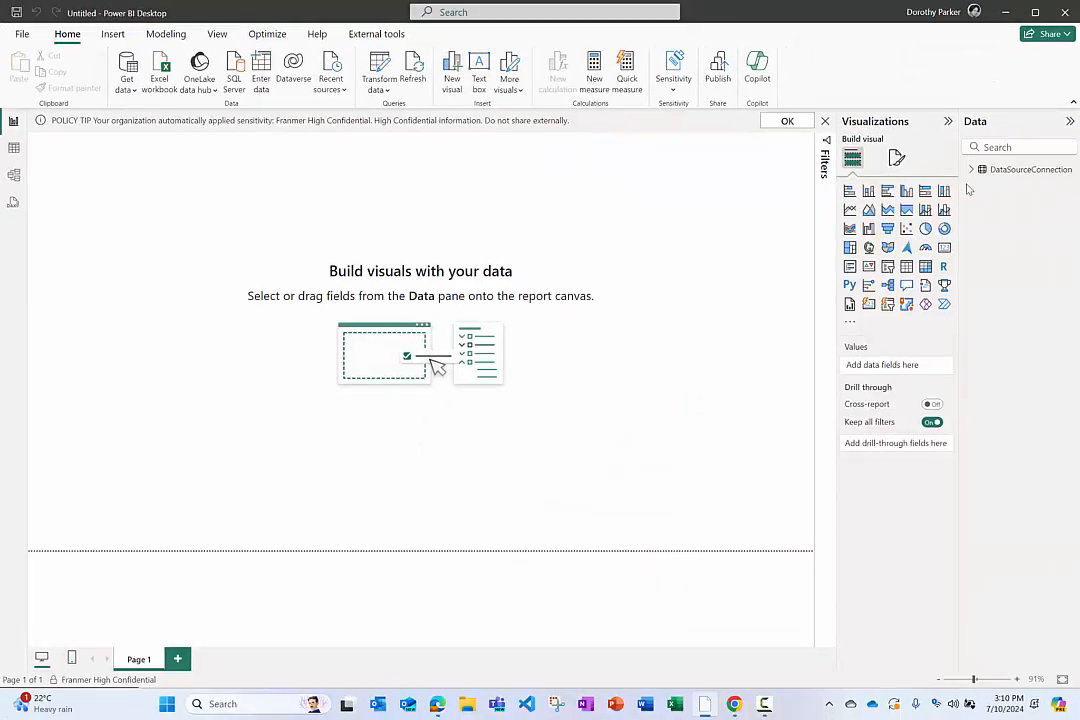
Step: Expand the DataSourceConnection fields and save the report as Demo_Vid_Report
left_click(970, 172)
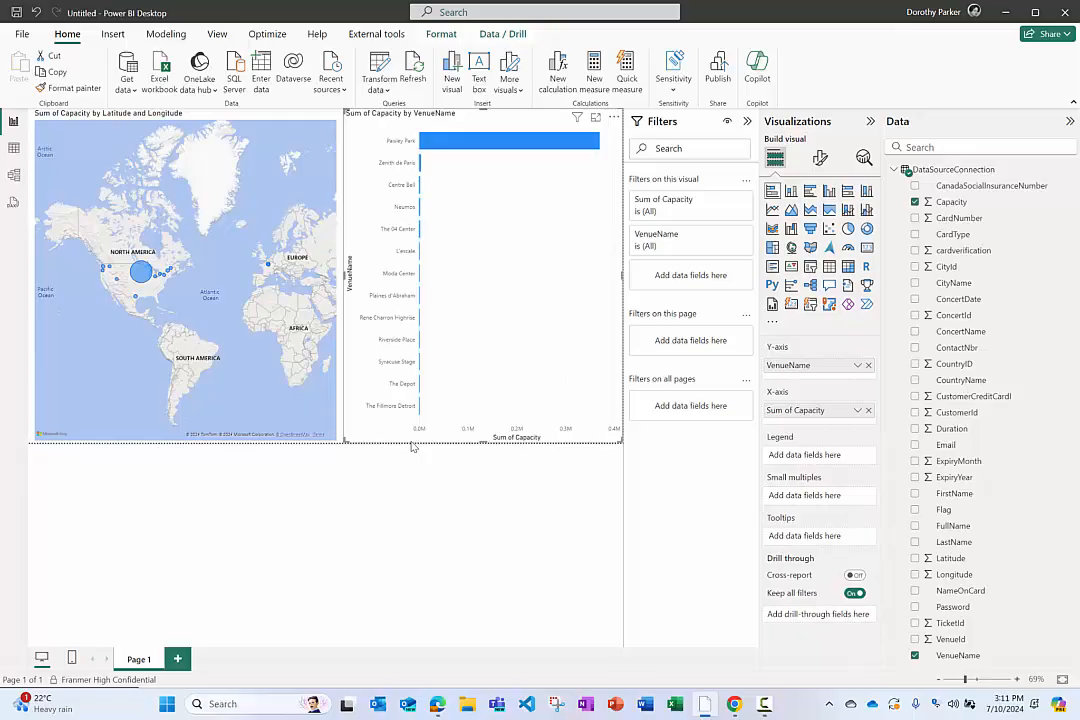
left_click(16, 12)
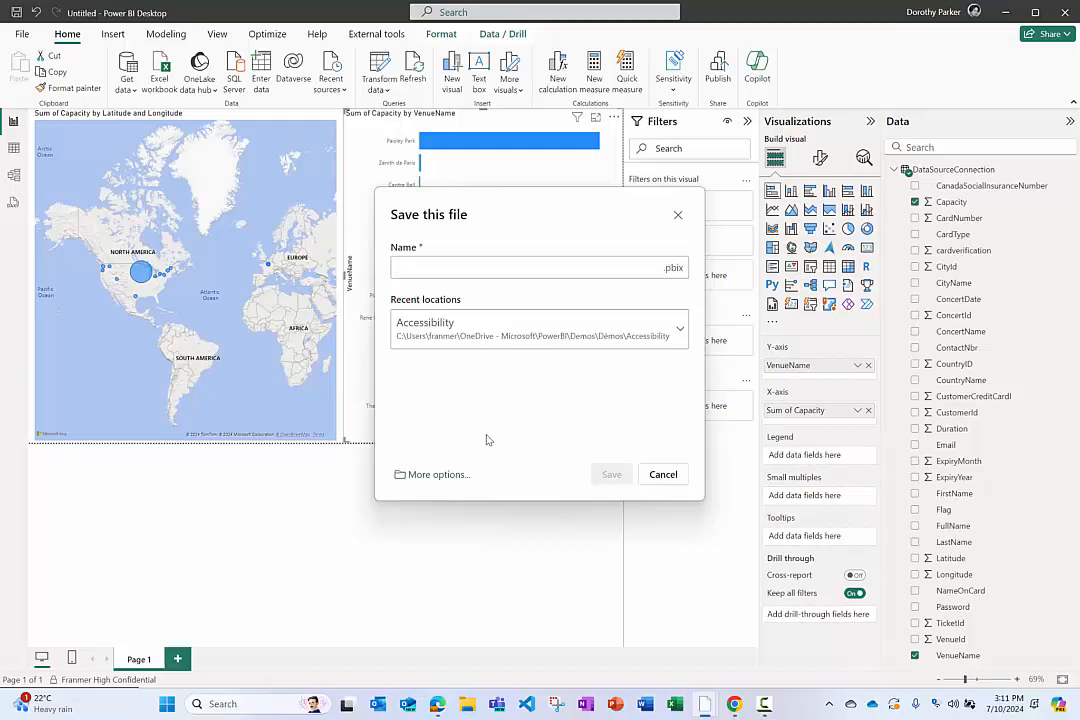
key("Escape")
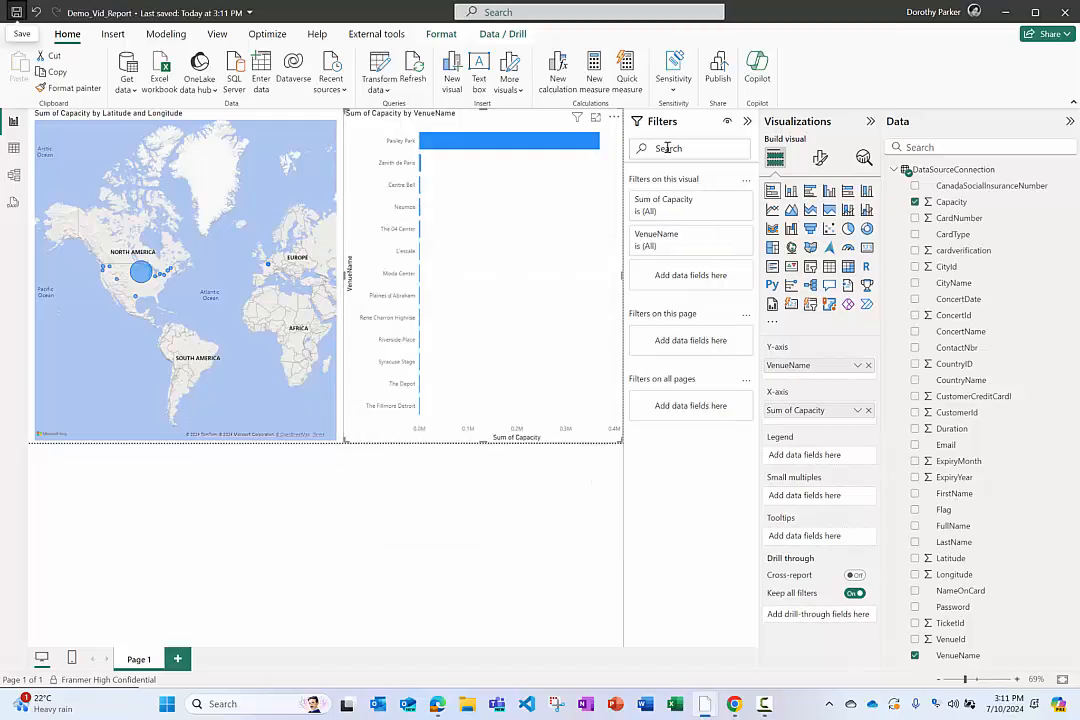
Step: Publish Demo_Vid_Report to My workspace, then minimize Power BI Desktop
left_click(718, 70)
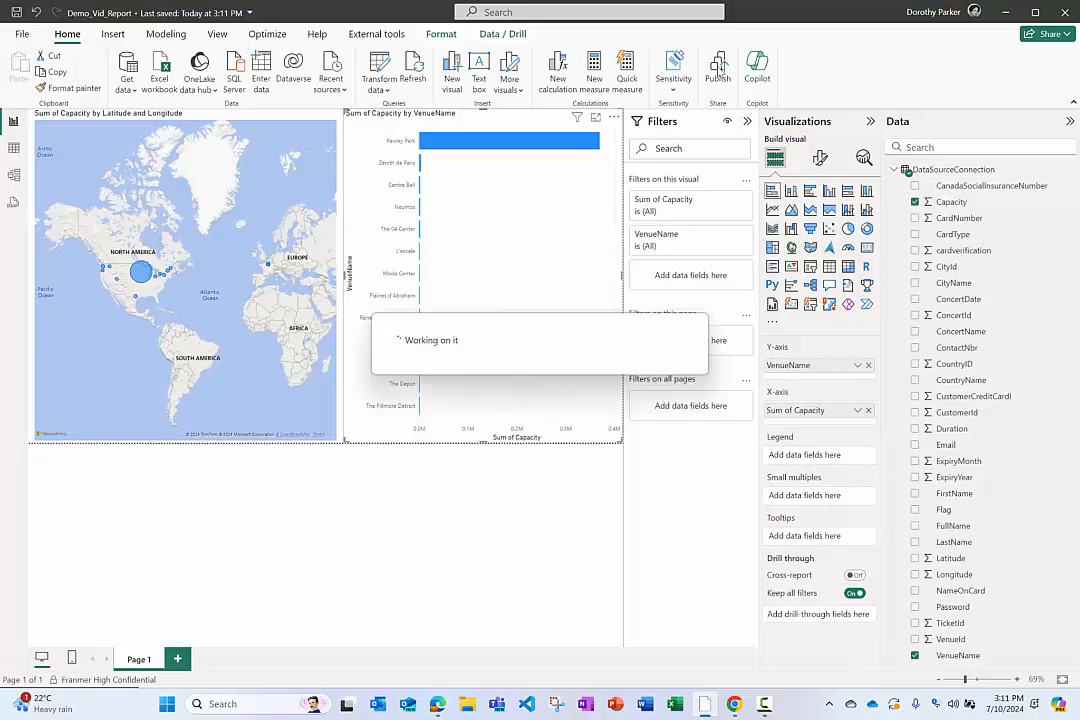
left_click(402, 339)
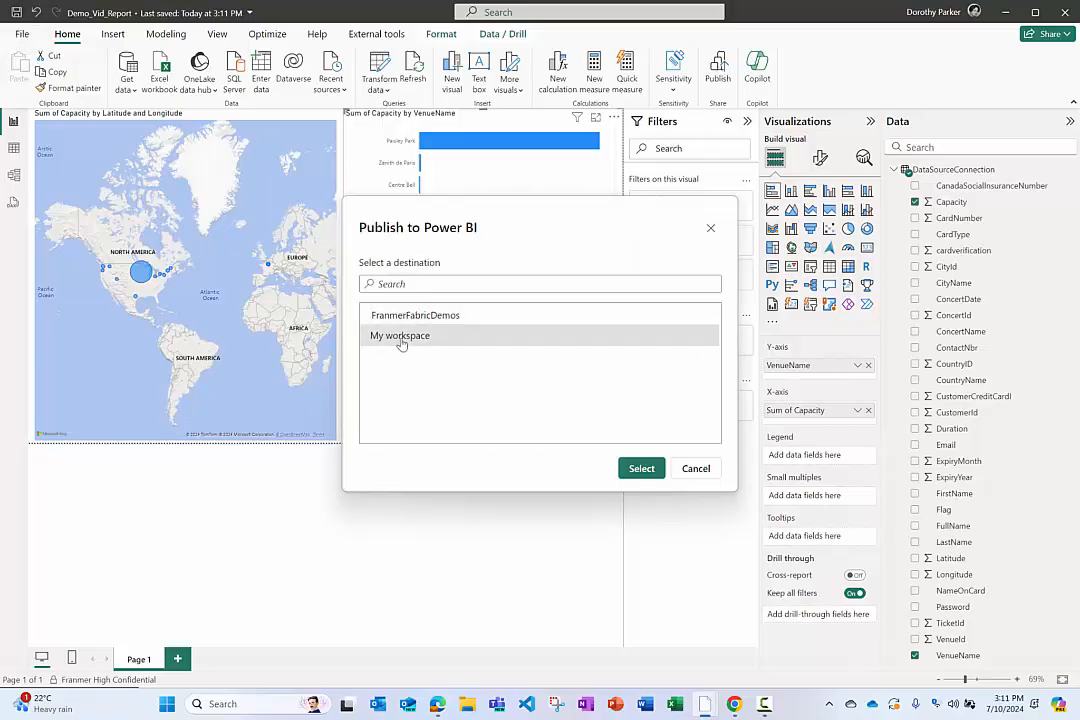
left_click(643, 468)
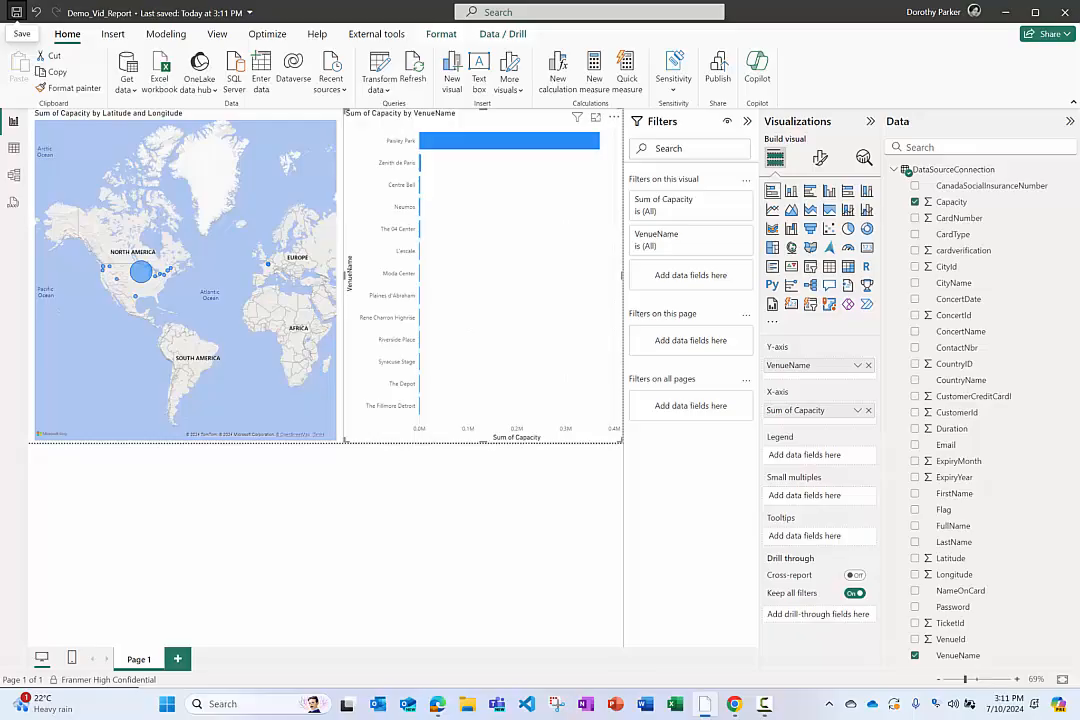
left_click(1006, 12)
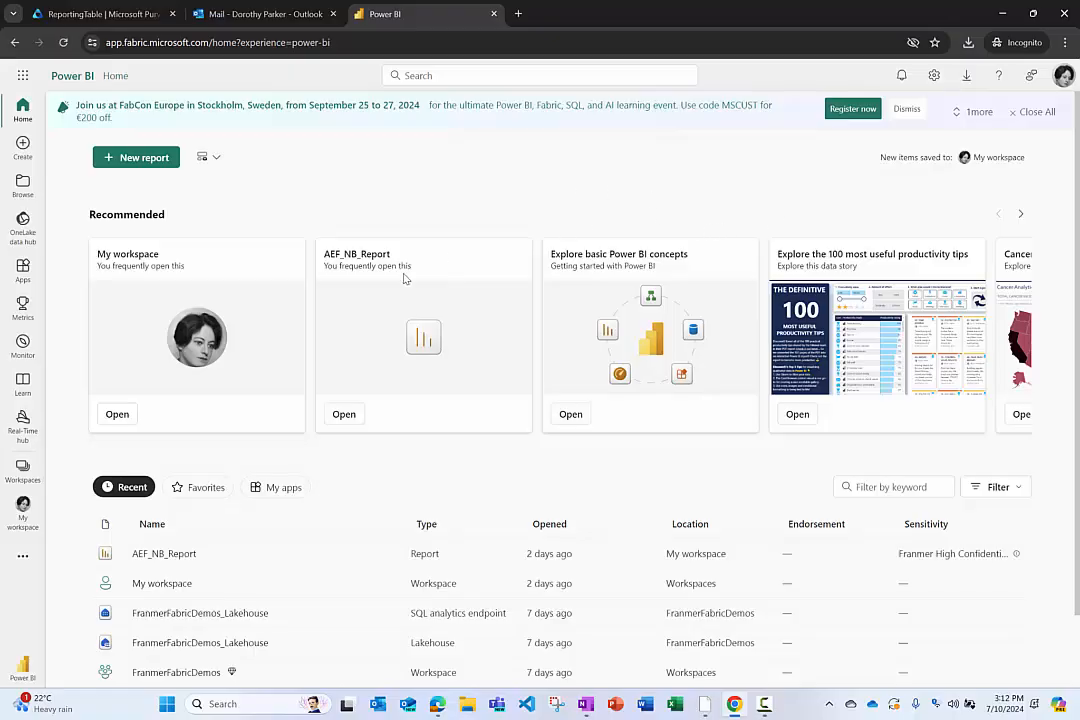
Step: Go to My workspace, narrow the Name column, and open Demo_Vid_Report
left_click(23, 468)
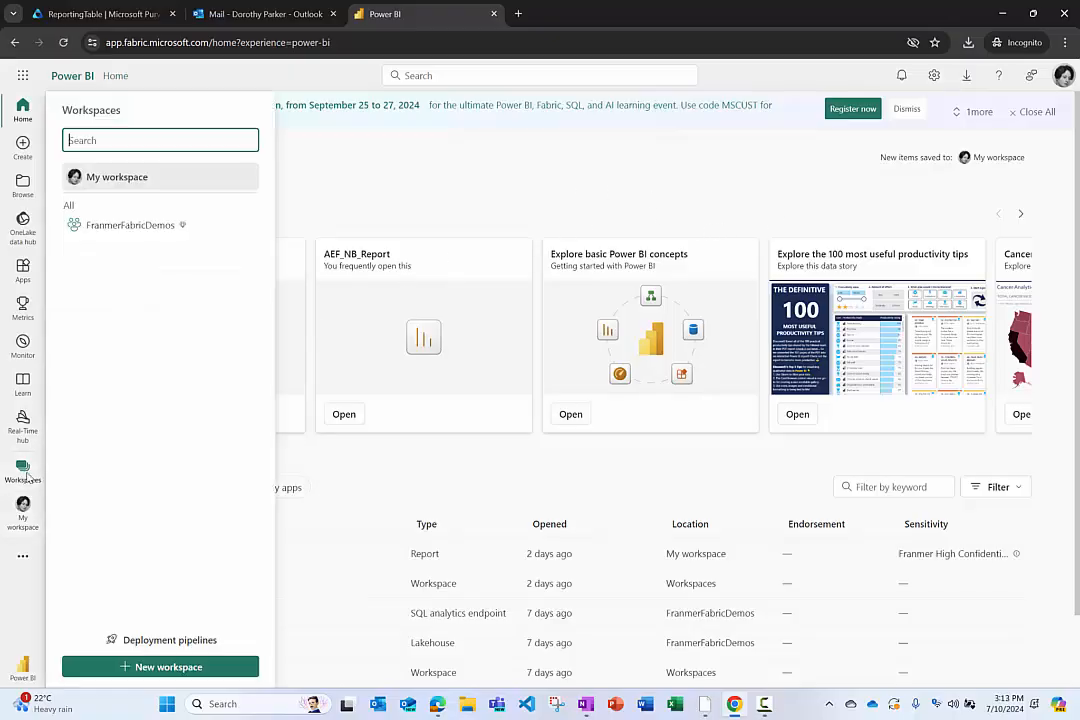
left_click(133, 179)
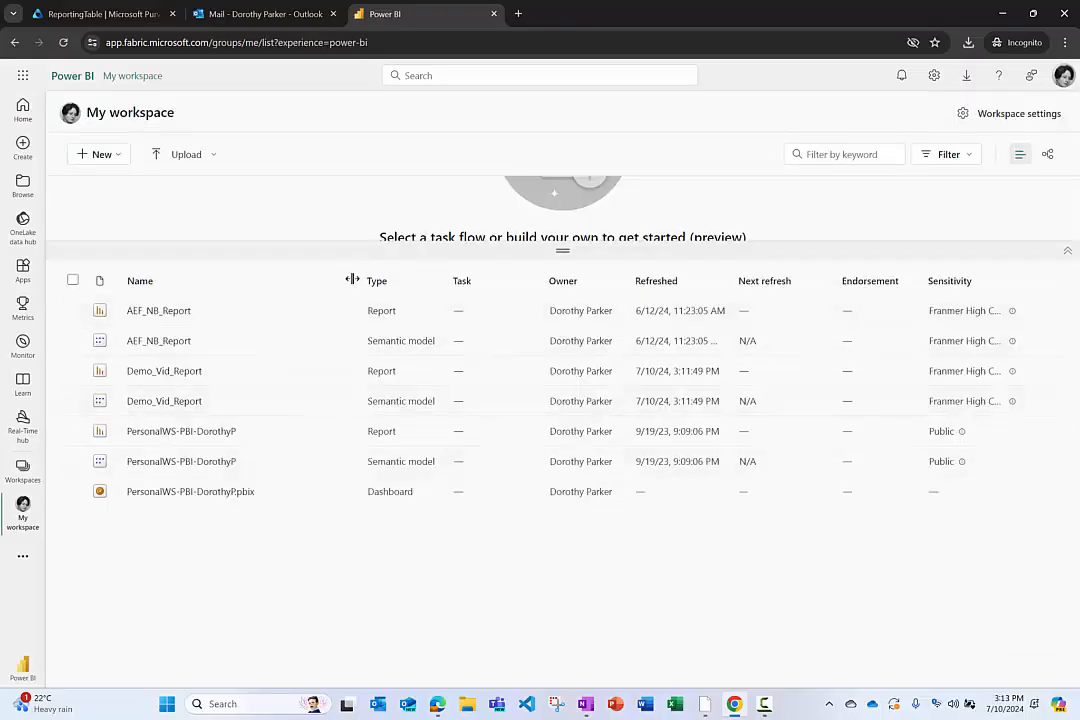
left_click_drag(352, 279, 284, 289)
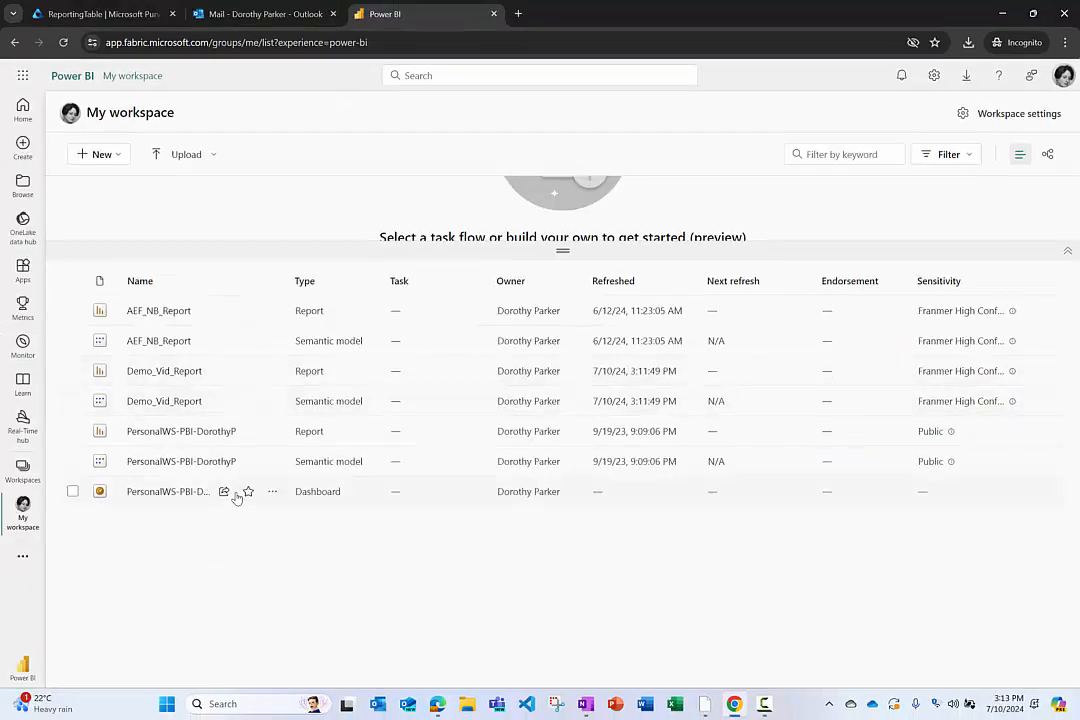
left_click(157, 372)
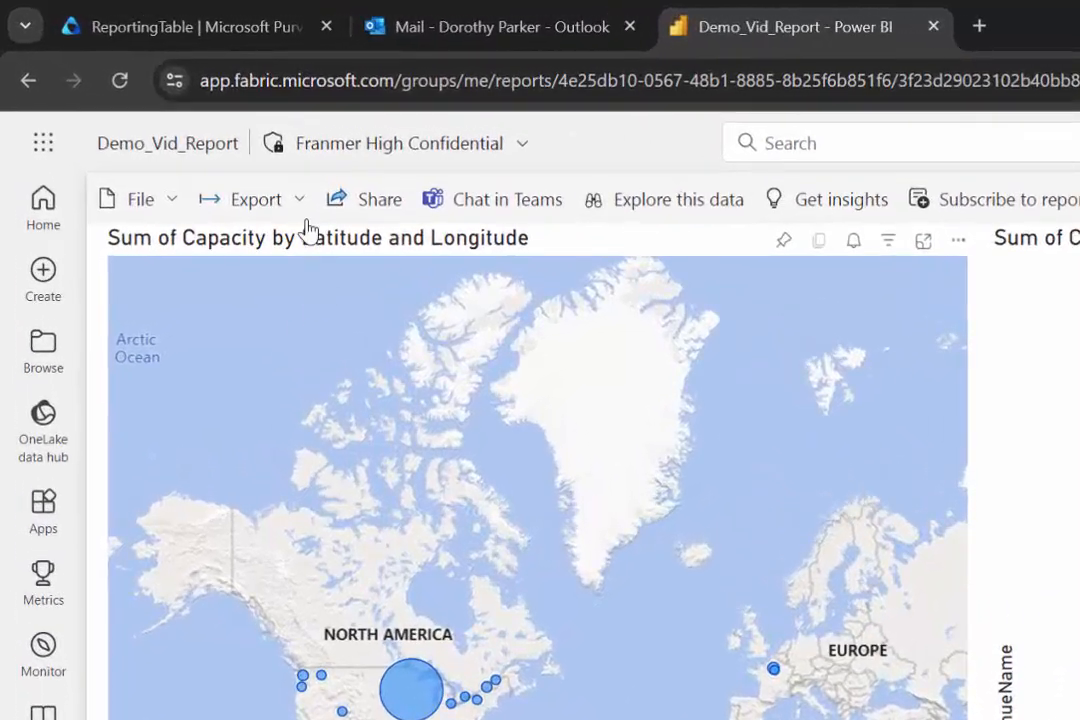
Step: Export the report to PDF using current values
left_click(205, 140)
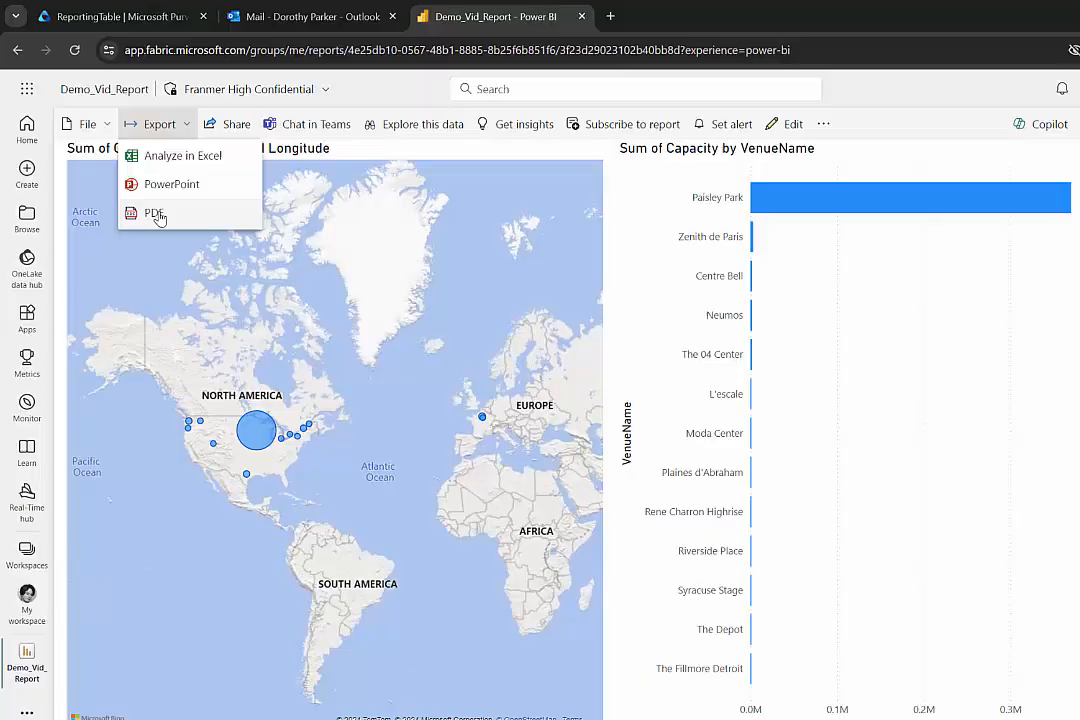
left_click(157, 217)
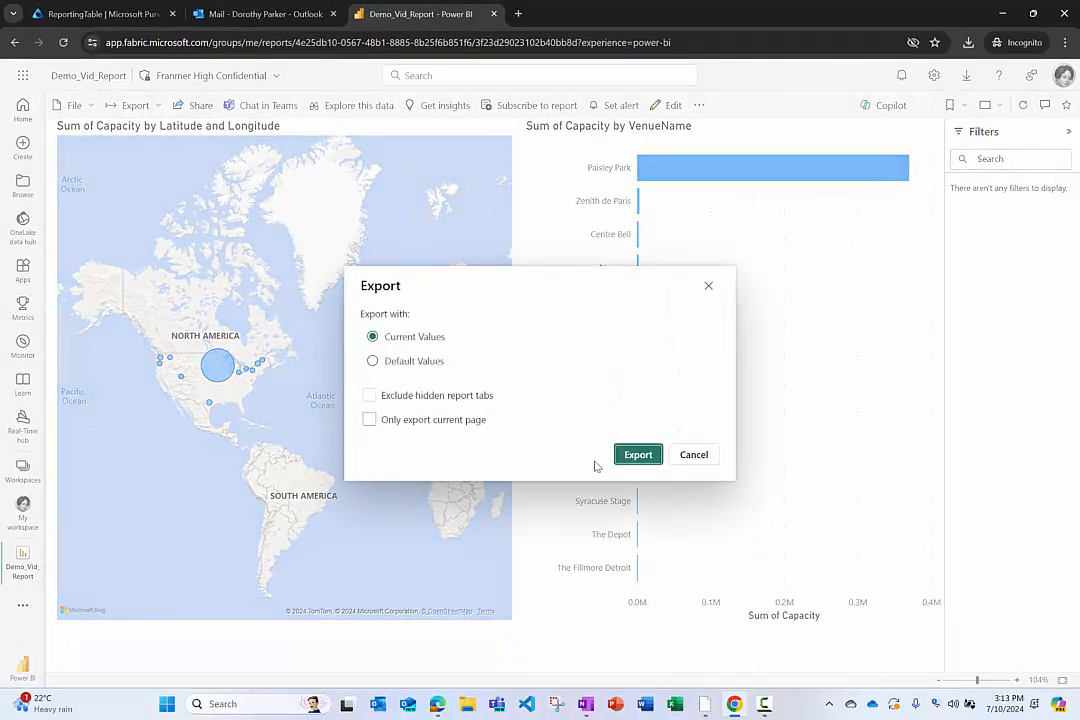
left_click(747, 537)
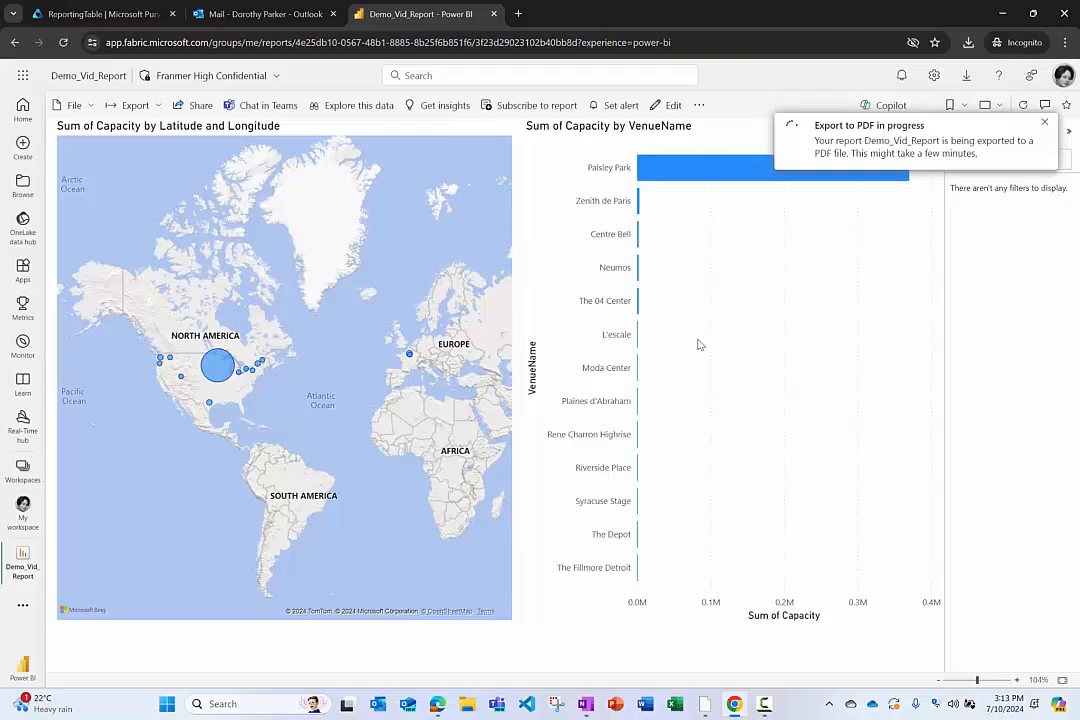
Step: Cross-highlight Paisley Park, Zenith de Paris and Centre Bell, then explore Audubon Rd in street view
left_click(687, 176)
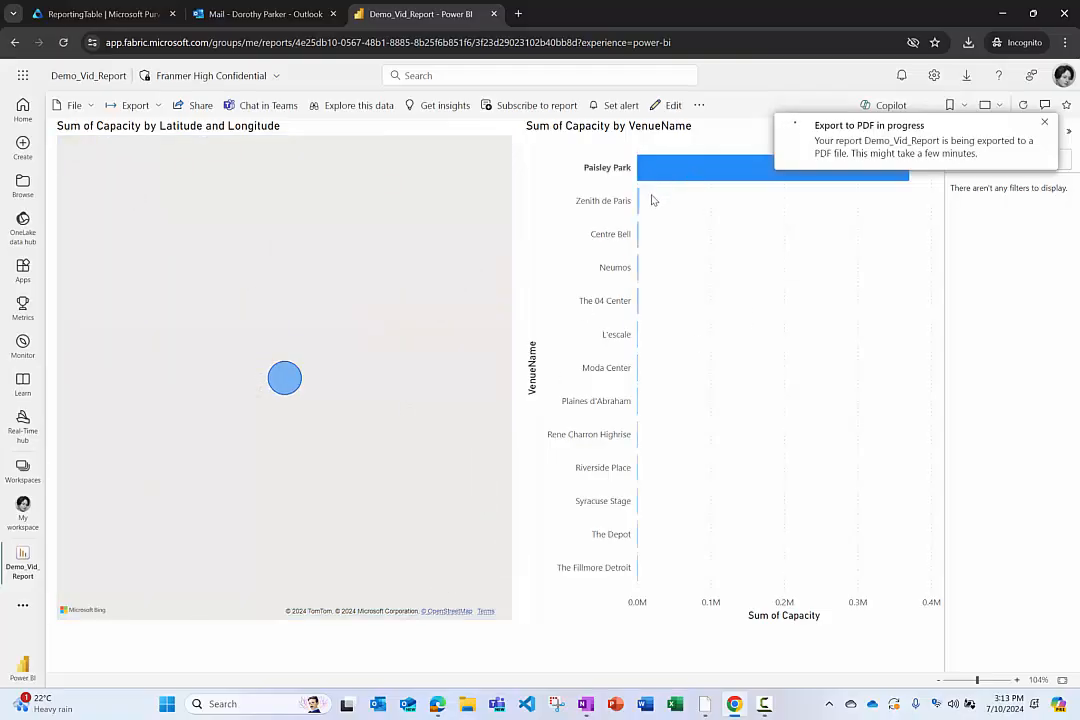
left_click(638, 204)
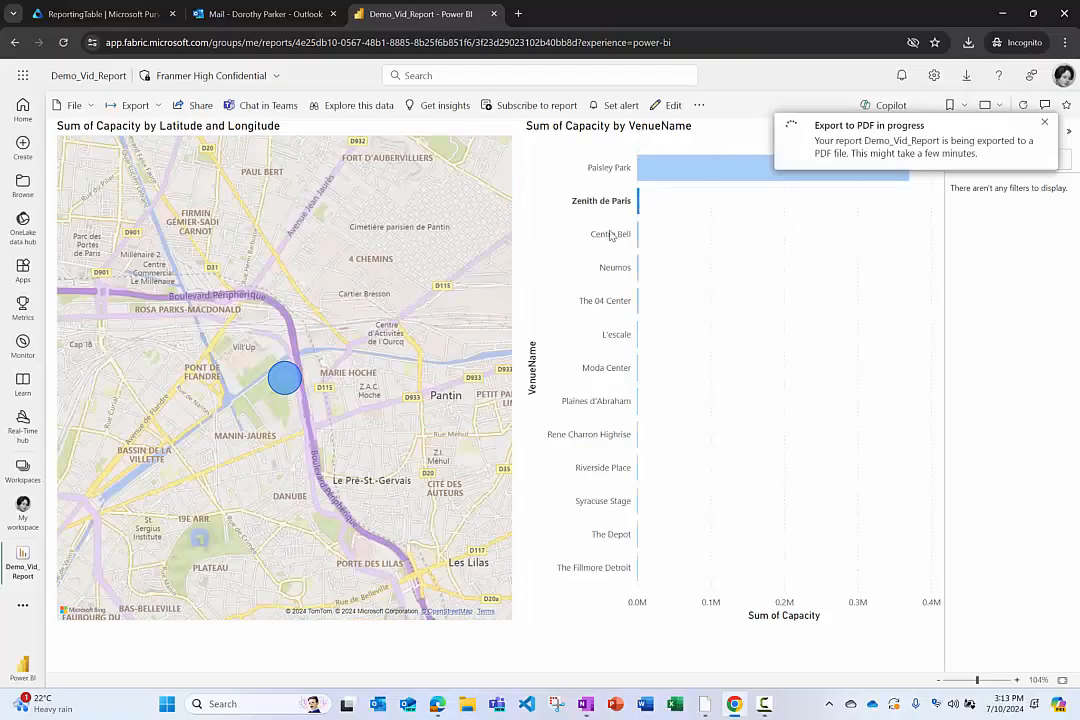
left_click(610, 234)
left_click(617, 170)
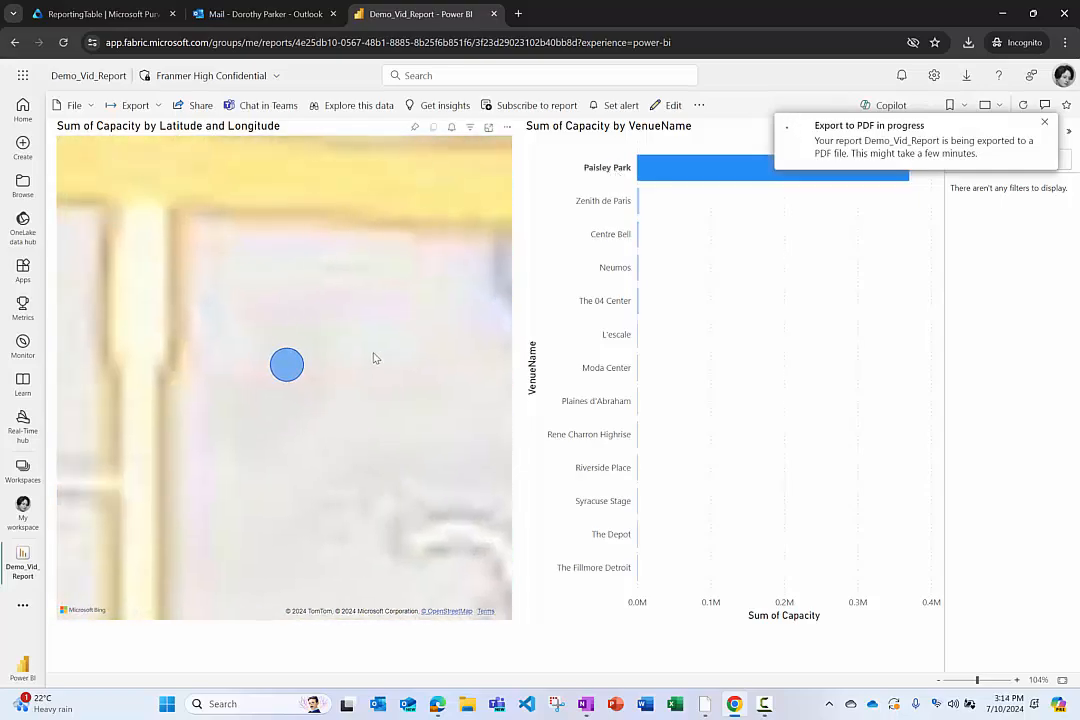
left_click_drag(166, 377, 267, 368)
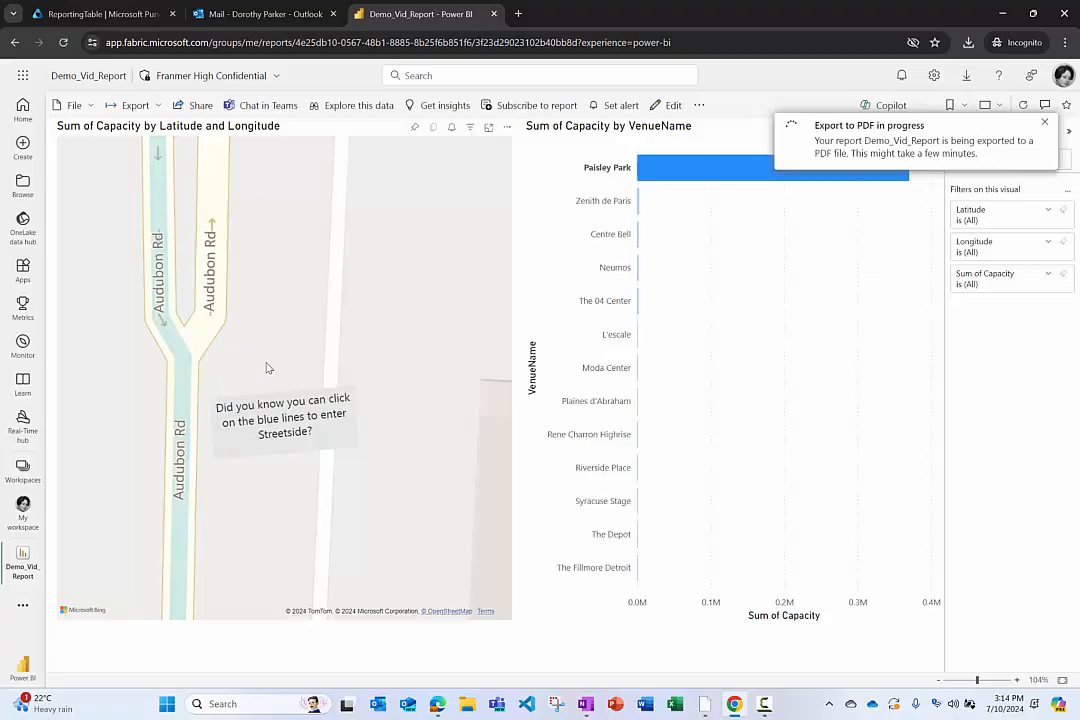
left_click(178, 389)
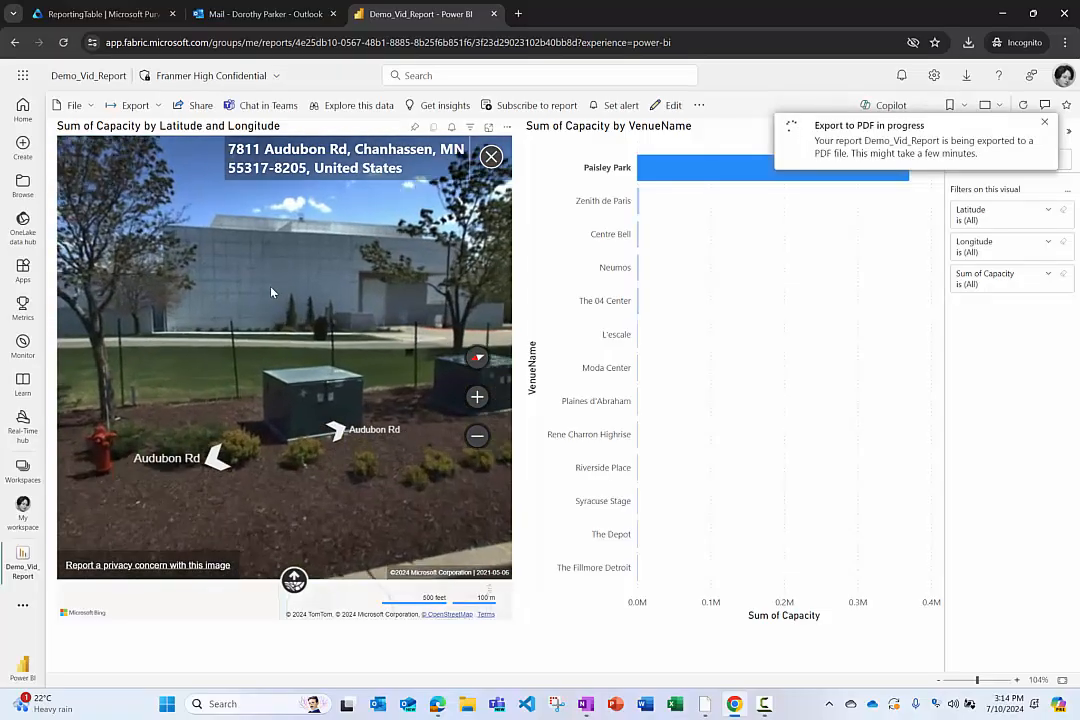
scroll(272, 292, "down", 3)
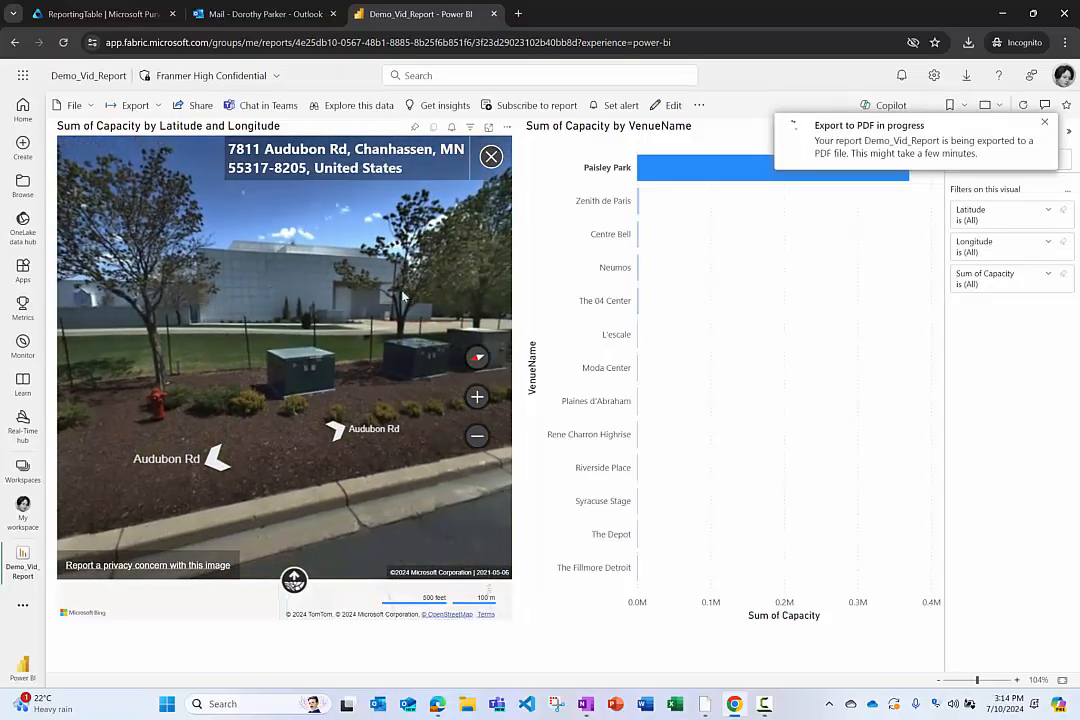
left_click_drag(272, 292, 374, 286)
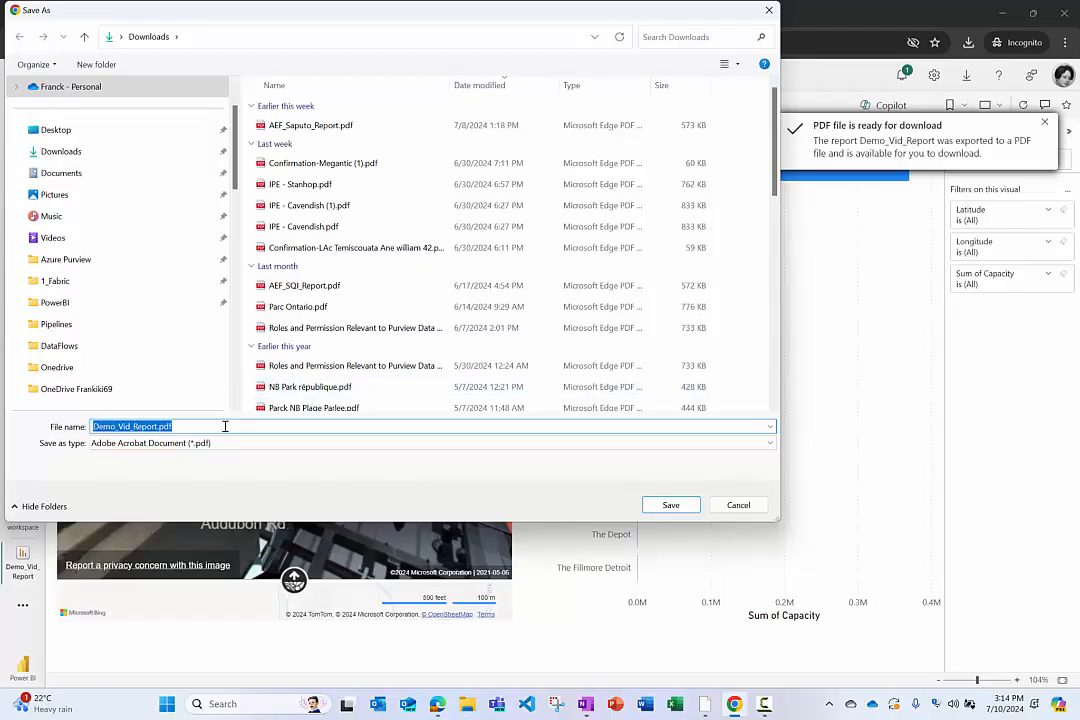
Step: Save Demo_Vid_Report.pdf to Downloads, open the protected PDF, then go to Outlook Mail
left_click(670, 507)
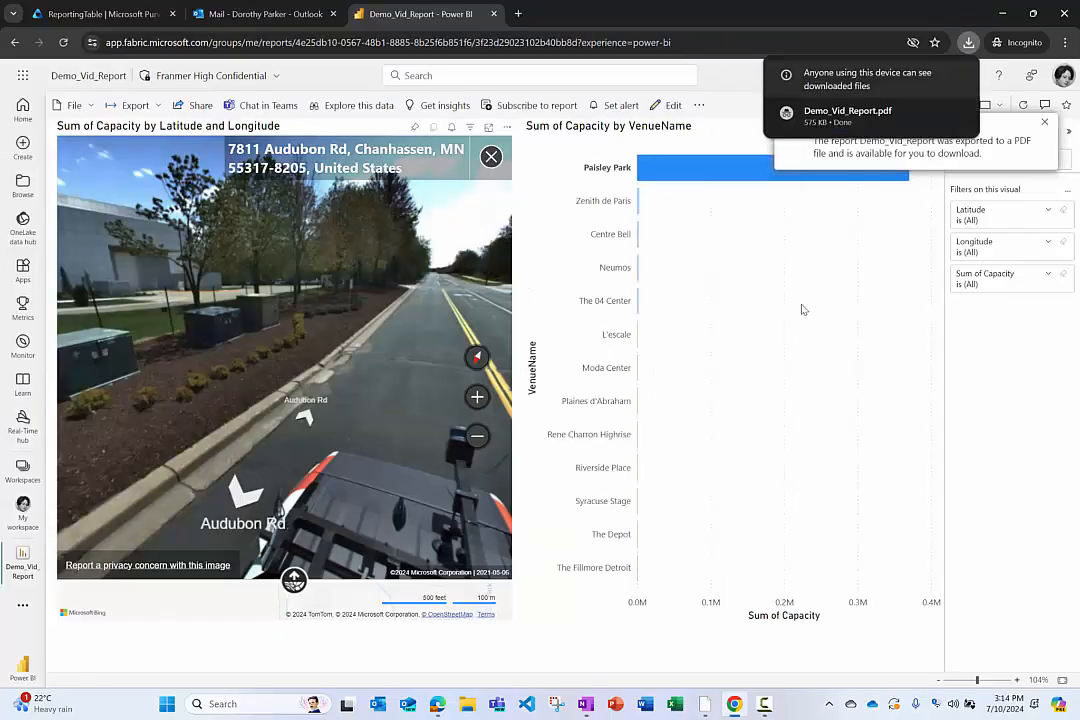
left_click(843, 118)
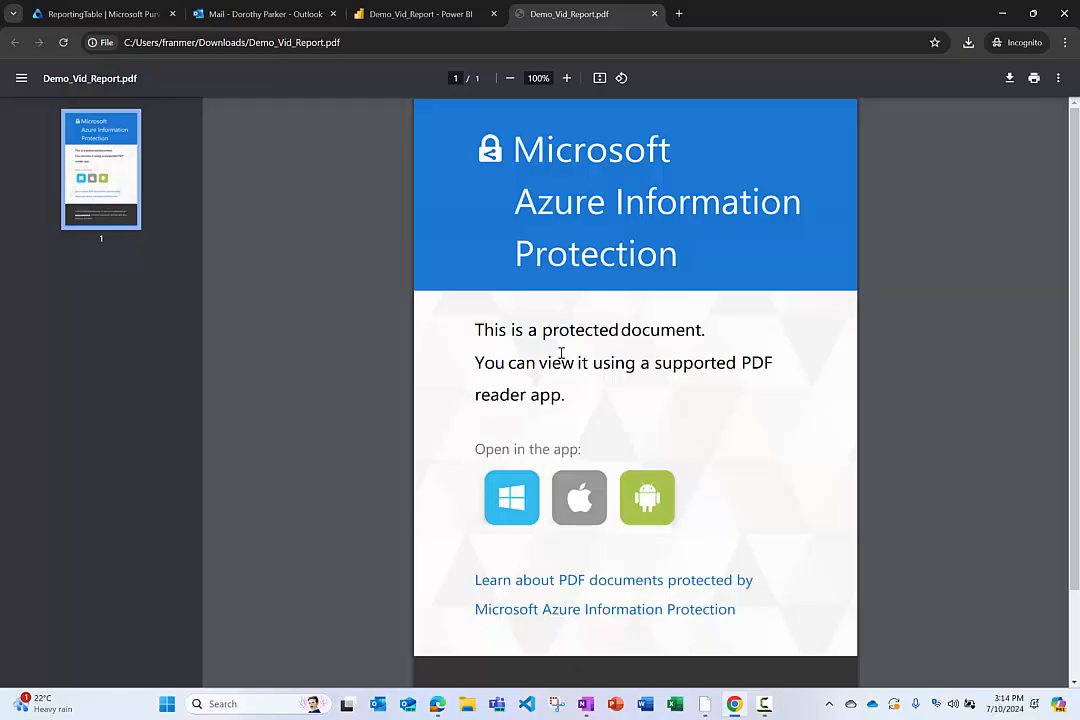
left_click(241, 16)
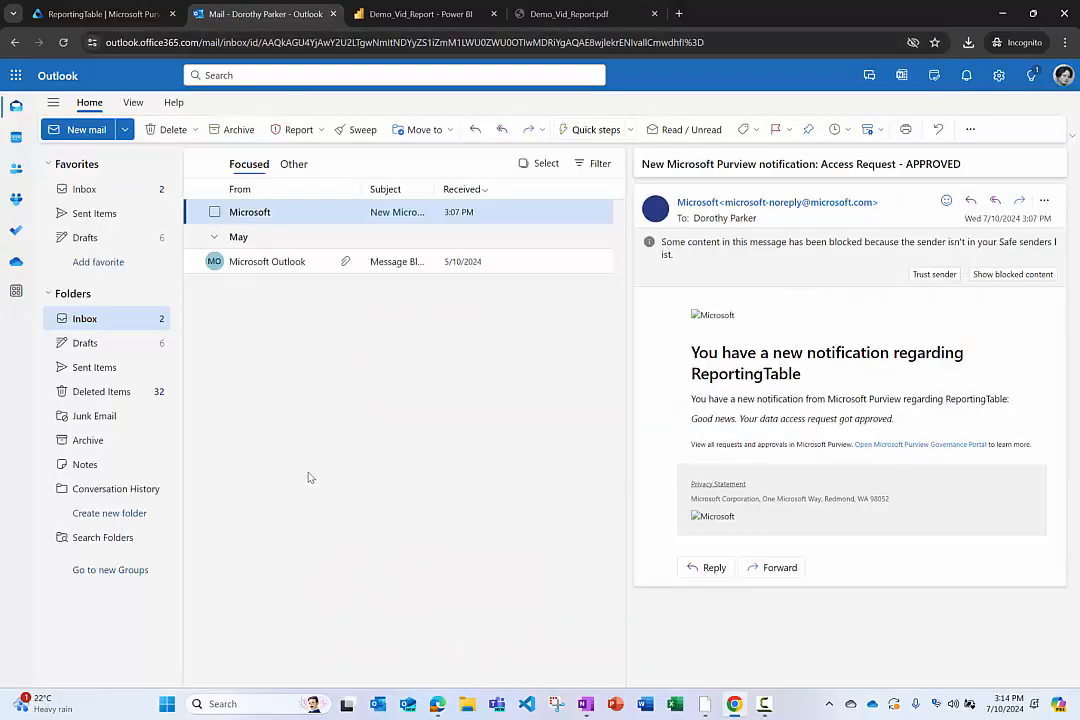
Step: Start a new email addressed to a colleague chosen from the contact suggestions
left_click(80, 129)
type("f")
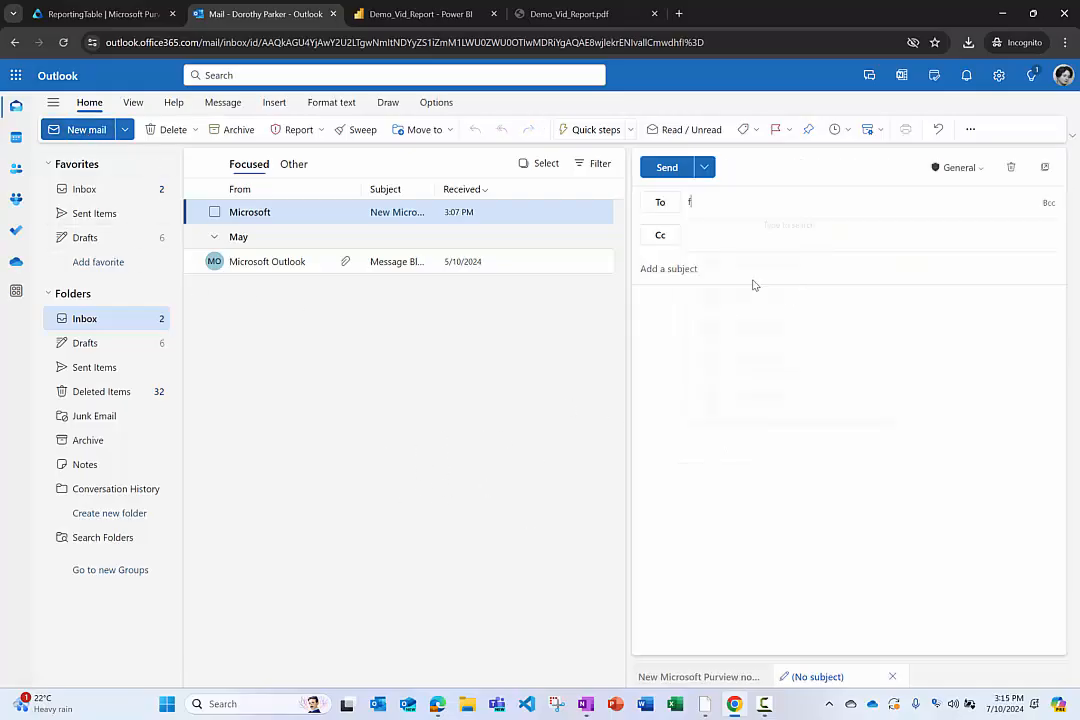
type("ranmer")
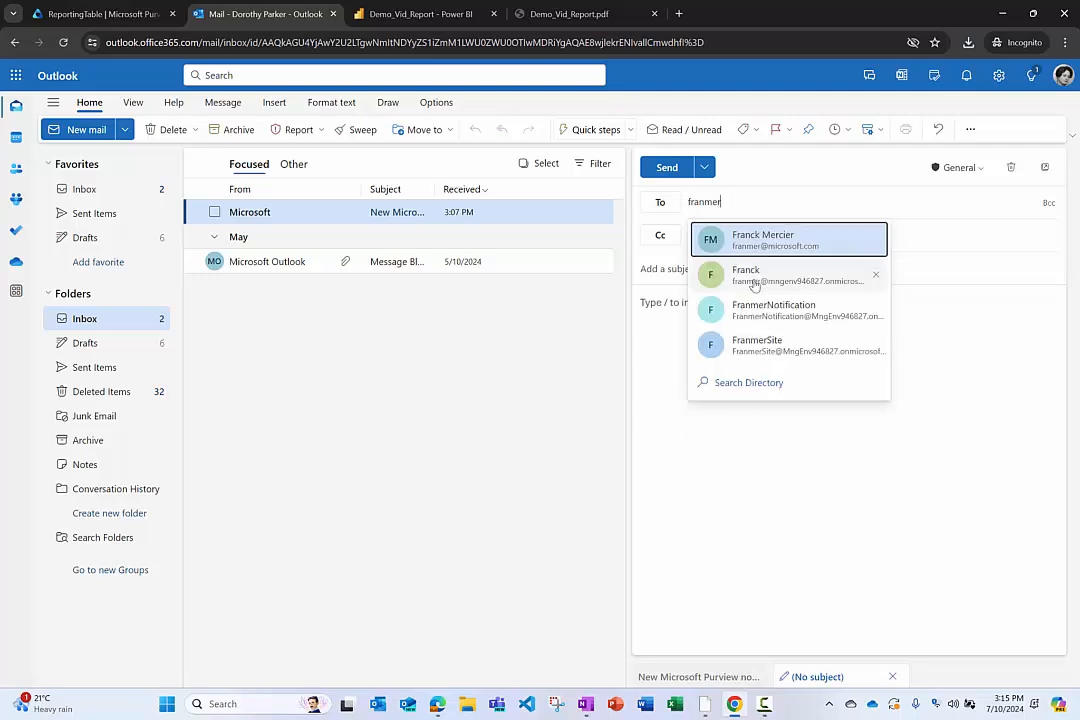
left_click(767, 241)
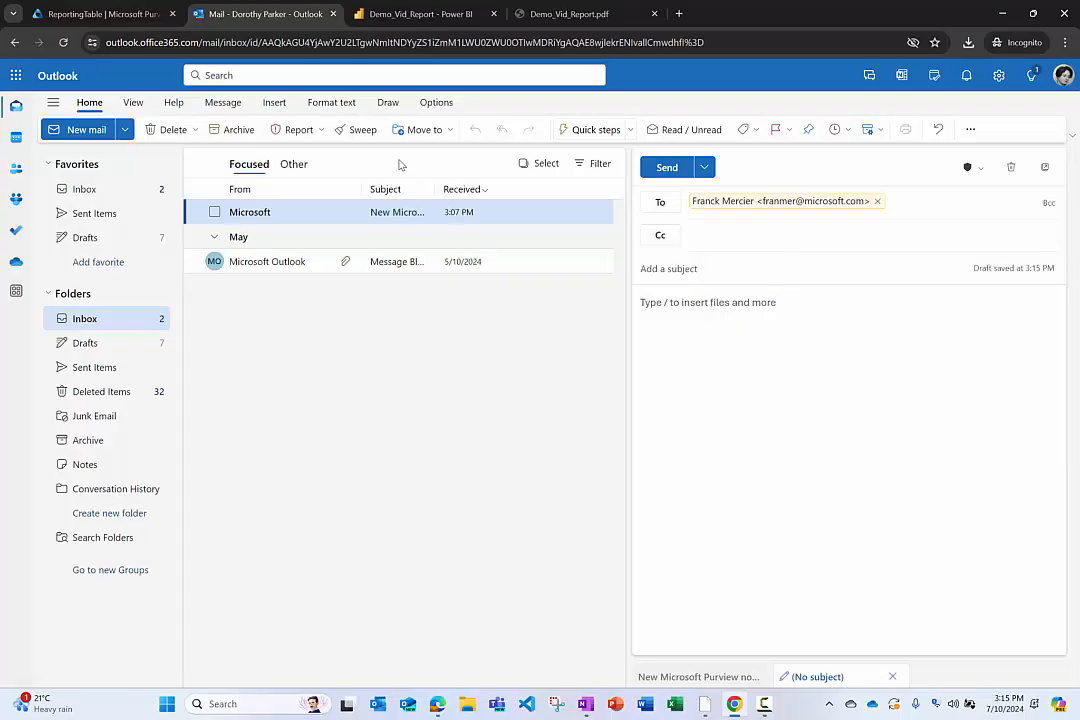
Step: Attach Downloads\Demo_Vid_Report.pdf from this computer to the draft
left_click(273, 104)
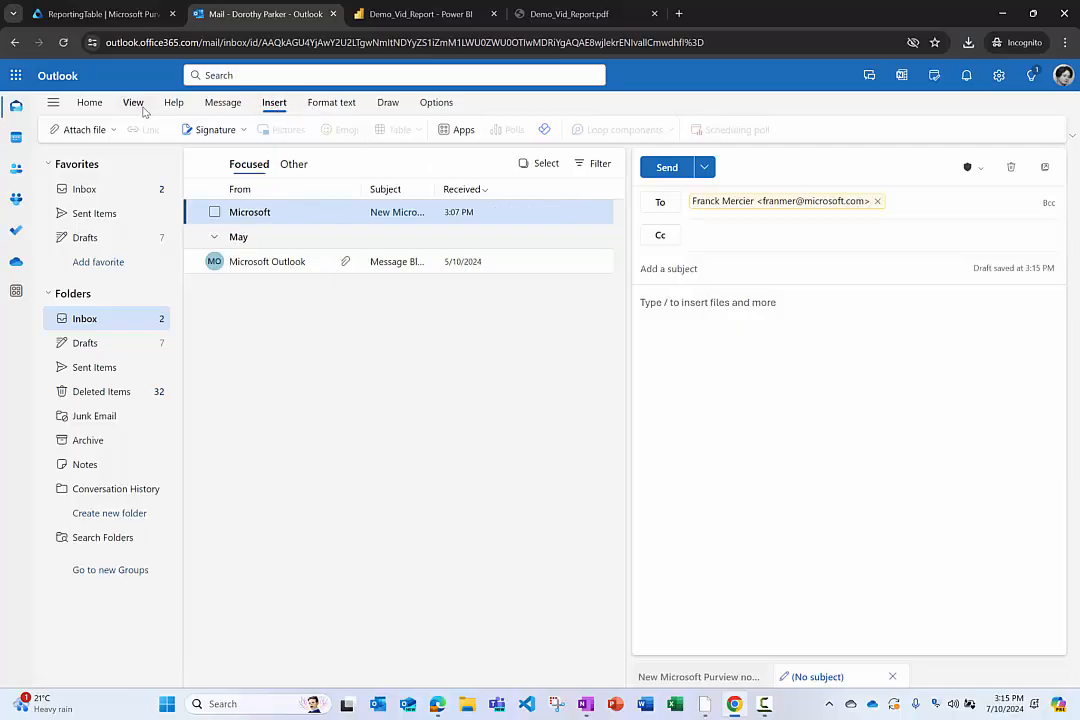
left_click(78, 132)
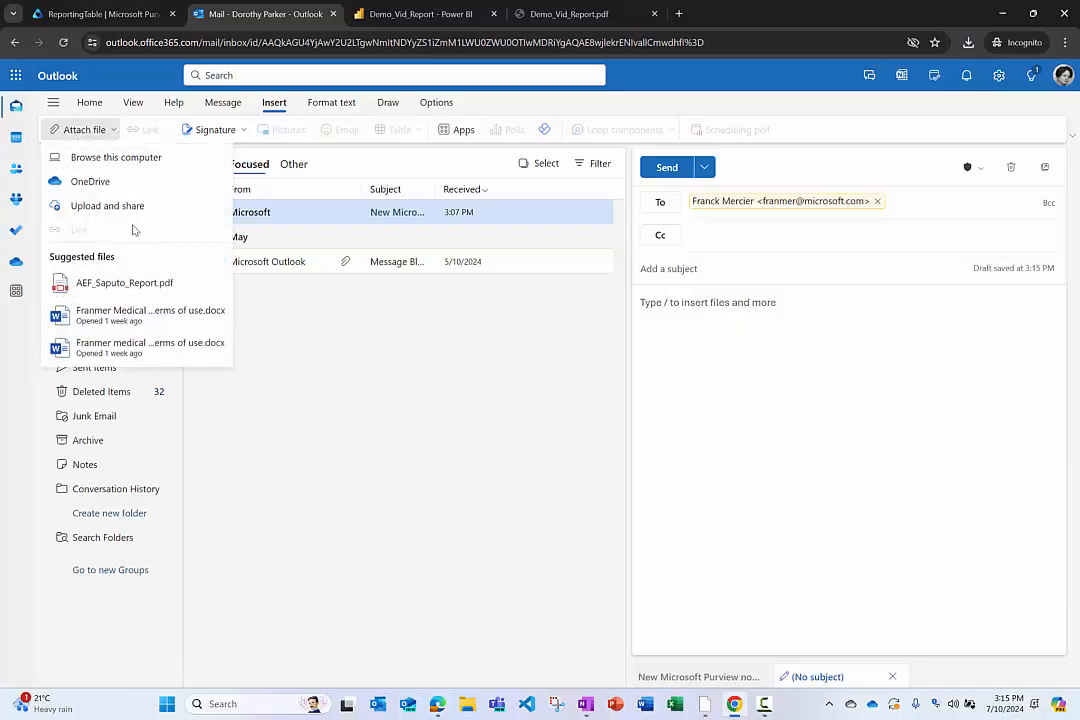
left_click(116, 158)
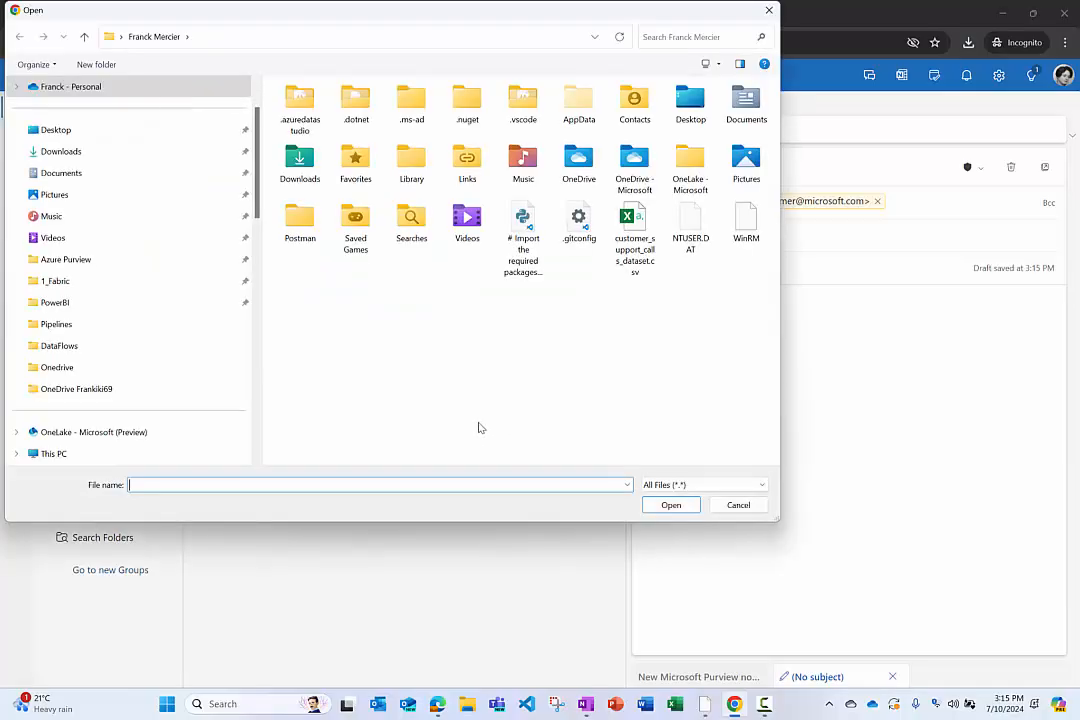
left_click(70, 151)
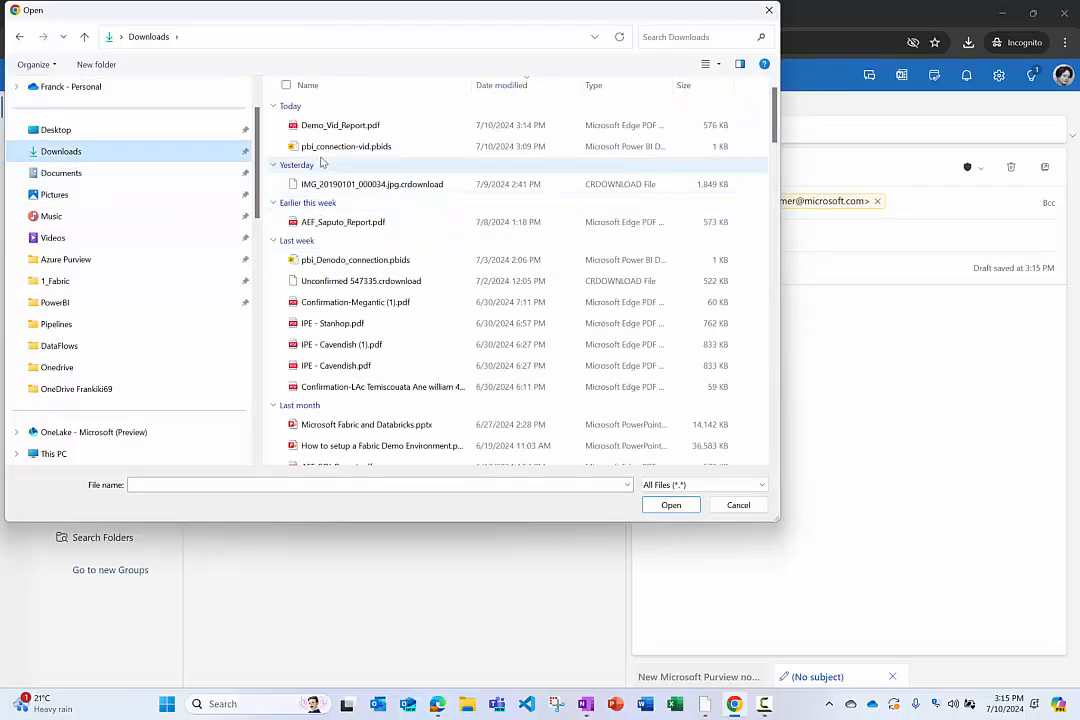
double_click(332, 127)
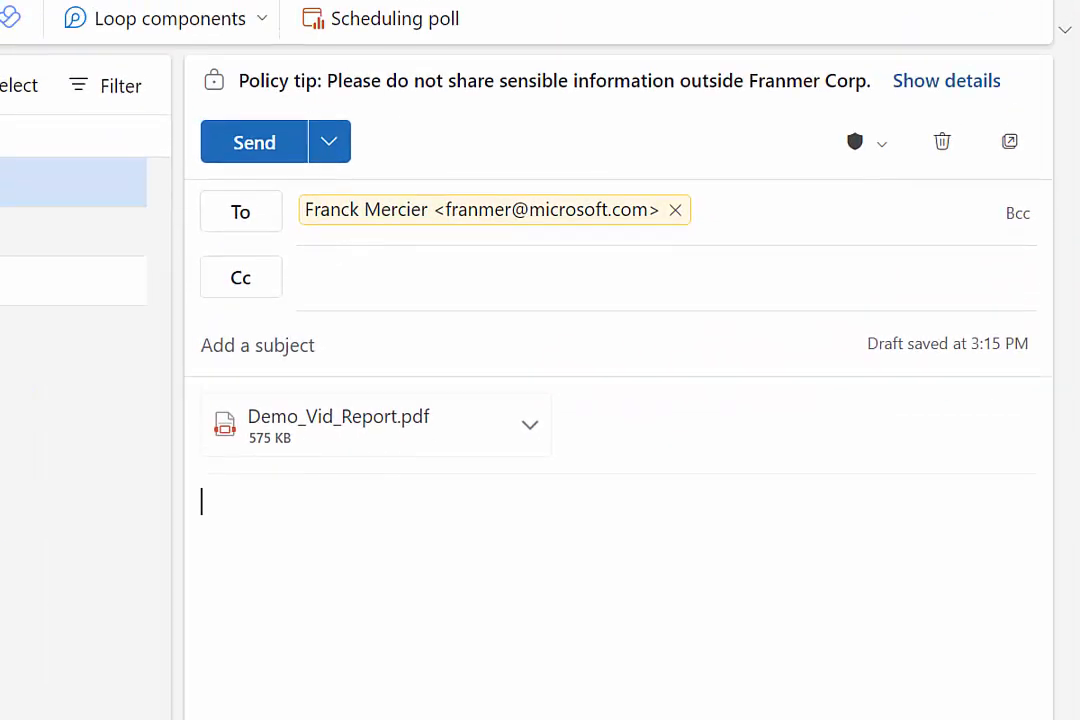
mouse_move(223, 52)
left_mouse_down()
mouse_move(562, 117)
mouse_move(897, 115)
left_mouse_up()
left_click_drag(552, 66, 570, 42)
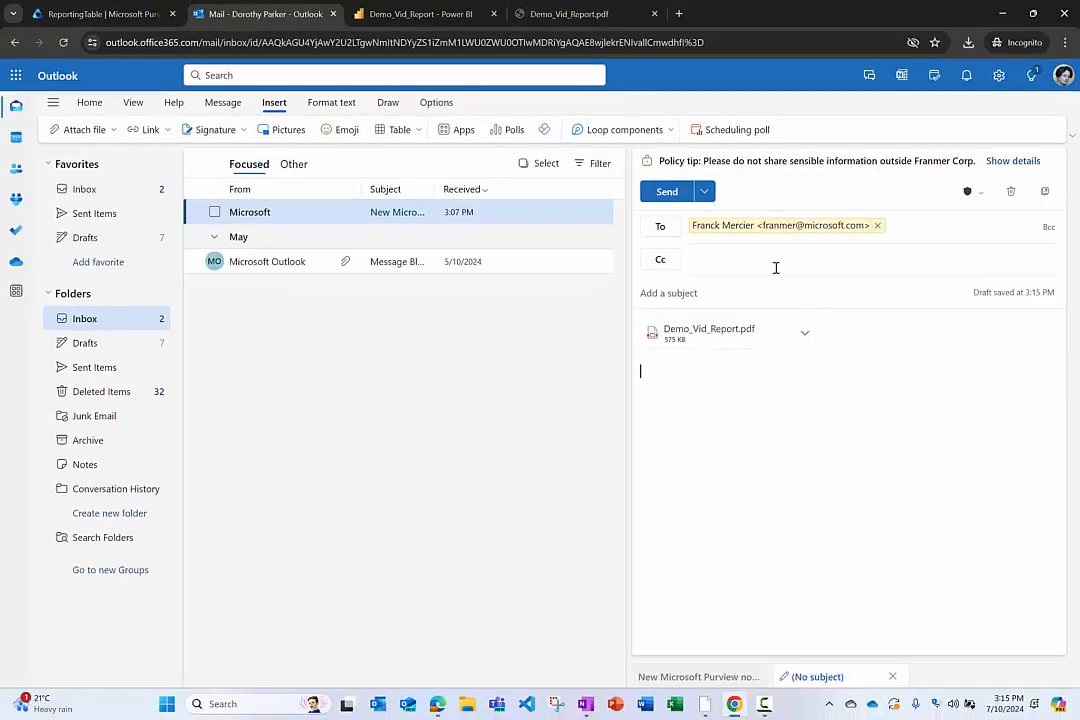
left_click(383, 346)
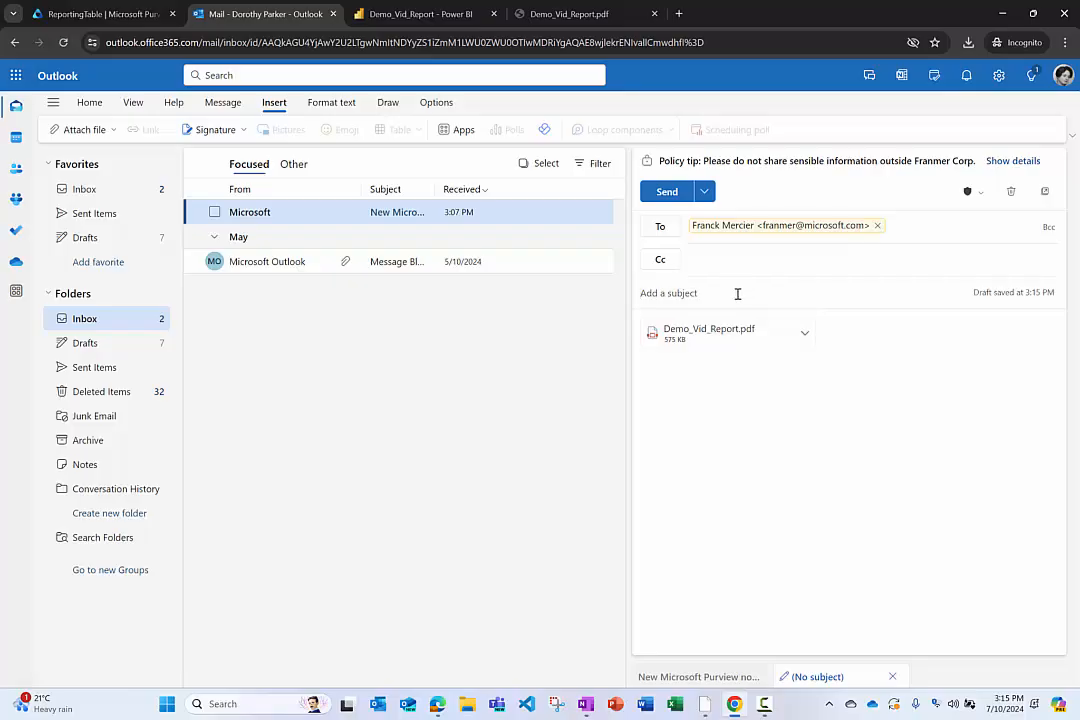
Step: Give the draft the subject 'Test', try sending it, and dismiss the Send blocked warning
type("Test")
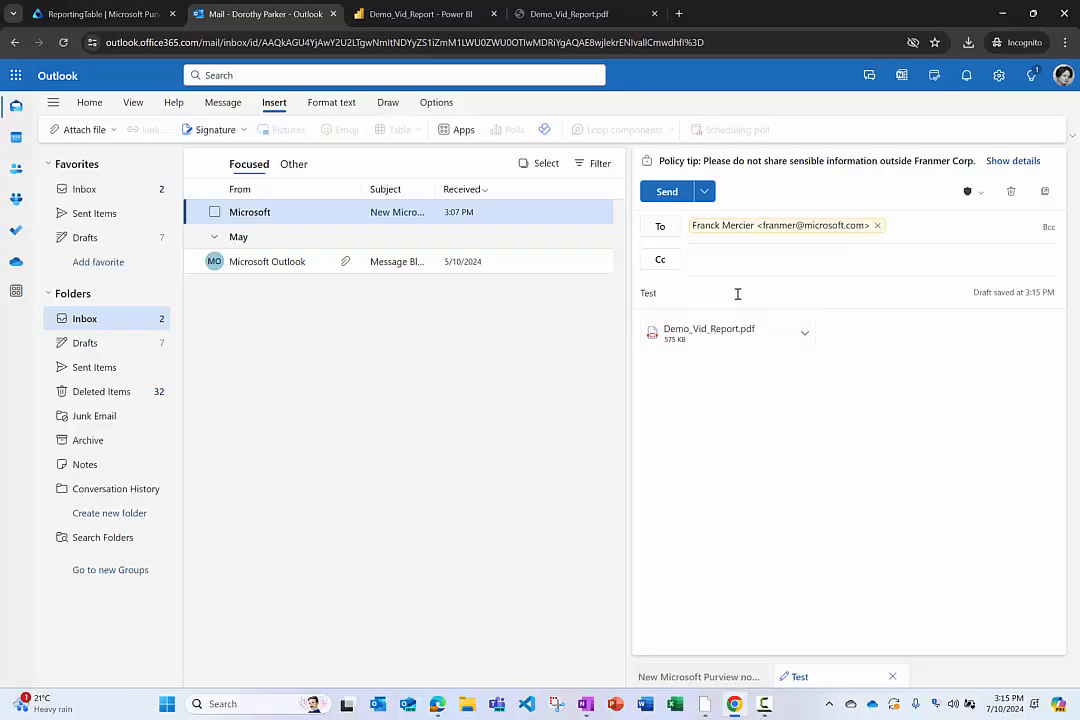
key("Tab")
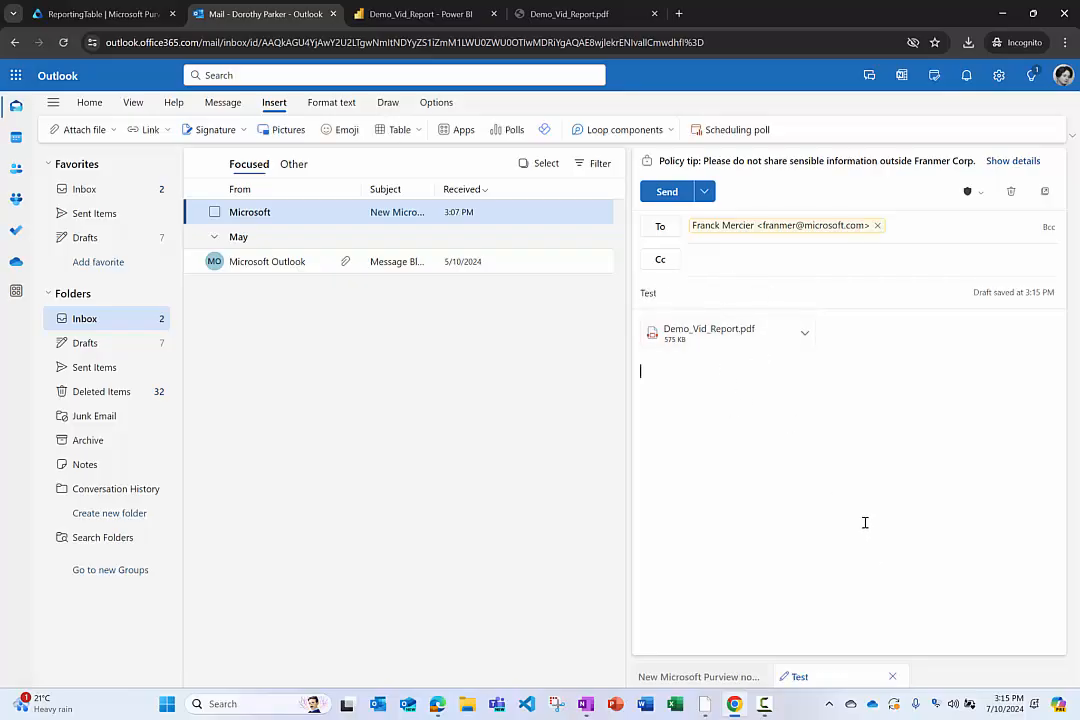
left_click(668, 194)
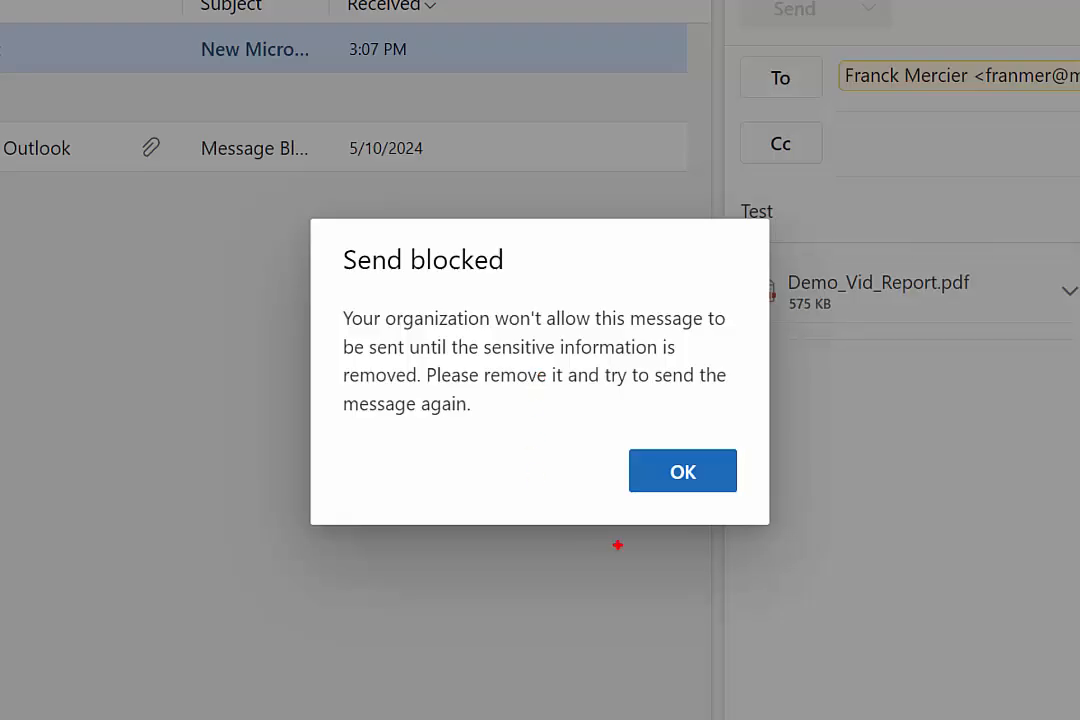
left_click_drag(661, 509, 663, 566)
mouse_move(350, 243)
left_mouse_down()
mouse_move(506, 312)
mouse_move(625, 262)
left_mouse_up()
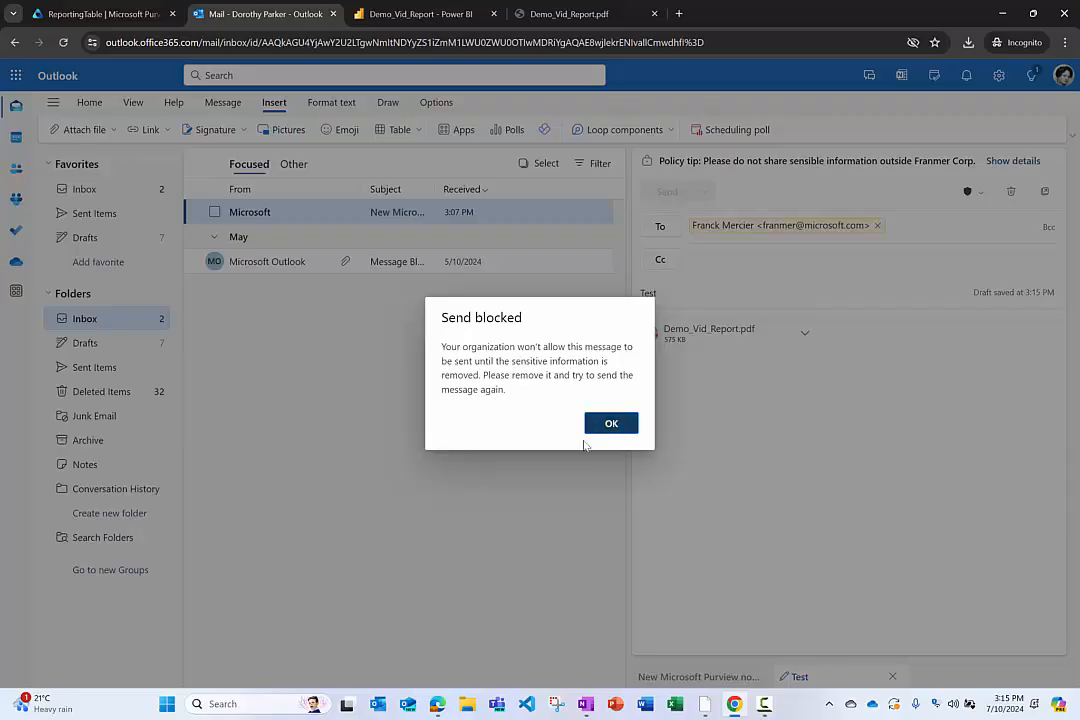
left_click(648, 475)
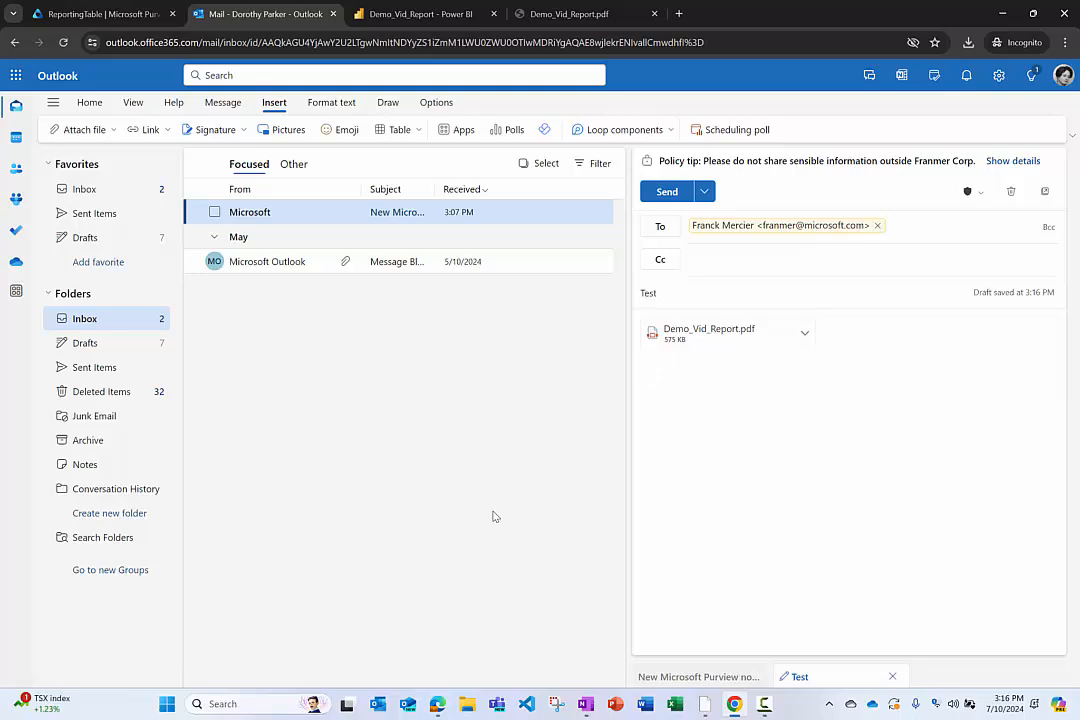
Step: Return to Purview, cancel the Power BI prompt, open Data Catalog, and expand the navigation
left_click(115, 14)
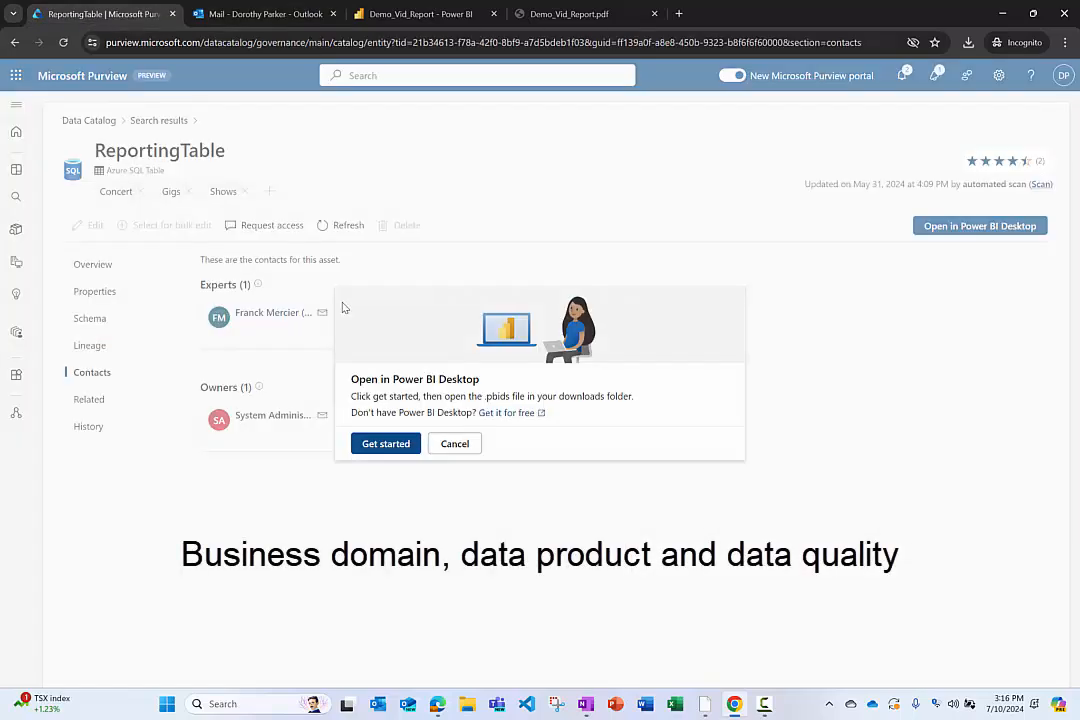
left_click(452, 444)
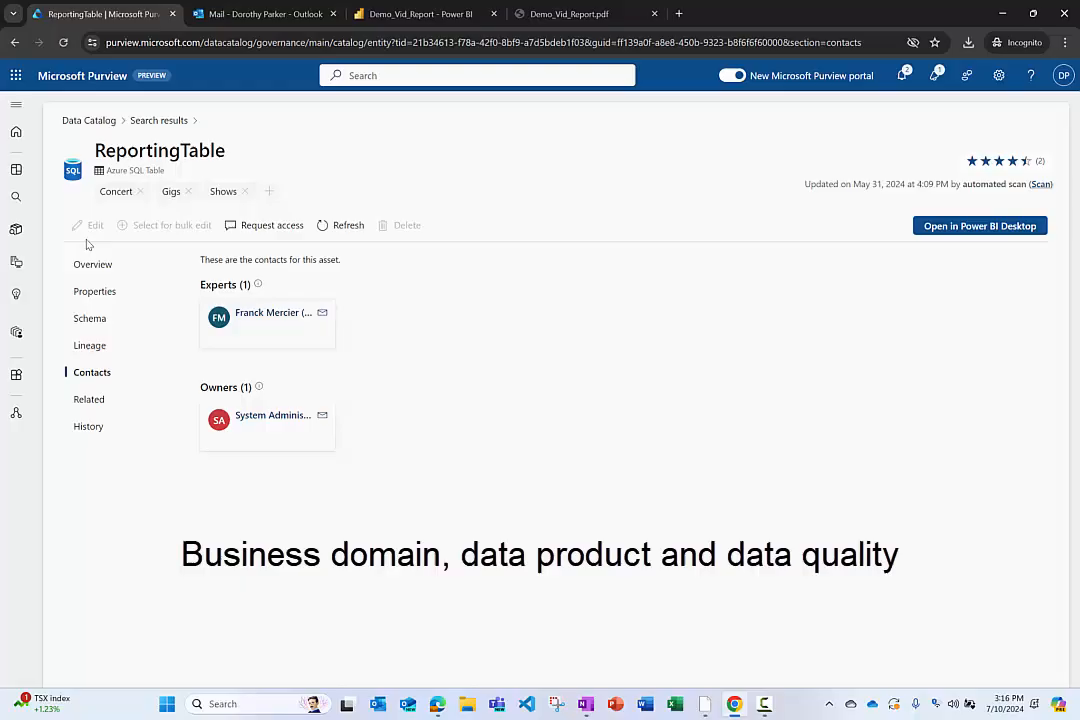
left_click(16, 131)
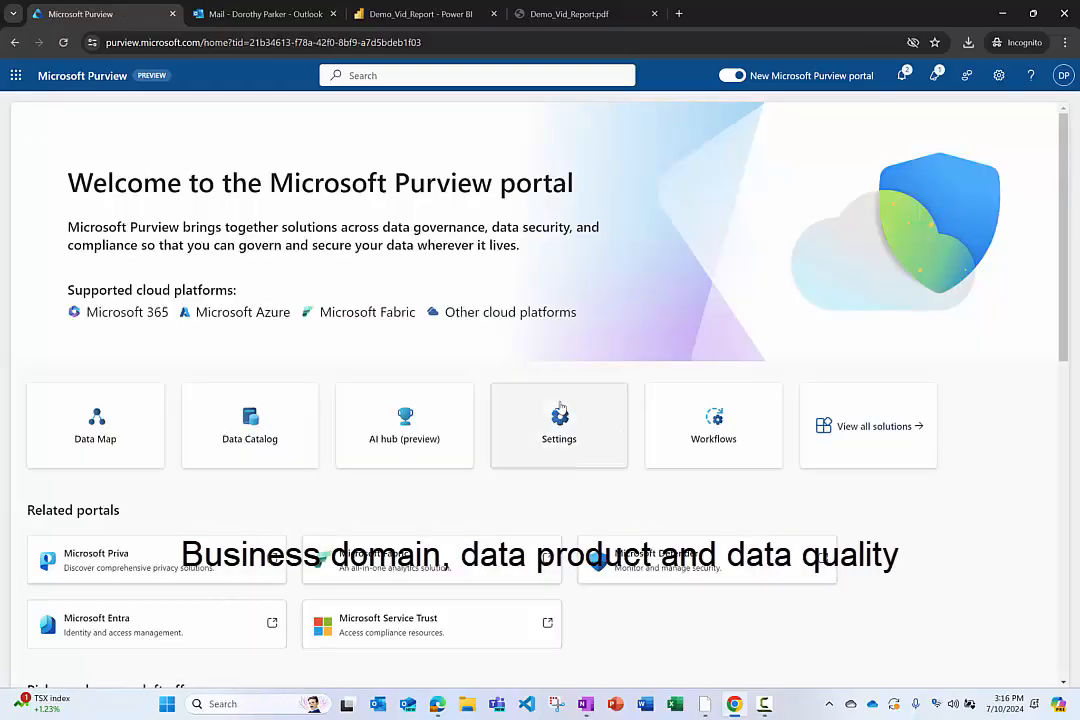
left_click(276, 449)
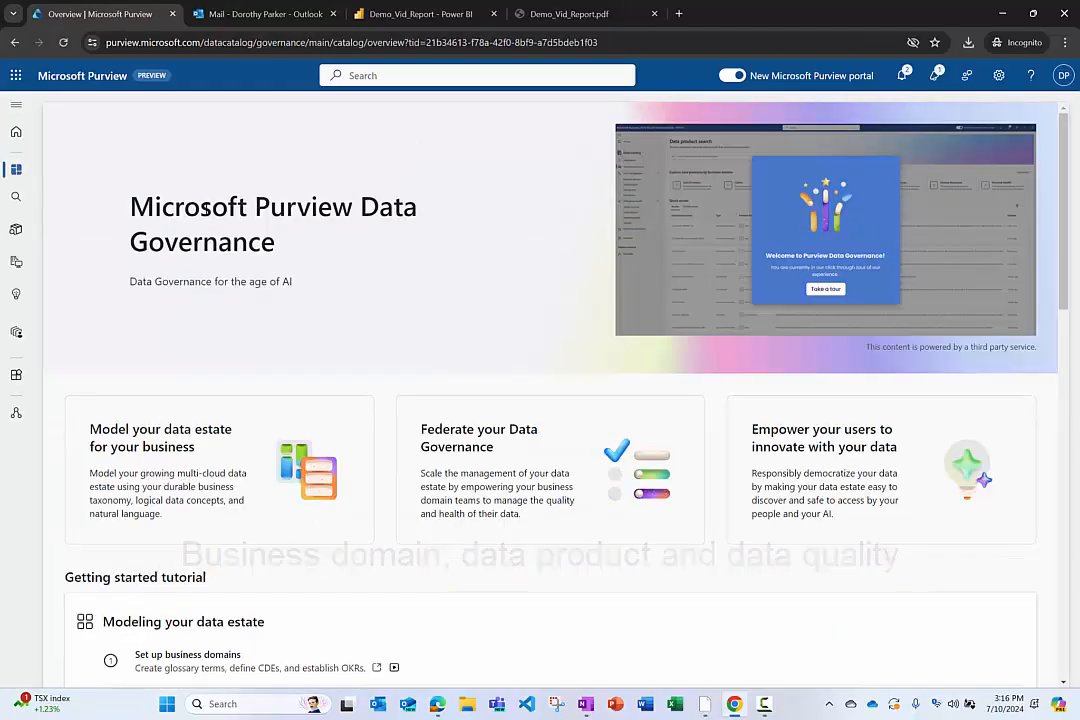
left_click(22, 141)
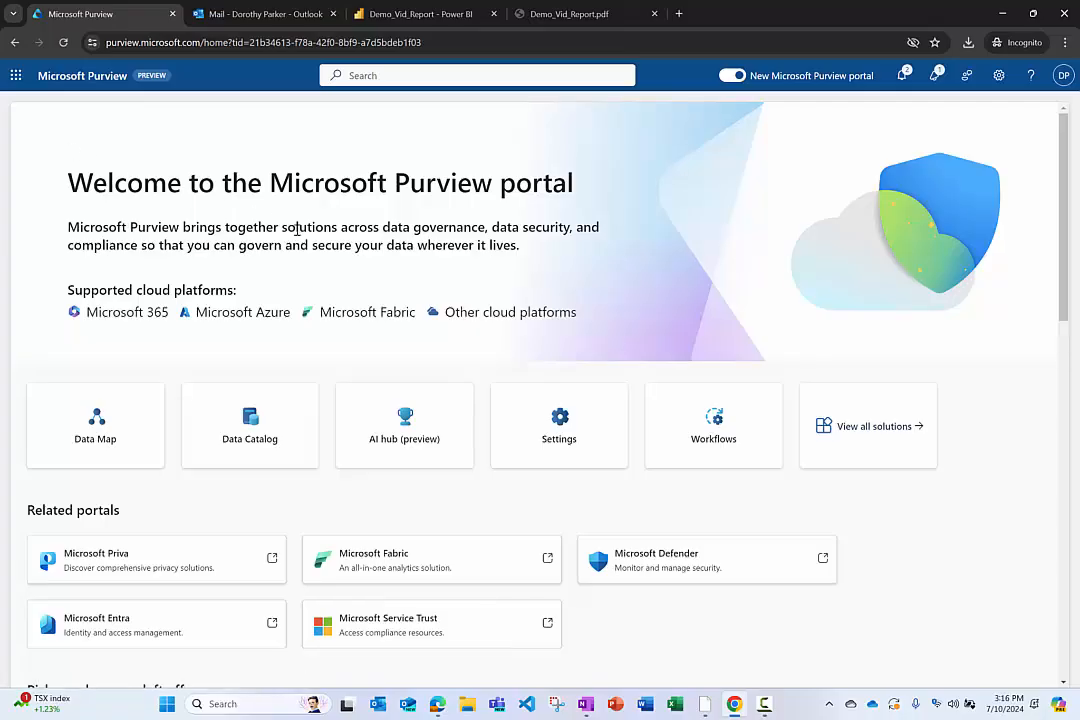
left_click(290, 431)
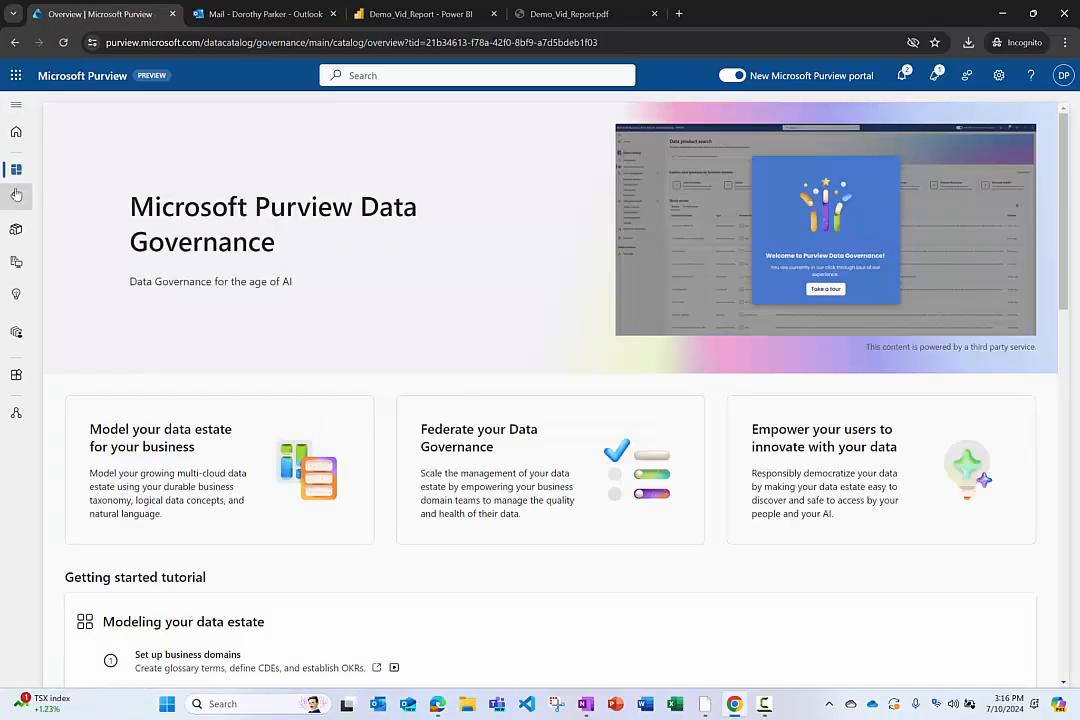
left_click(14, 108)
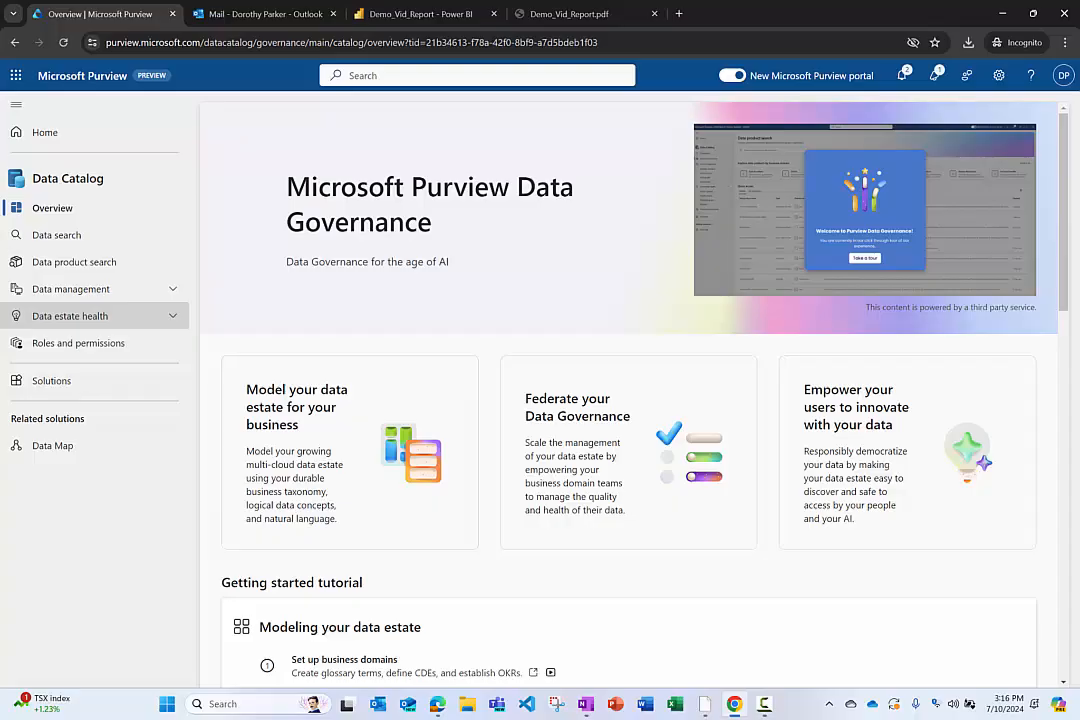
Step: Search data products for 'concert information' and open Canada Marketing Concert Data Products
left_click(67, 263)
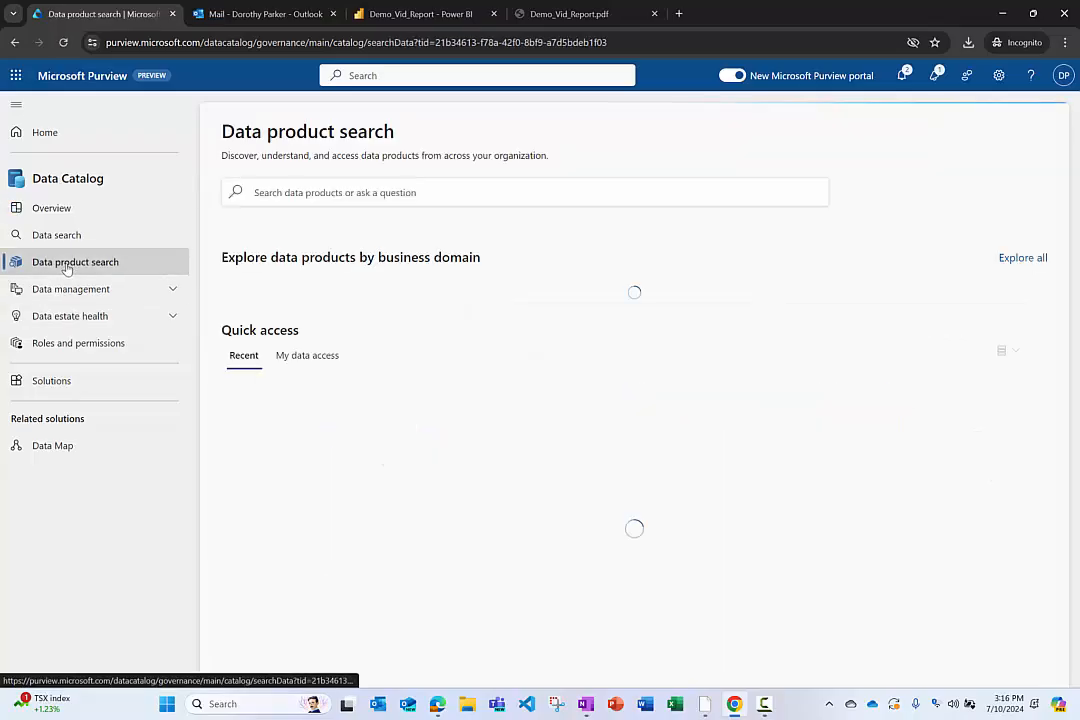
left_click(321, 196)
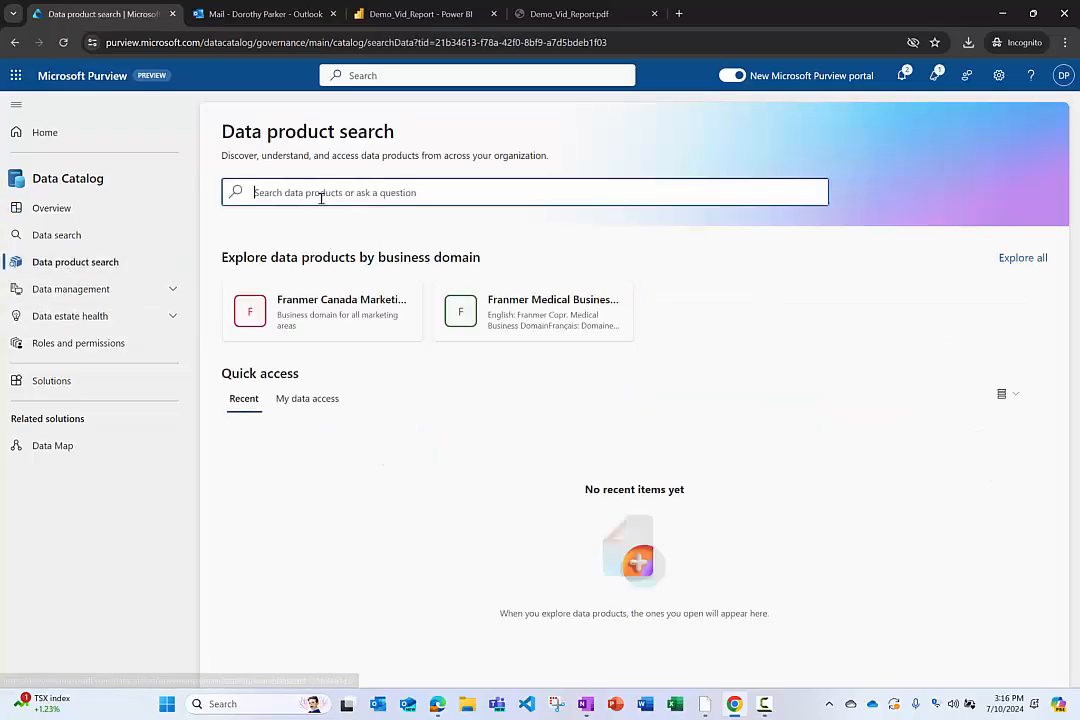
type("concert information")
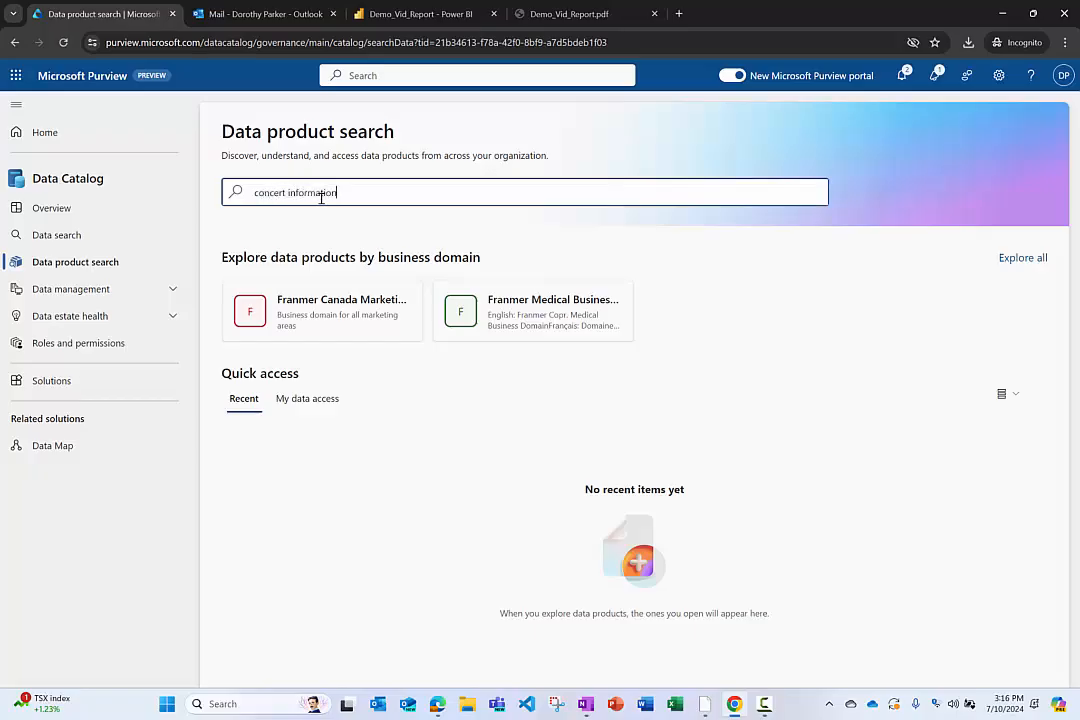
key("Return")
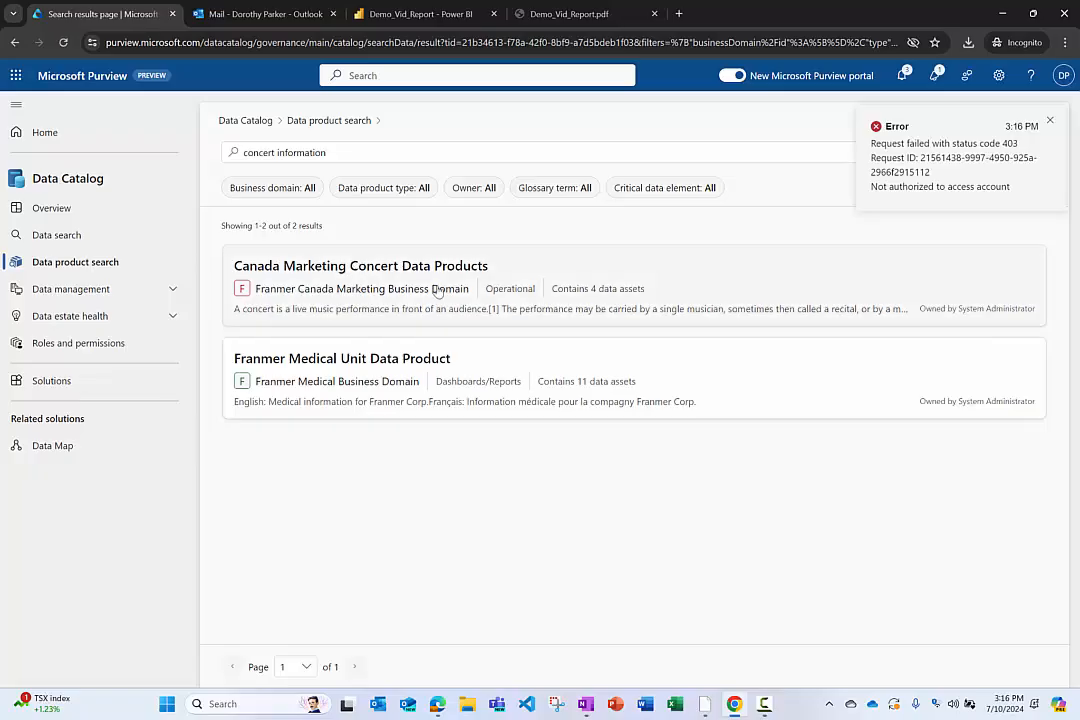
left_click(369, 288)
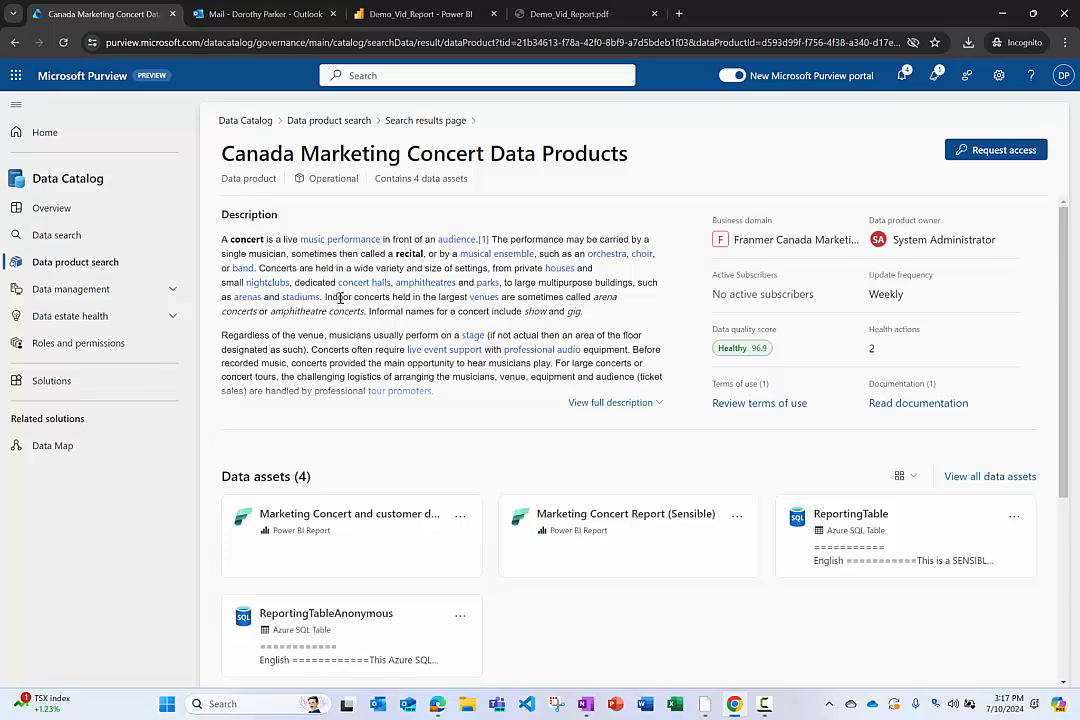
Step: Expand the Canada Marketing Concert product's full description and go over its contents
left_click(660, 404)
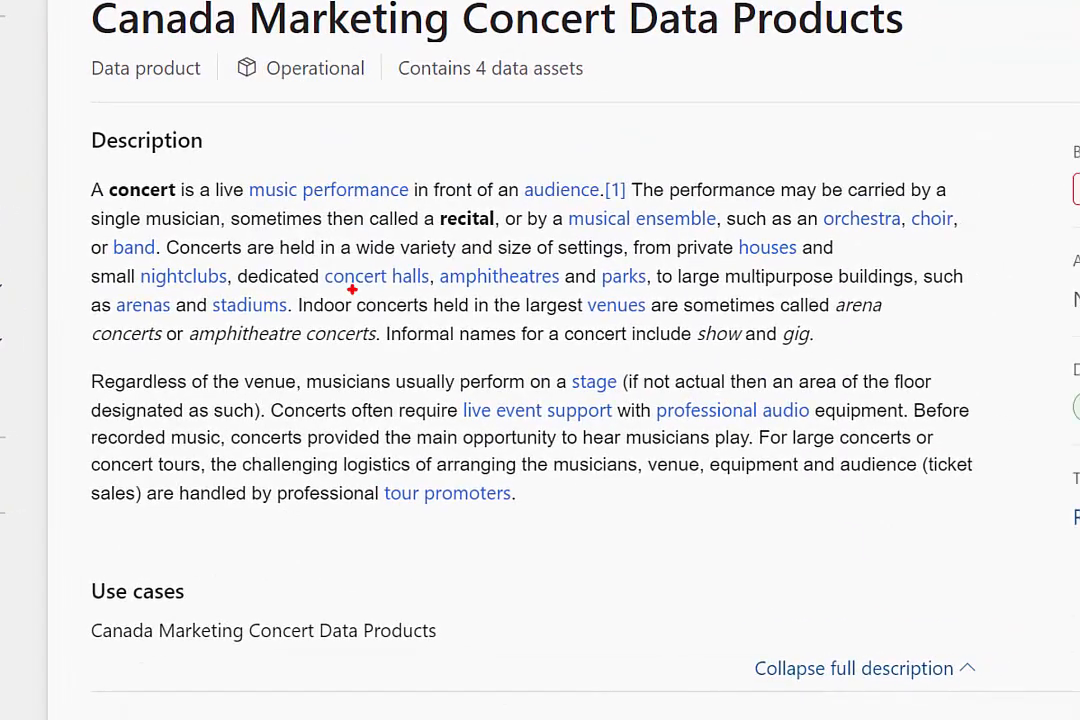
left_click_drag(244, 158, 310, 118)
mouse_move(78, 570)
left_mouse_down()
mouse_move(104, 588)
mouse_move(478, 657)
left_mouse_up()
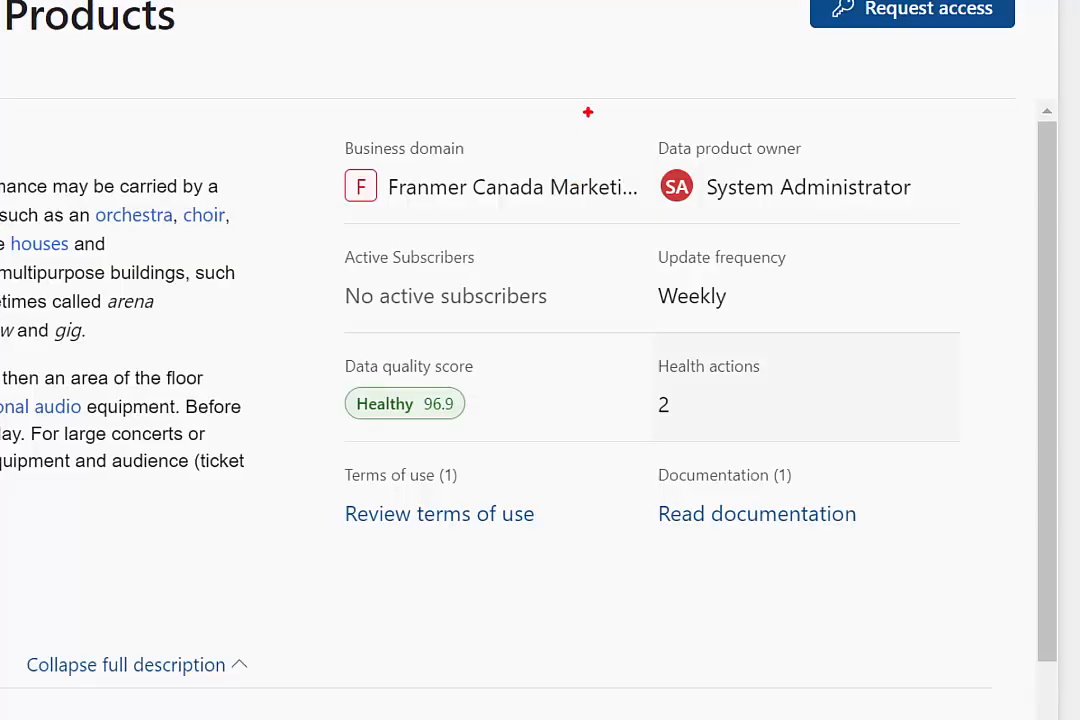
mouse_move(308, 120)
left_mouse_down()
mouse_move(595, 193)
mouse_move(632, 216)
left_mouse_up()
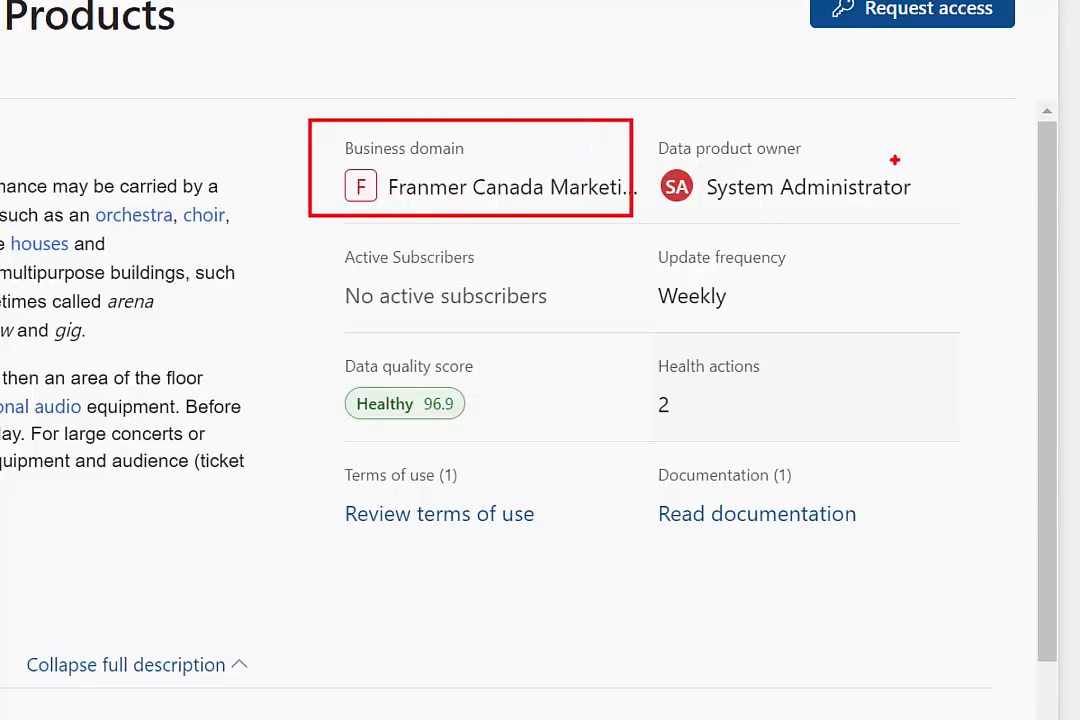
left_click_drag(865, 163, 955, 113)
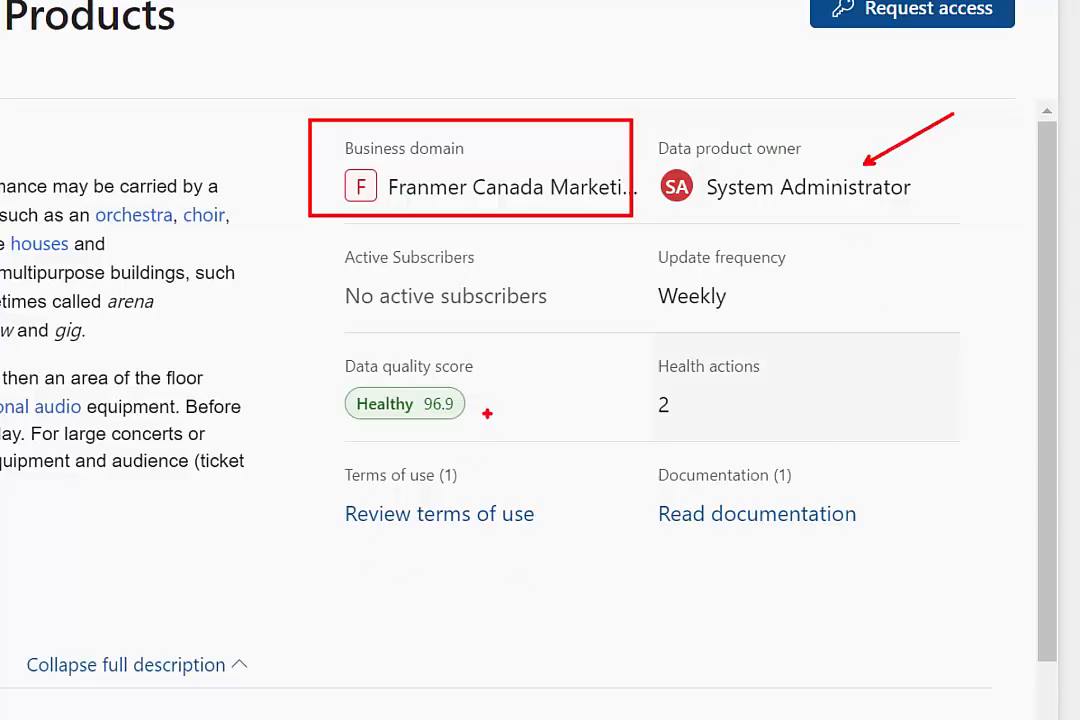
left_click_drag(482, 395, 548, 357)
mouse_move(331, 458)
left_mouse_down()
mouse_move(331, 479)
mouse_move(460, 554)
mouse_move(557, 554)
left_mouse_up()
mouse_move(643, 461)
left_mouse_down()
mouse_move(828, 566)
mouse_move(920, 553)
left_mouse_up()
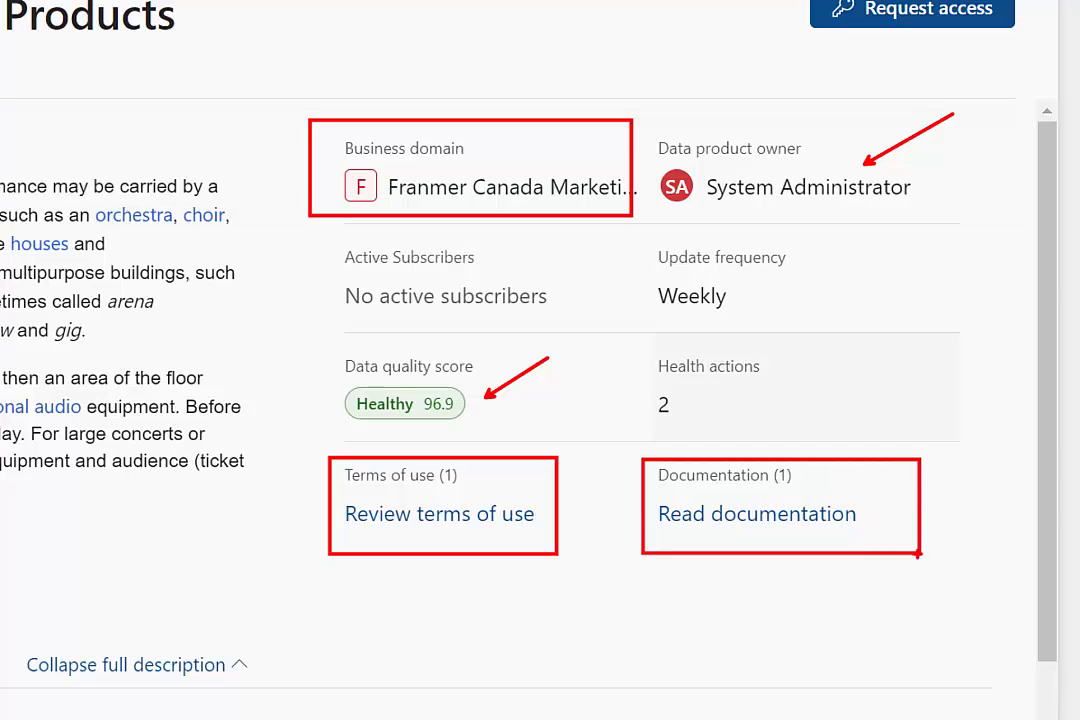
key("Escape")
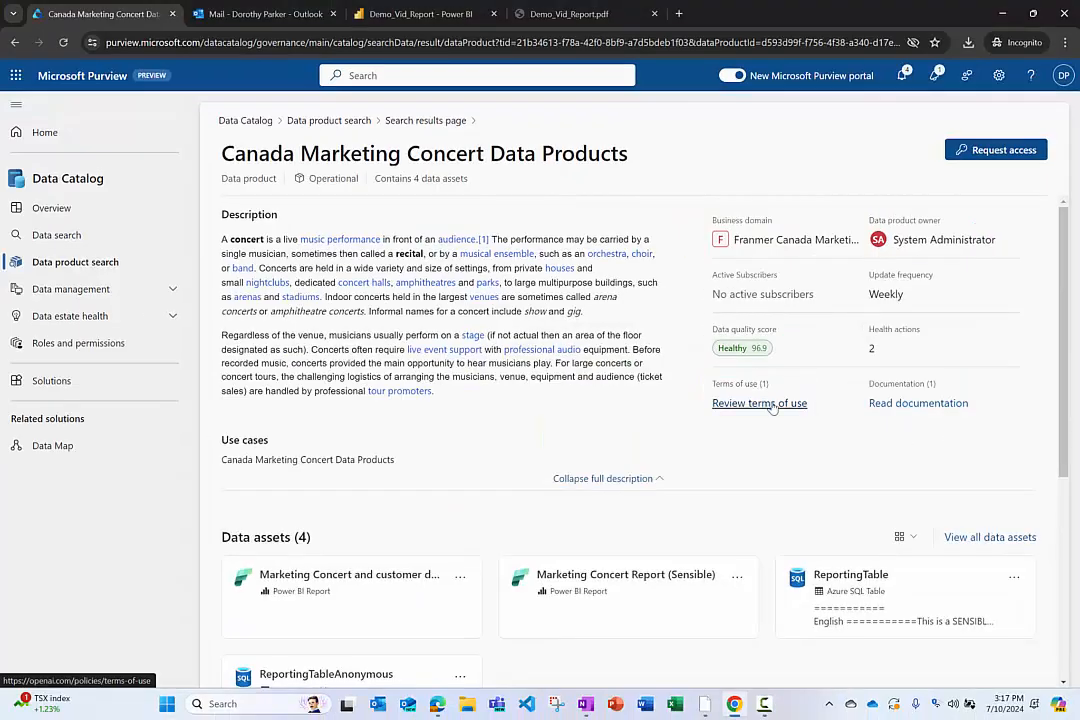
Step: Open the product's documentation in a separate tab, then return to the product page
left_click(919, 413)
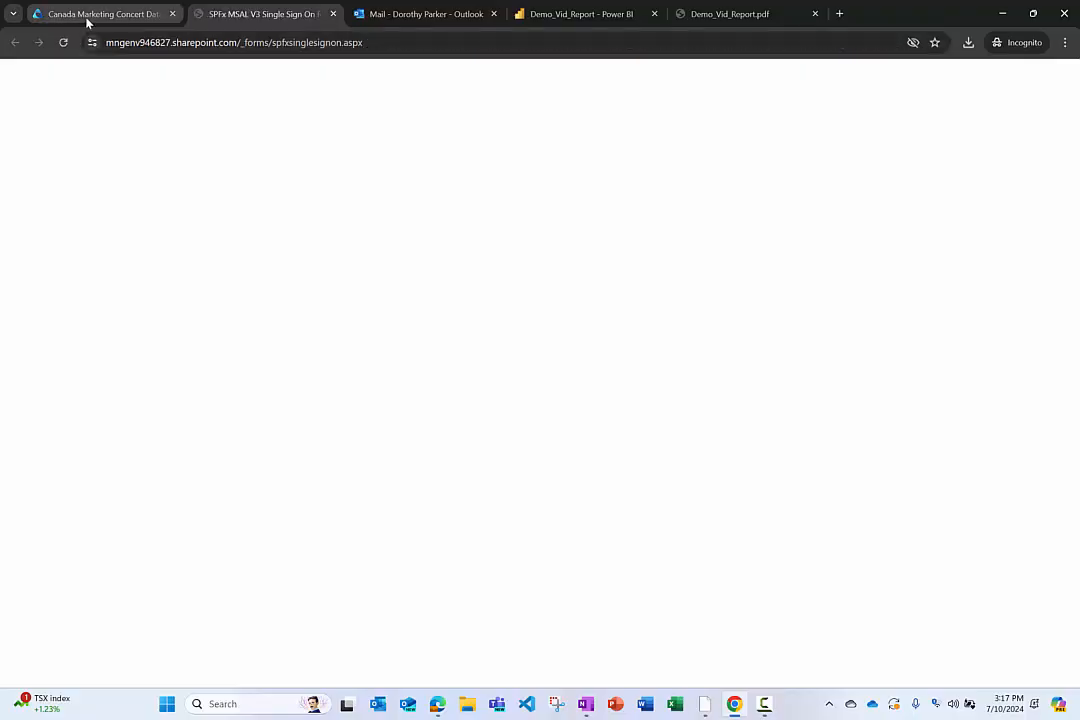
left_click(87, 18)
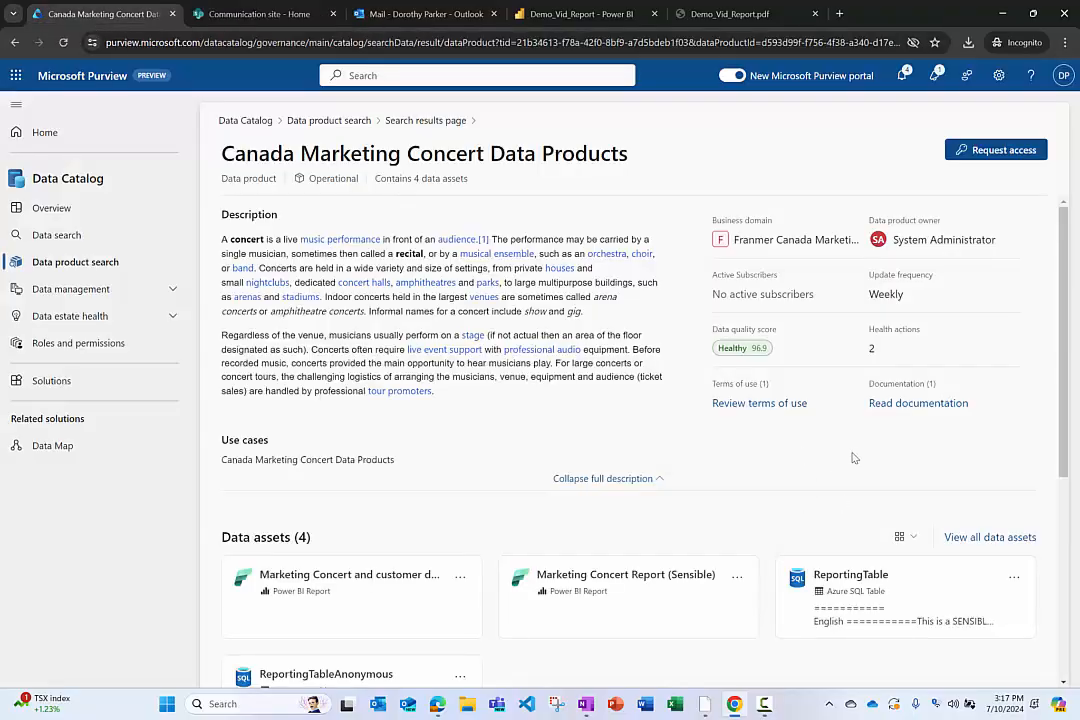
scroll(853, 458, "down", 2)
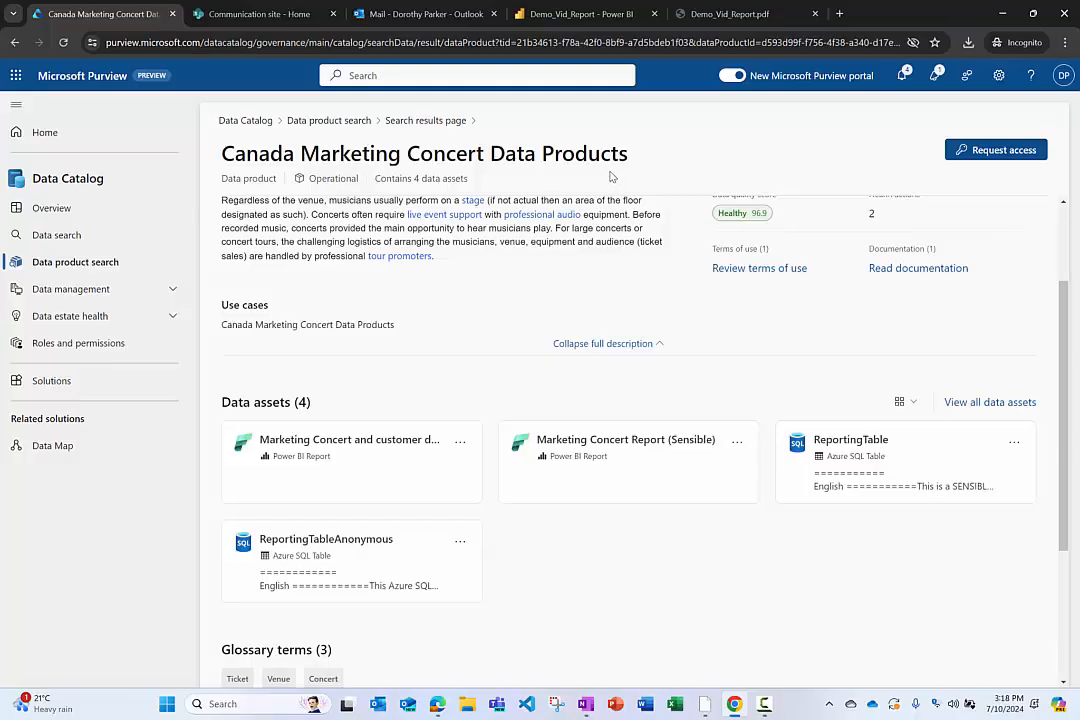
Step: Open the ReportingTable asset from the product's full data assets list
left_click(964, 403)
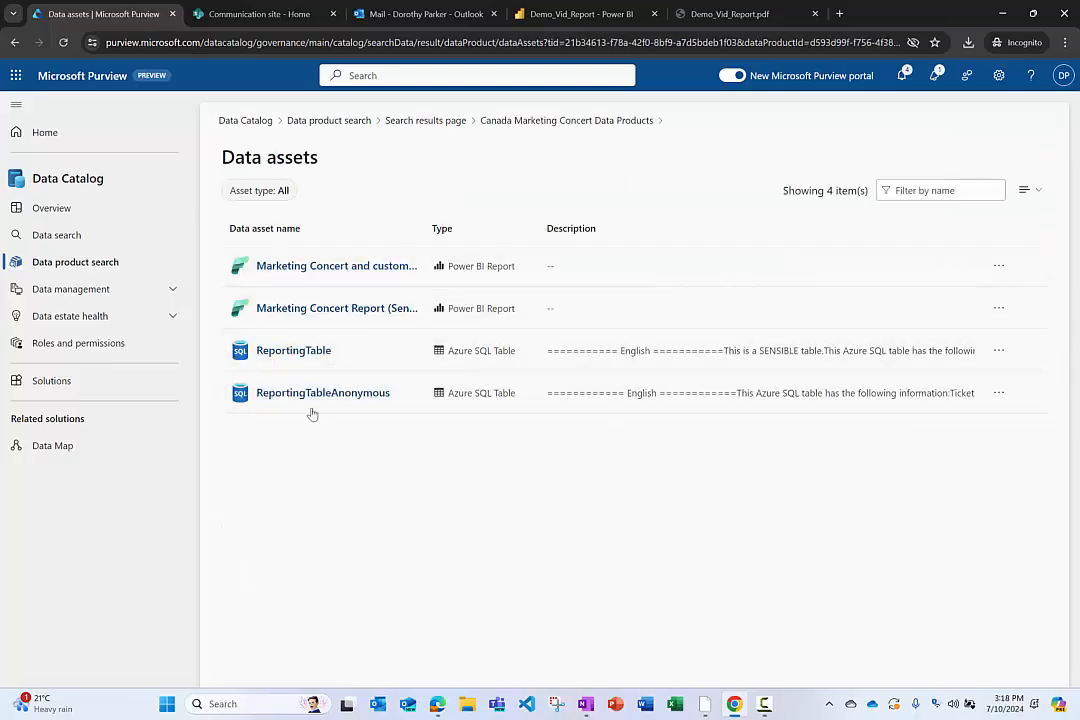
left_click(297, 352)
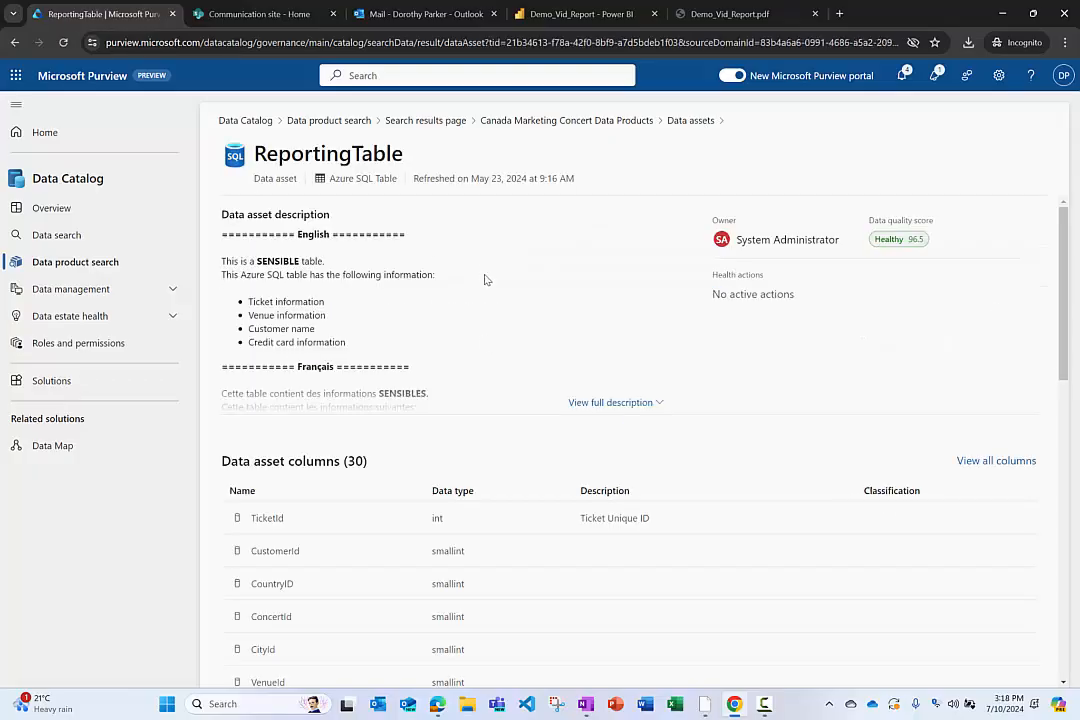
key("ctrl+1")
left_click(947, 207)
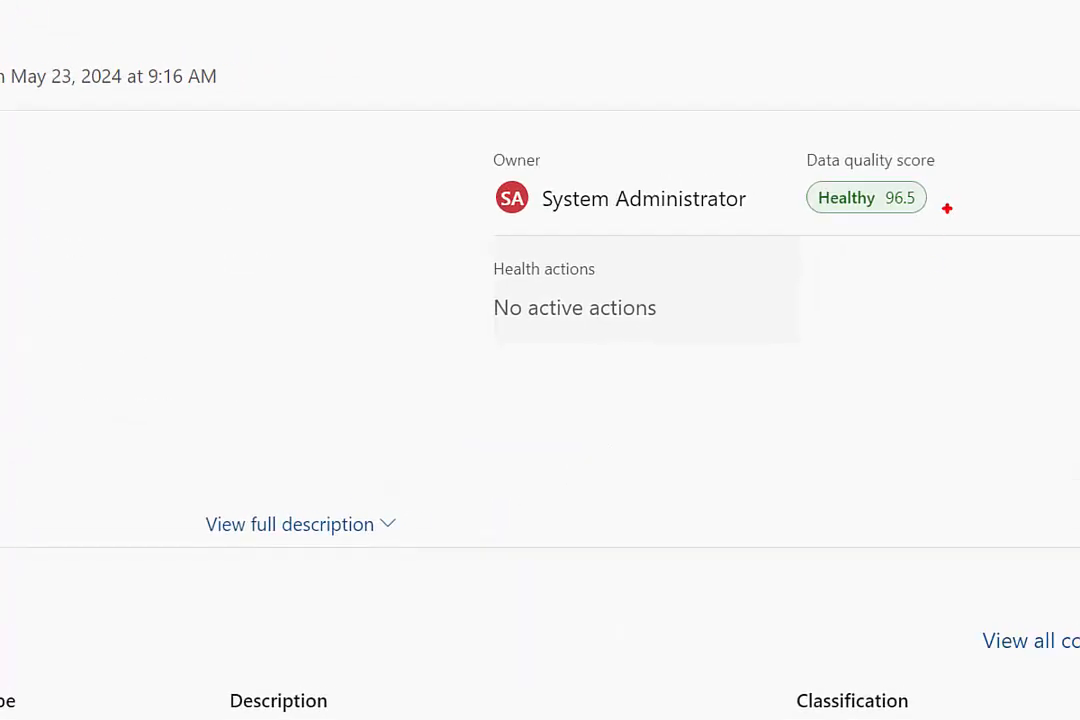
left_click_drag(940, 194, 1008, 143)
key("Escape")
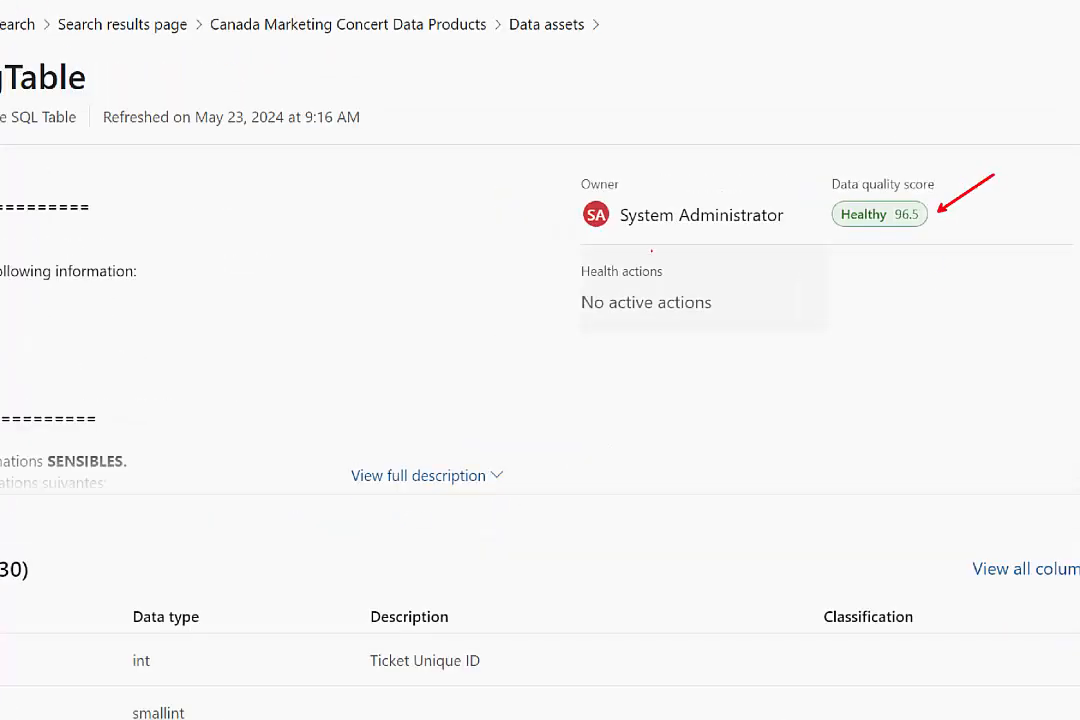
Step: Open ReportingTable's data quality details, showing its 96.5 Healthy score
scroll(459, 479, "down", 5)
scroll(460, 479, "down", 1)
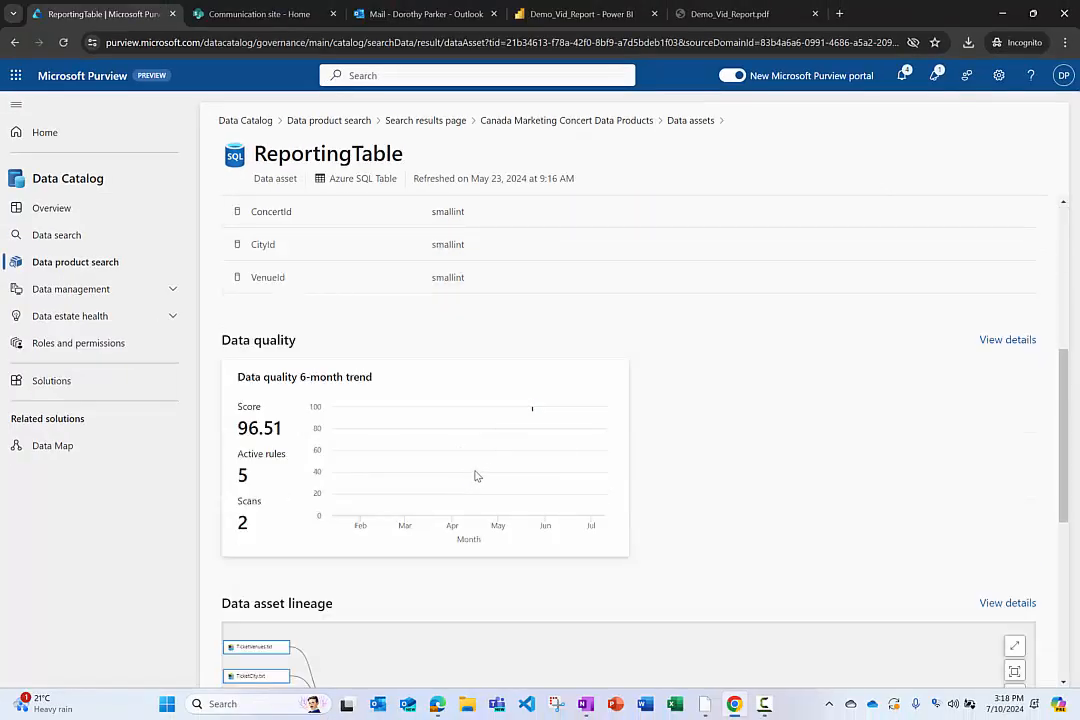
left_click(1008, 343)
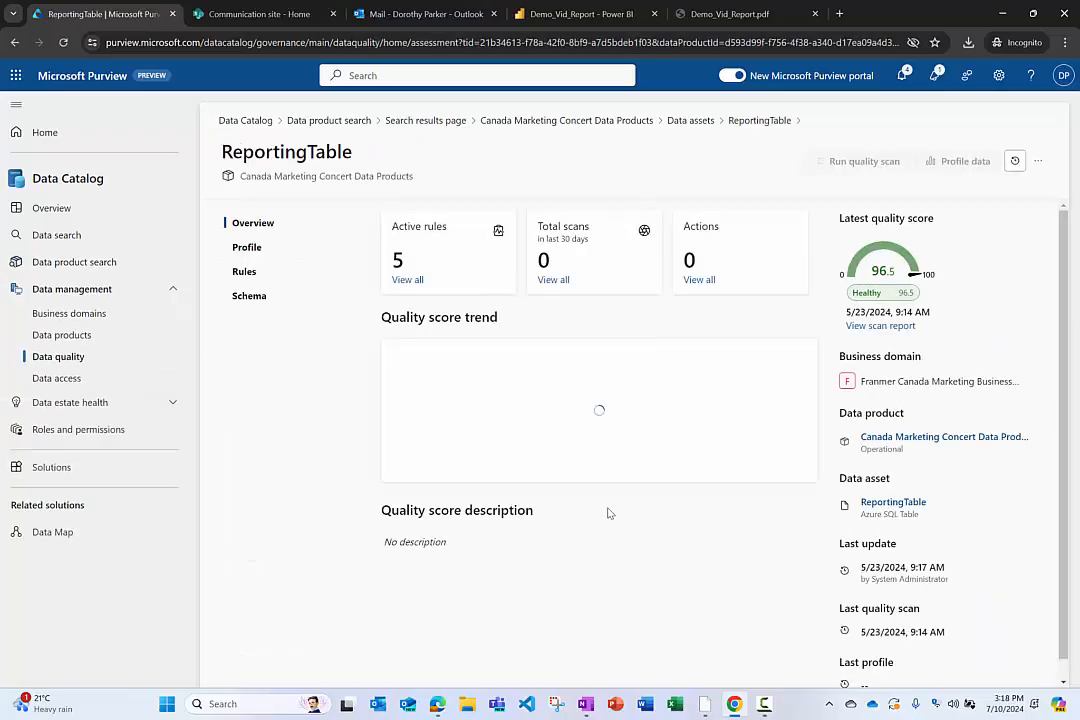
Step: Browse ReportingTable's Profile, Rules and Schema tabs, then go back to the product's Data assets
mouse_move(725, 390)
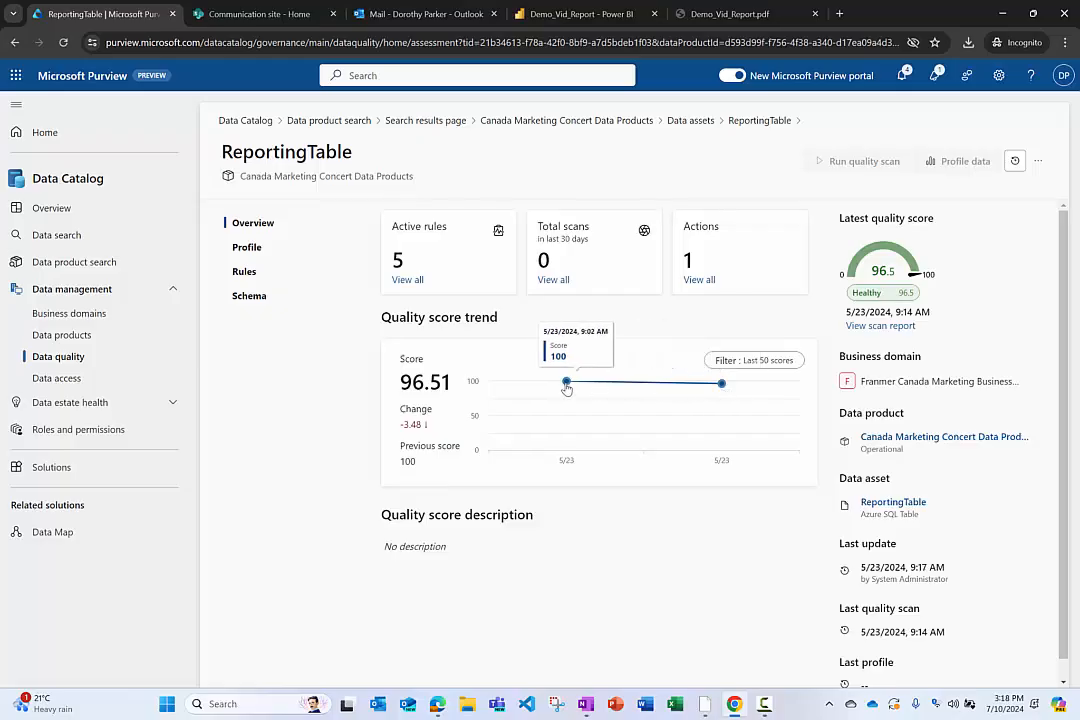
left_click(246, 248)
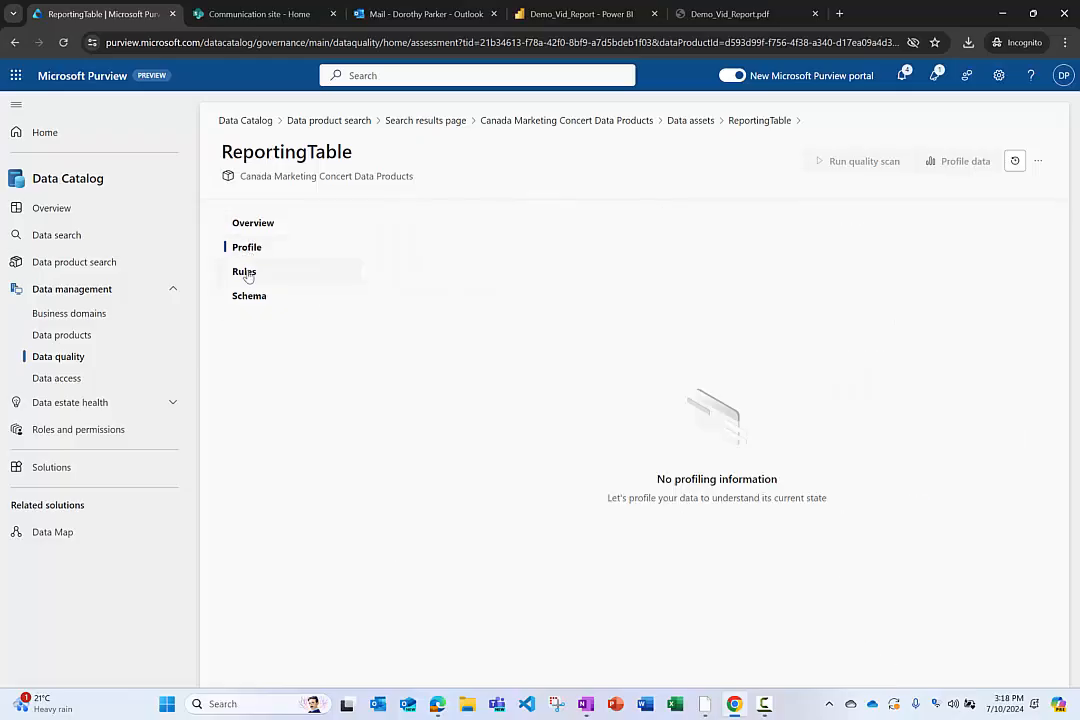
left_click(243, 272)
left_click(244, 297)
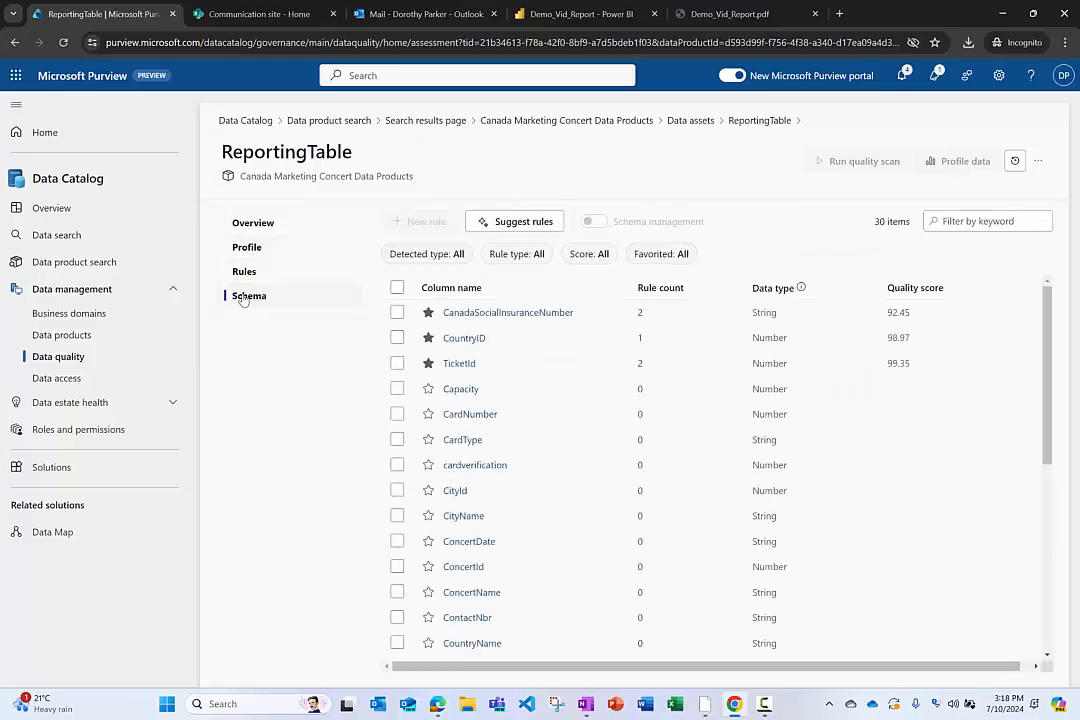
left_click(688, 123)
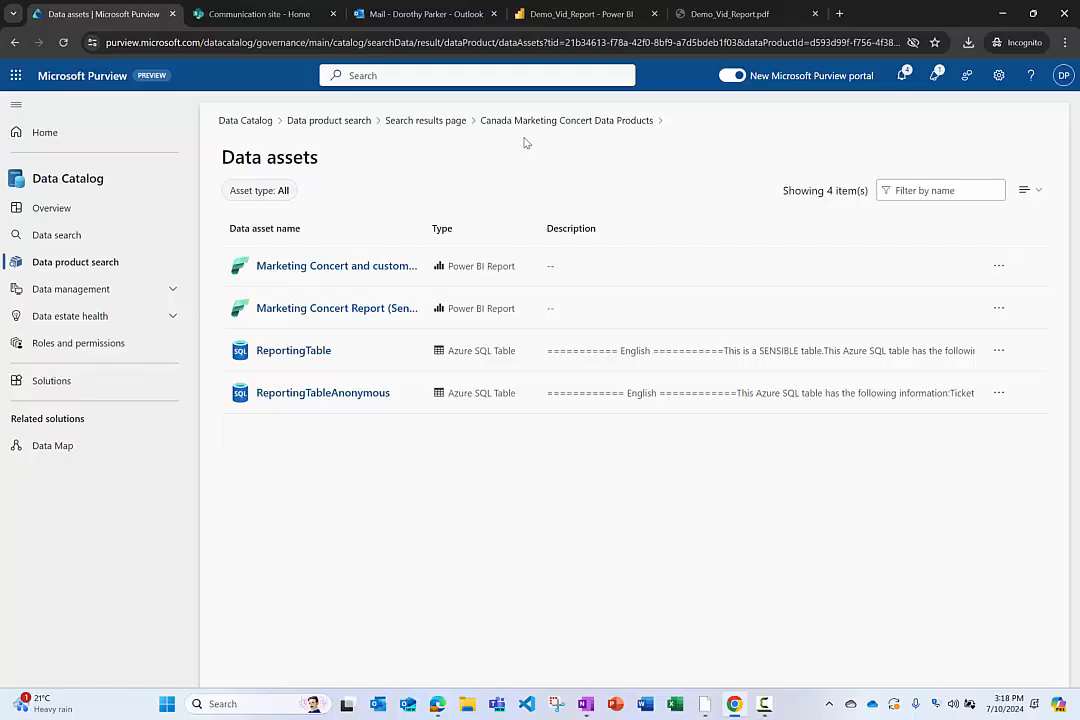
Step: Reopen Canada Marketing Concert Data Products from search results, dismiss the error, and return to Data product search
left_click(424, 122)
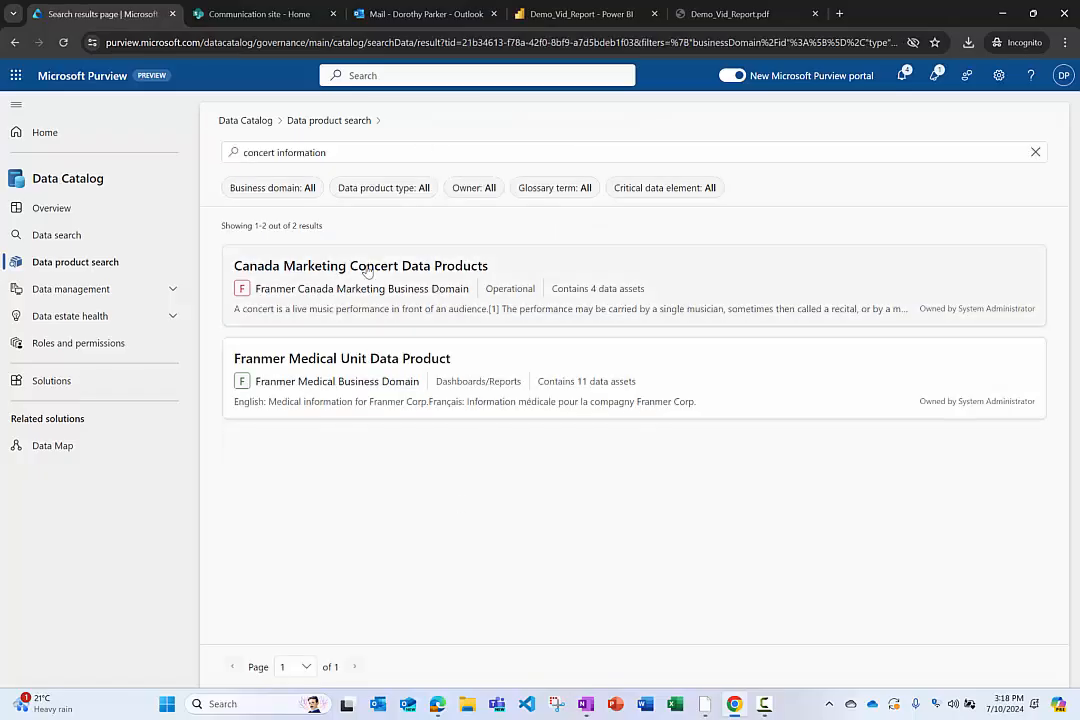
left_click(367, 272)
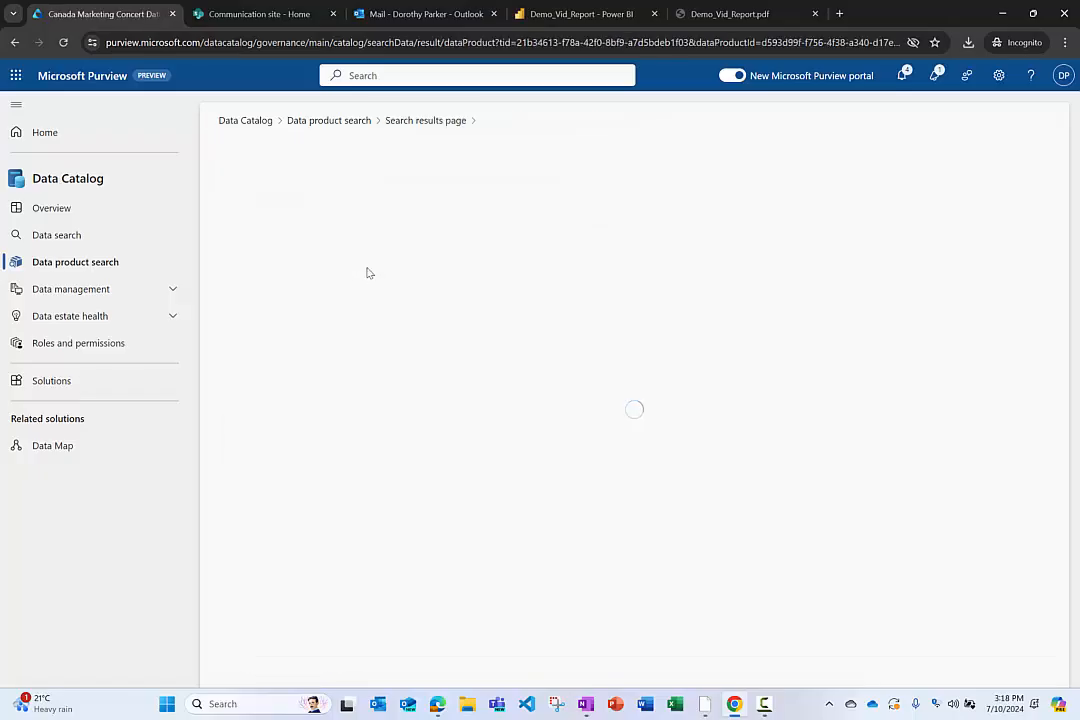
scroll(489, 441, "down", 5)
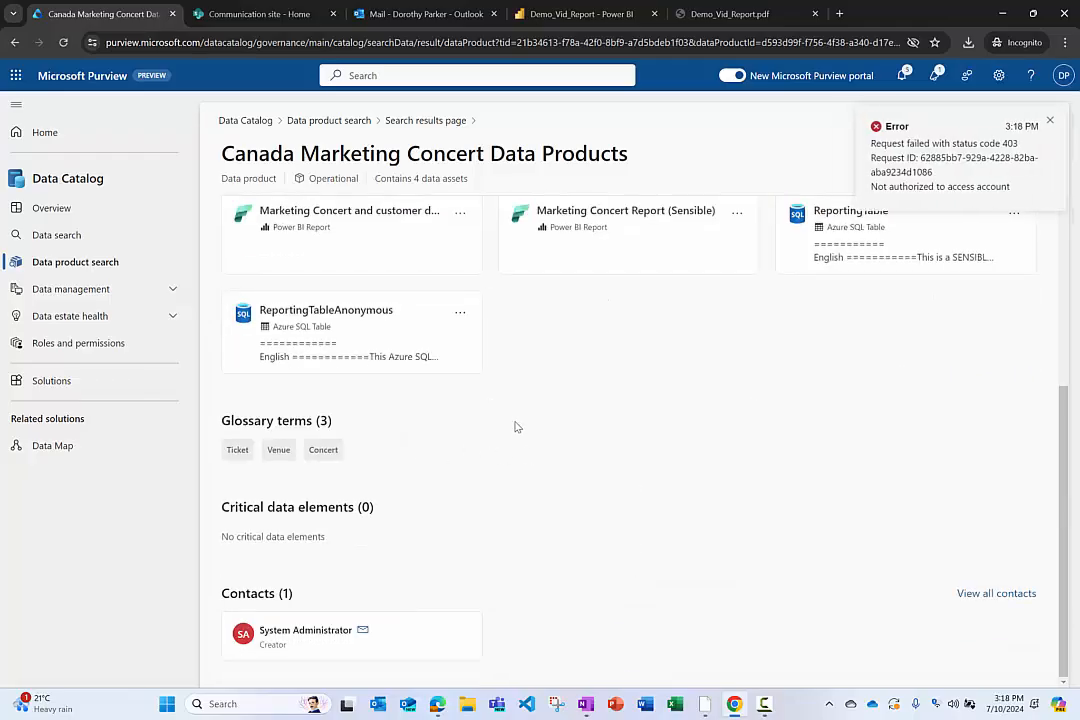
left_click(1049, 120)
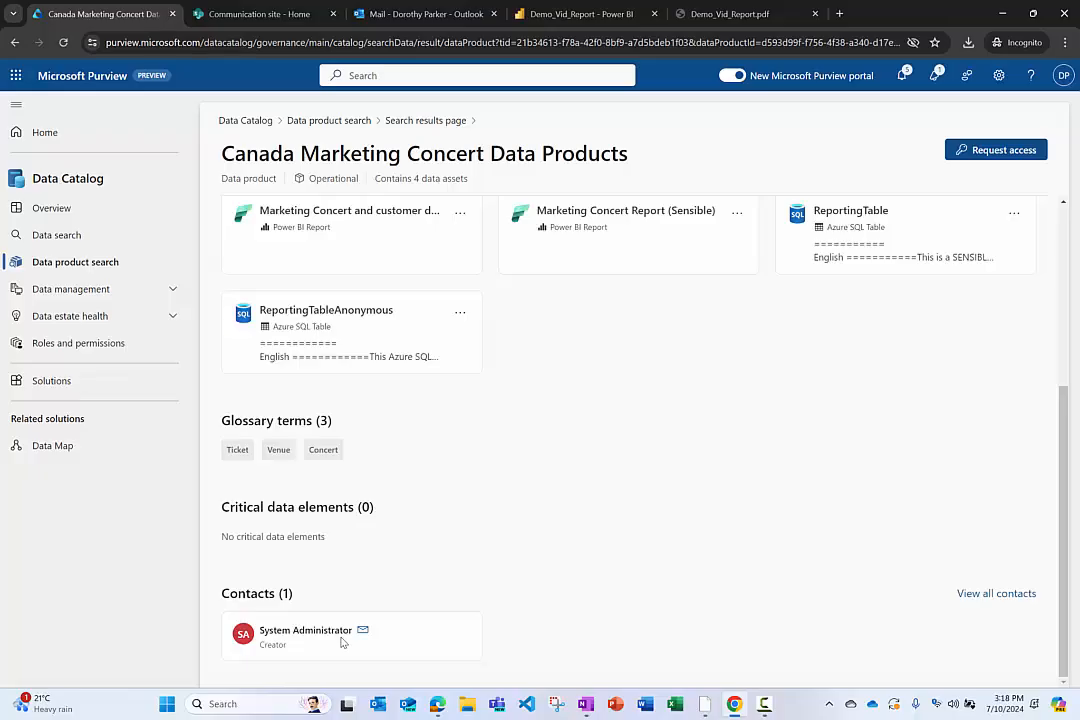
scroll(529, 540, "up", 5)
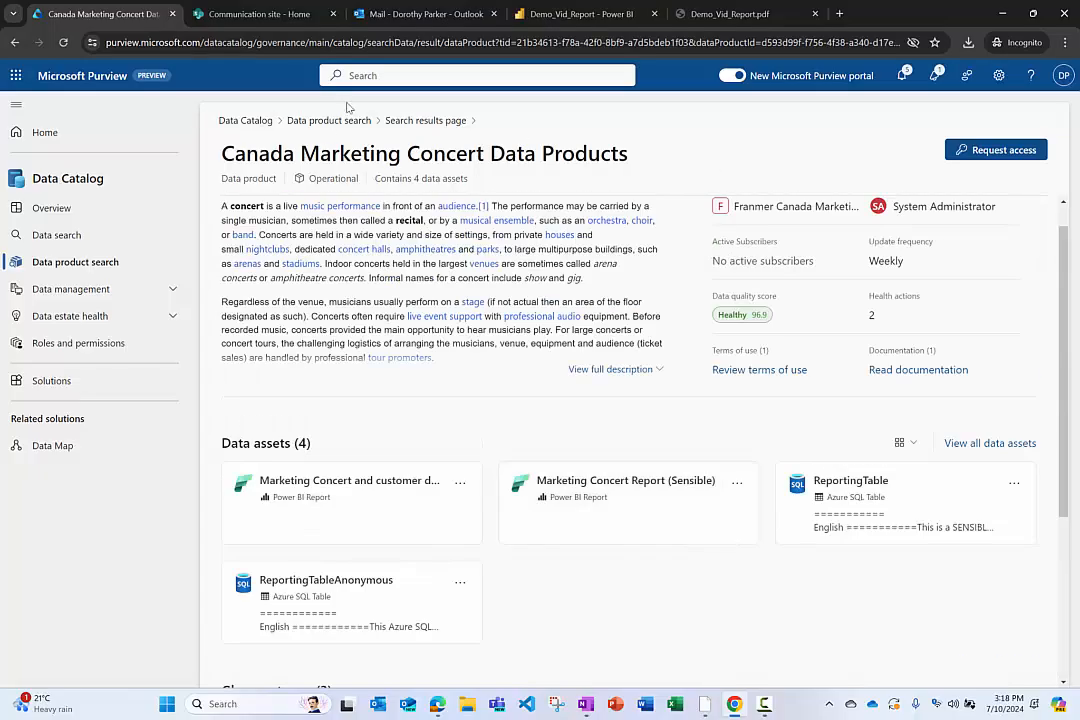
left_click(312, 121)
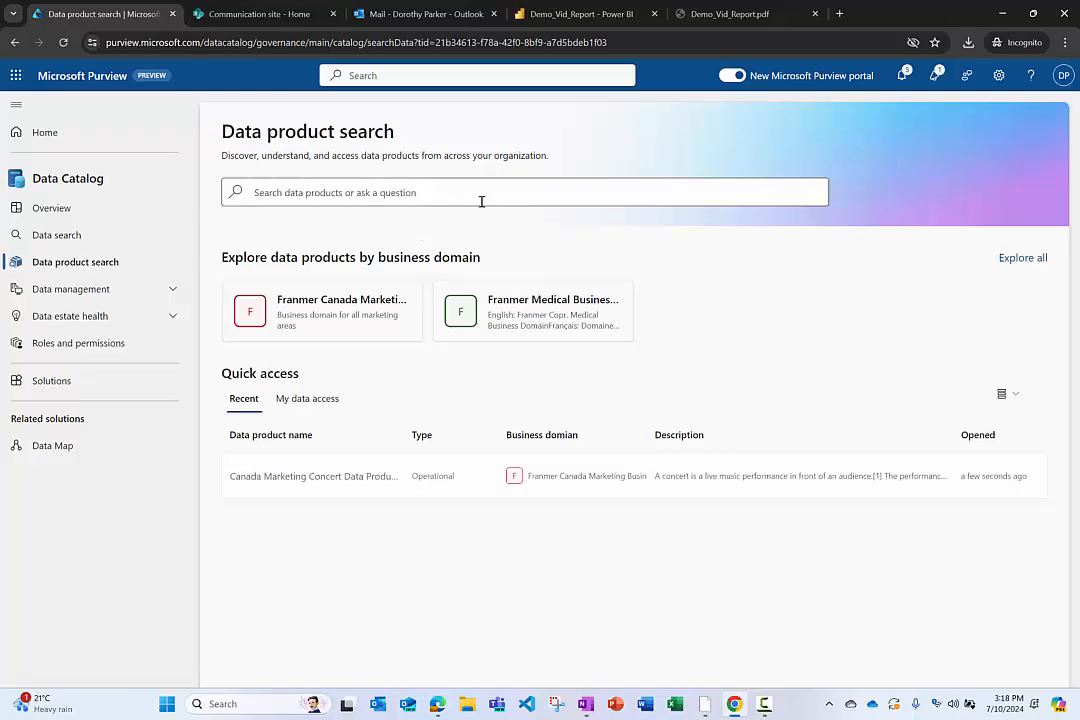
Step: Open Franmer Medical Unit Data Product from its business domain and expand its full description
left_click(500, 313)
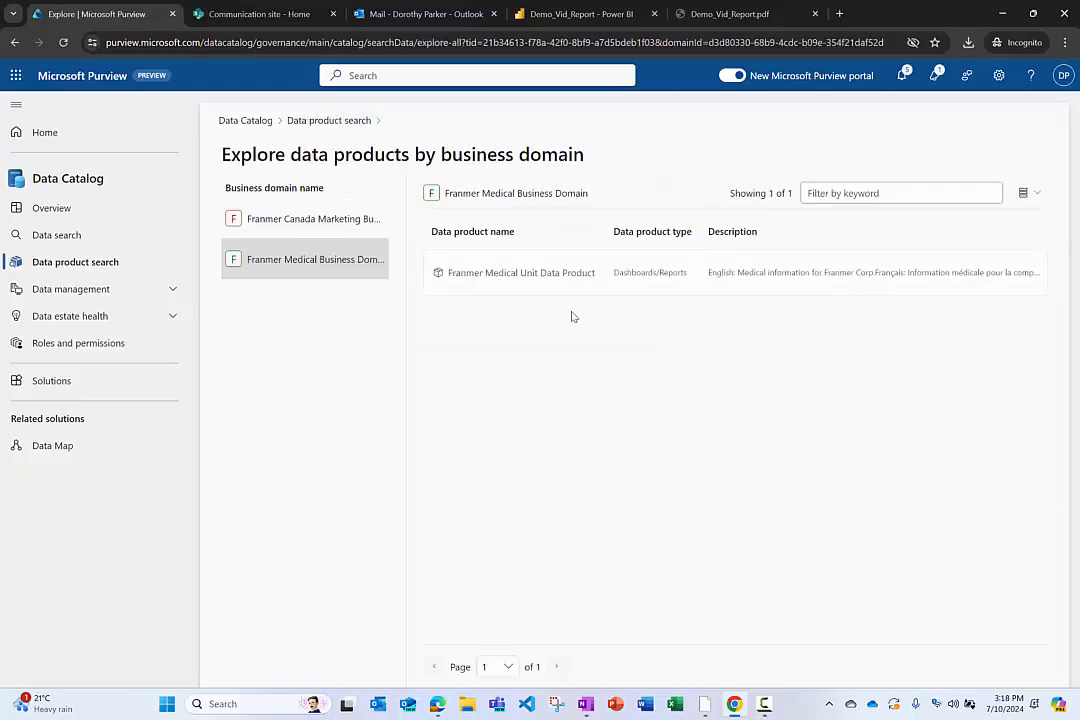
left_click(501, 275)
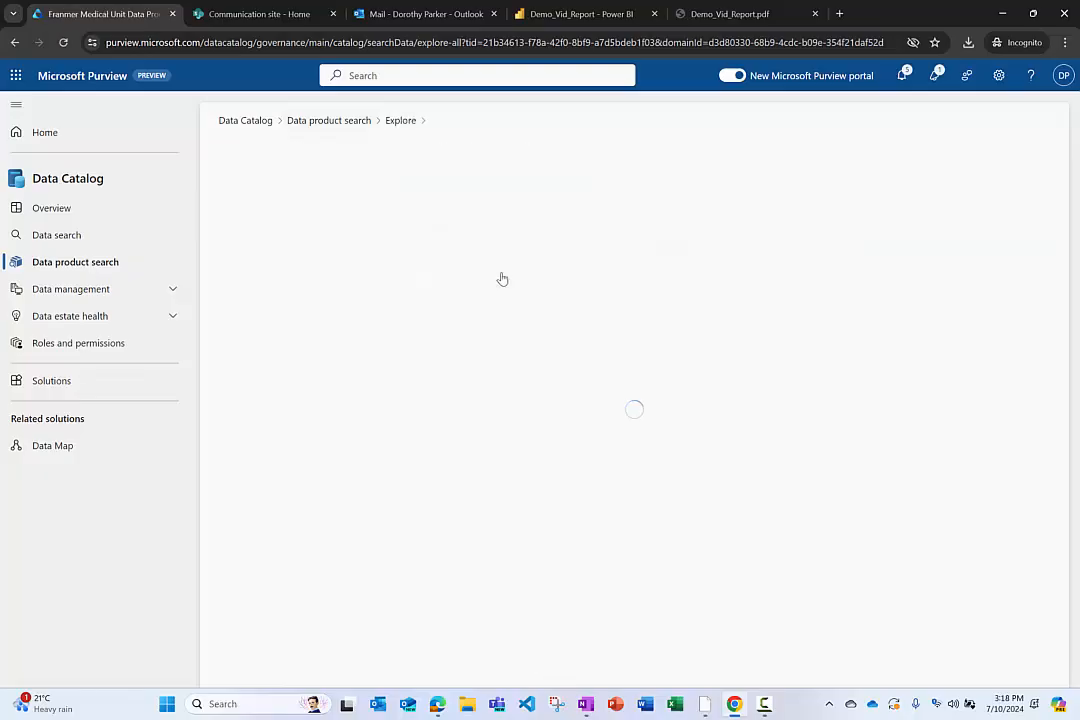
left_click(652, 404)
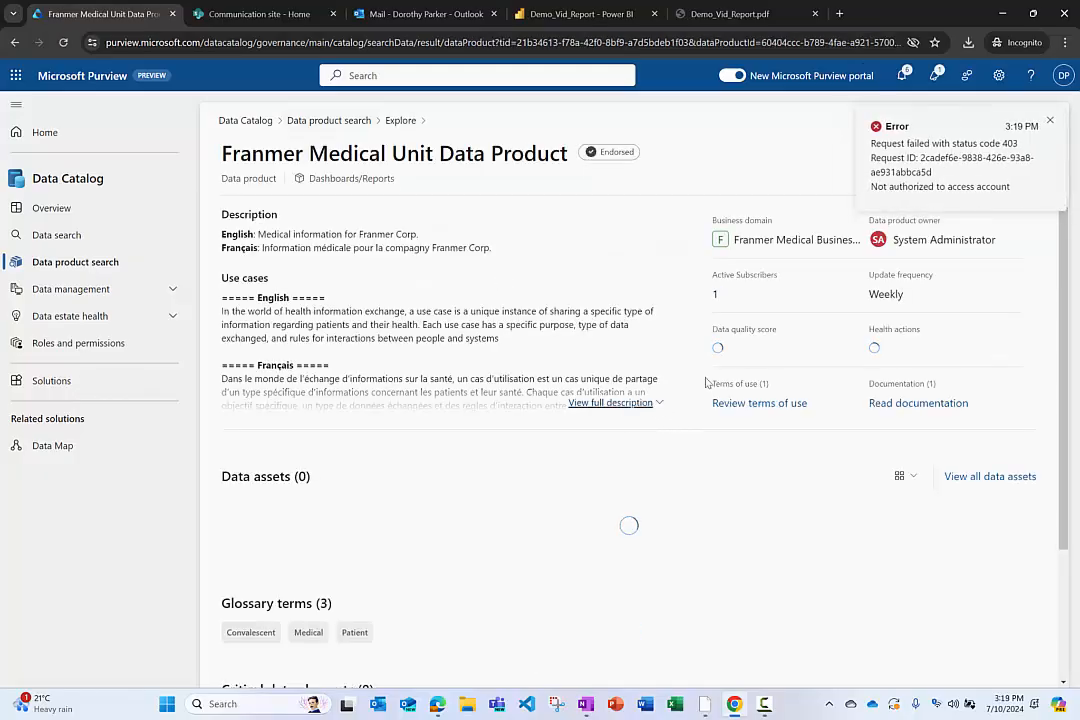
left_click(1049, 122)
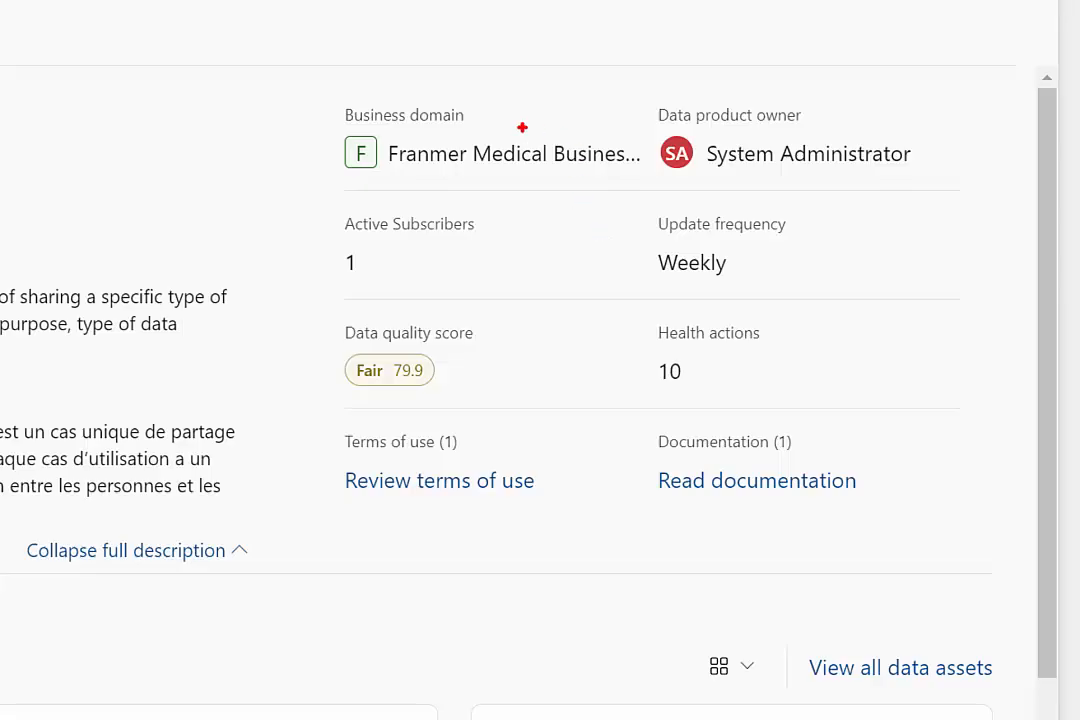
Step: Review the product page: endorsed, 11 data assets, Fair 79.9 quality score, 10 health actions
left_click_drag(521, 129, 585, 86)
left_click_drag(333, 311, 521, 412)
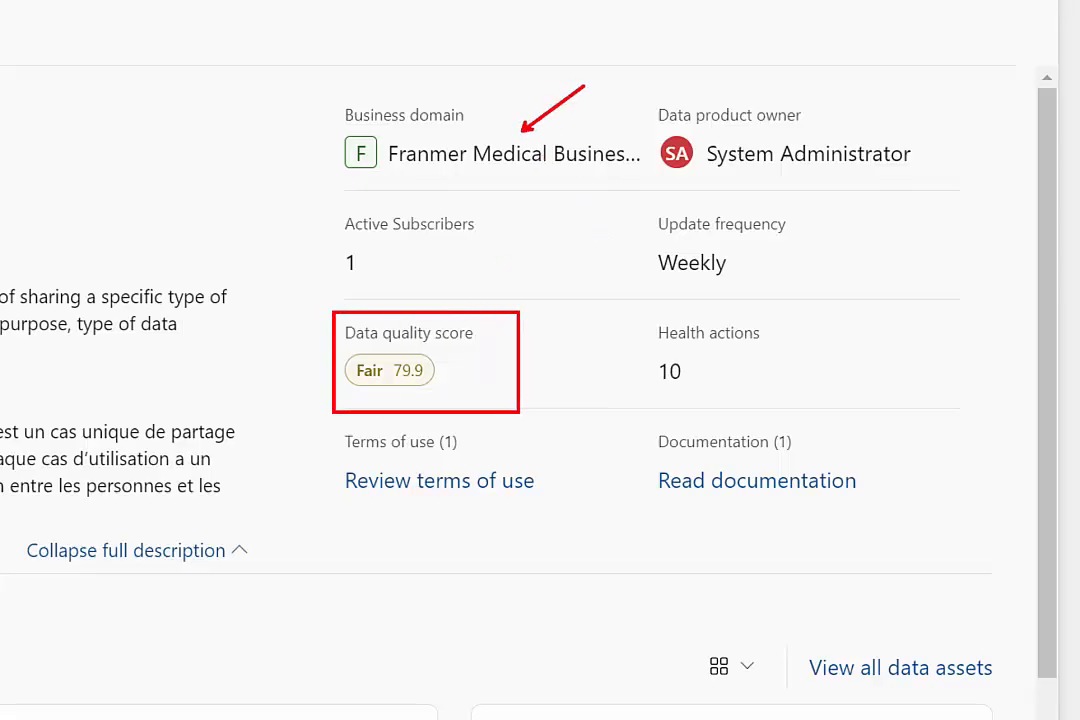
left_click_drag(742, 362, 812, 357)
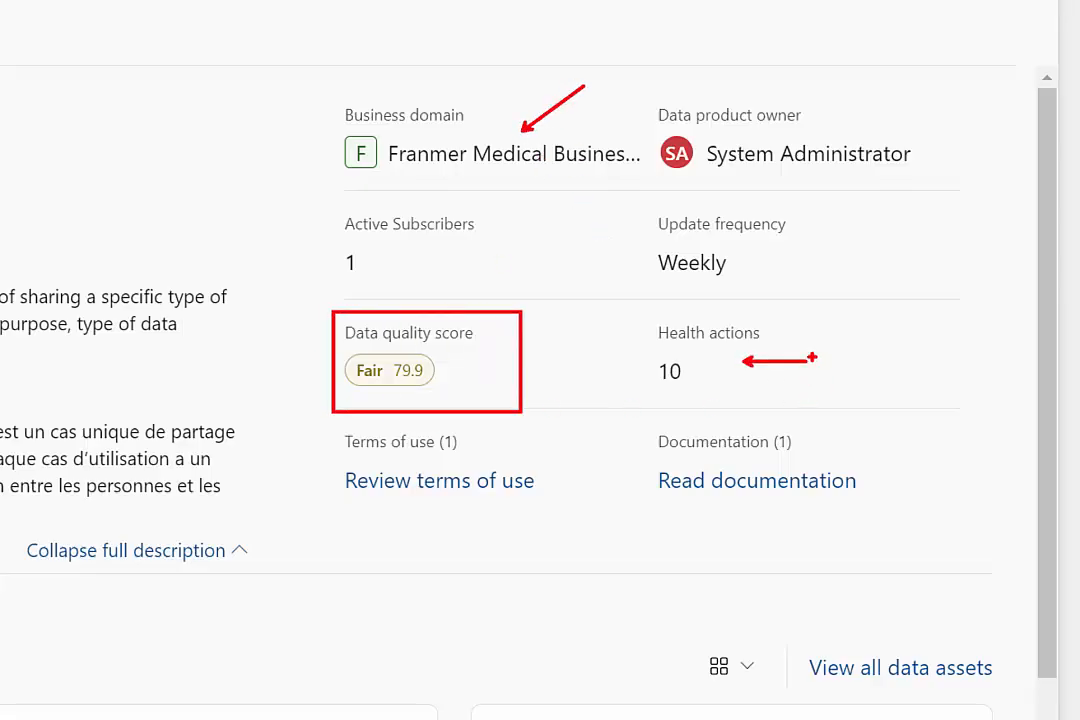
key("Escape")
scroll(663, 552, "down", 1)
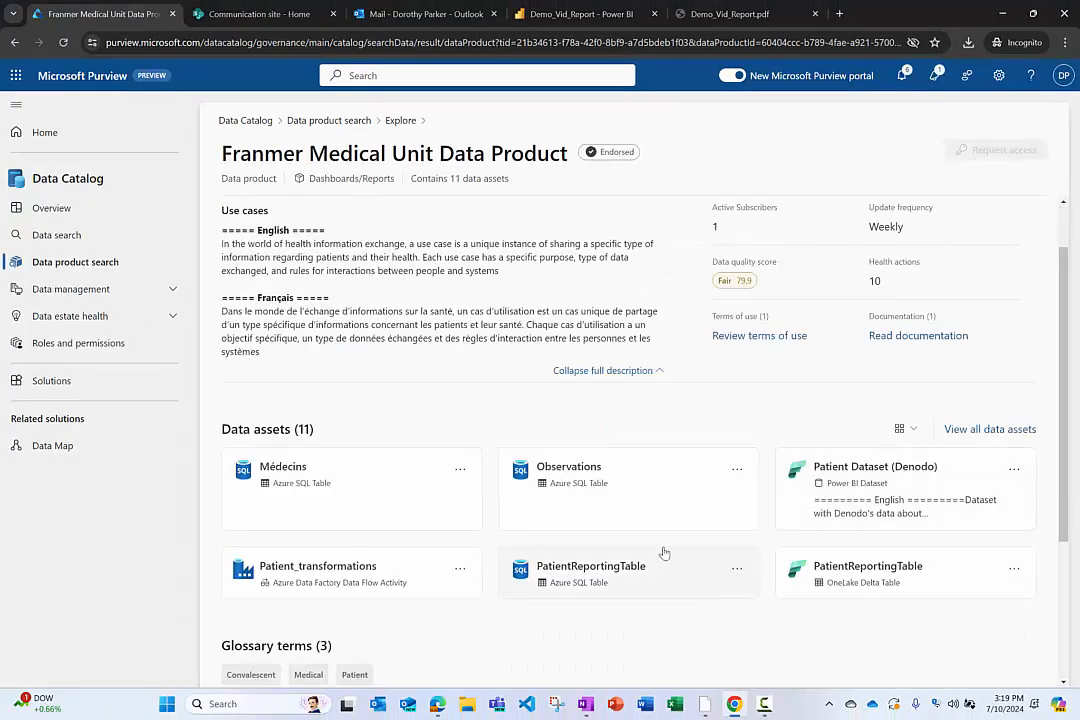
scroll(787, 538, "down", 3)
scroll(786, 538, "up", 2)
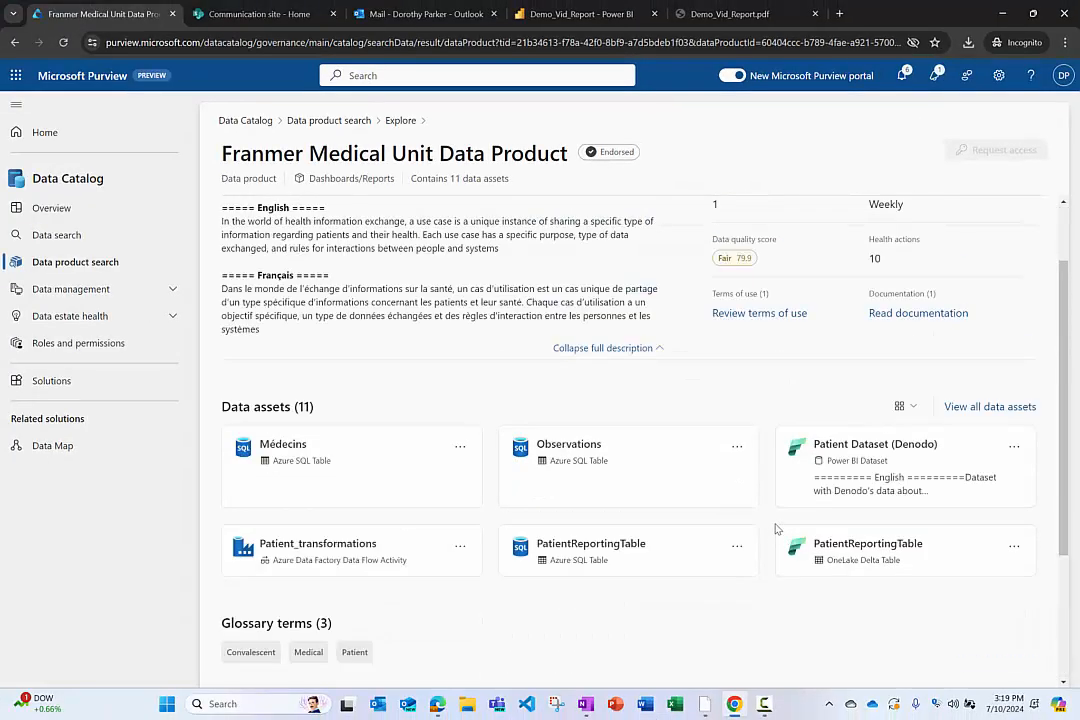
Step: Open the Patients table's data quality details on the Profile tab
left_click(995, 407)
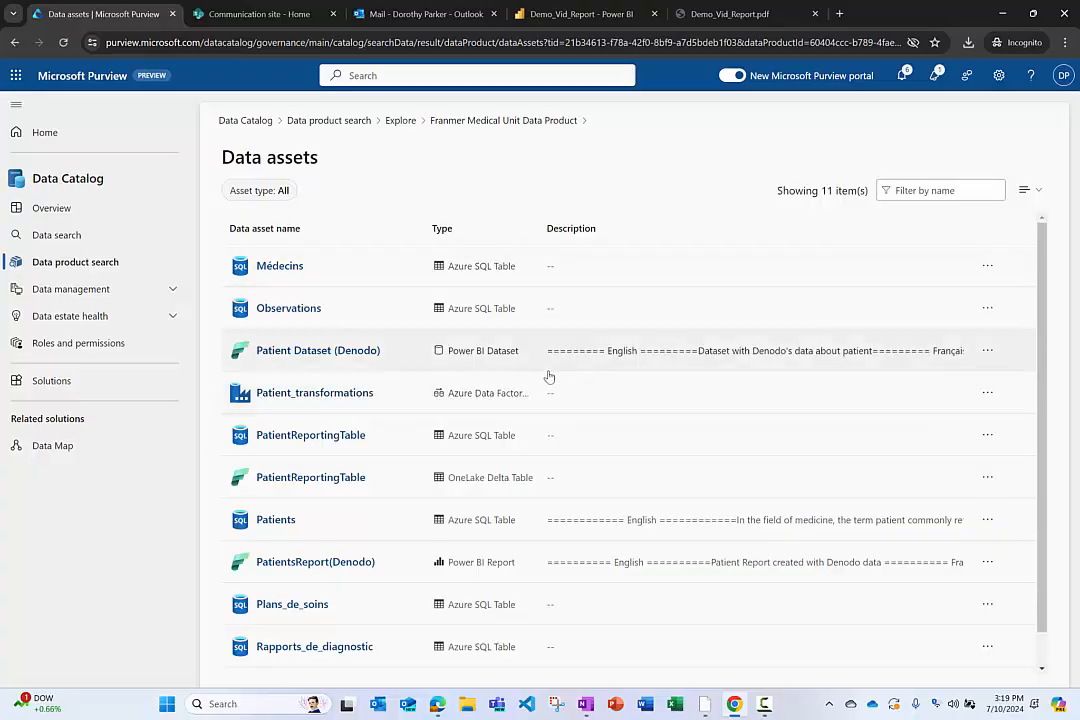
left_click(278, 519)
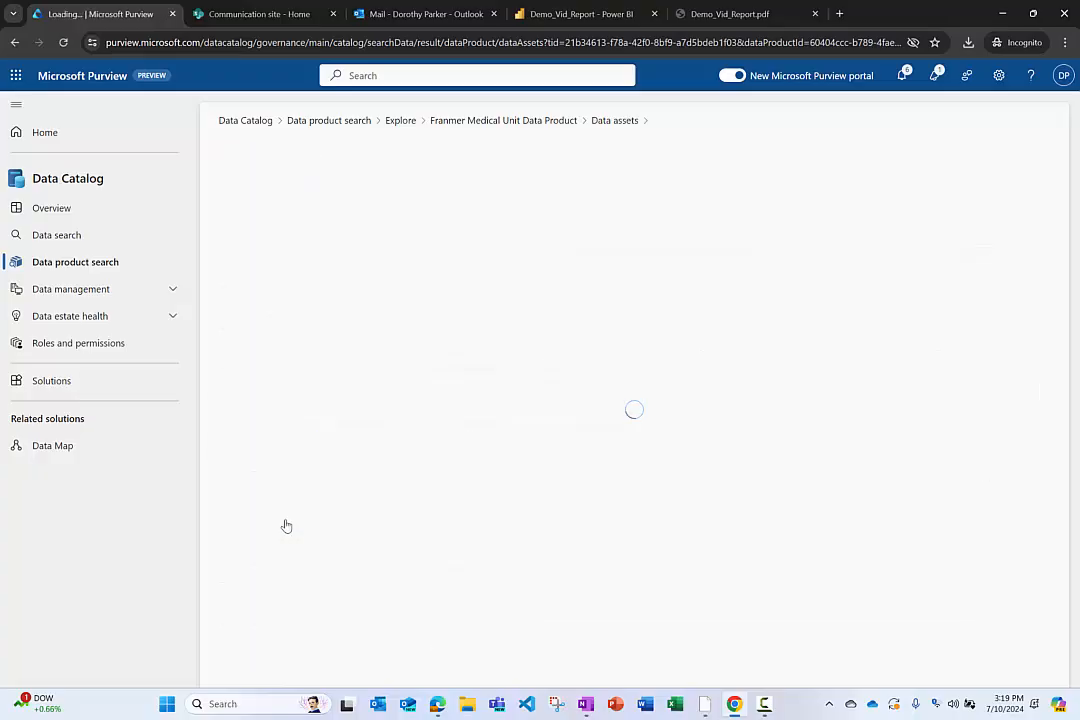
scroll(557, 352, "down", 4)
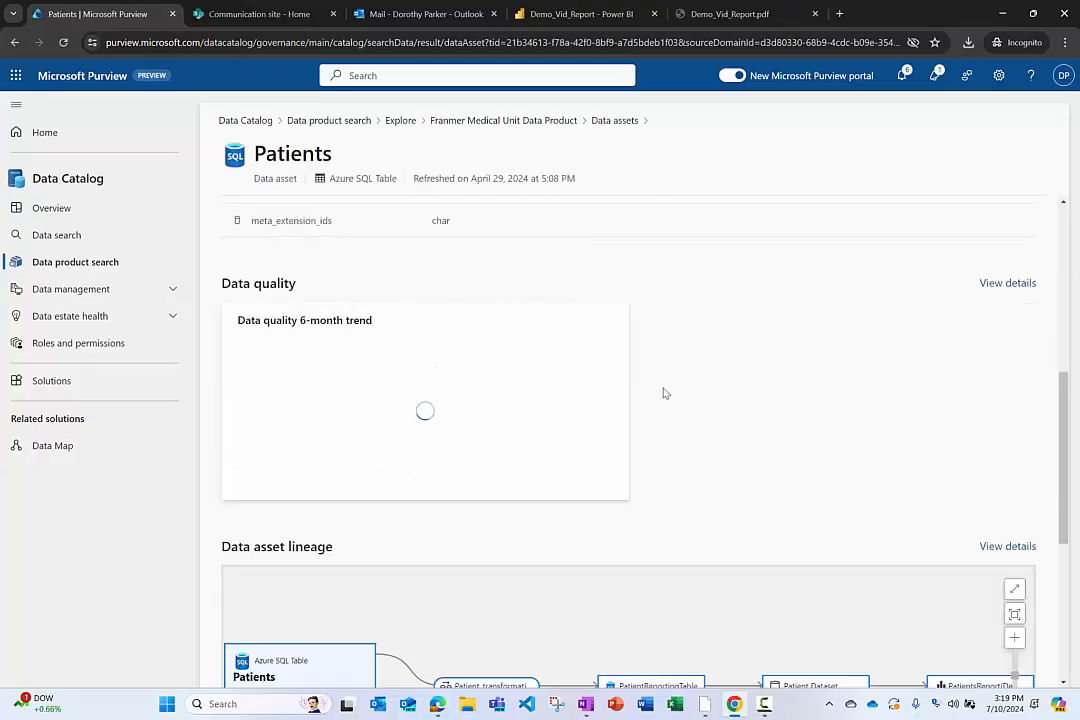
left_click(1008, 284)
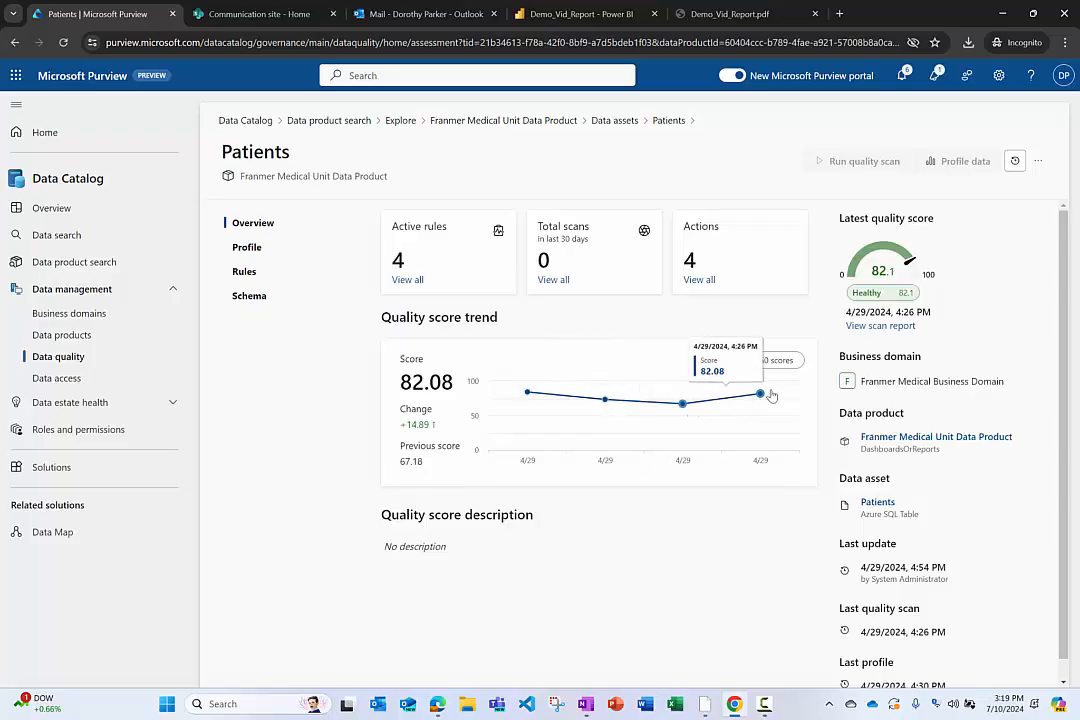
left_click(246, 250)
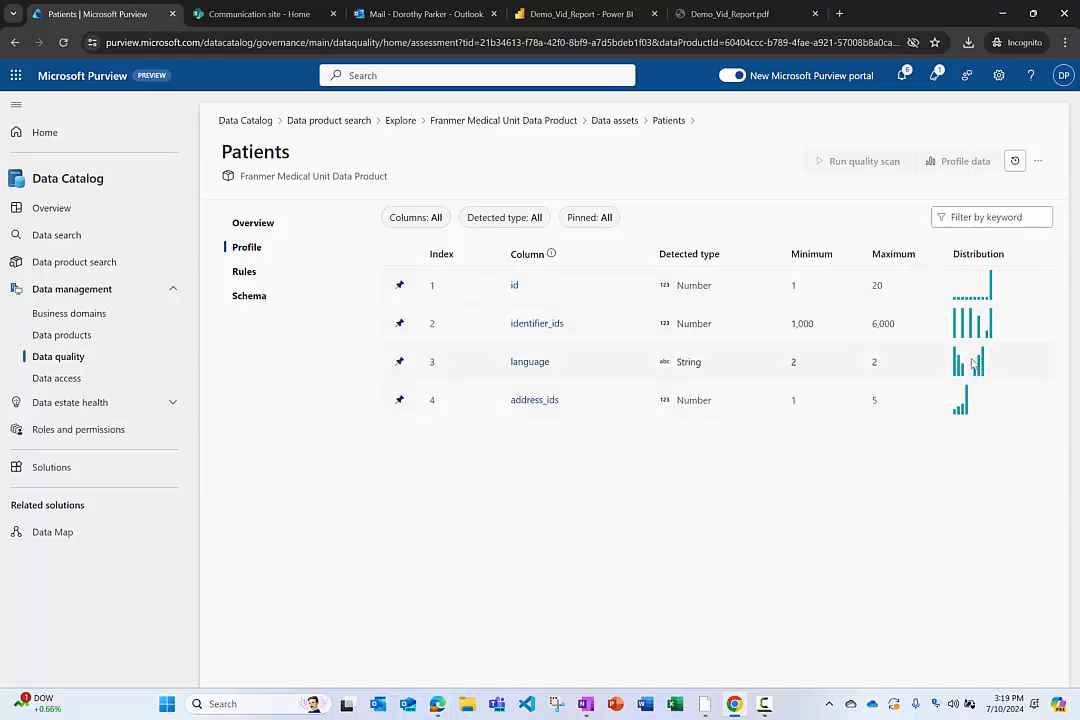
Step: Inspect the language column's least-frequent values and pattern-matching charts, then close the profile
left_click(530, 362)
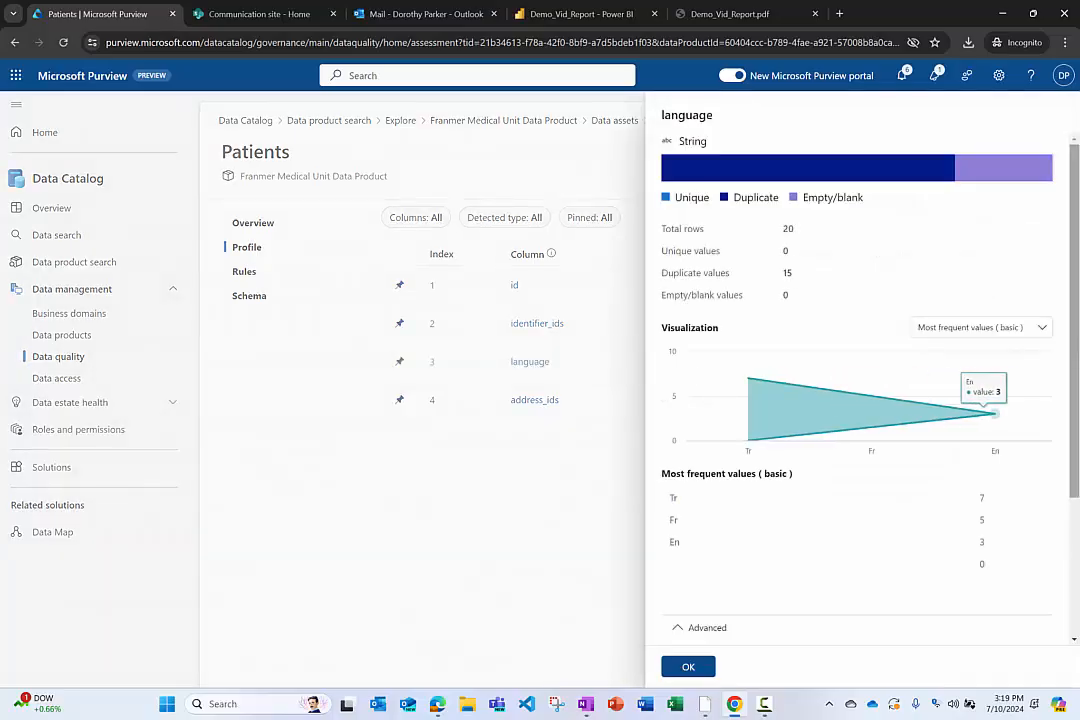
left_click(1015, 325)
left_click(975, 374)
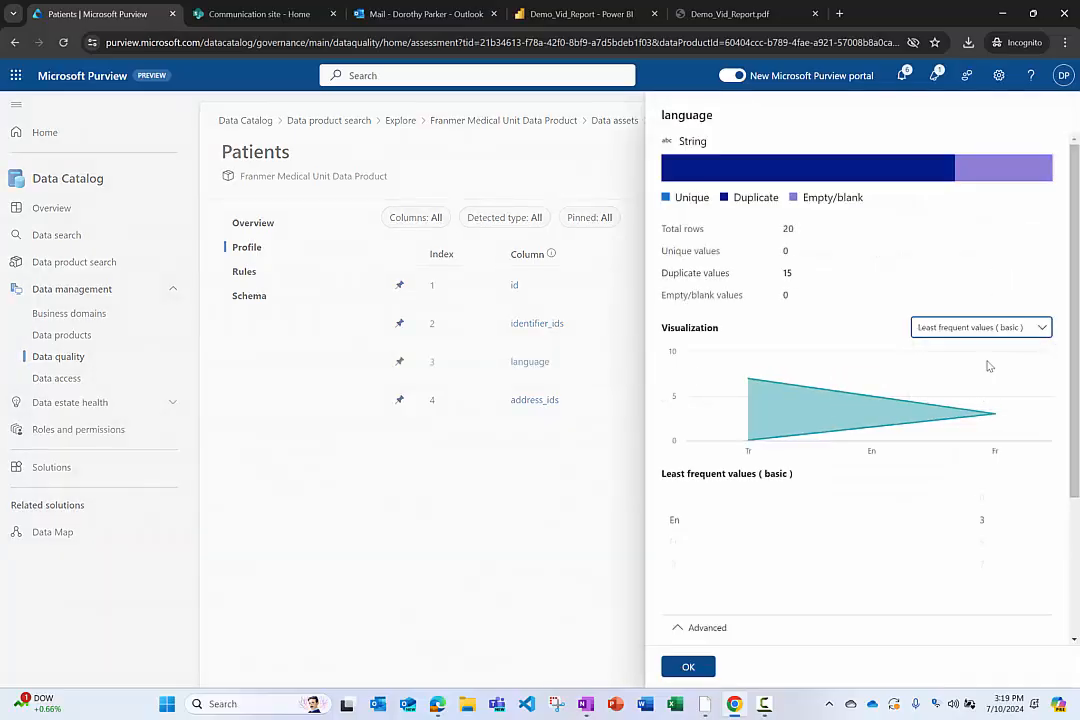
left_click(975, 327)
left_click(956, 396)
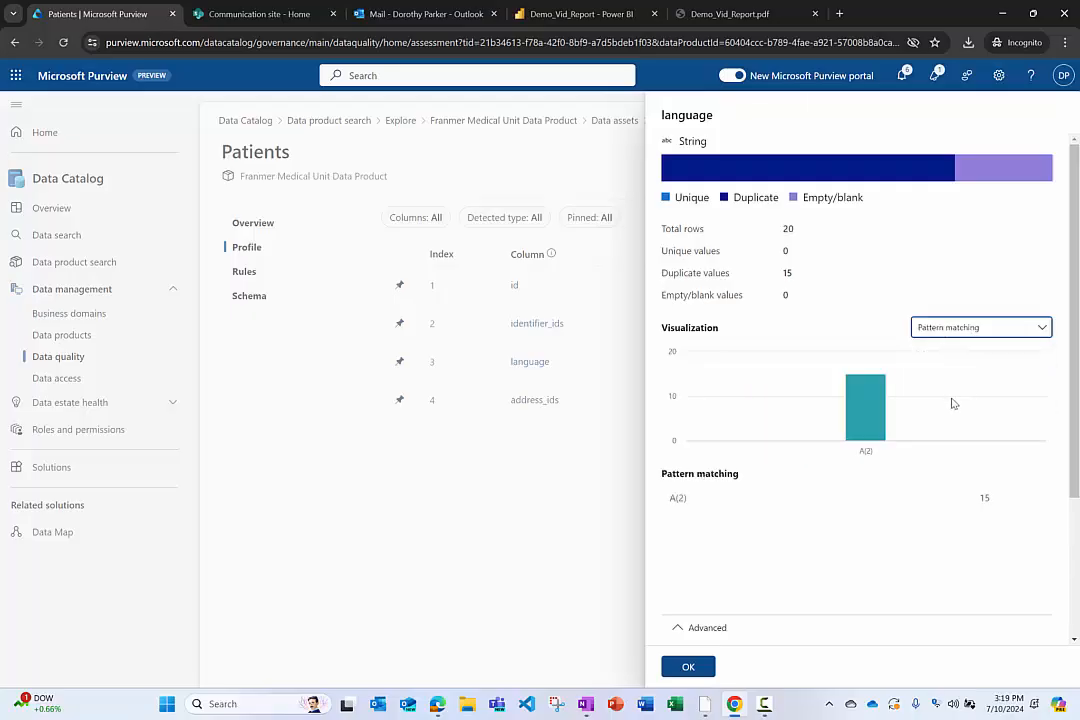
scroll(790, 500, "down", 2)
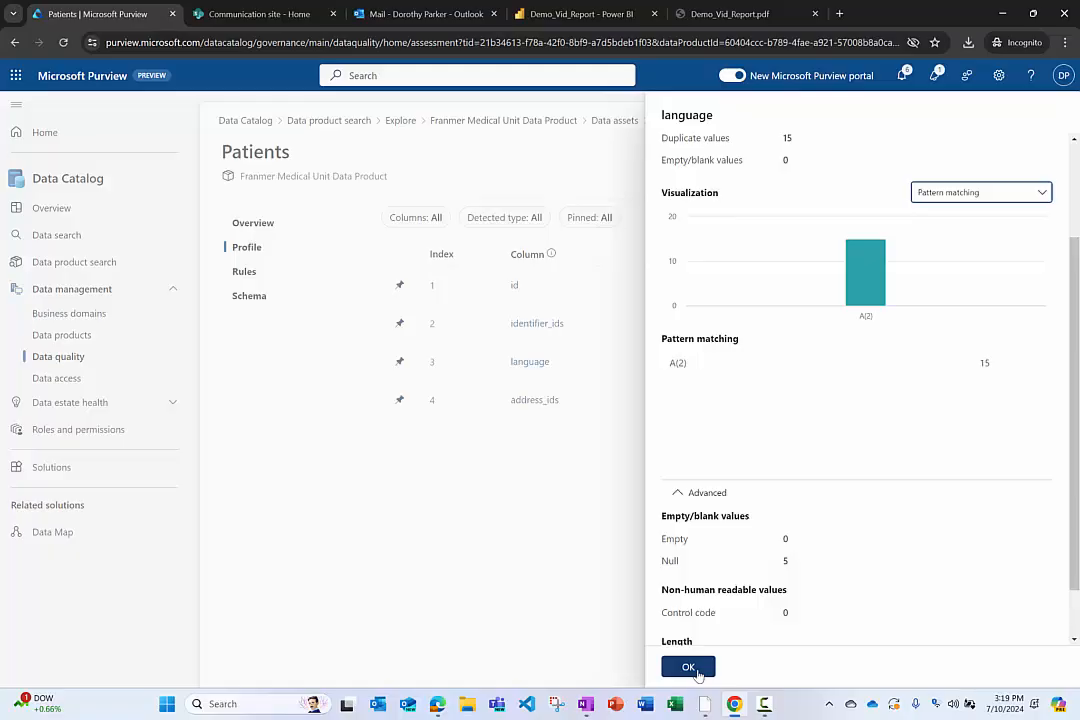
left_click(688, 667)
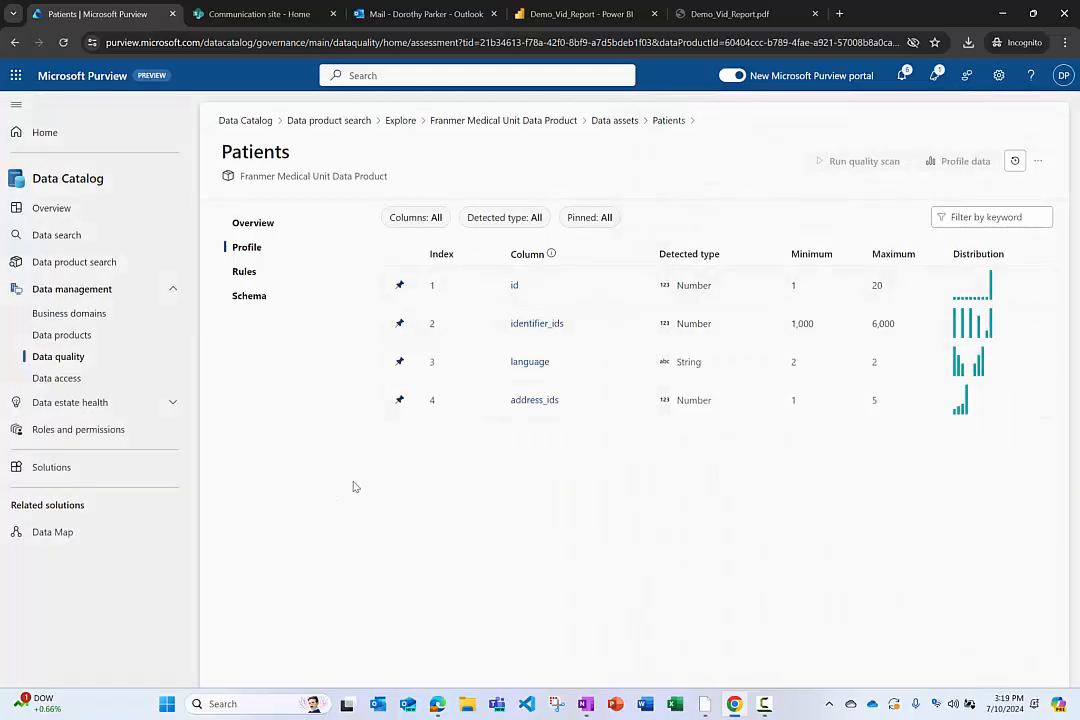
Step: Show the Franmer Canada Marketing Business Domain's details from the business domains list
left_click(68, 316)
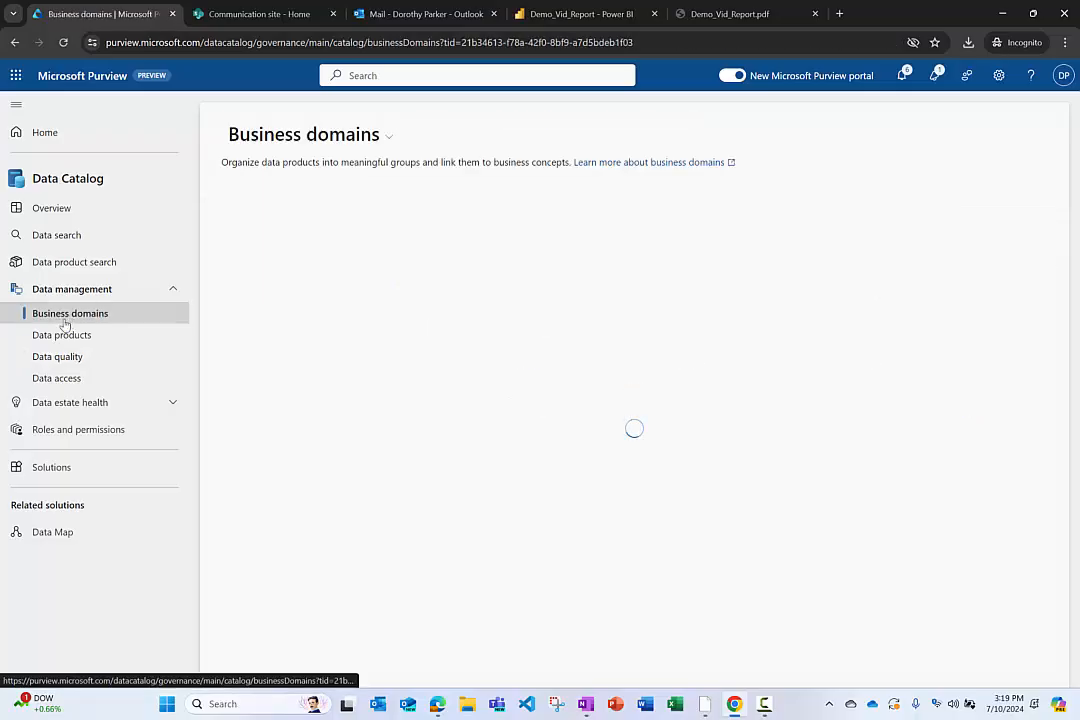
left_click(1063, 75)
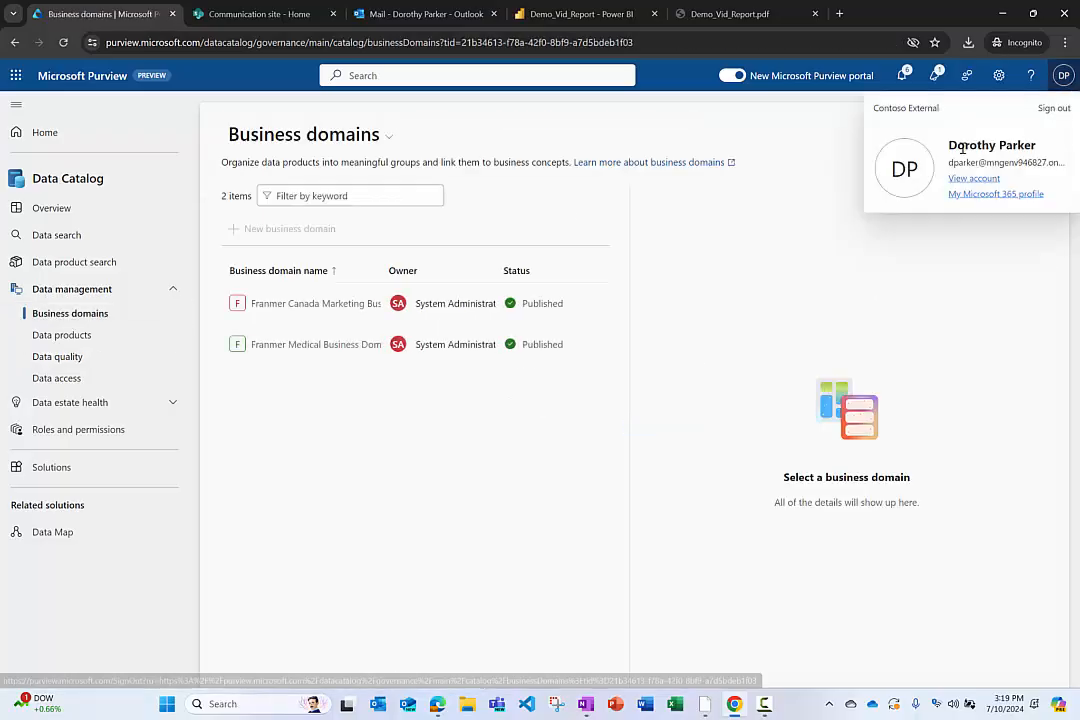
left_click(1068, 79)
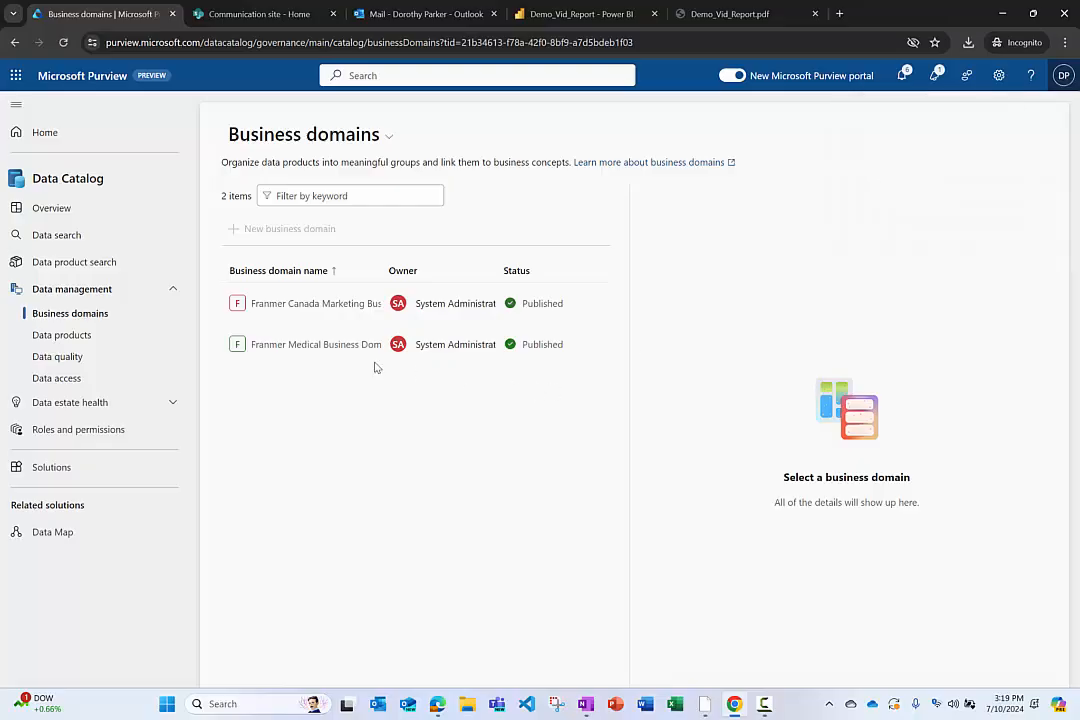
left_click(283, 308)
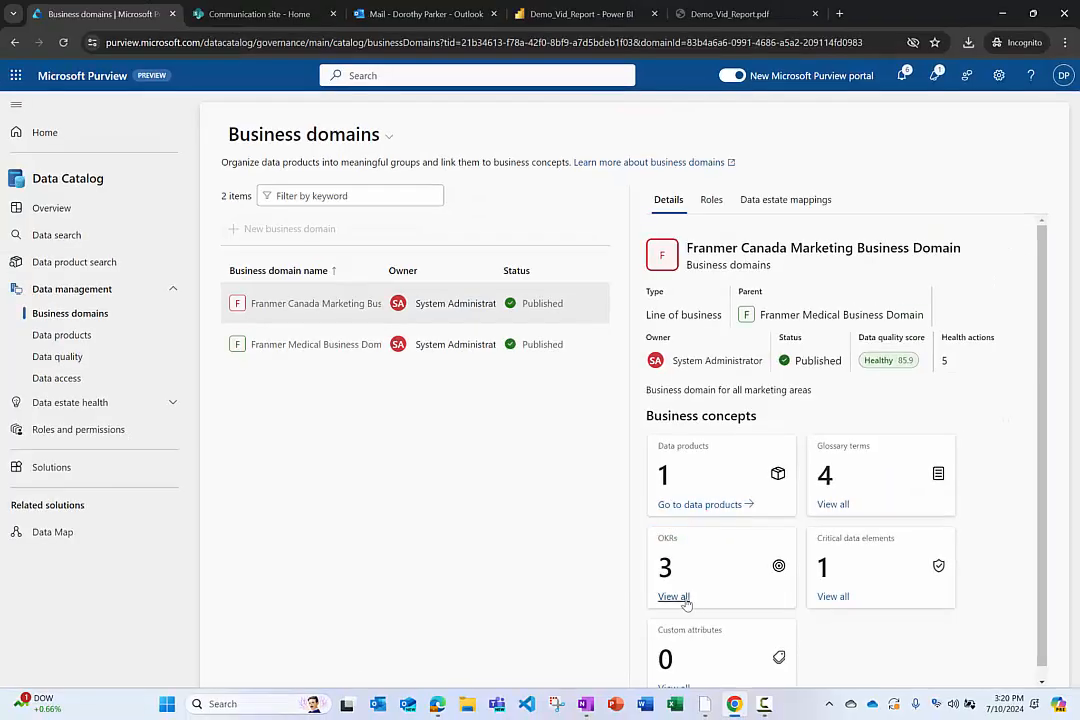
Step: List the domain's OKRs and open 'Review venue occupation to optimize marketing actions'
left_click(580, 587)
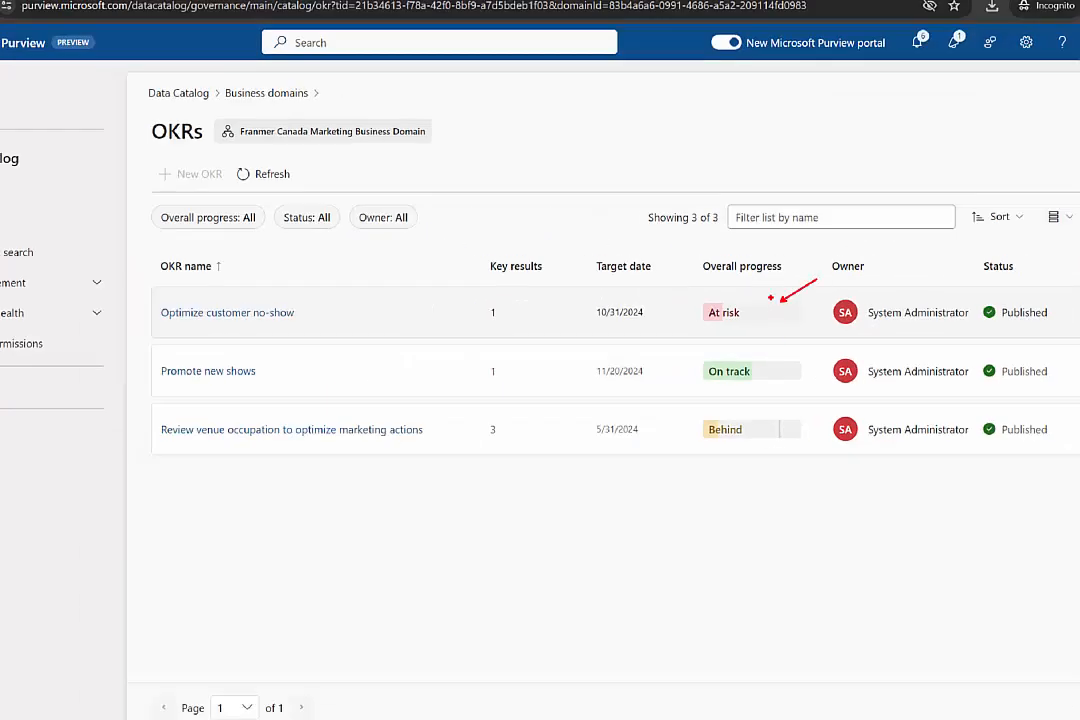
left_click_drag(157, 357, 273, 382)
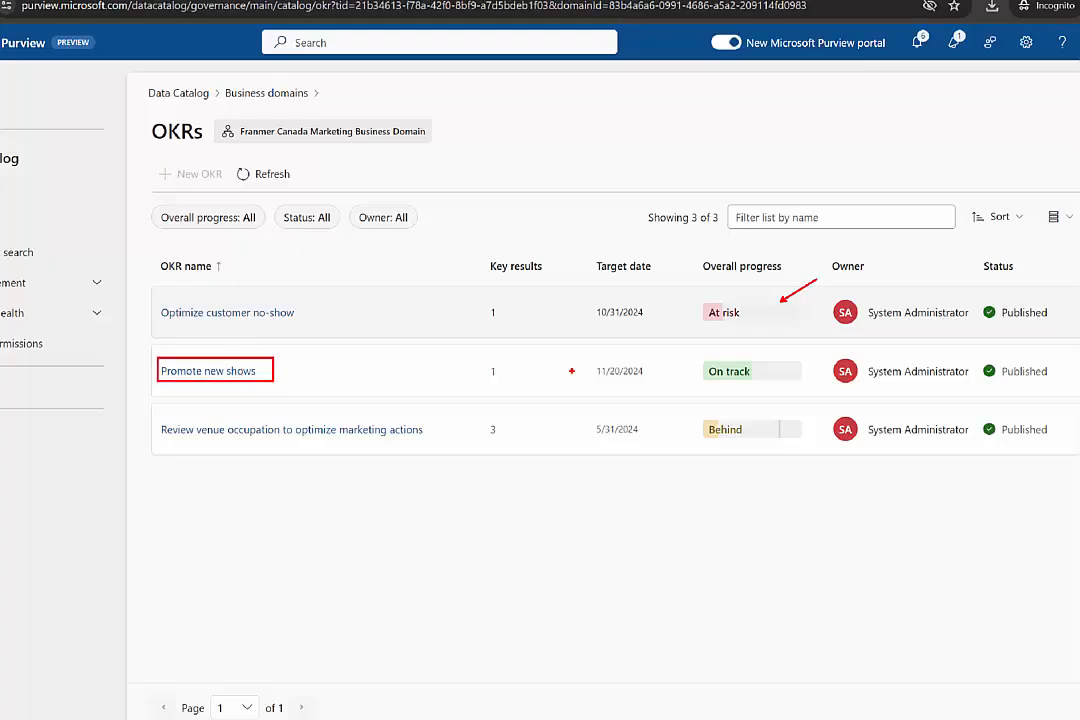
left_click_drag(721, 359, 743, 345)
left_click_drag(320, 421, 326, 391)
left_click_drag(482, 414, 510, 443)
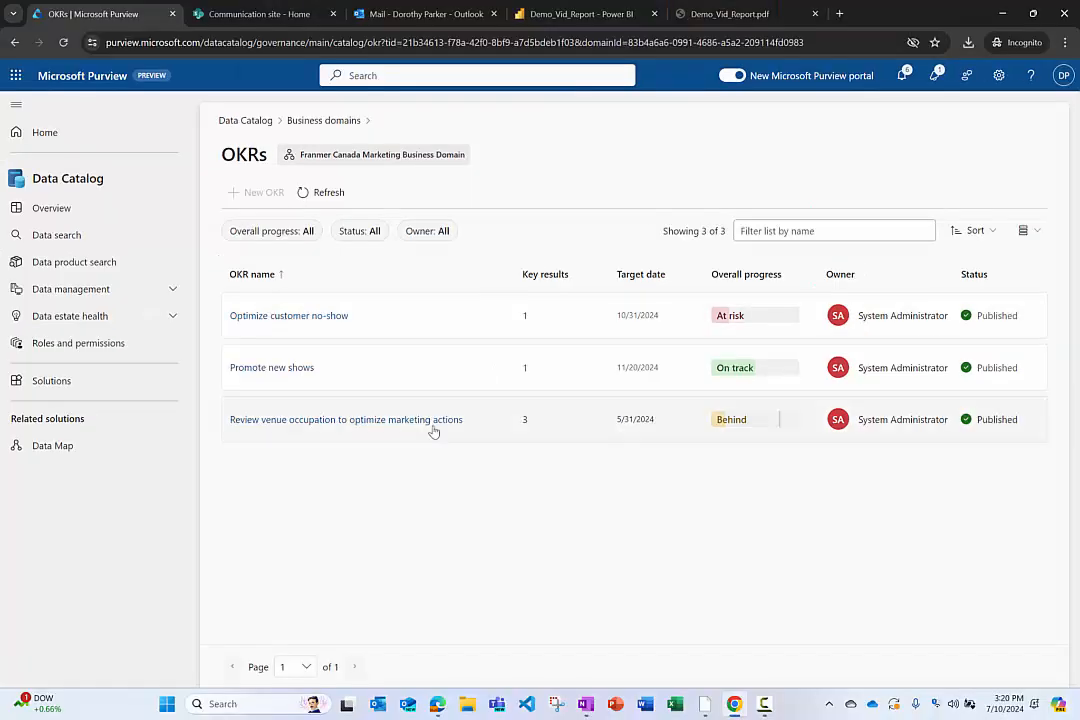
left_click(360, 431)
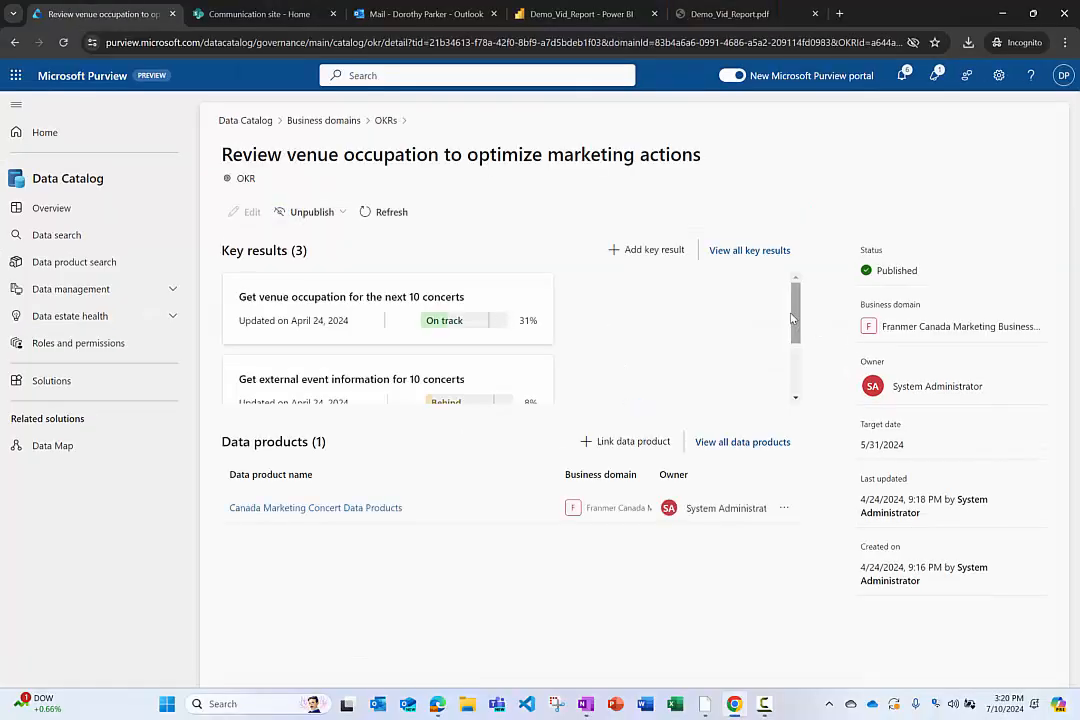
mouse_move(797, 318)
left_mouse_down()
mouse_move(799, 385)
mouse_move(799, 318)
left_mouse_up()
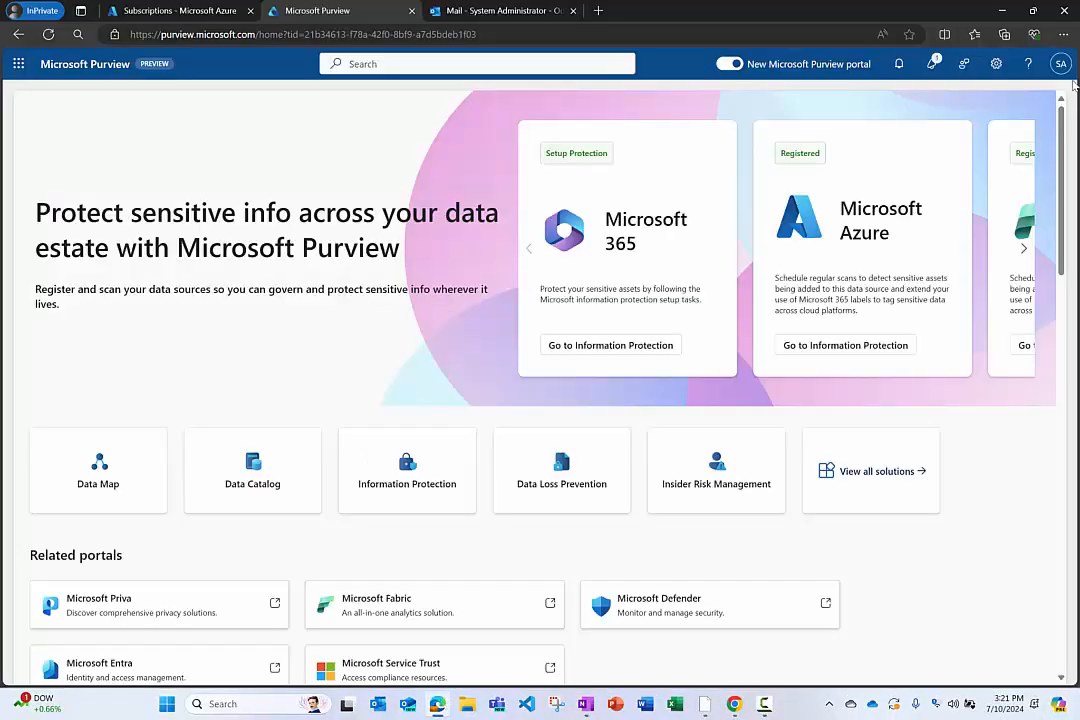
Step: Open the Business domains list under Data Catalog's Data management
left_click(1061, 64)
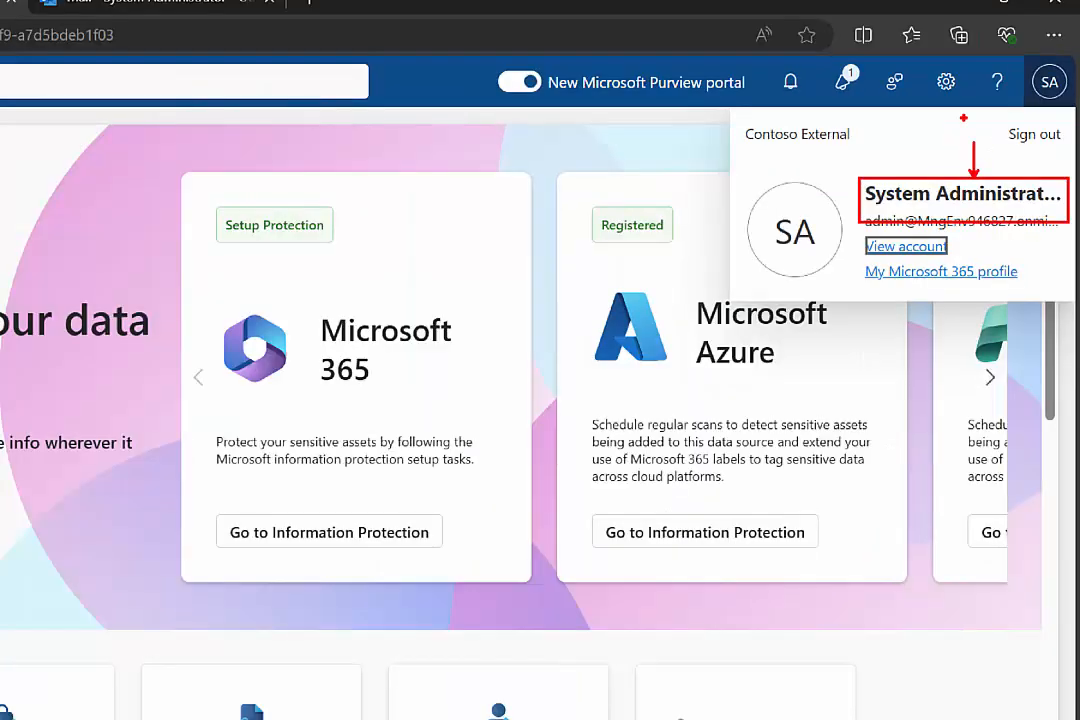
left_click(265, 465)
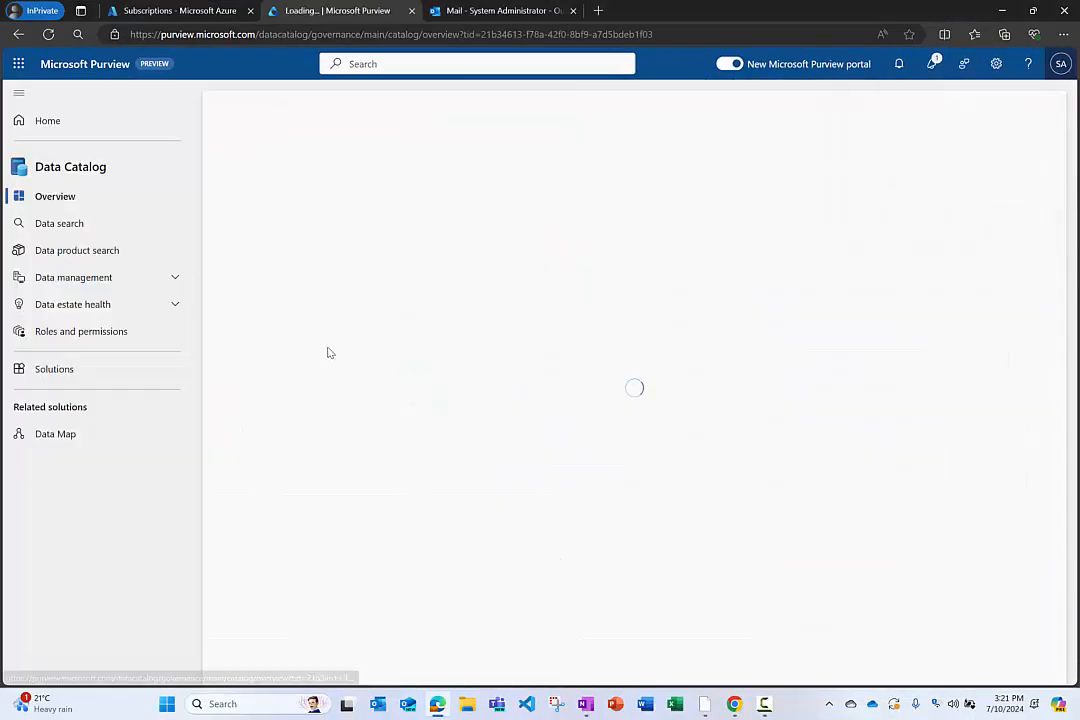
left_click(80, 280)
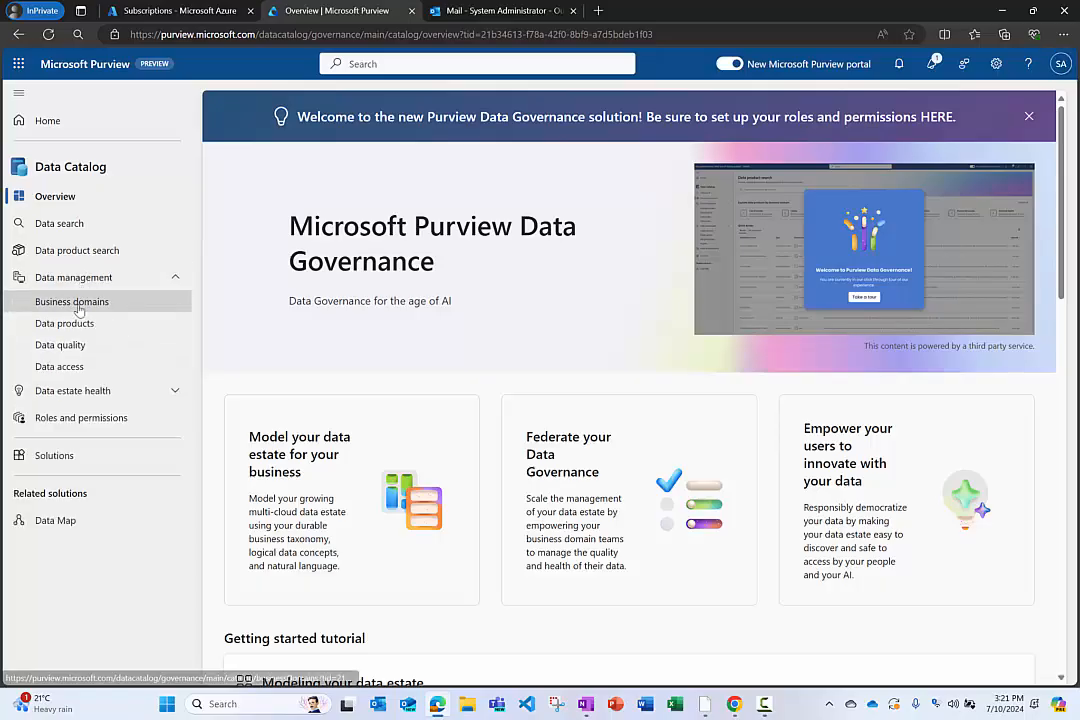
left_click(78, 308)
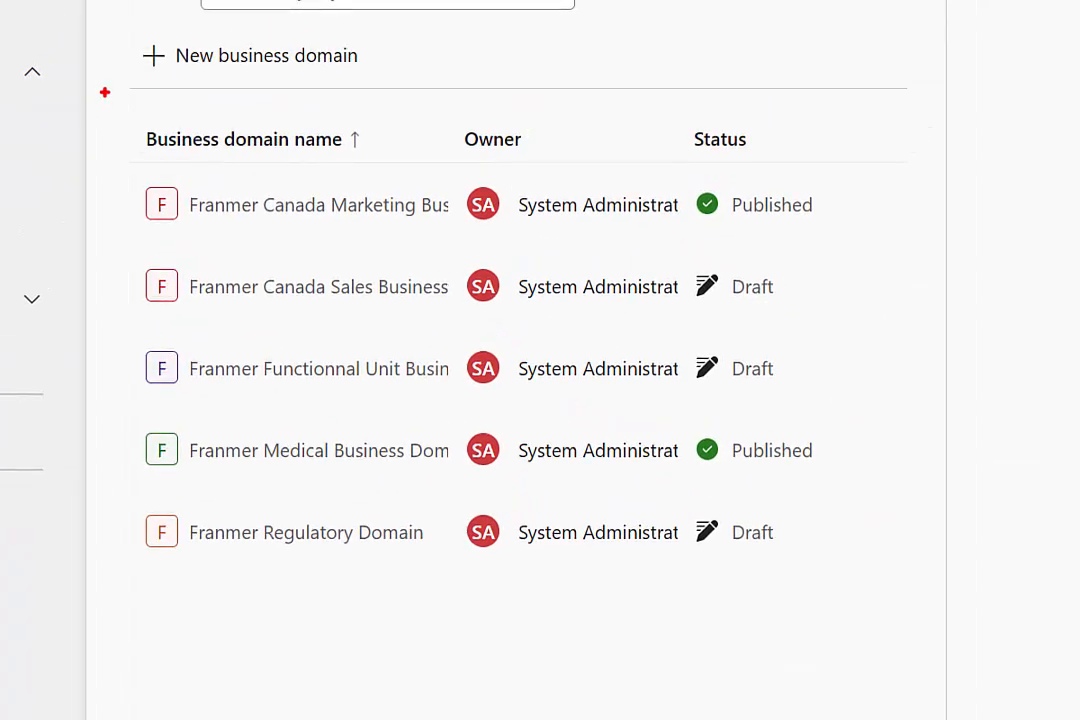
Step: Review the five listed domains and show the Canada Marketing domain's details
mouse_move(105, 92)
left_mouse_down()
mouse_move(689, 593)
mouse_move(930, 631)
left_mouse_up()
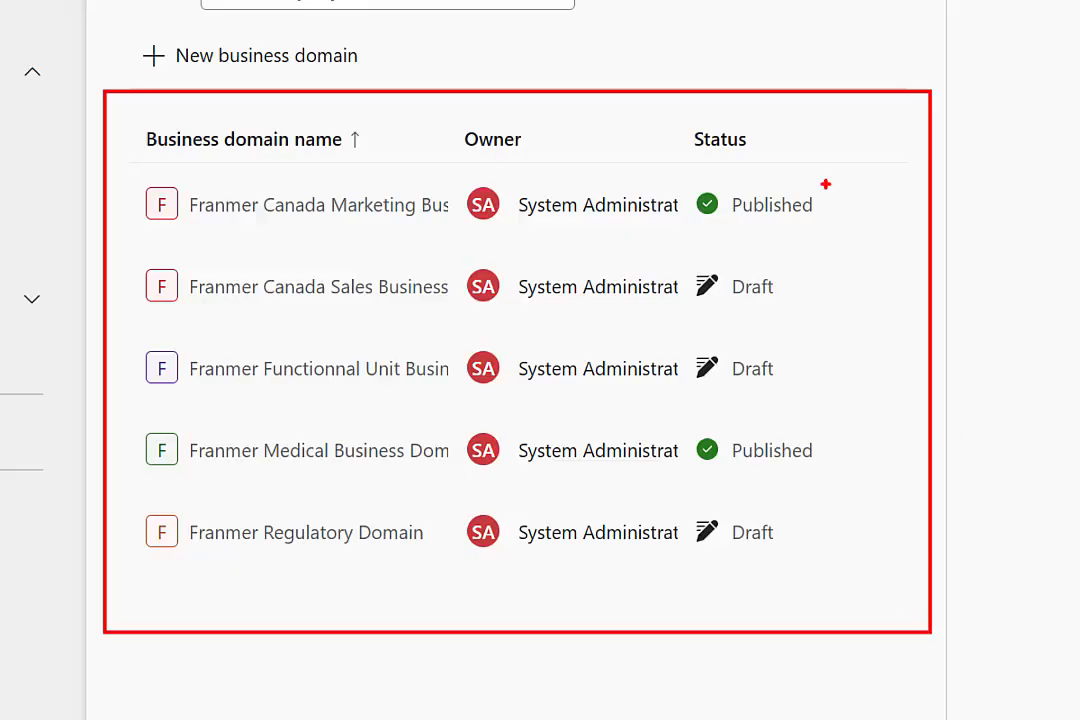
left_click_drag(822, 202, 885, 178)
left_click_drag(826, 451, 862, 438)
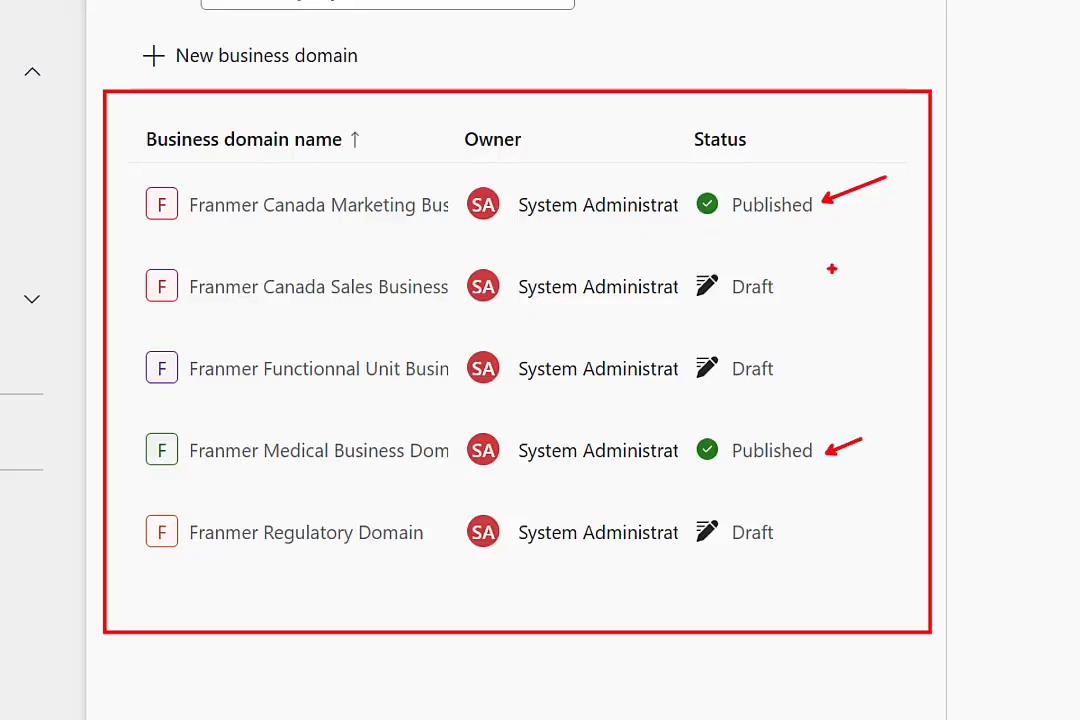
left_click_drag(790, 286, 825, 286)
left_click_drag(785, 362, 807, 368)
left_click_drag(788, 527, 805, 527)
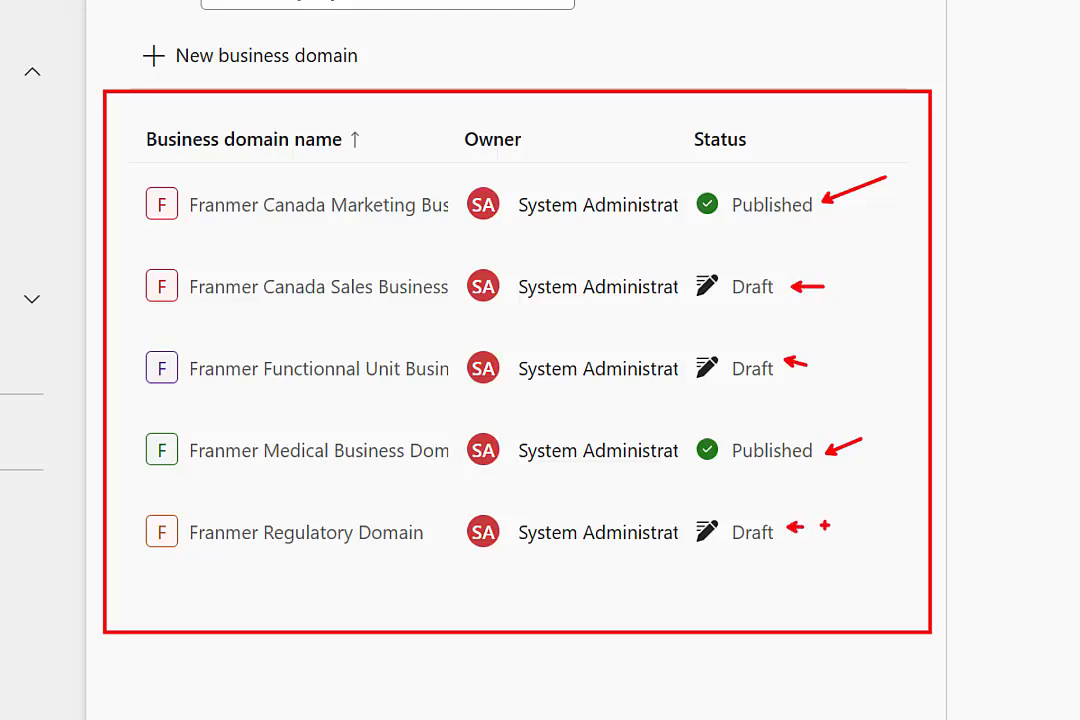
left_click_drag(719, 505, 814, 560)
left_click_drag(707, 349, 796, 403)
left_click_drag(714, 258, 793, 310)
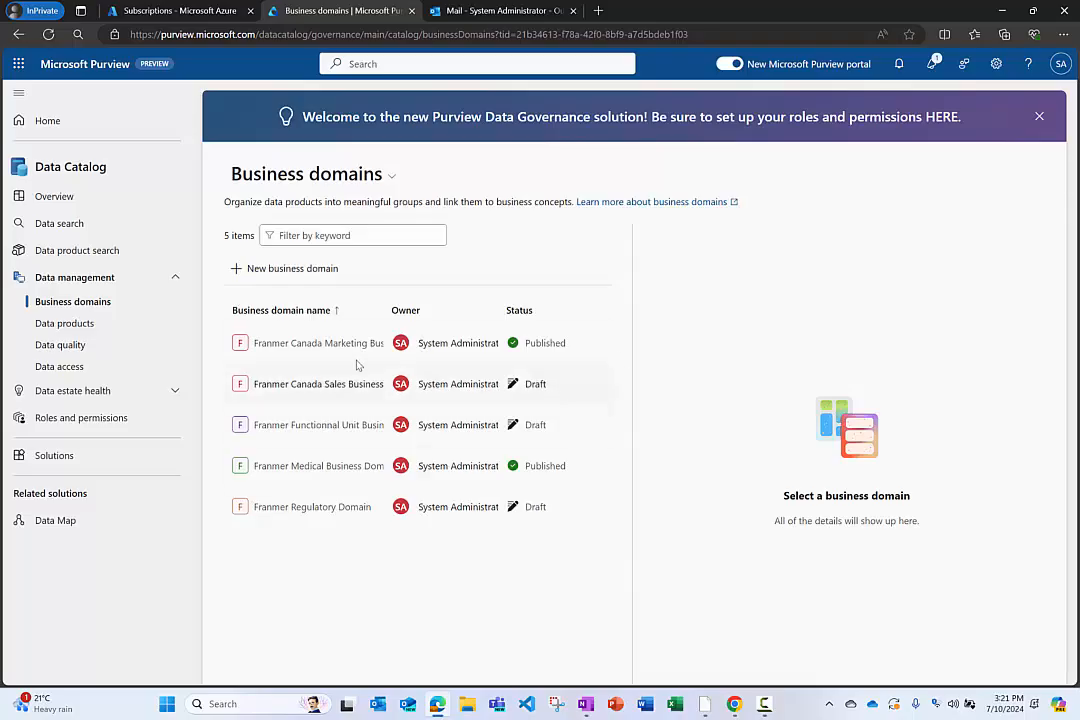
left_click(320, 343)
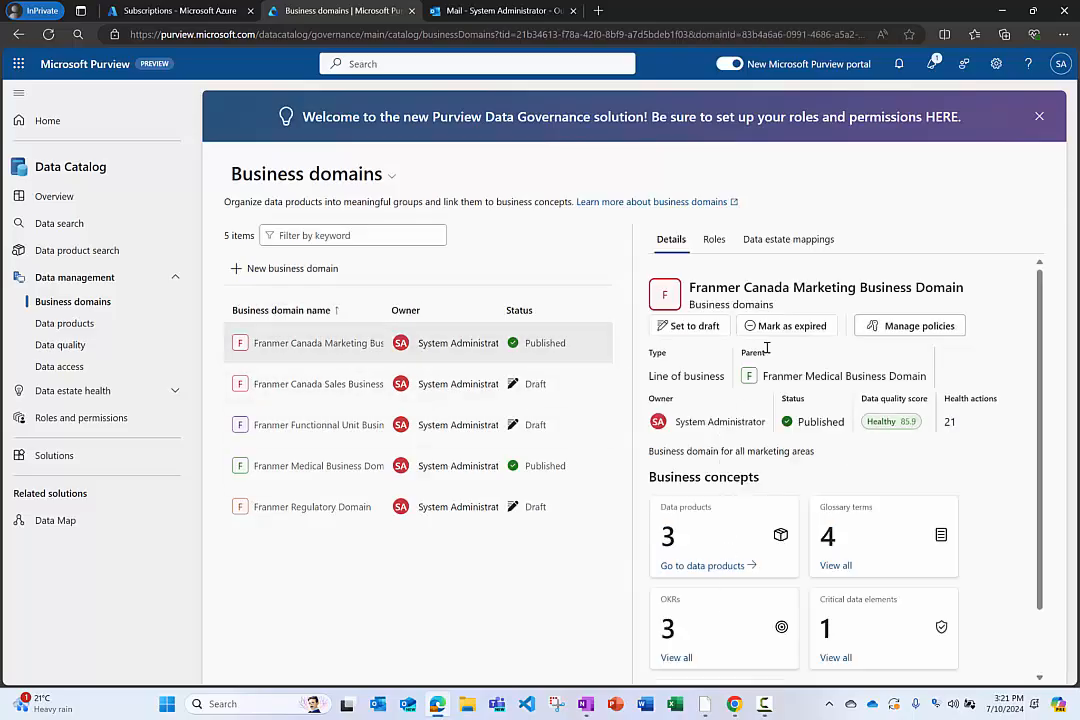
scroll(770, 415, "down", 1)
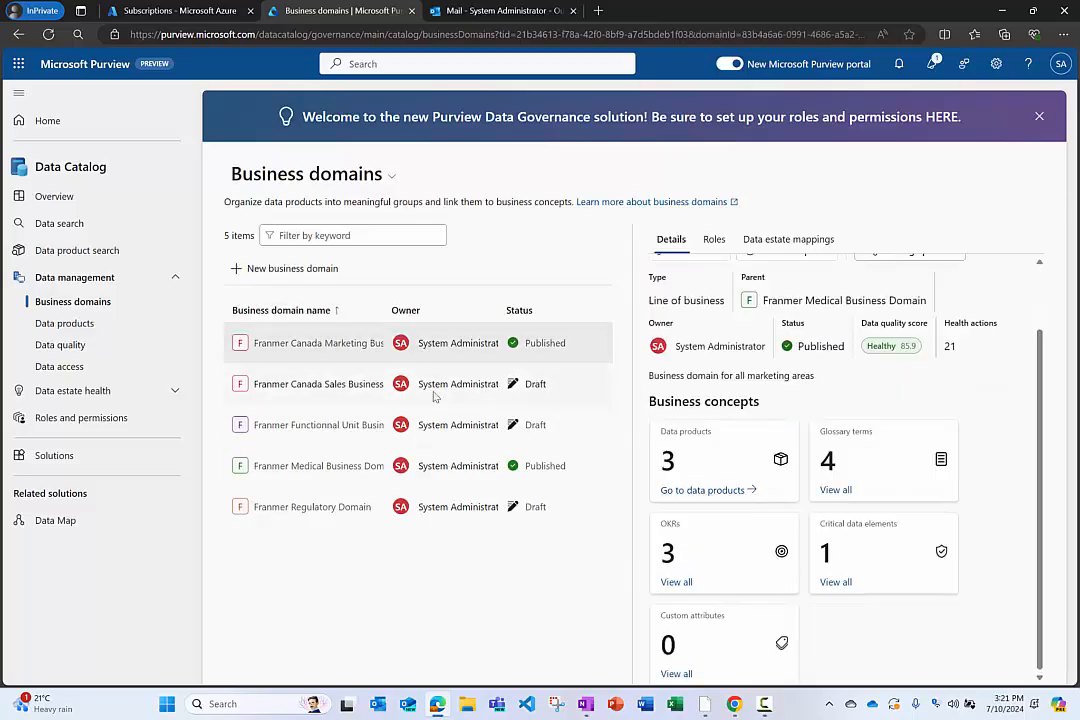
Step: Show details of Canada Sales, Medical, Regulatory and Functionnal Unit domains, ending on Canada Marketing
left_click(356, 384)
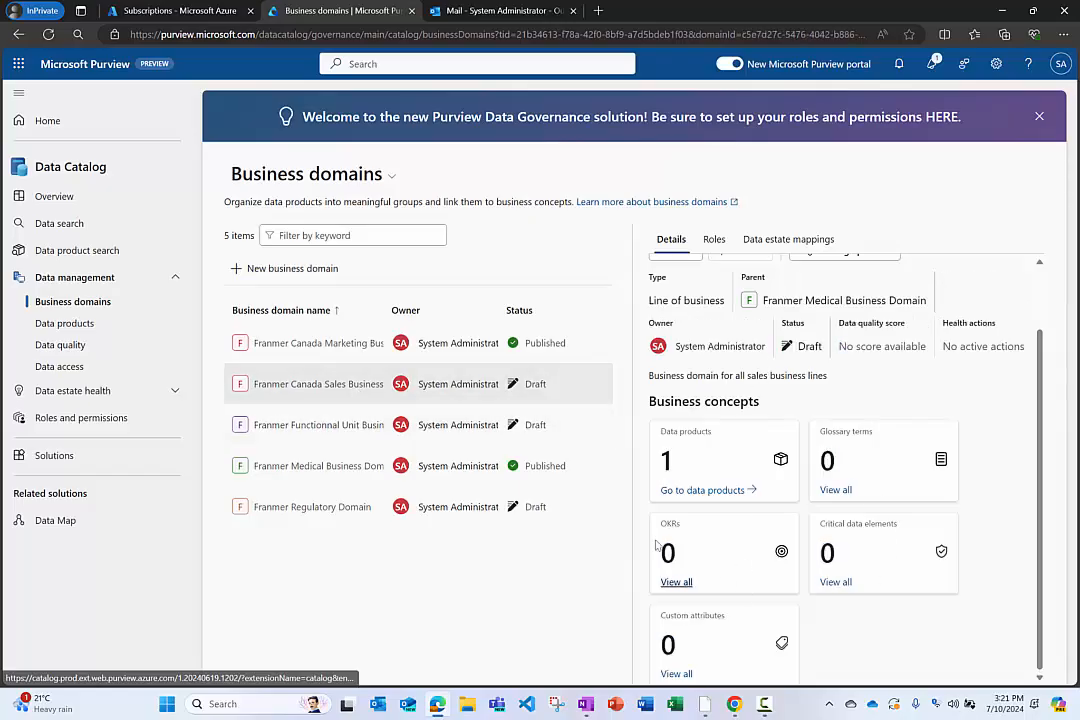
left_click(341, 438)
left_click(339, 465)
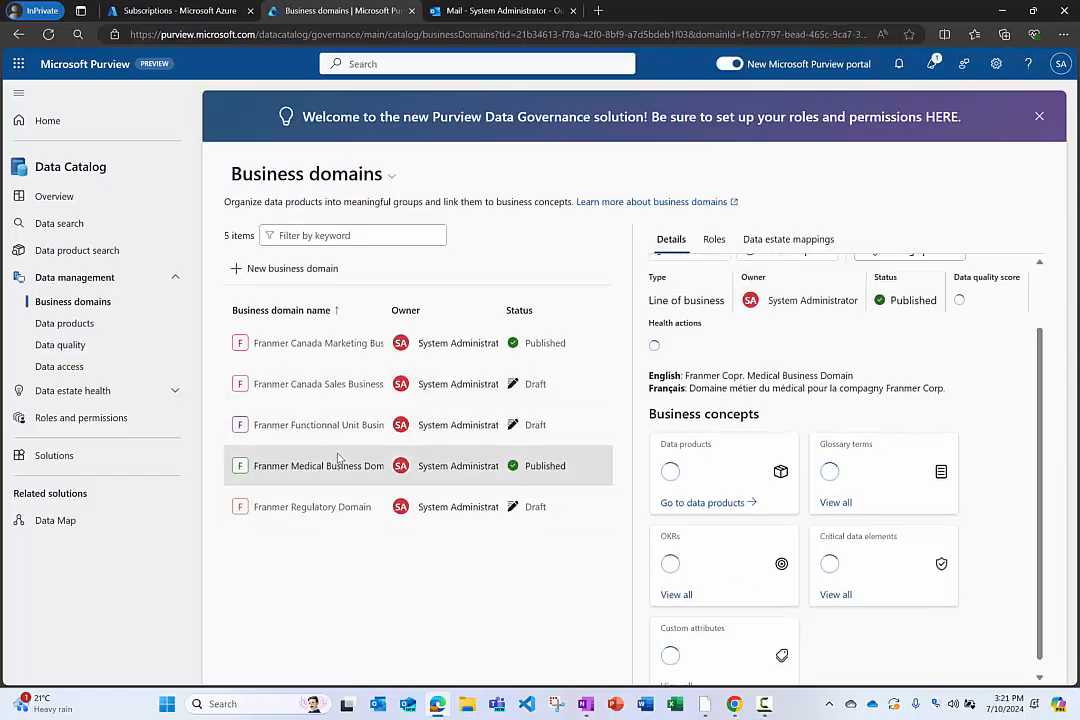
left_click(331, 507)
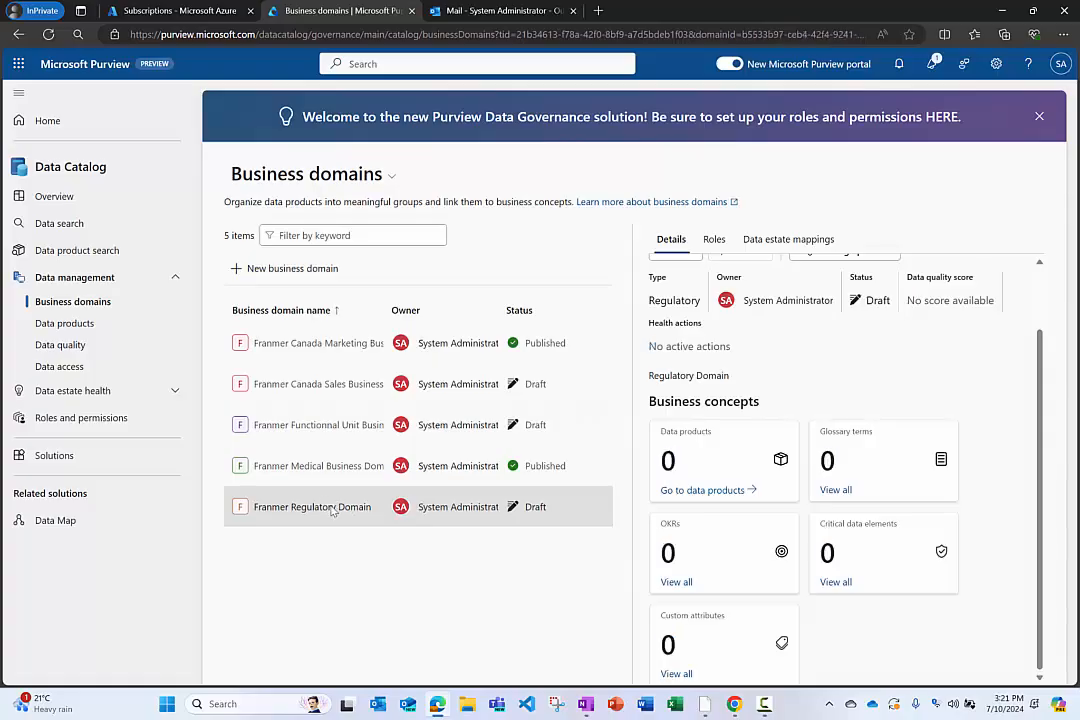
left_click(303, 470)
left_click(310, 428)
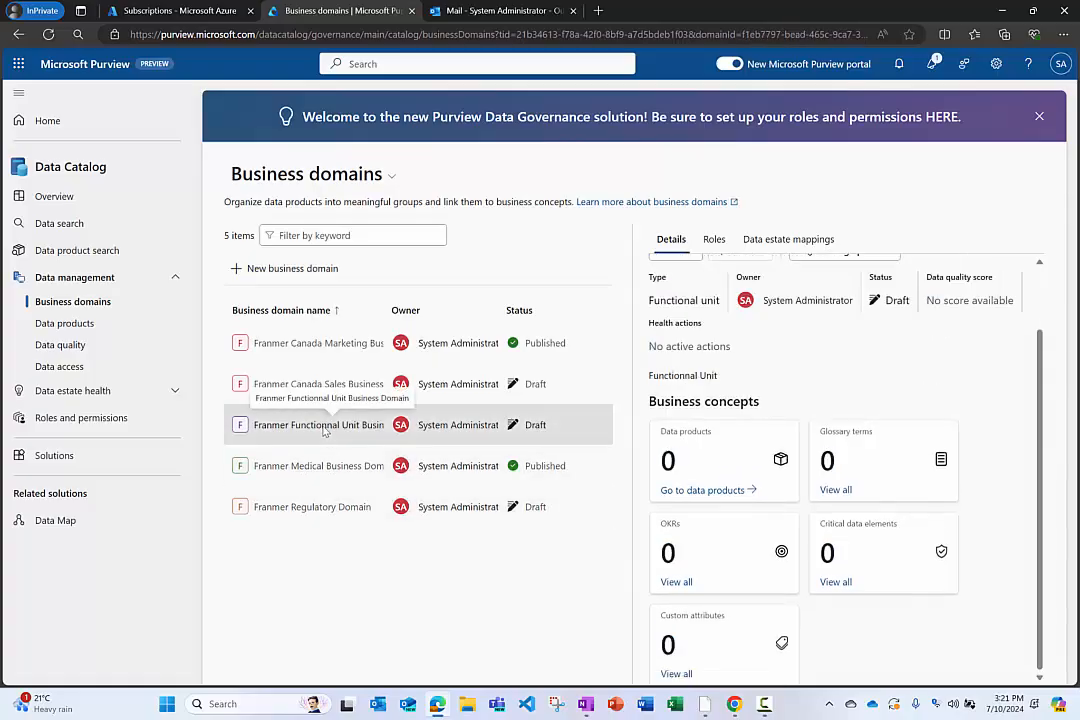
scroll(829, 491, "up", 1)
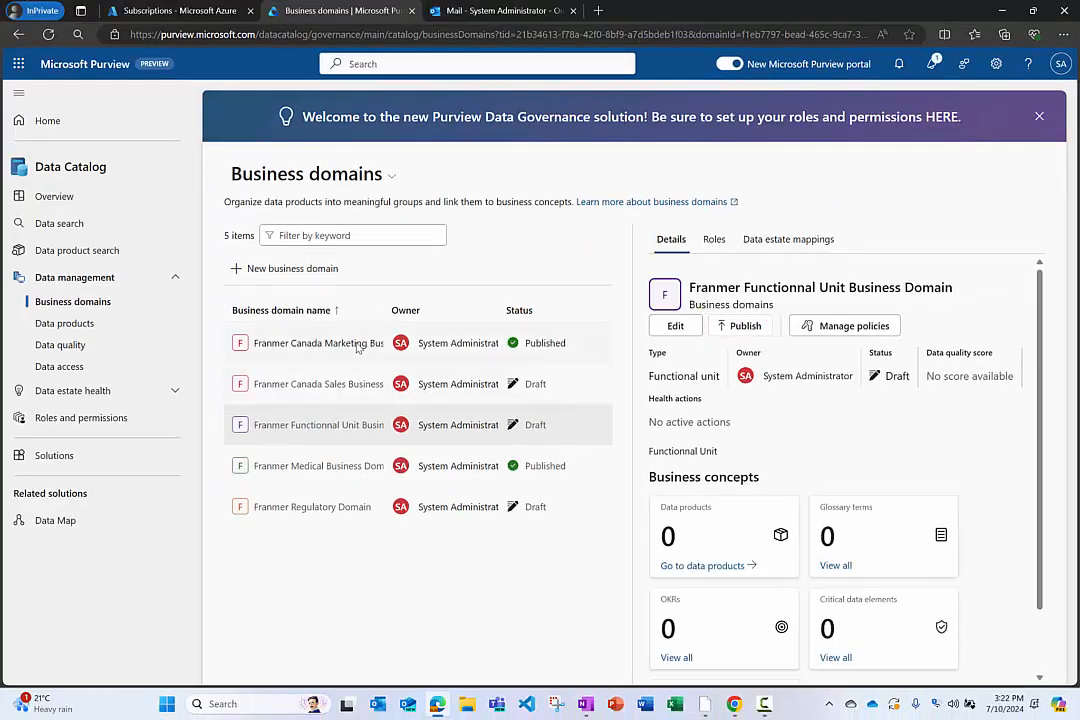
left_click(357, 343)
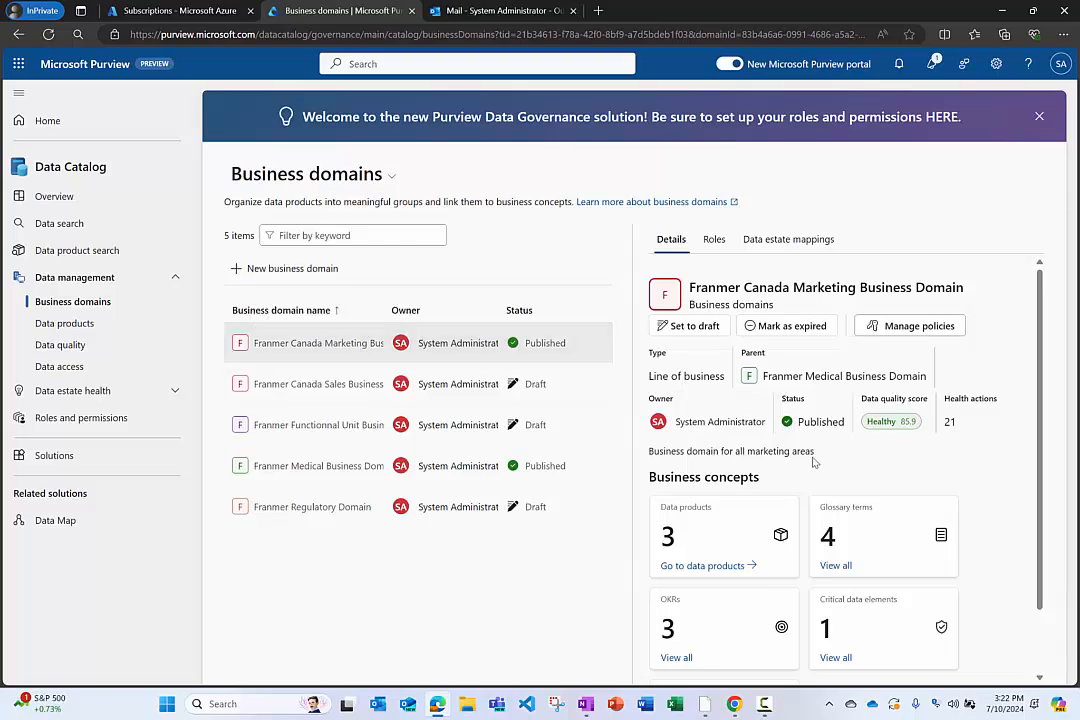
Step: Point out the Data products card in the Canada Marketing domain details pane
key("ctrl+1")
left_click(788, 540)
left_click_drag(581, 532, 679, 484)
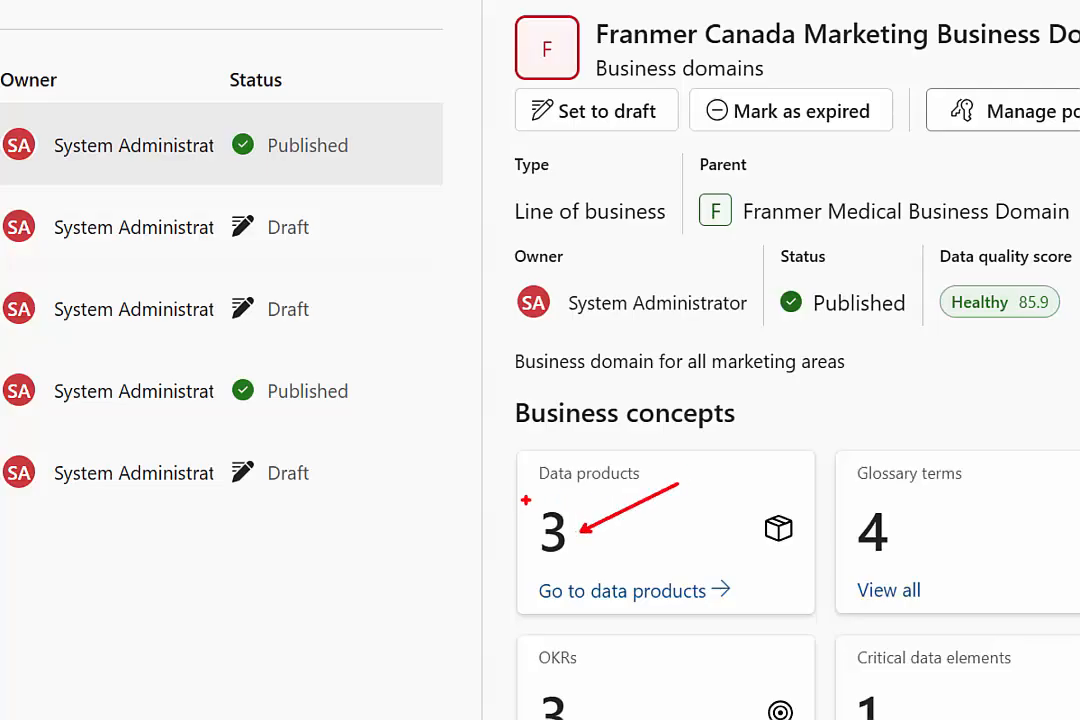
left_click_drag(525, 500, 589, 570)
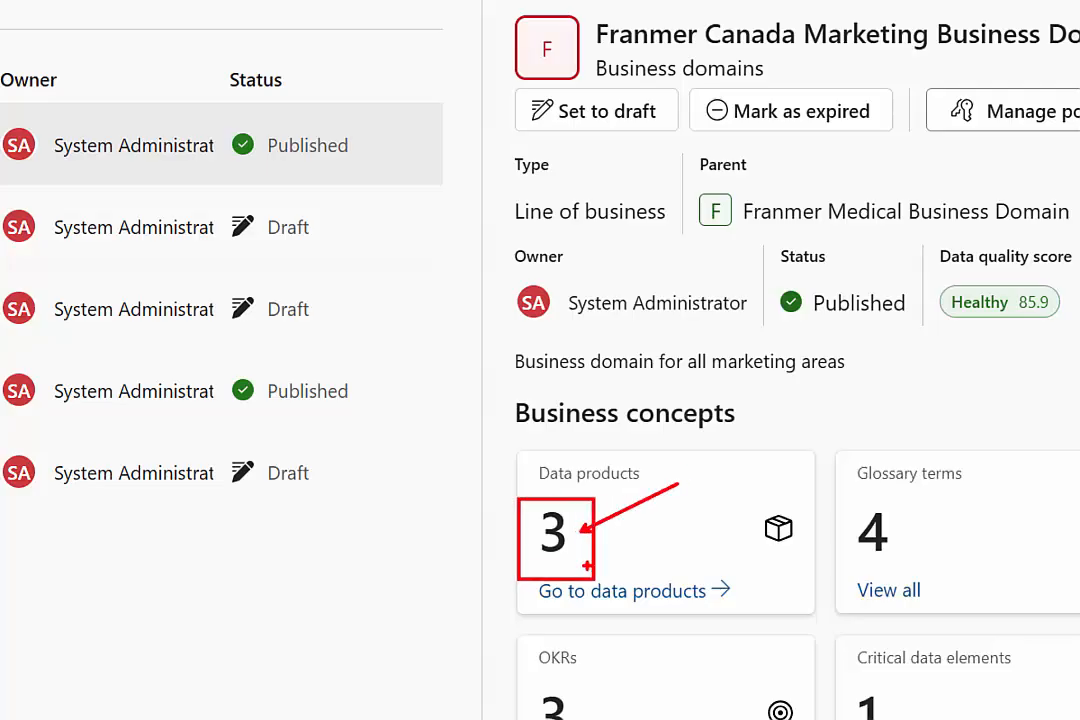
key("Escape")
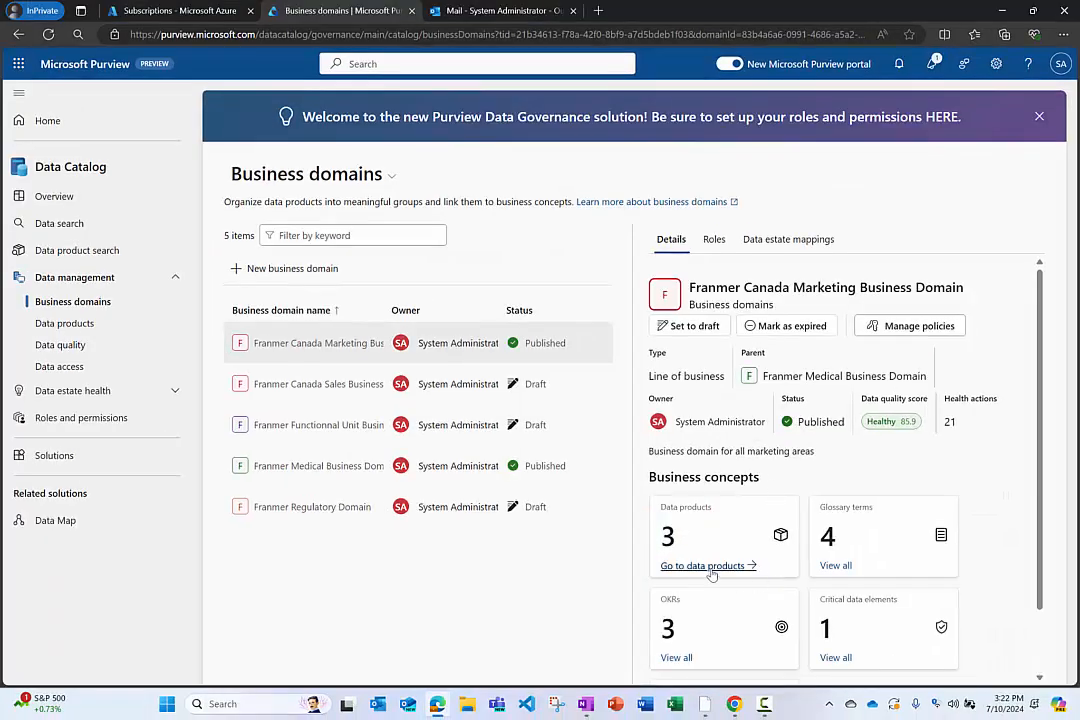
Step: List the domain's three data products: Concert published, Movies and Others still draft
left_click(714, 573)
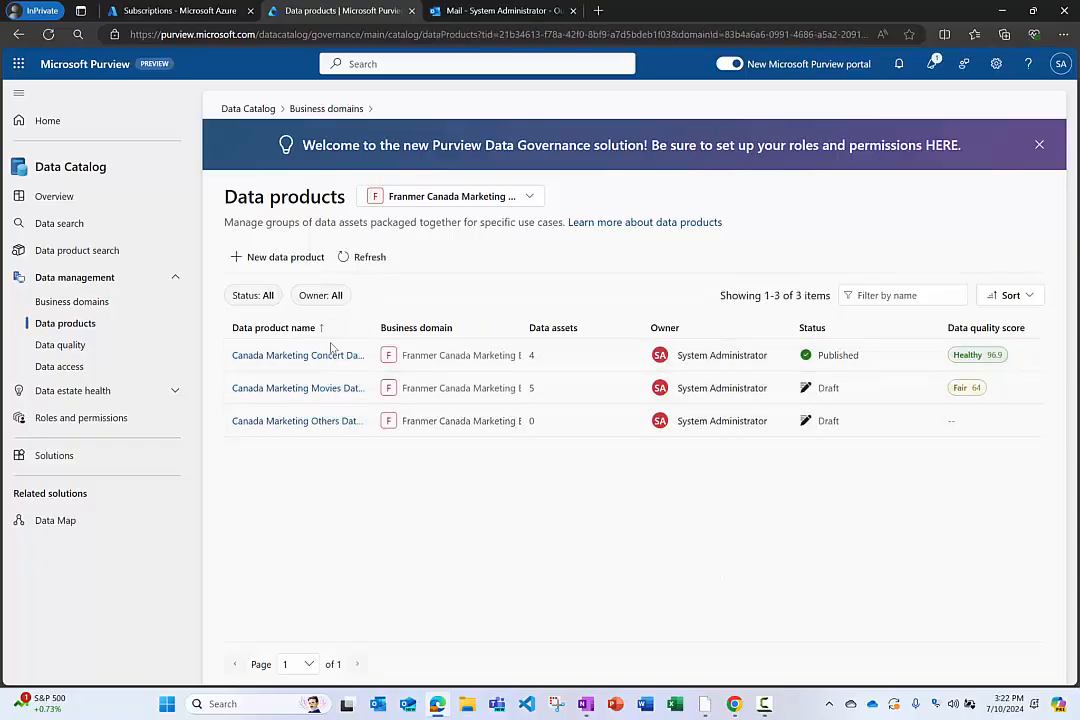
key("ctrl+1")
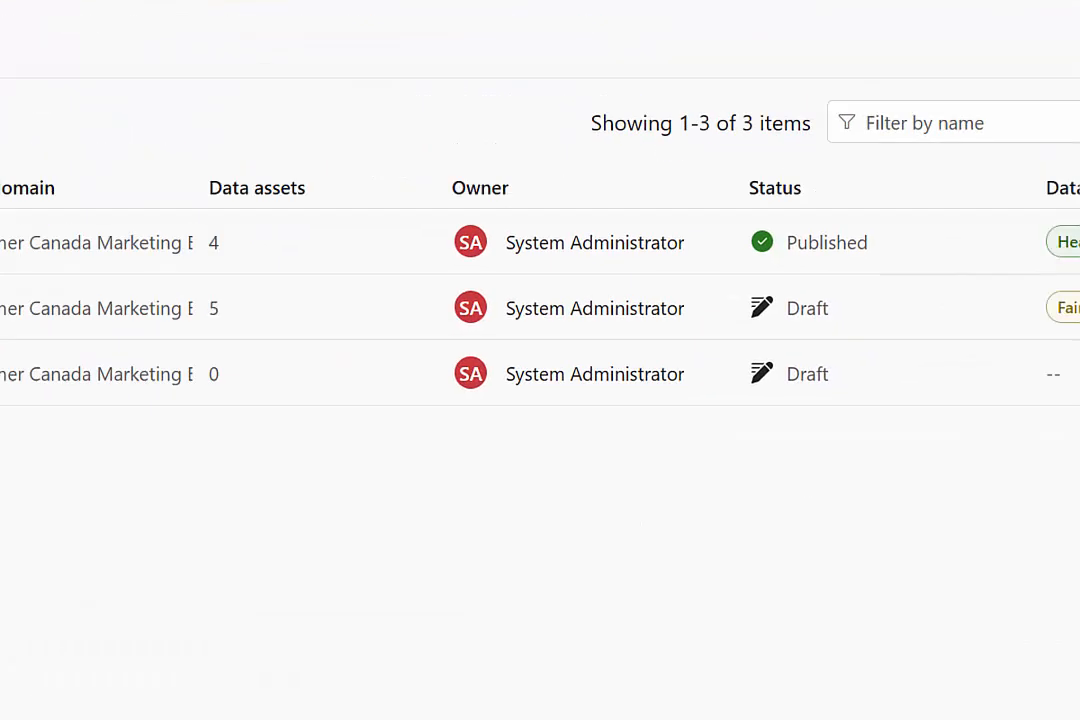
left_click_drag(790, 332, 875, 367)
left_click_drag(827, 328, 858, 328)
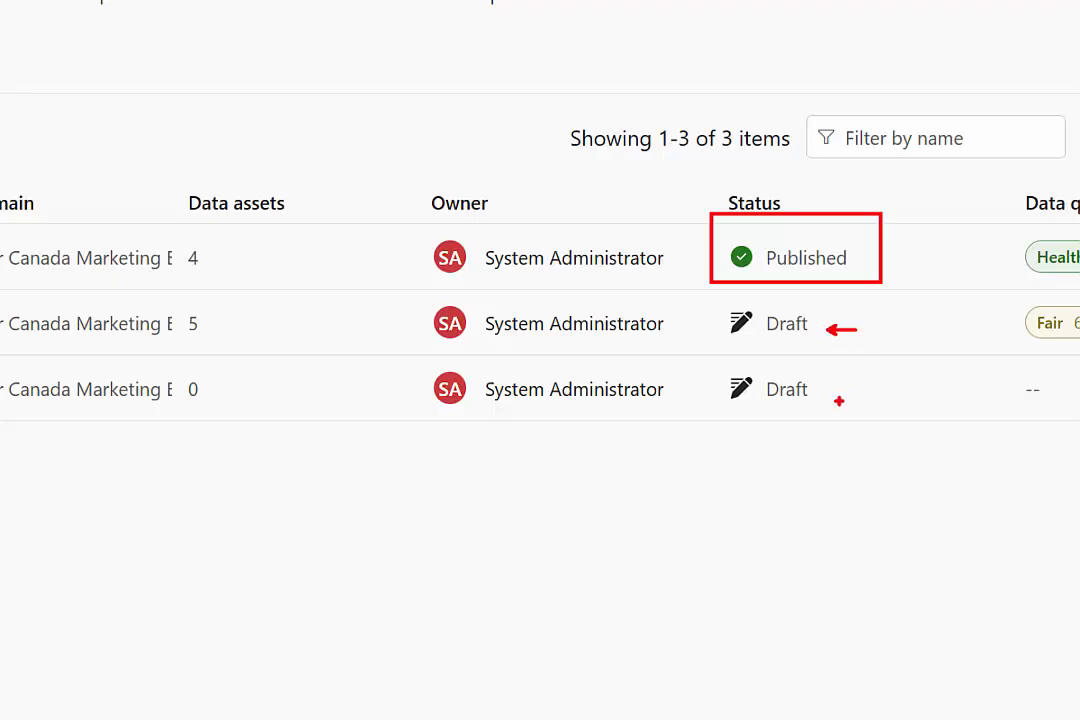
left_click_drag(831, 392, 864, 392)
key("Escape")
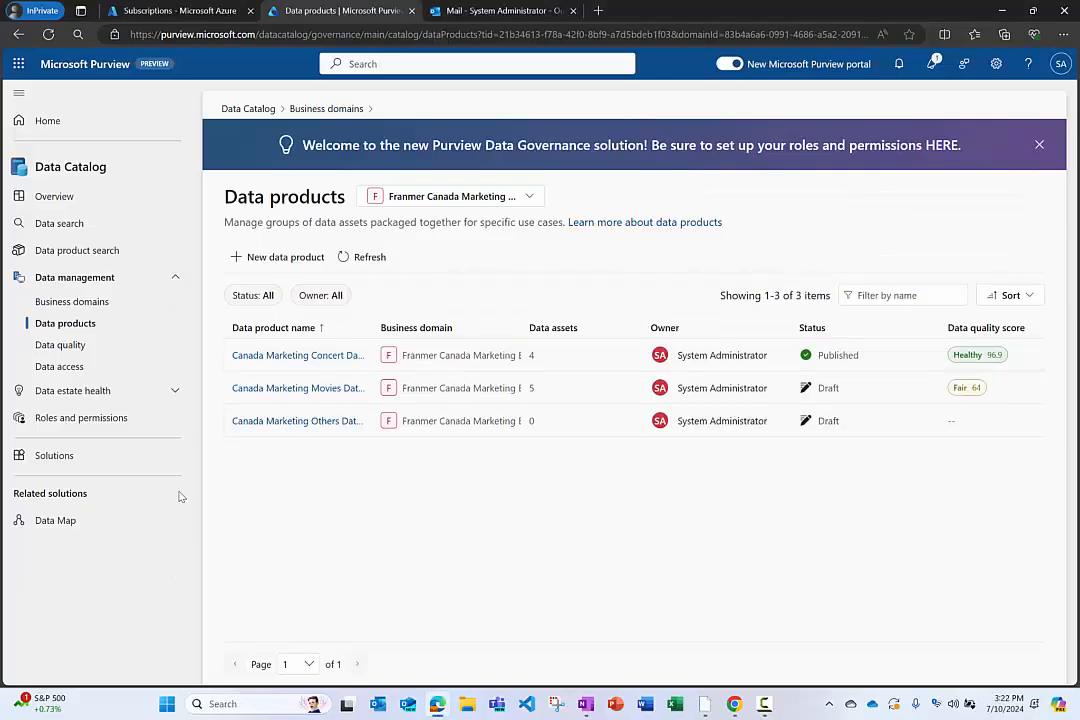
Step: Open Health controls under Data estate health, showing 16 active controls (4 not healthy, 3 fair, 6 healthy)
left_click(75, 391)
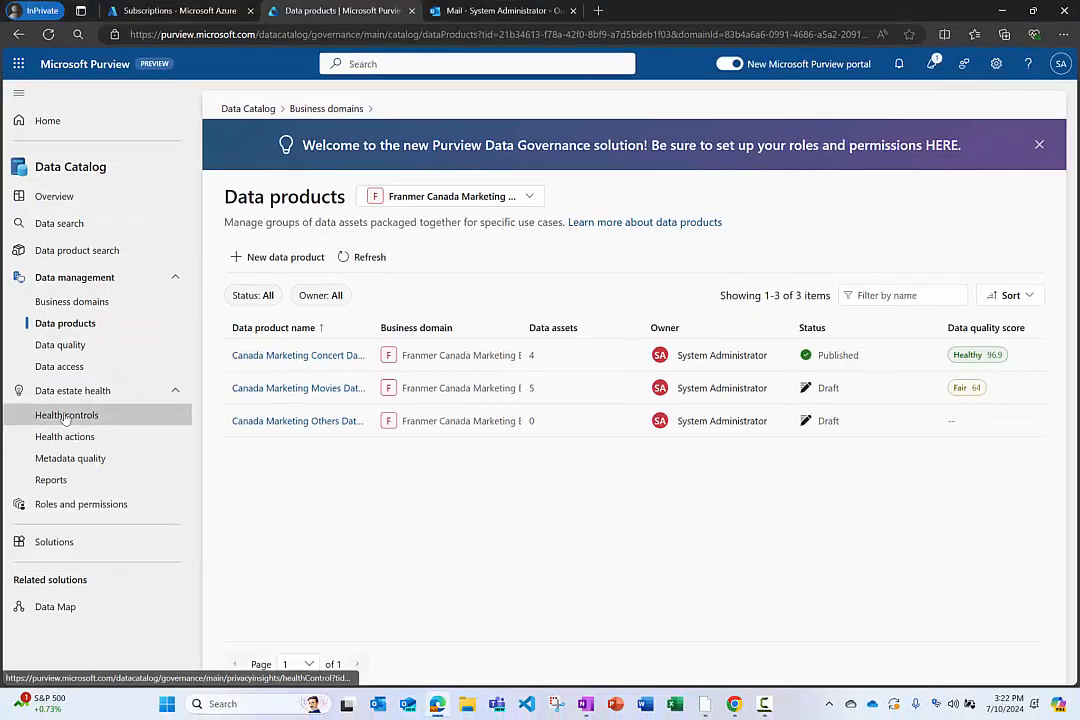
left_click(133, 382)
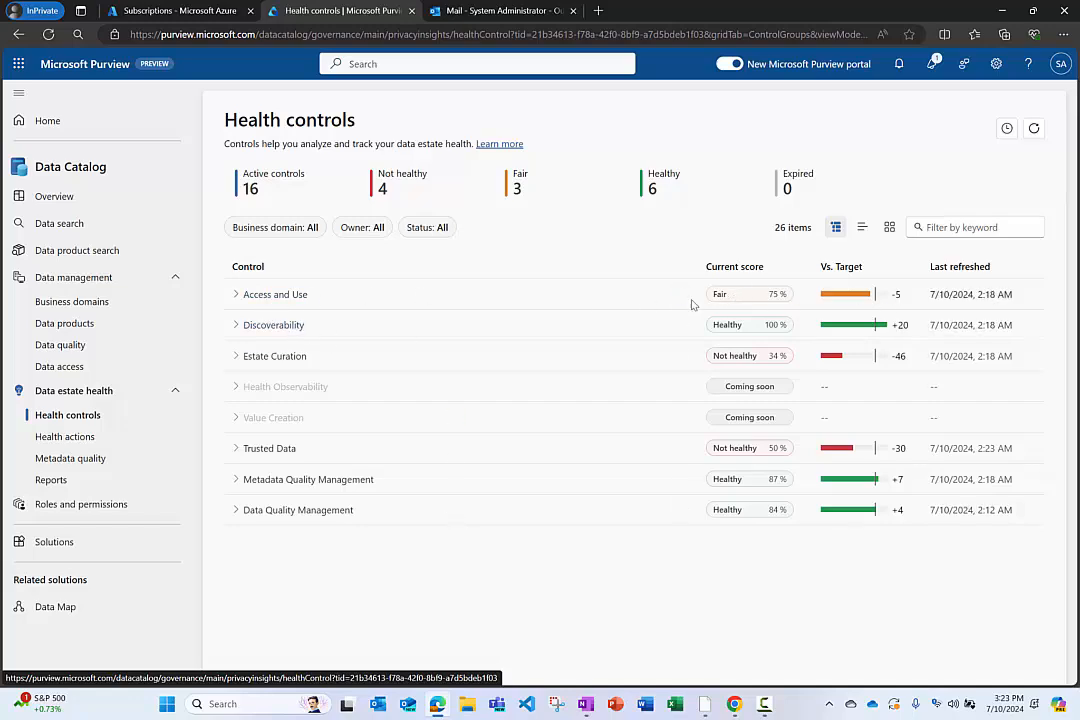
Step: Expand the Access and Use and Estate Curation controls, then go to the 7 Reports
left_click(234, 294)
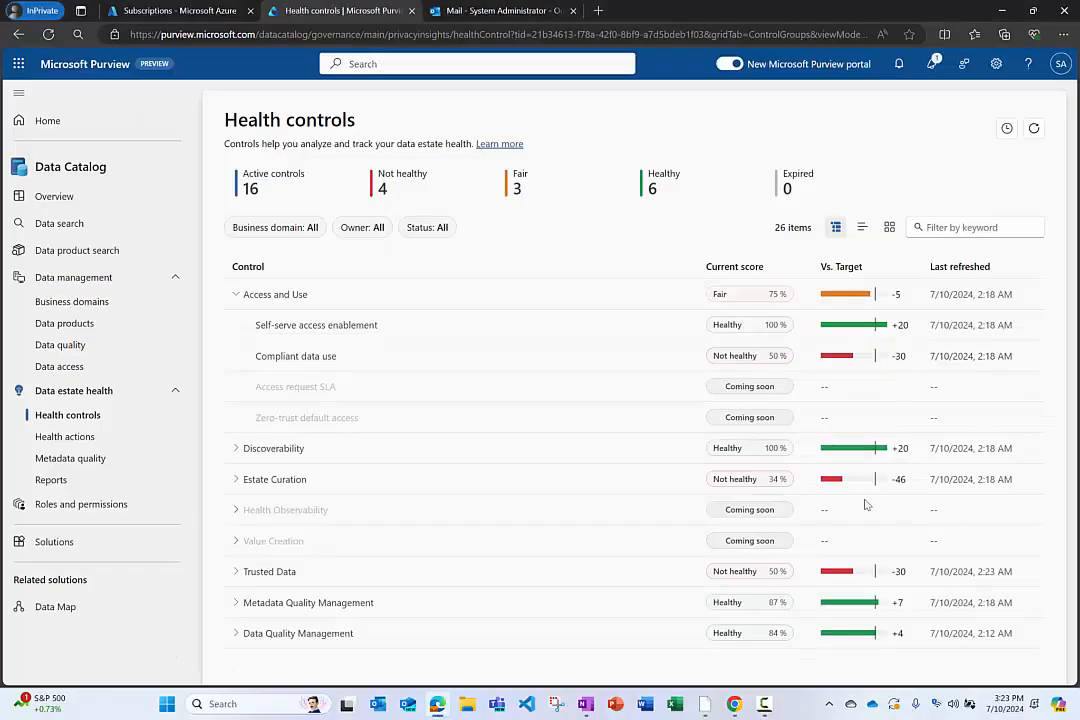
left_click(234, 480)
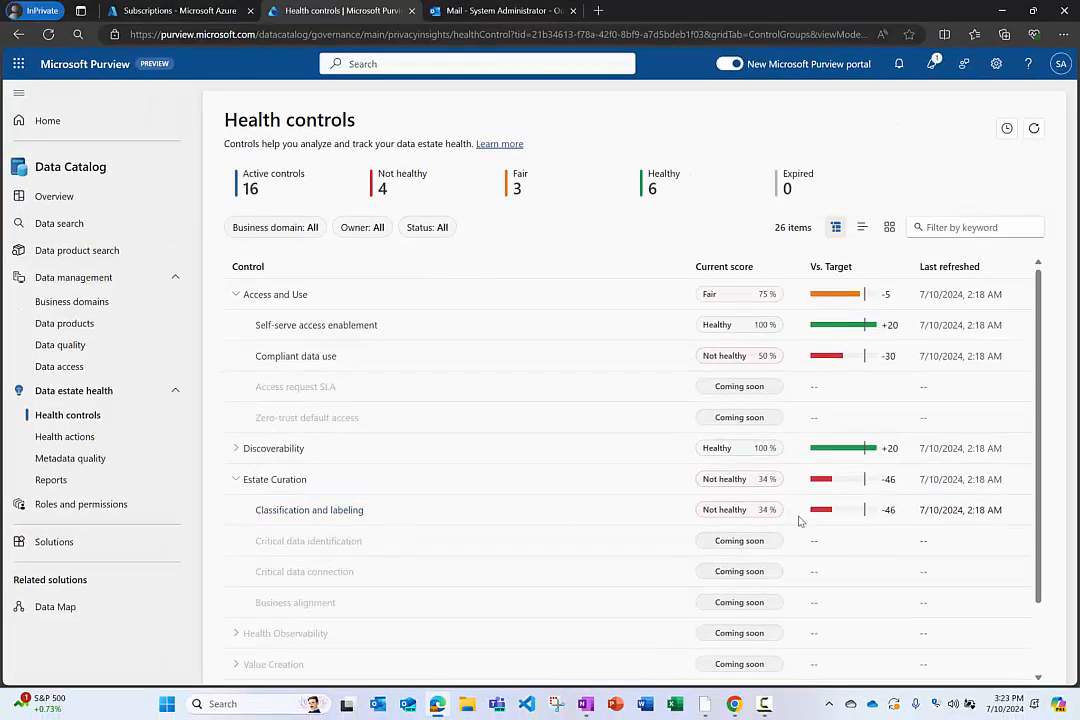
left_click(50, 479)
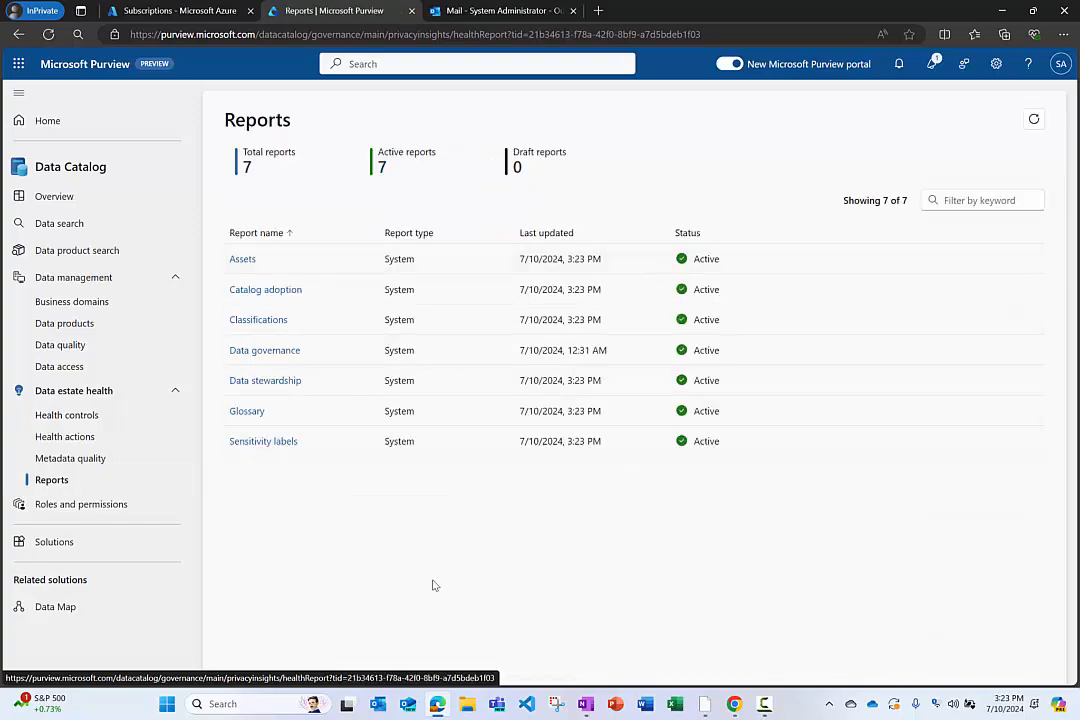
Step: Open the Assets report and set its Classification filter to Not applied
left_click(244, 261)
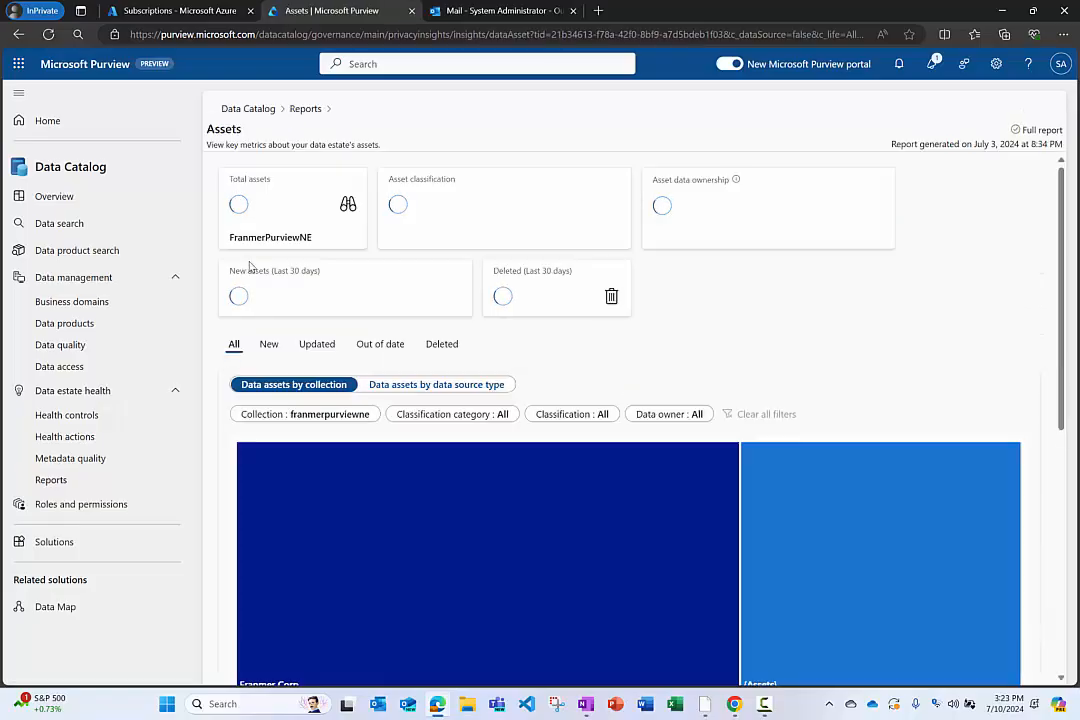
scroll(710, 370, "down", 1)
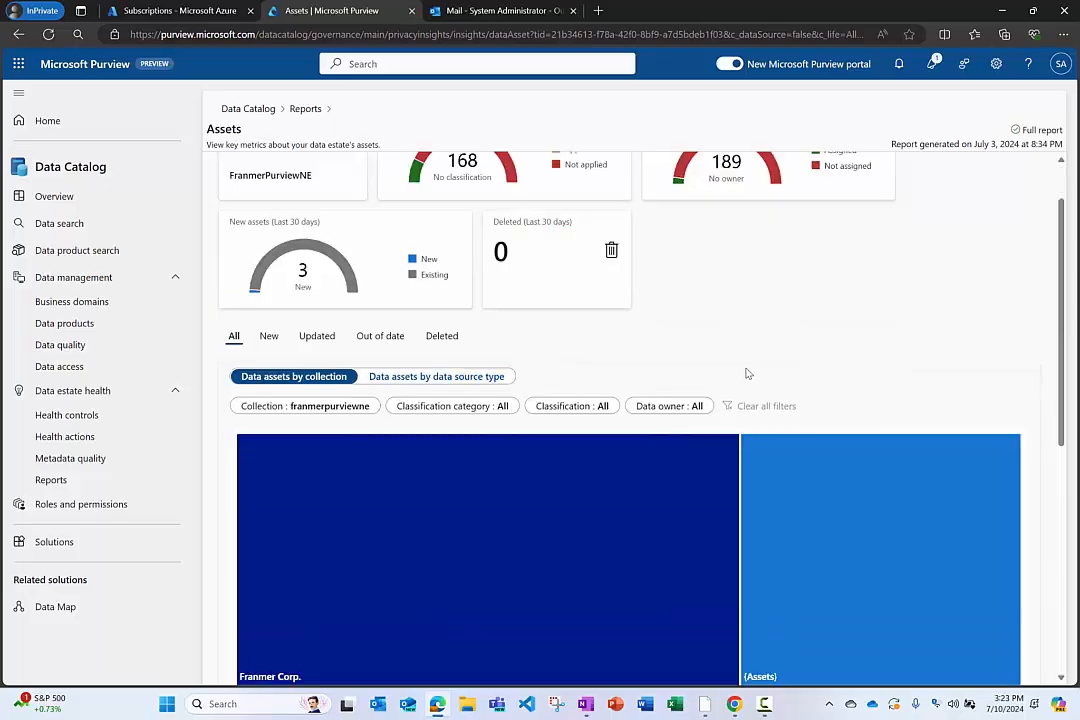
left_click(596, 412)
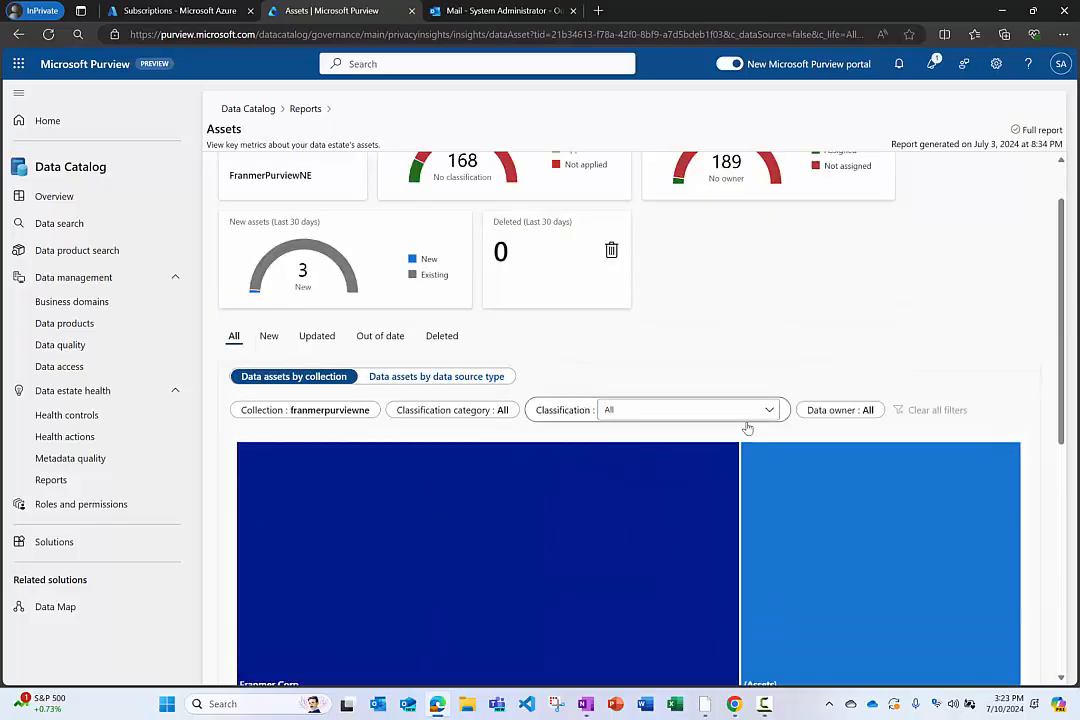
left_click(774, 386)
left_click(582, 406)
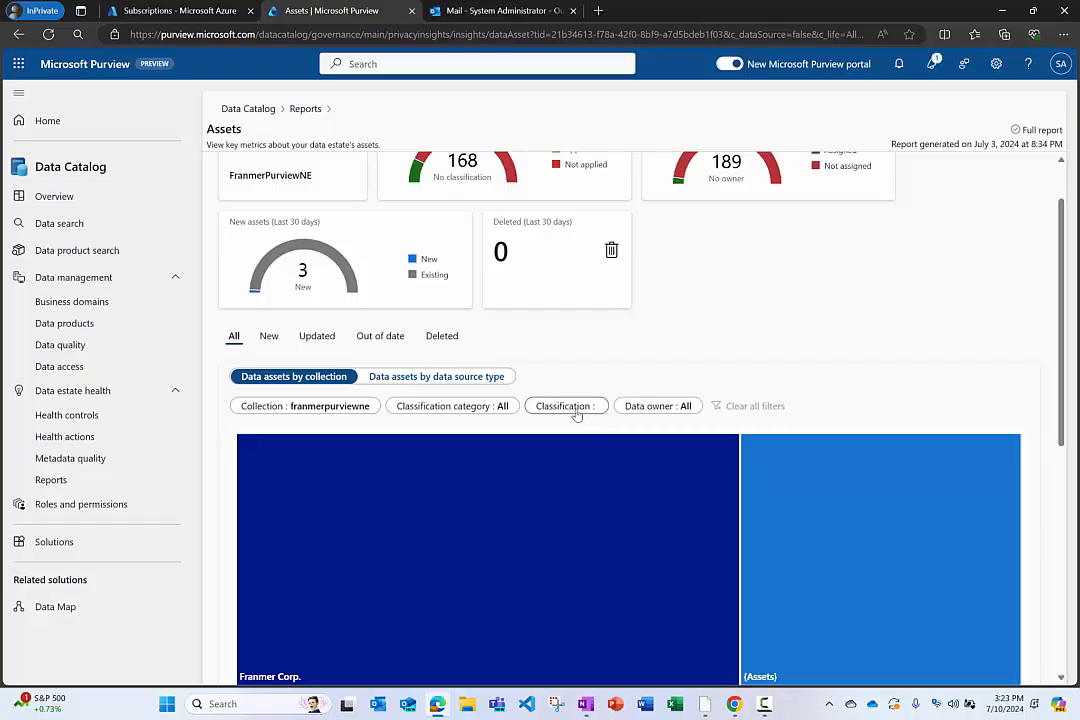
left_click(771, 411)
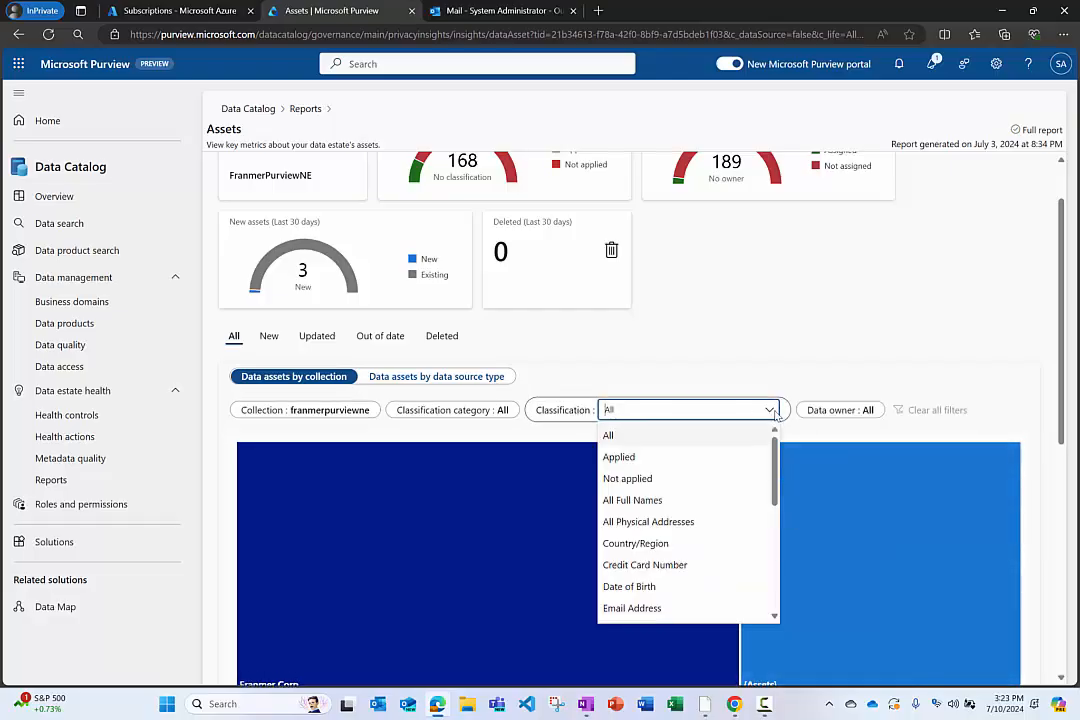
left_click(653, 479)
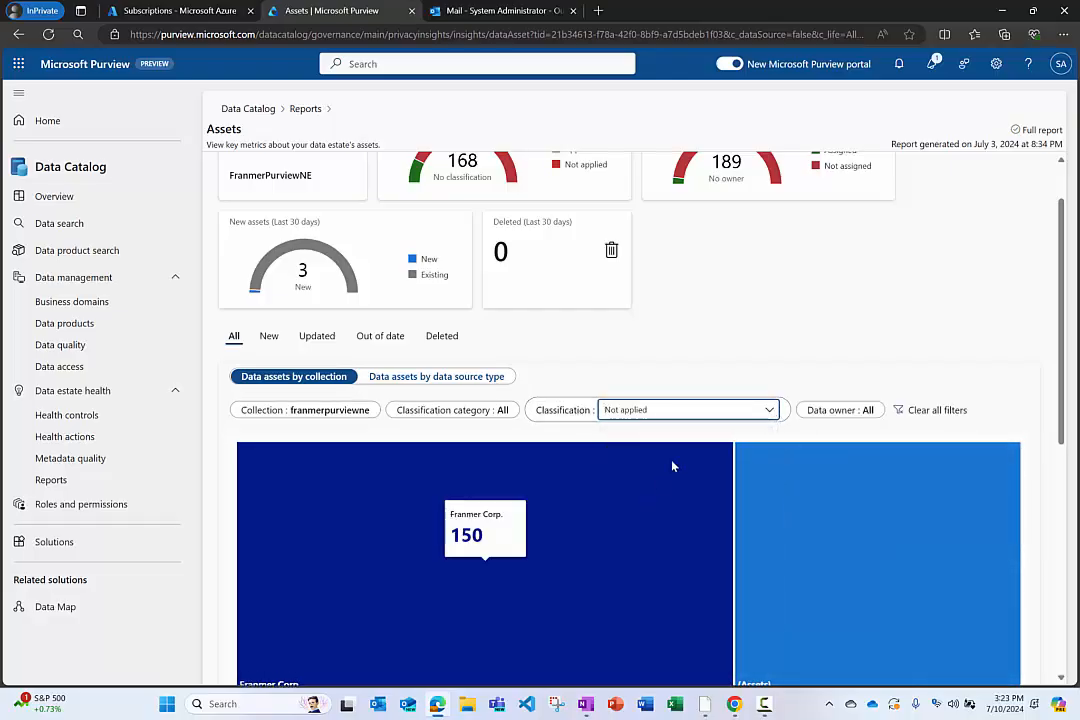
scroll(700, 400, "down", 2)
Step: Show the 150 unclassified Franmer Corp. assets, cancel a CSV export, and return to Reports
left_click(264, 521)
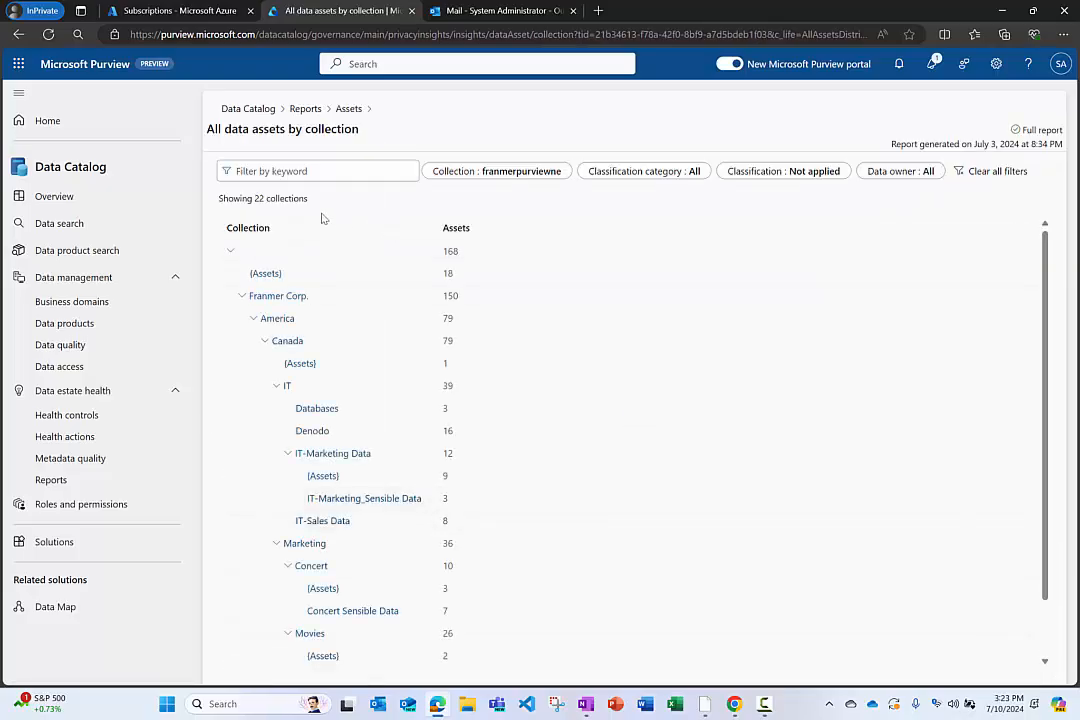
left_click(283, 297)
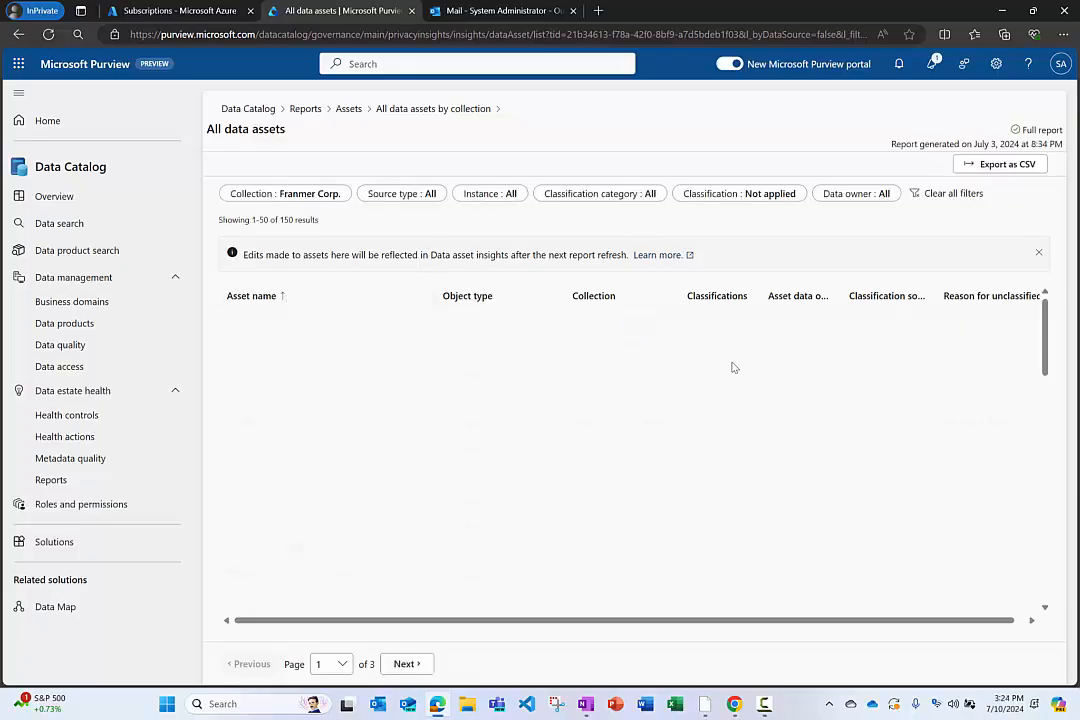
scroll(711, 388, "down", 5)
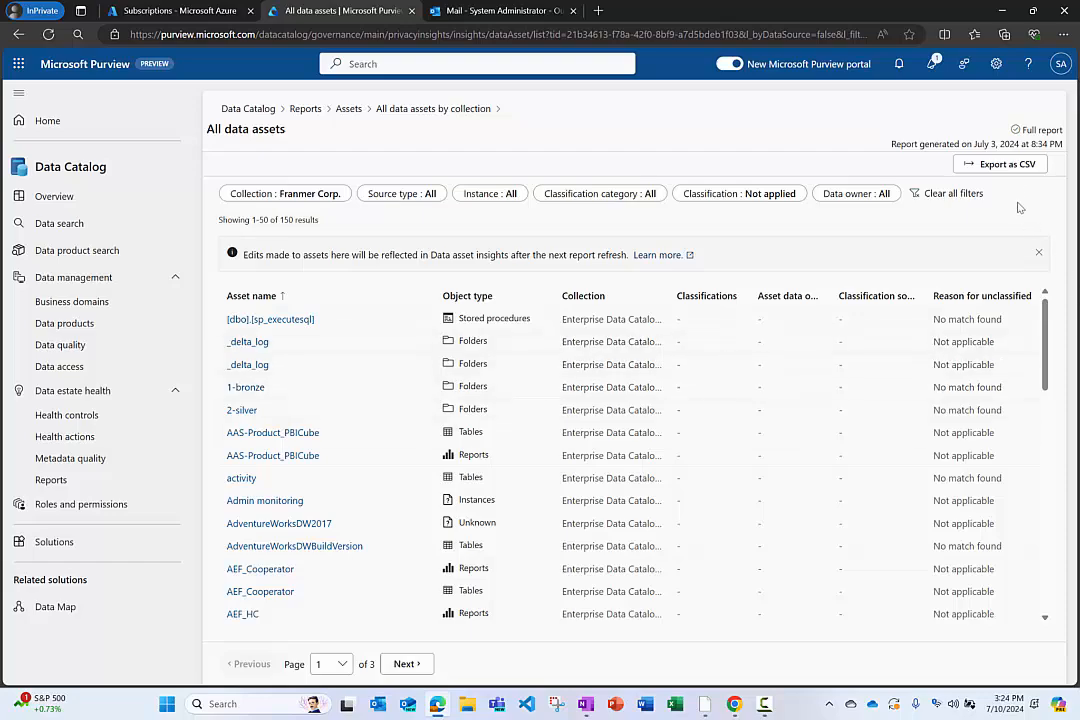
left_click(1008, 165)
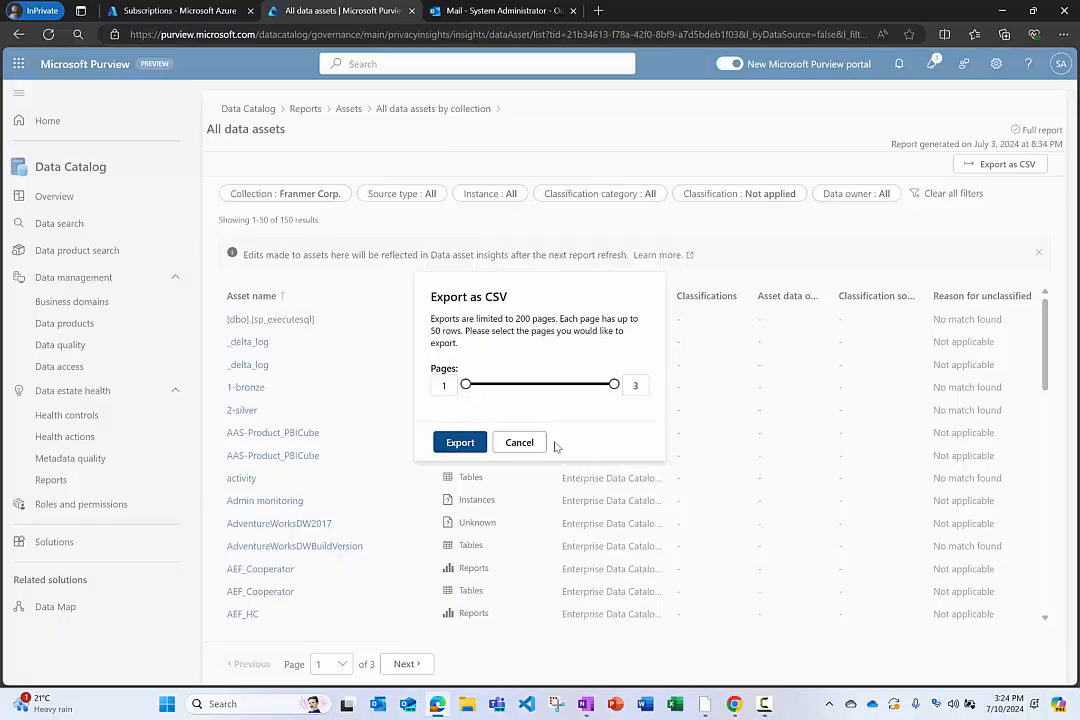
left_click(522, 443)
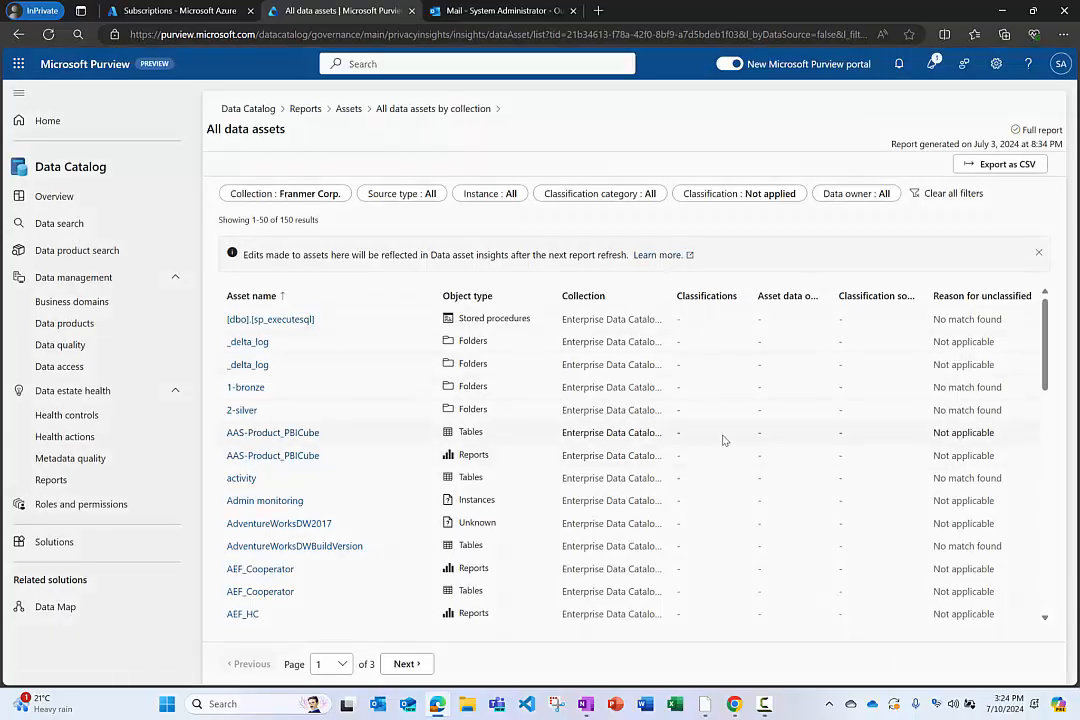
left_click(55, 482)
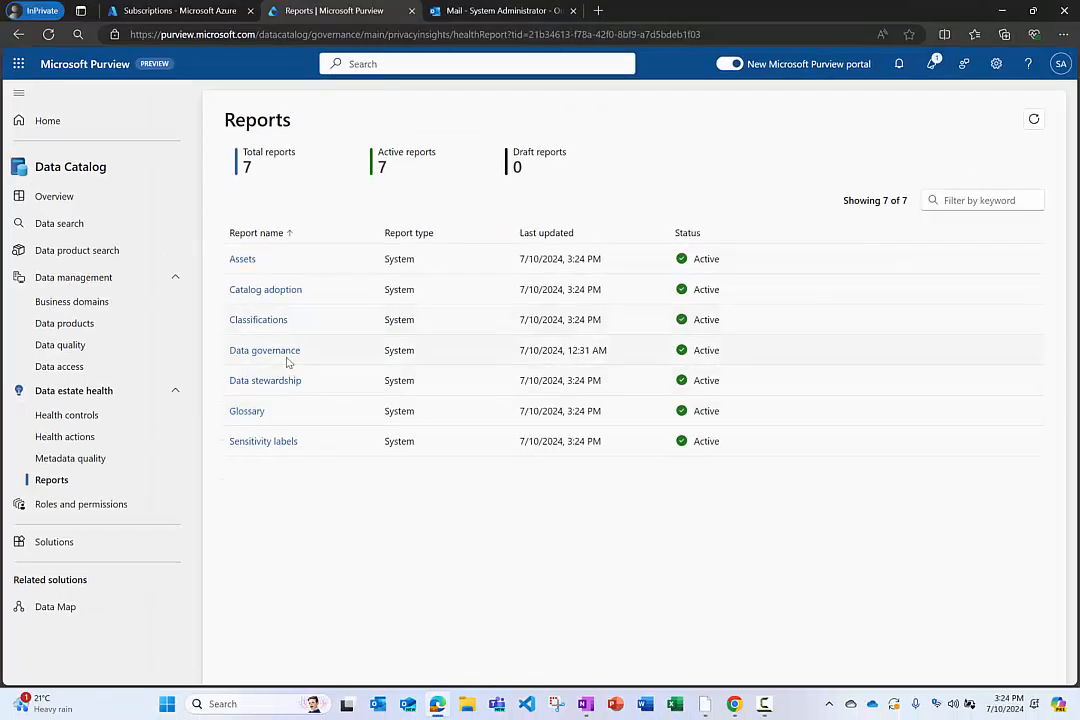
Step: Open the Data governance report and filter it to Medical and Canada Marketing, then clear the filter
left_click(186, 333)
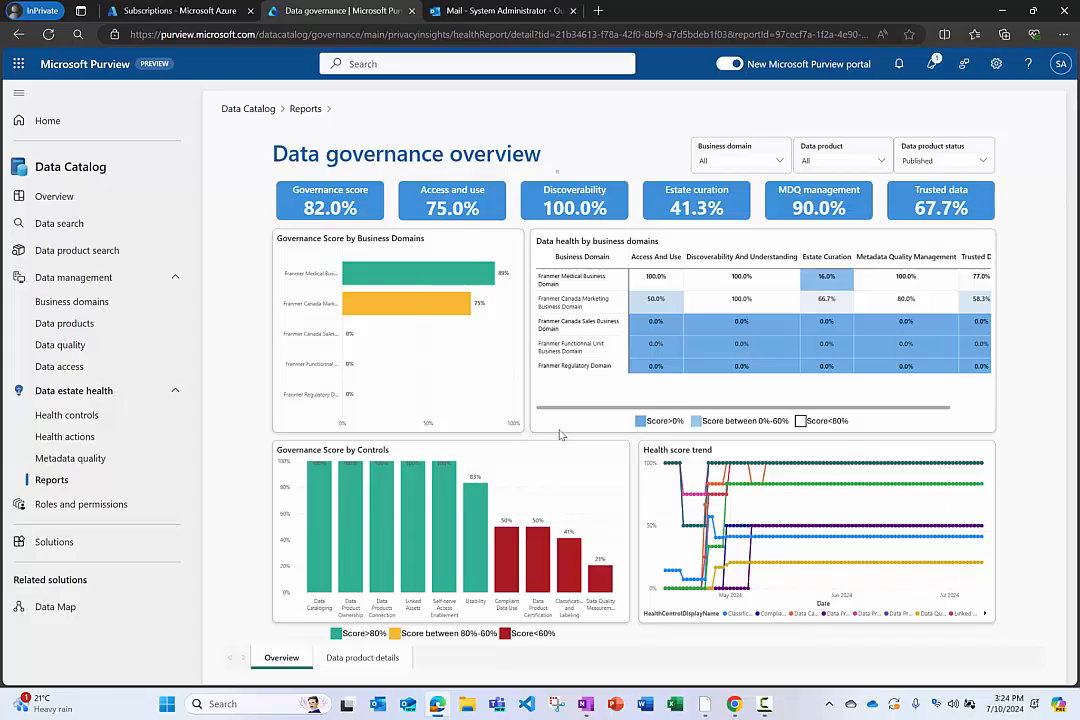
left_click(345, 276)
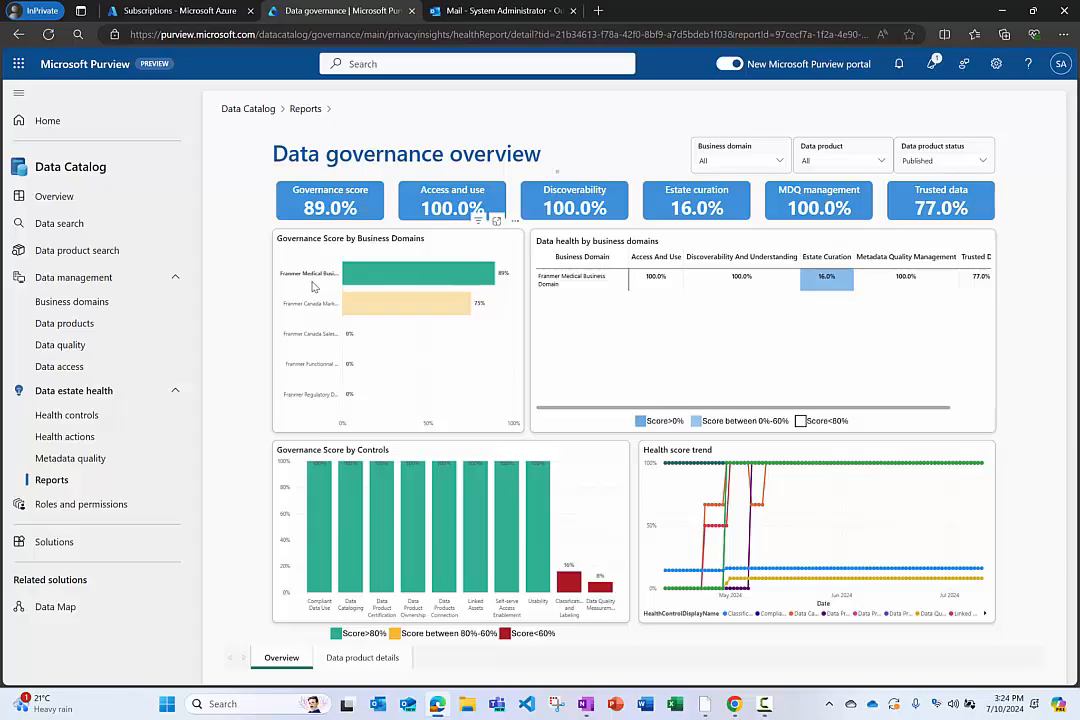
left_click(390, 307)
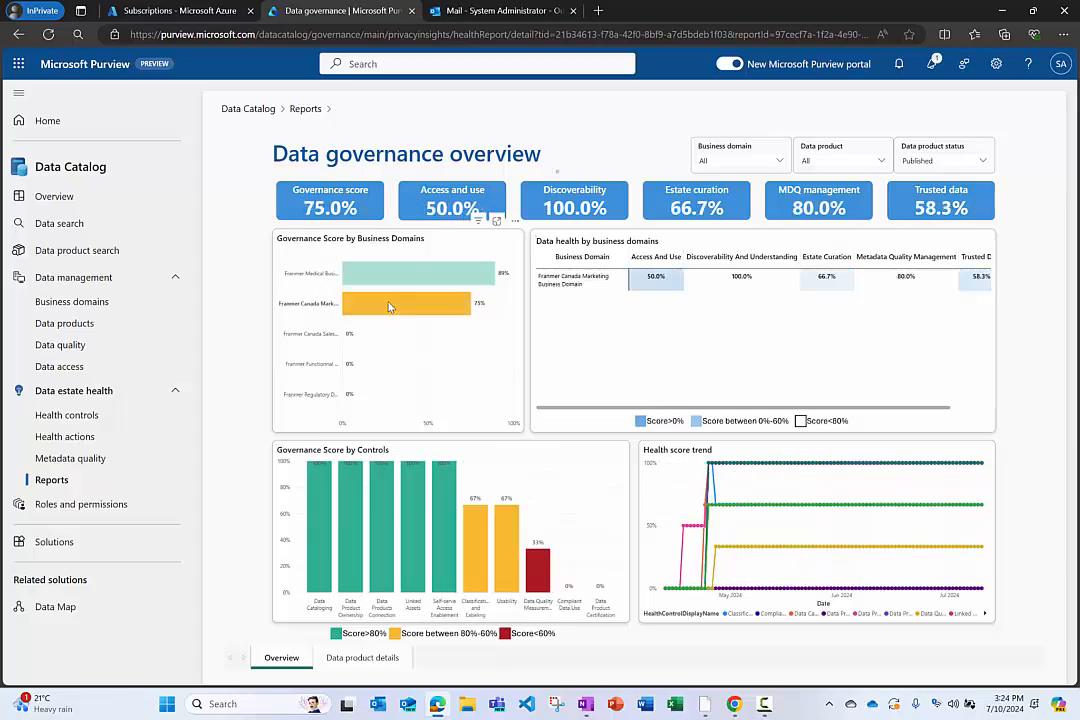
left_click(390, 307)
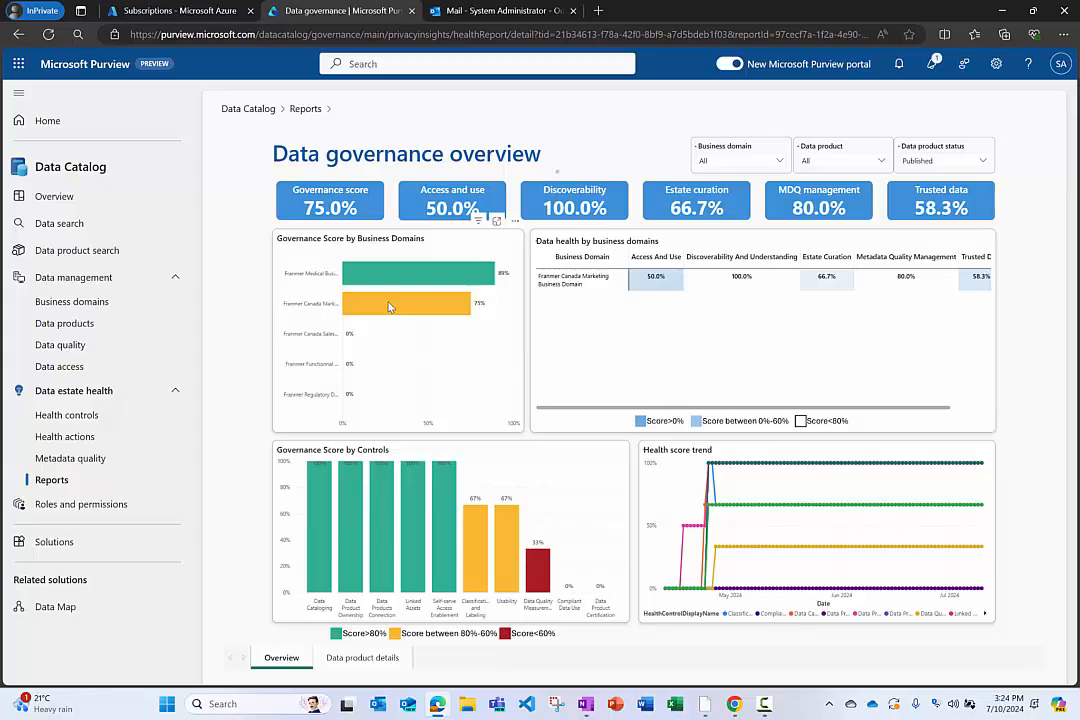
left_click(779, 161)
left_click(704, 196)
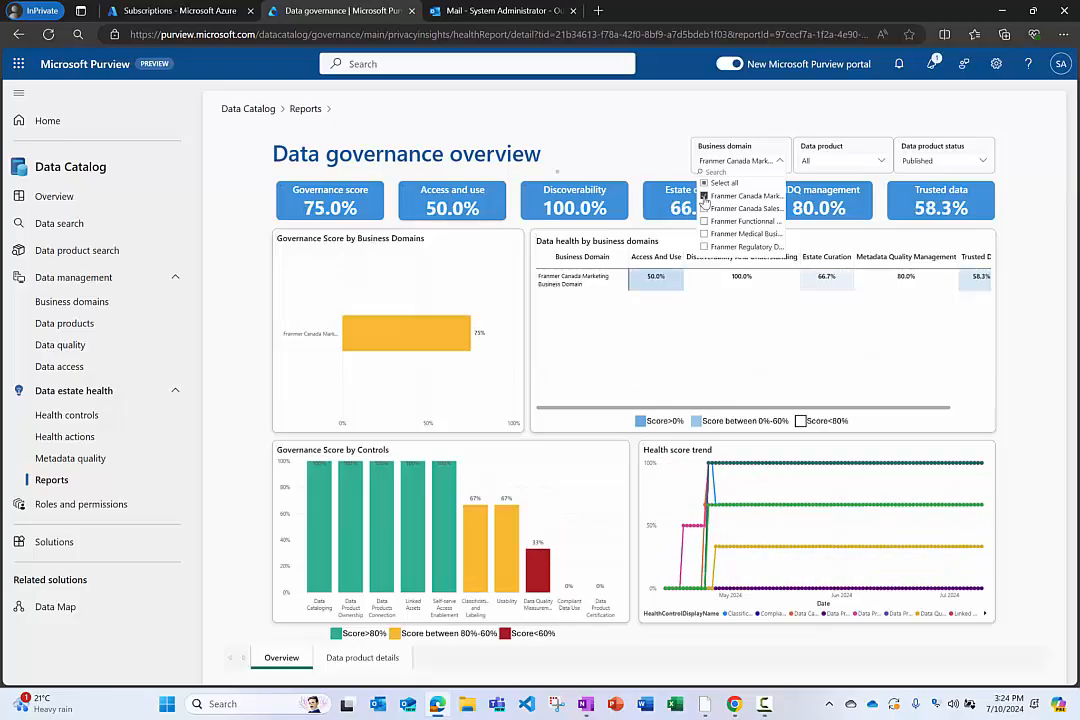
left_click(704, 197)
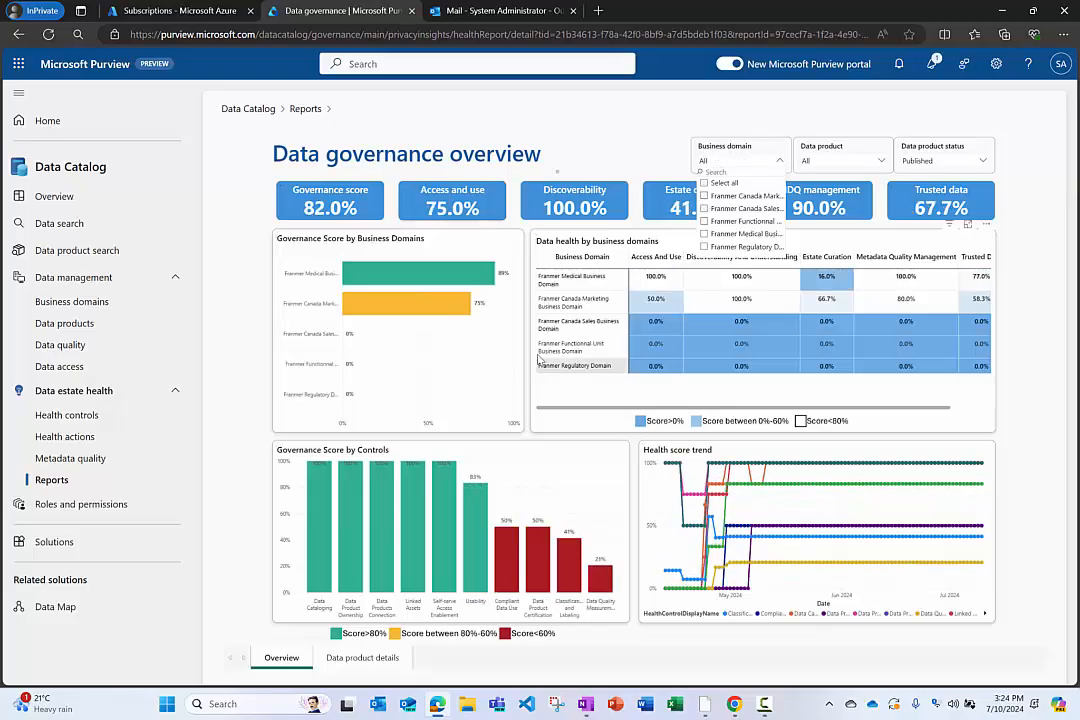
Step: Drill through from the domain score chart to Data product details, then return to Overview
right_click(455, 272)
mouse_move(512, 326)
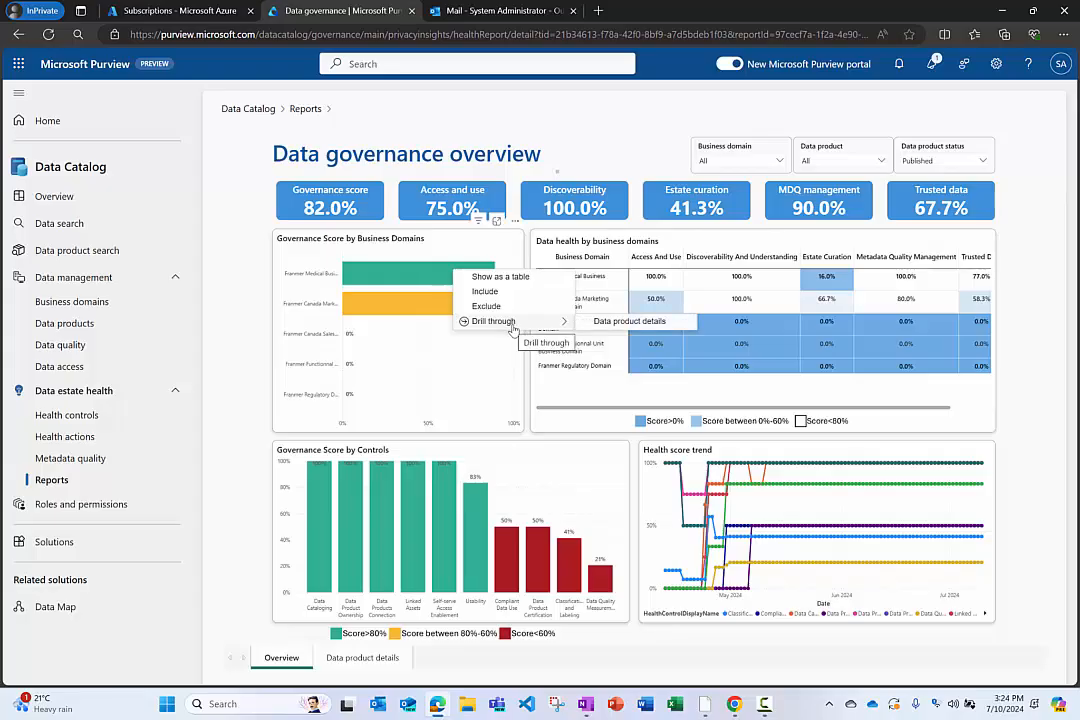
left_click(622, 321)
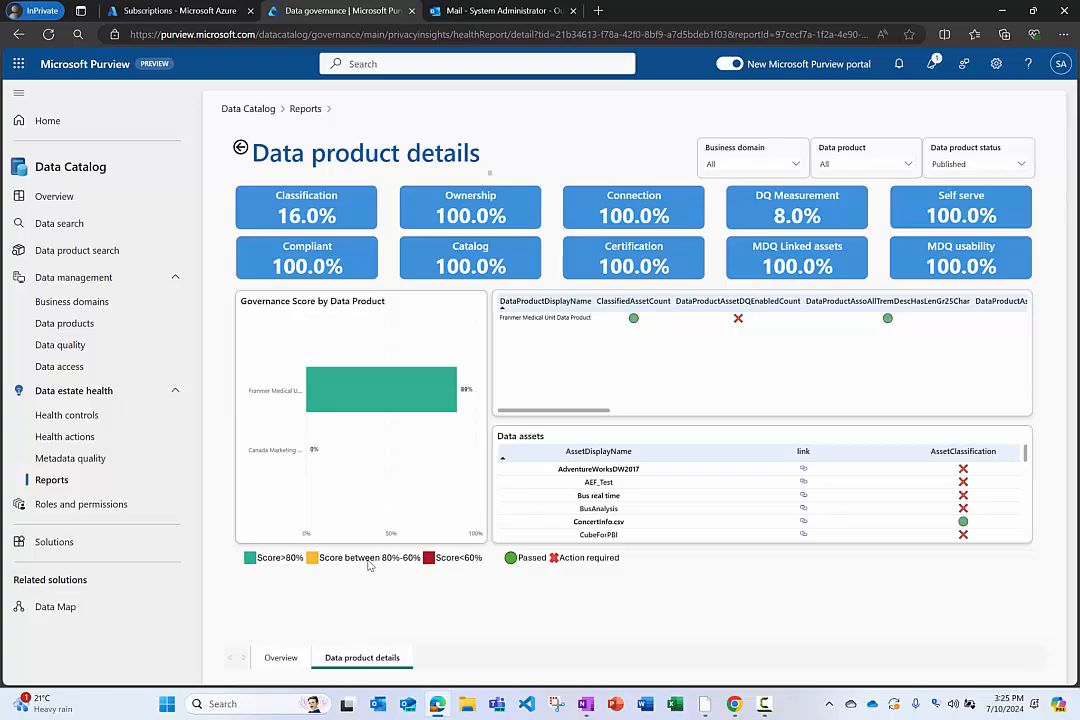
left_click(284, 659)
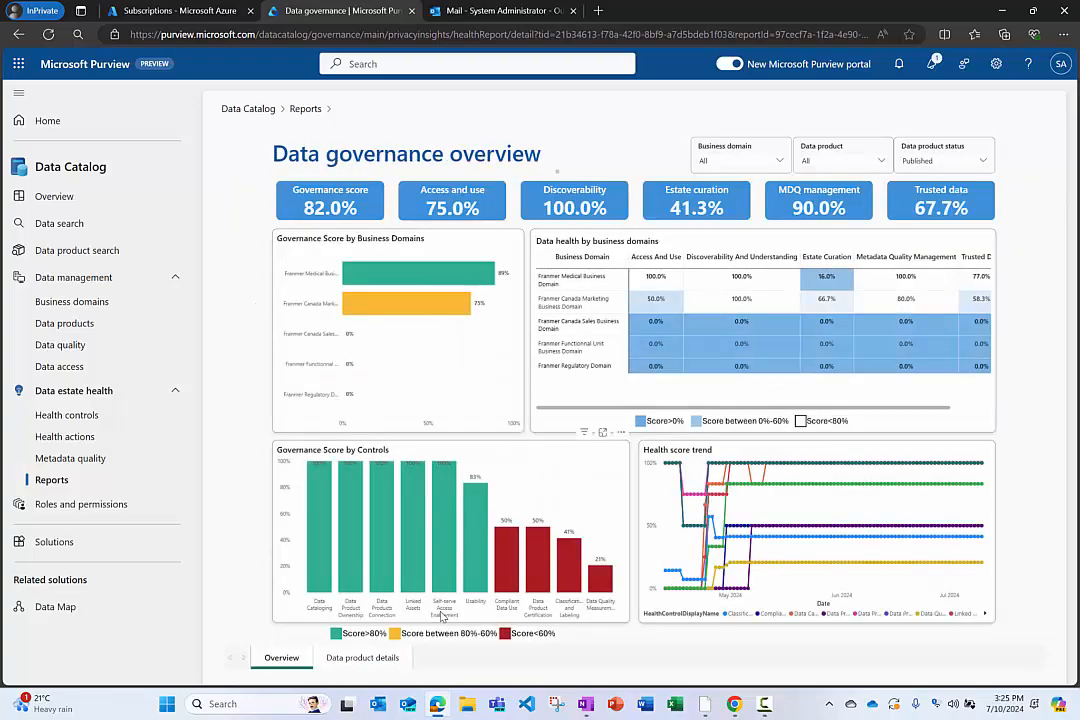